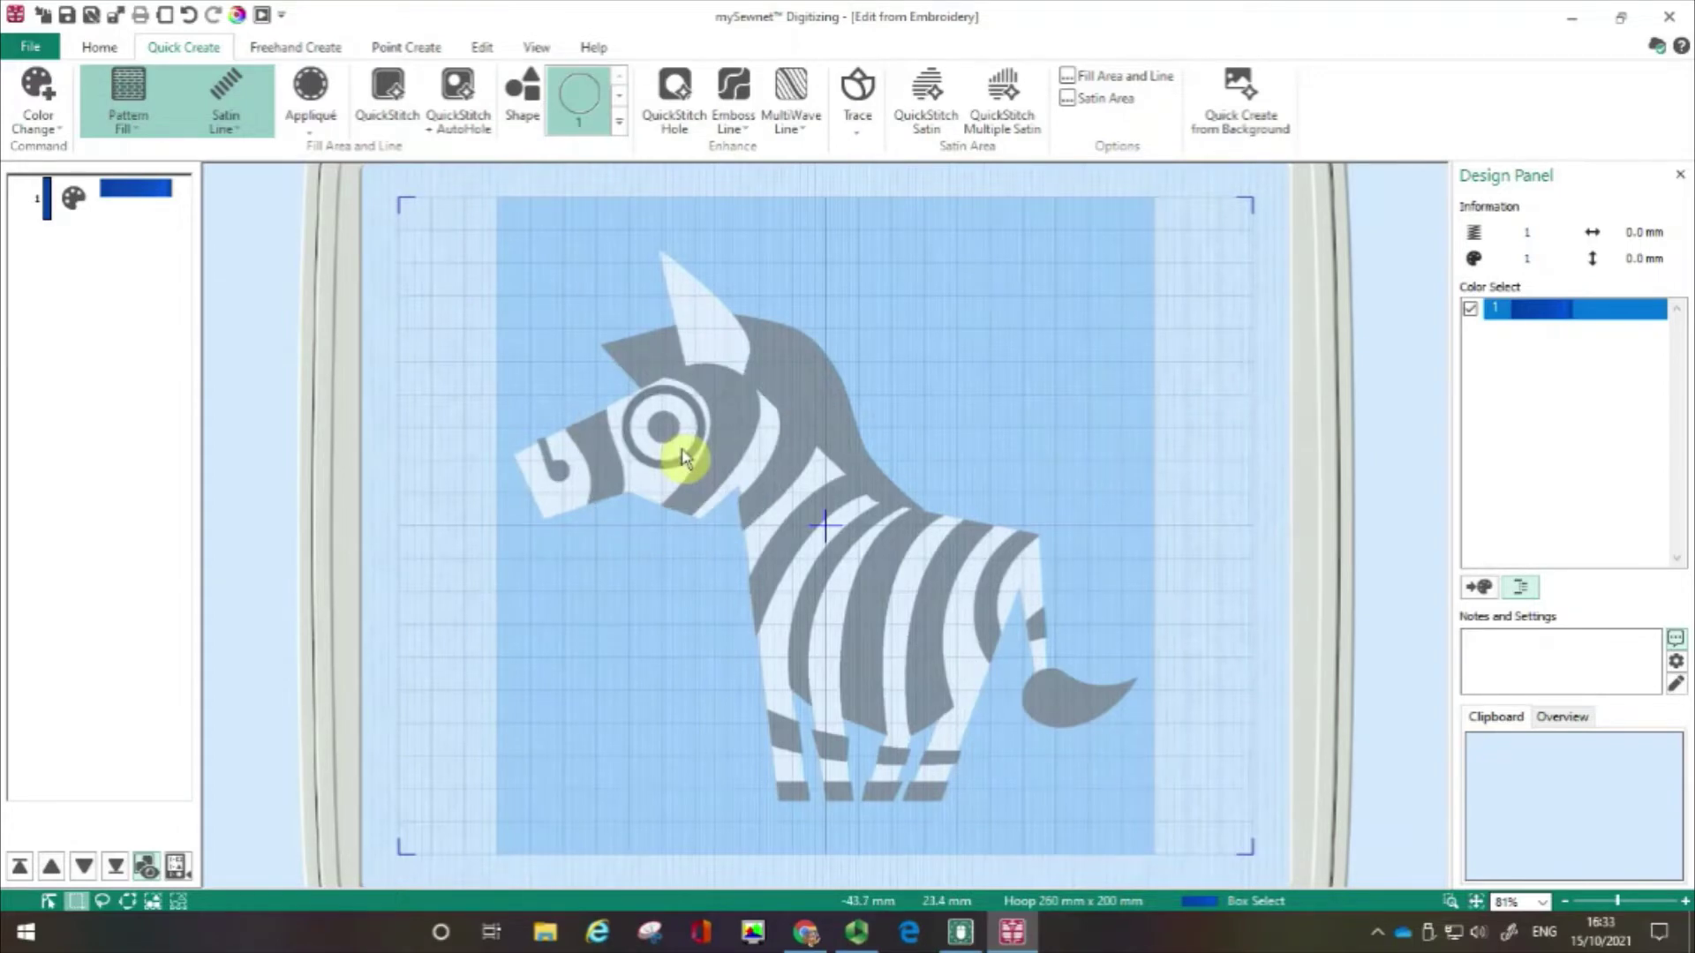
click(205, 53)
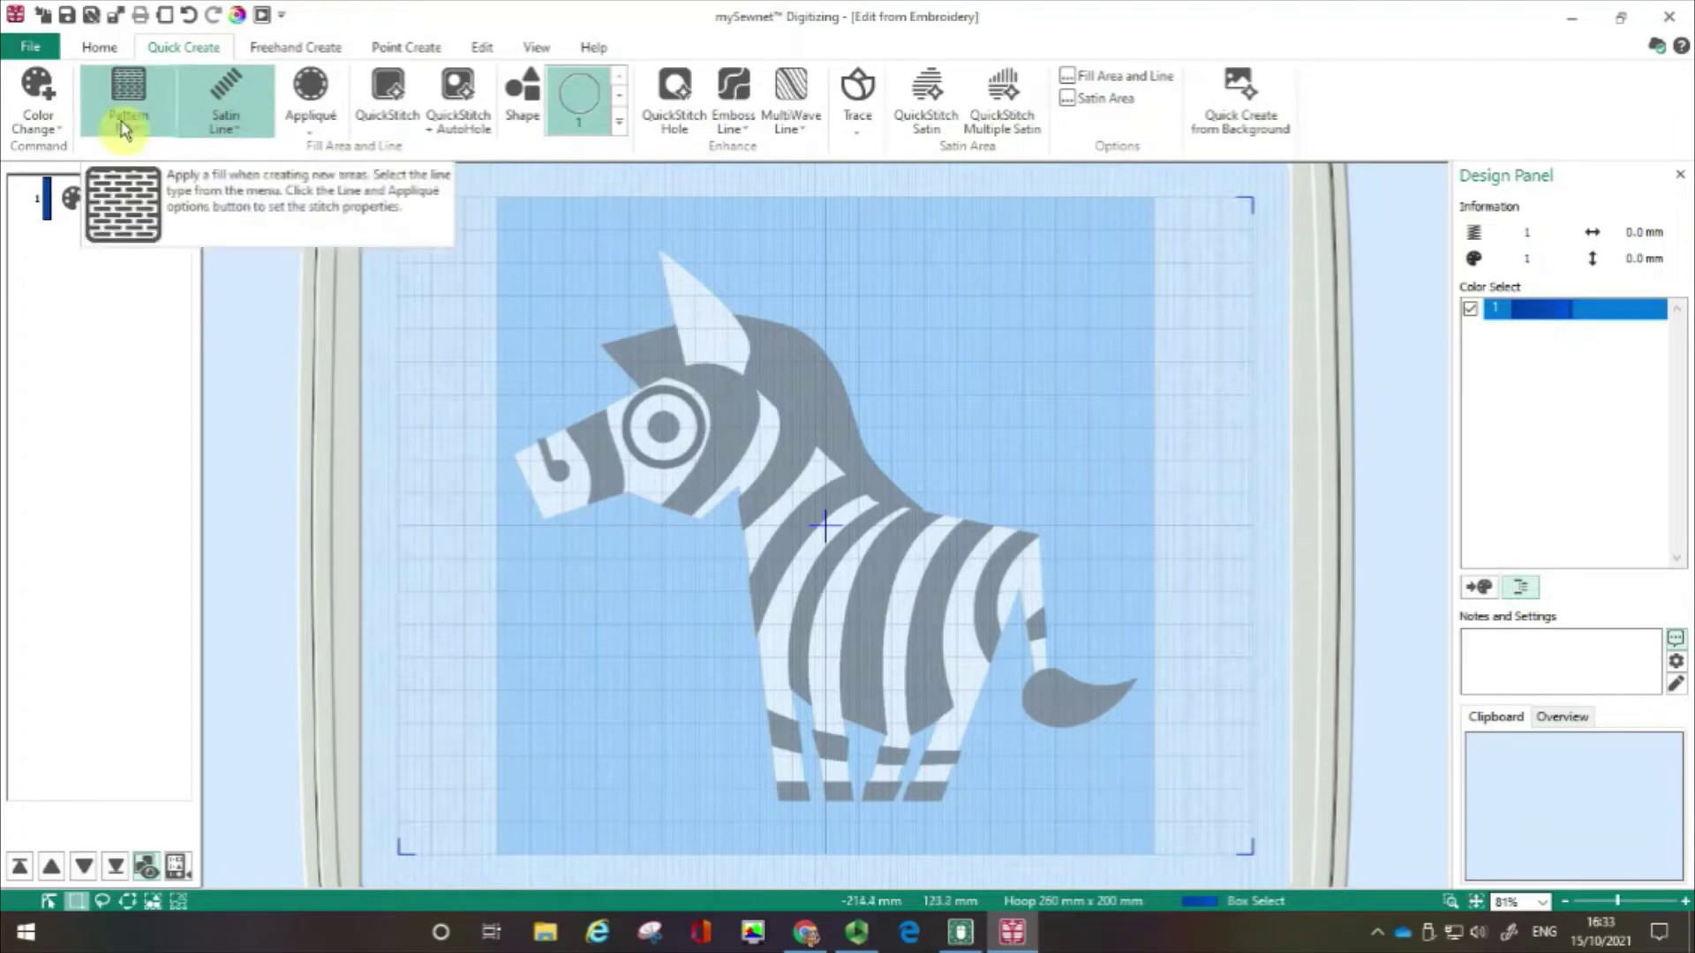
click(112, 210)
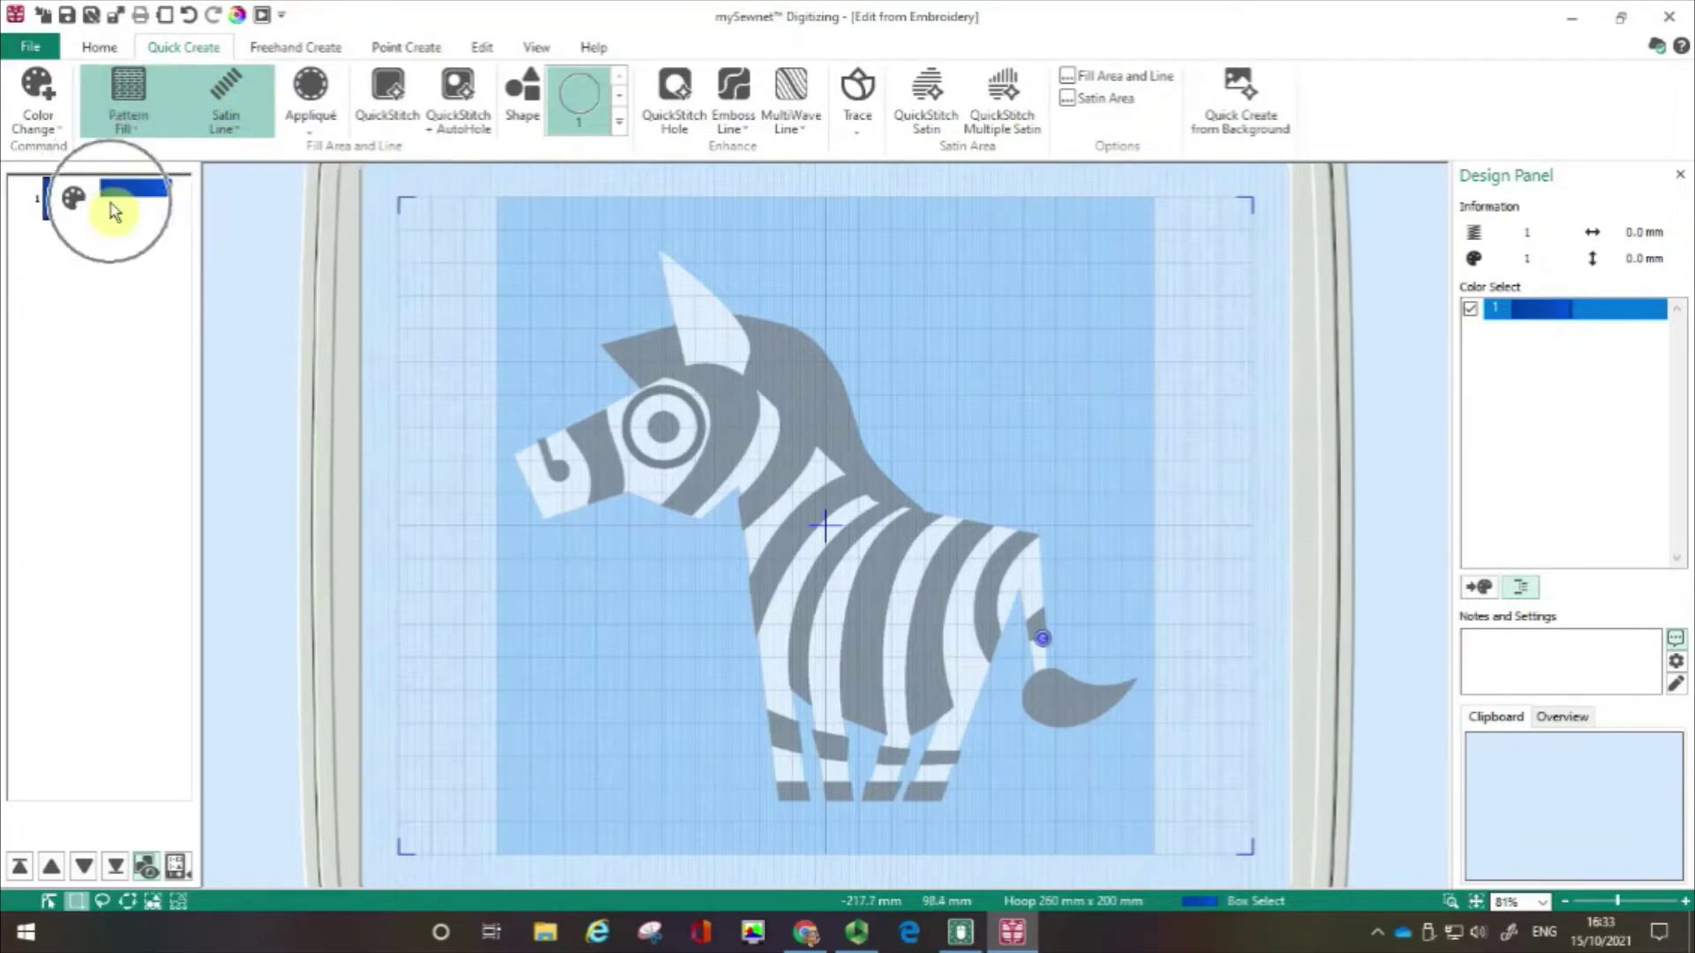
click(112, 210)
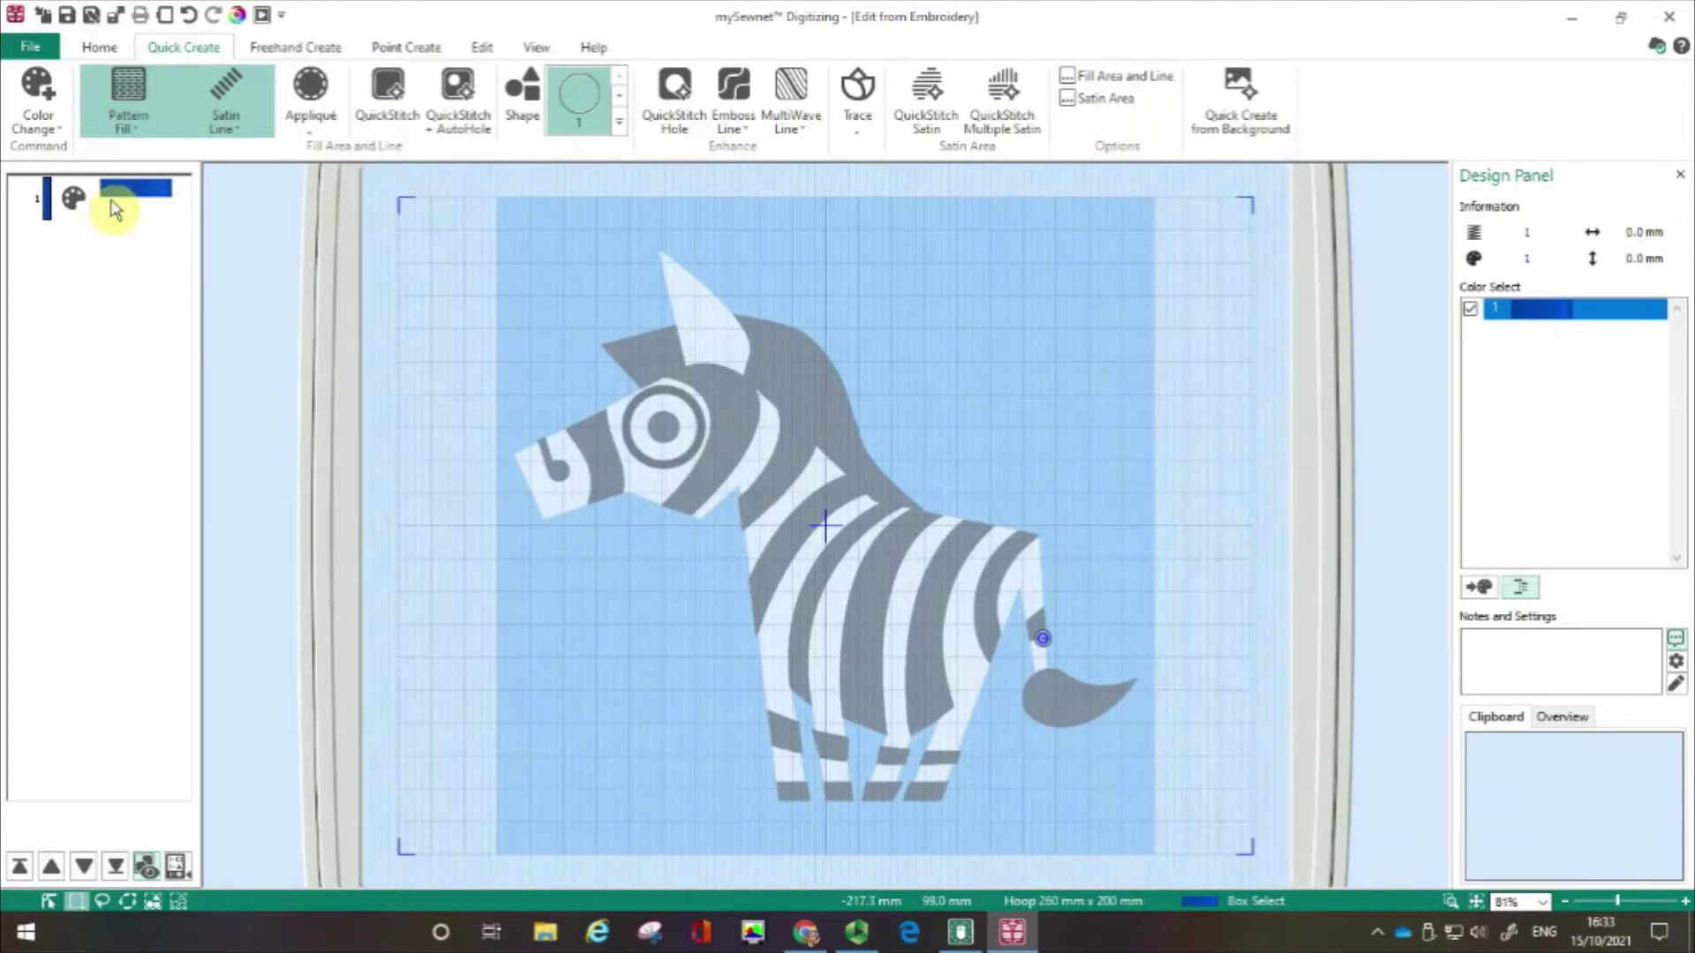
click(112, 210)
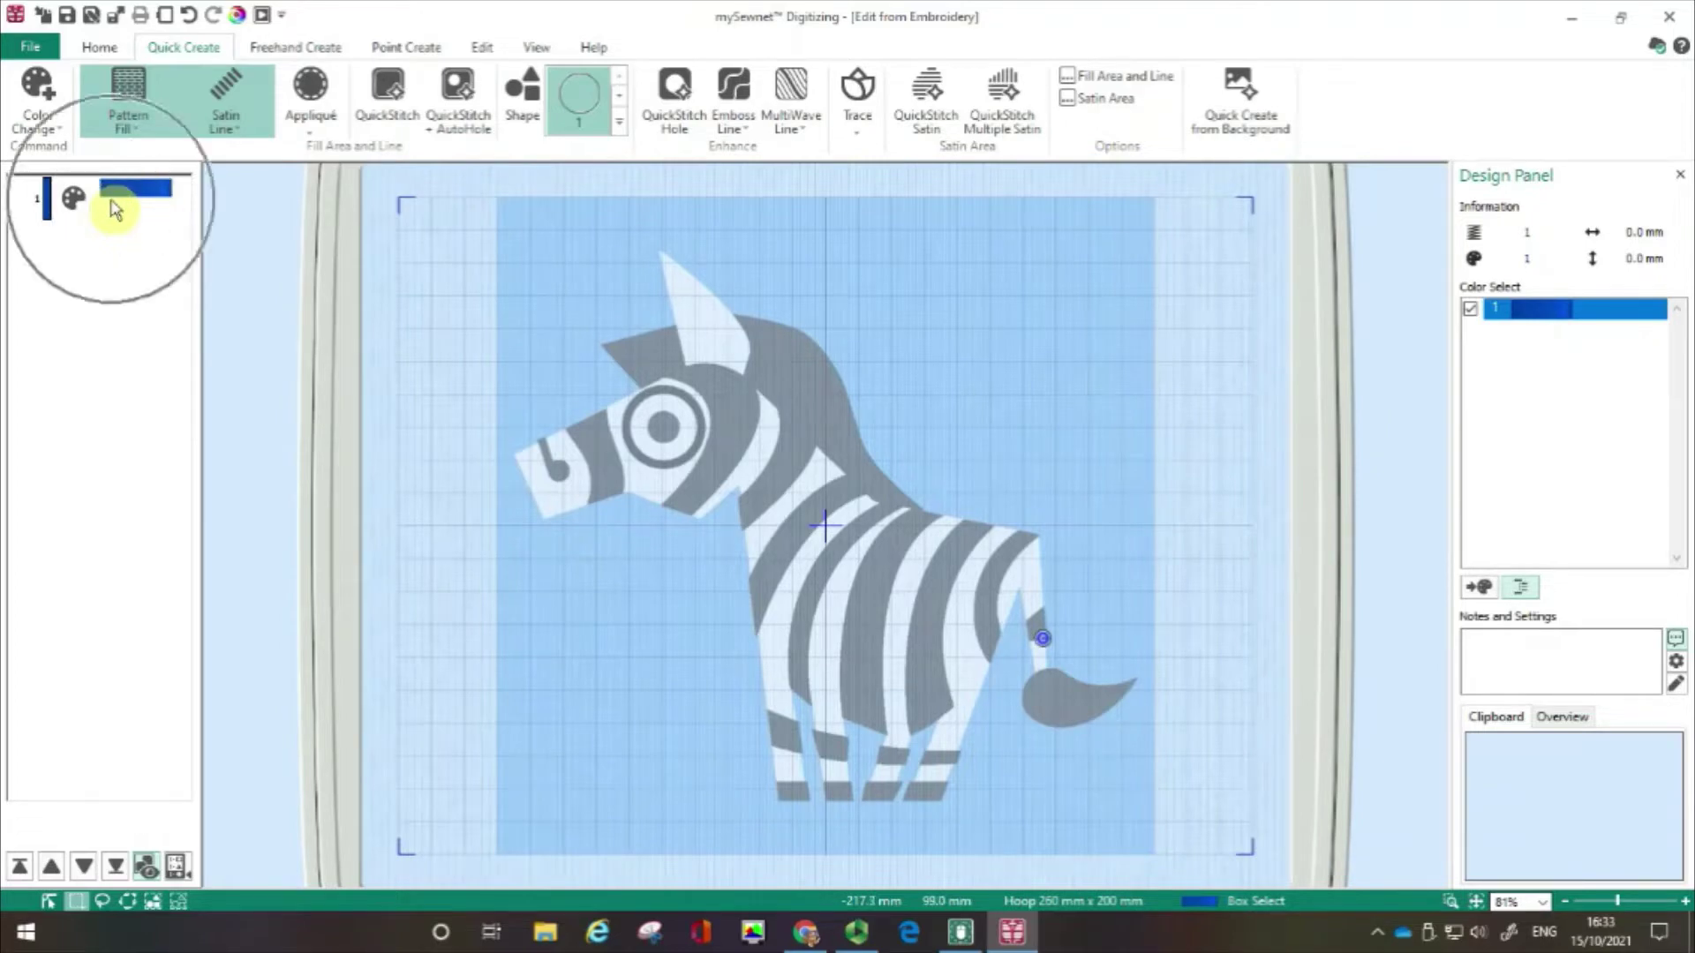
click(1554, 312)
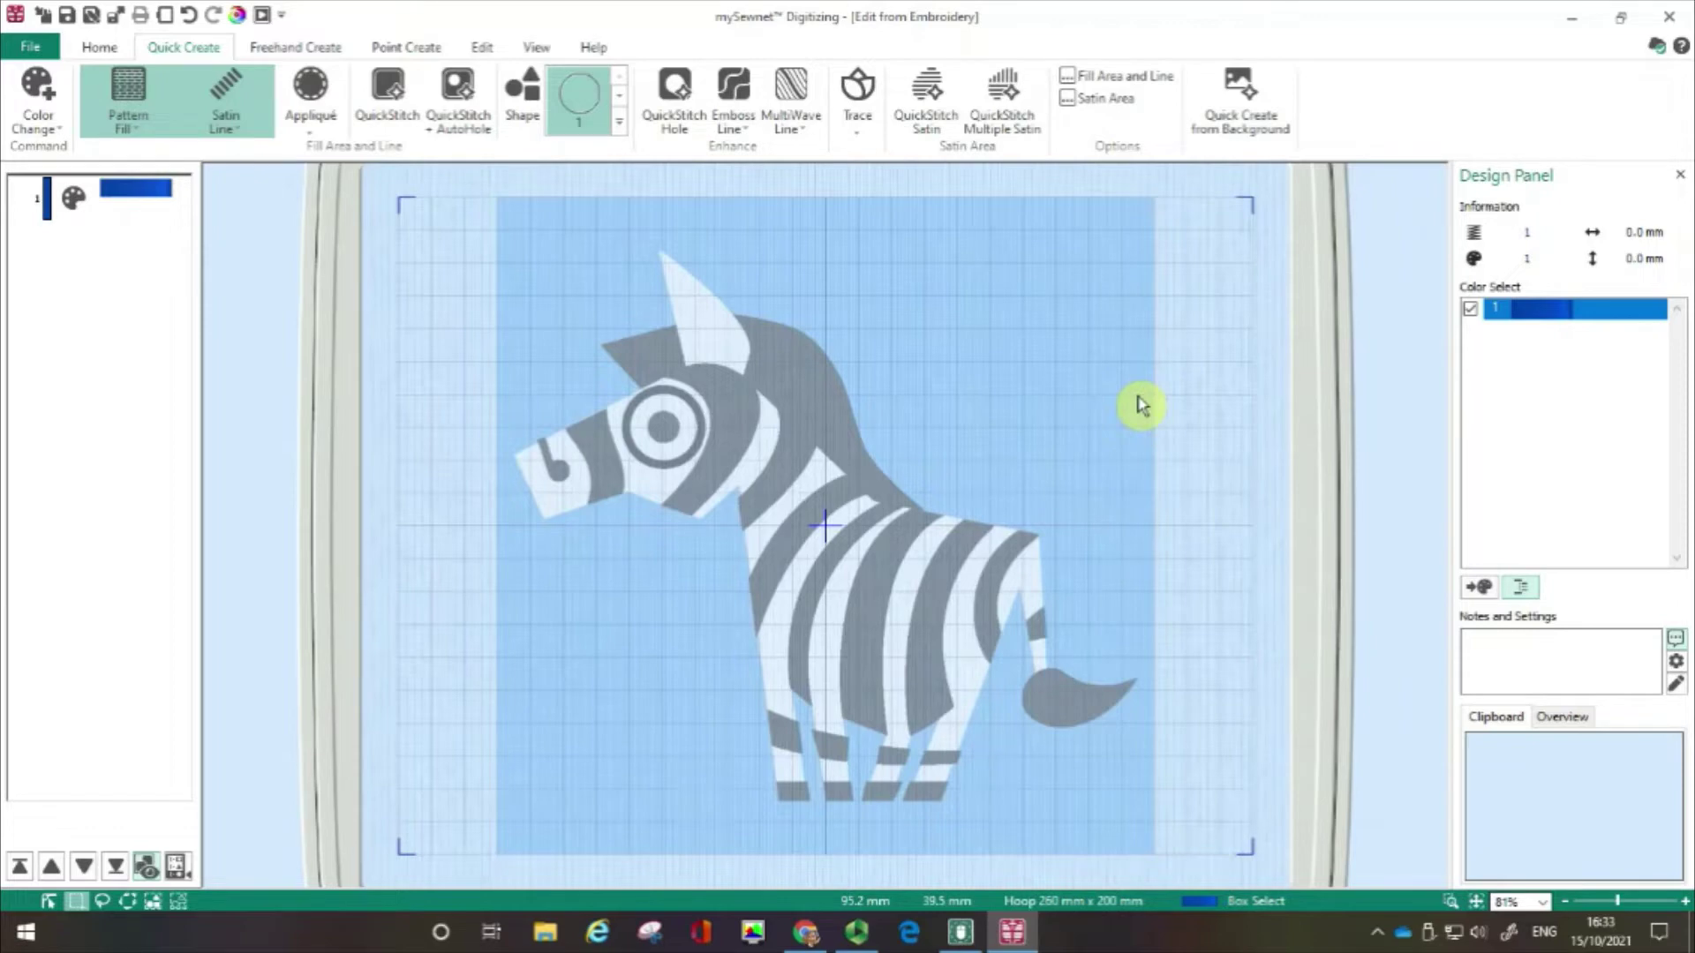
click(894, 504)
- Zoom to a rectangle around the zebra's teardrop tail tip, reaching about 301%
click(1450, 901)
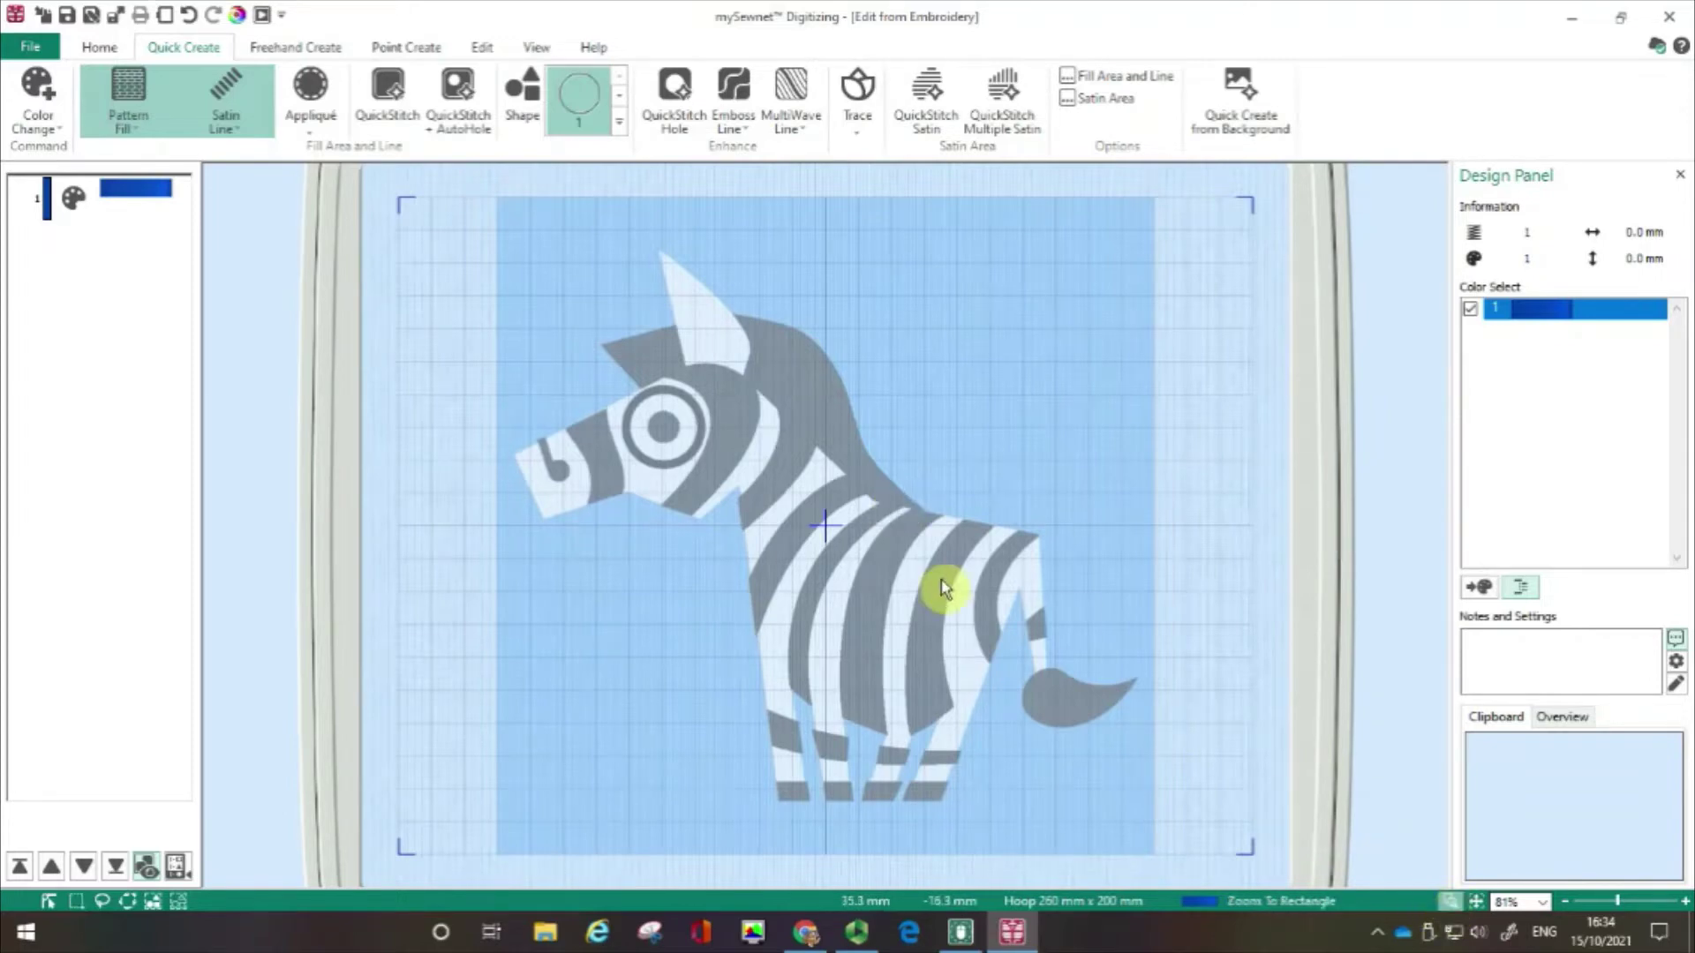
drag(942, 575, 1159, 774)
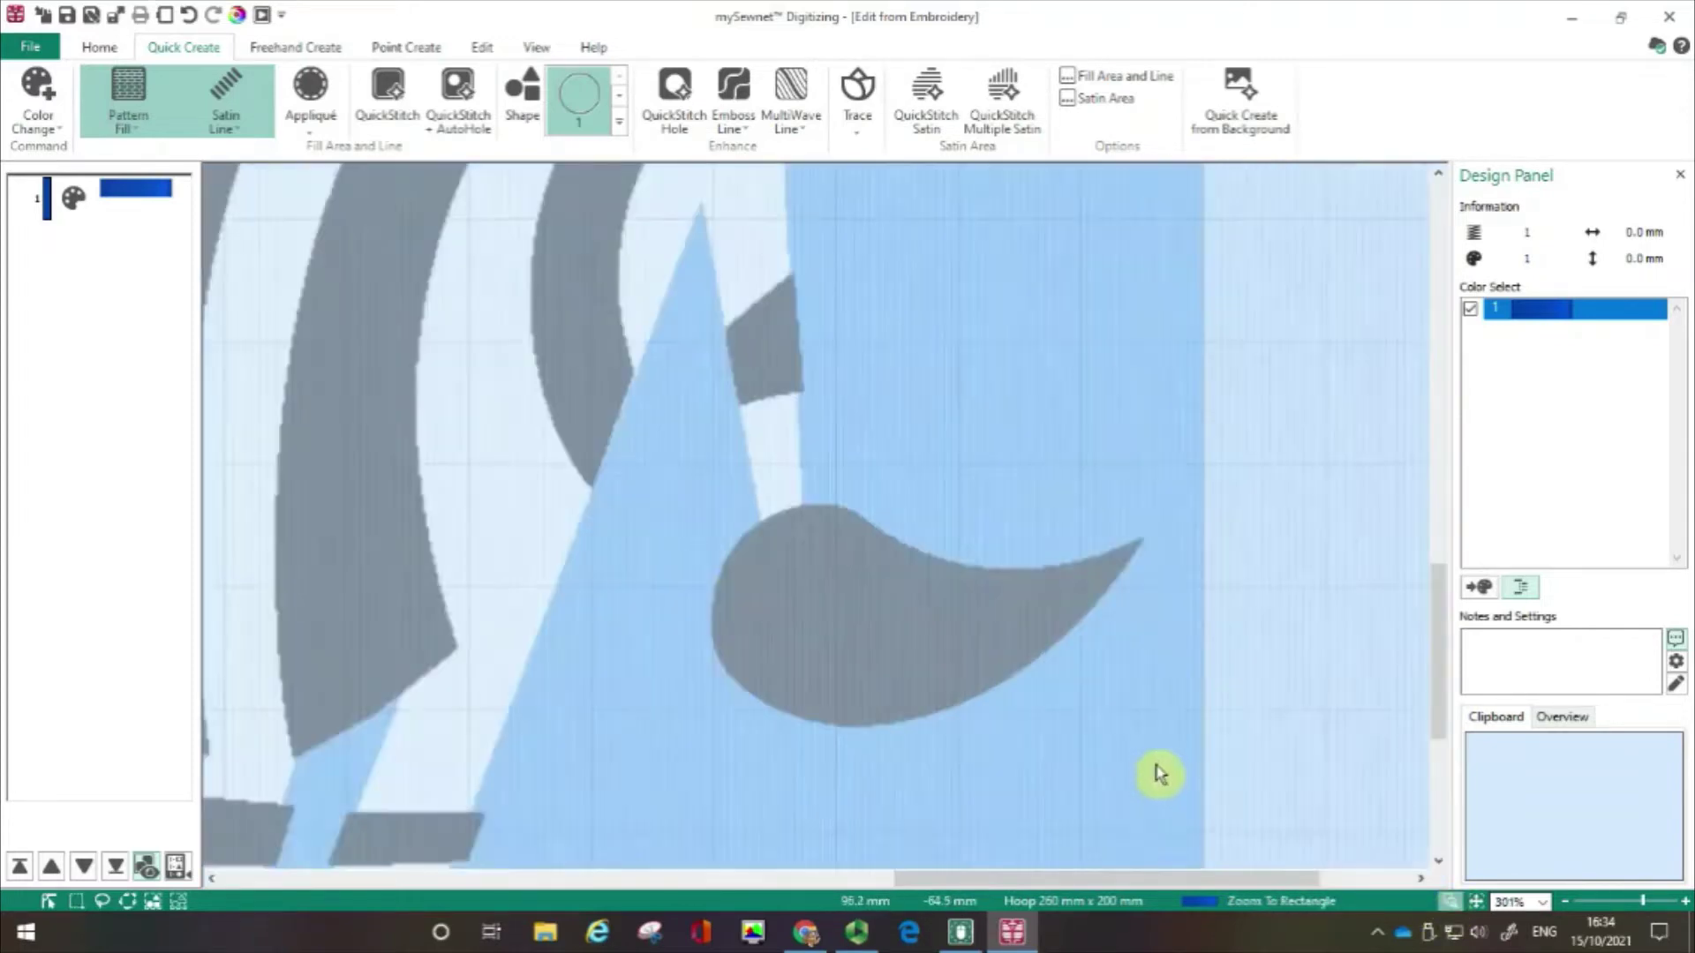
- QuickStitch the tail tip at 59 colour tolerance with Low points, giving 1293 blue stitches
click(388, 88)
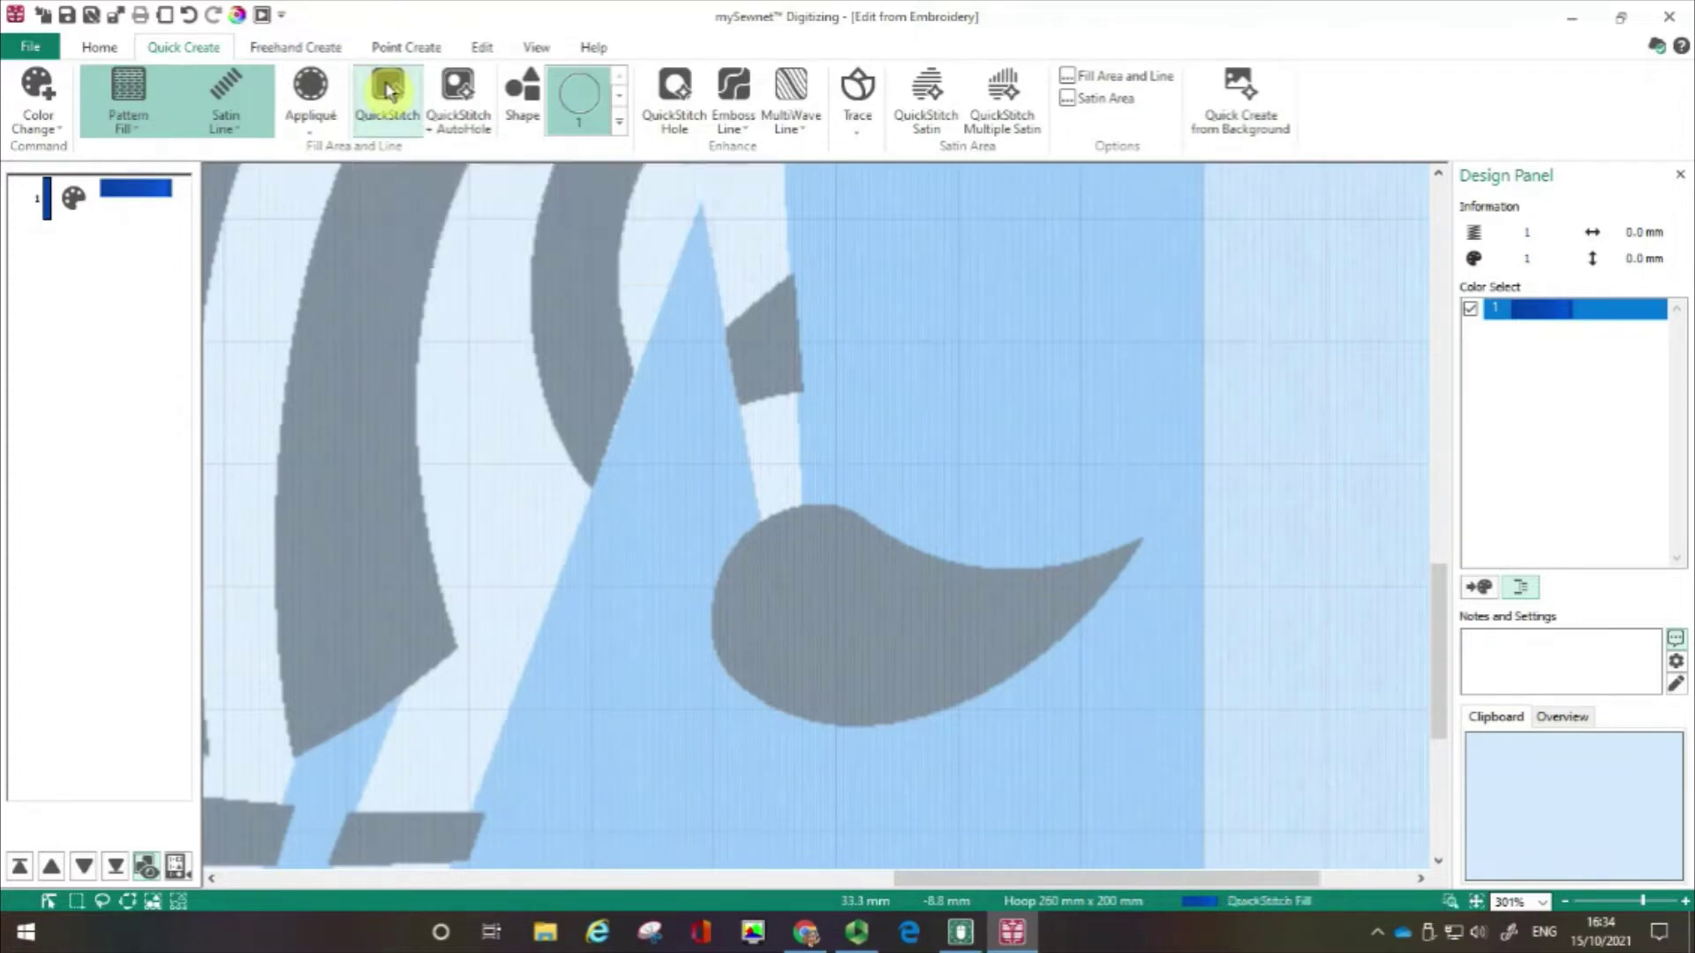
click(879, 616)
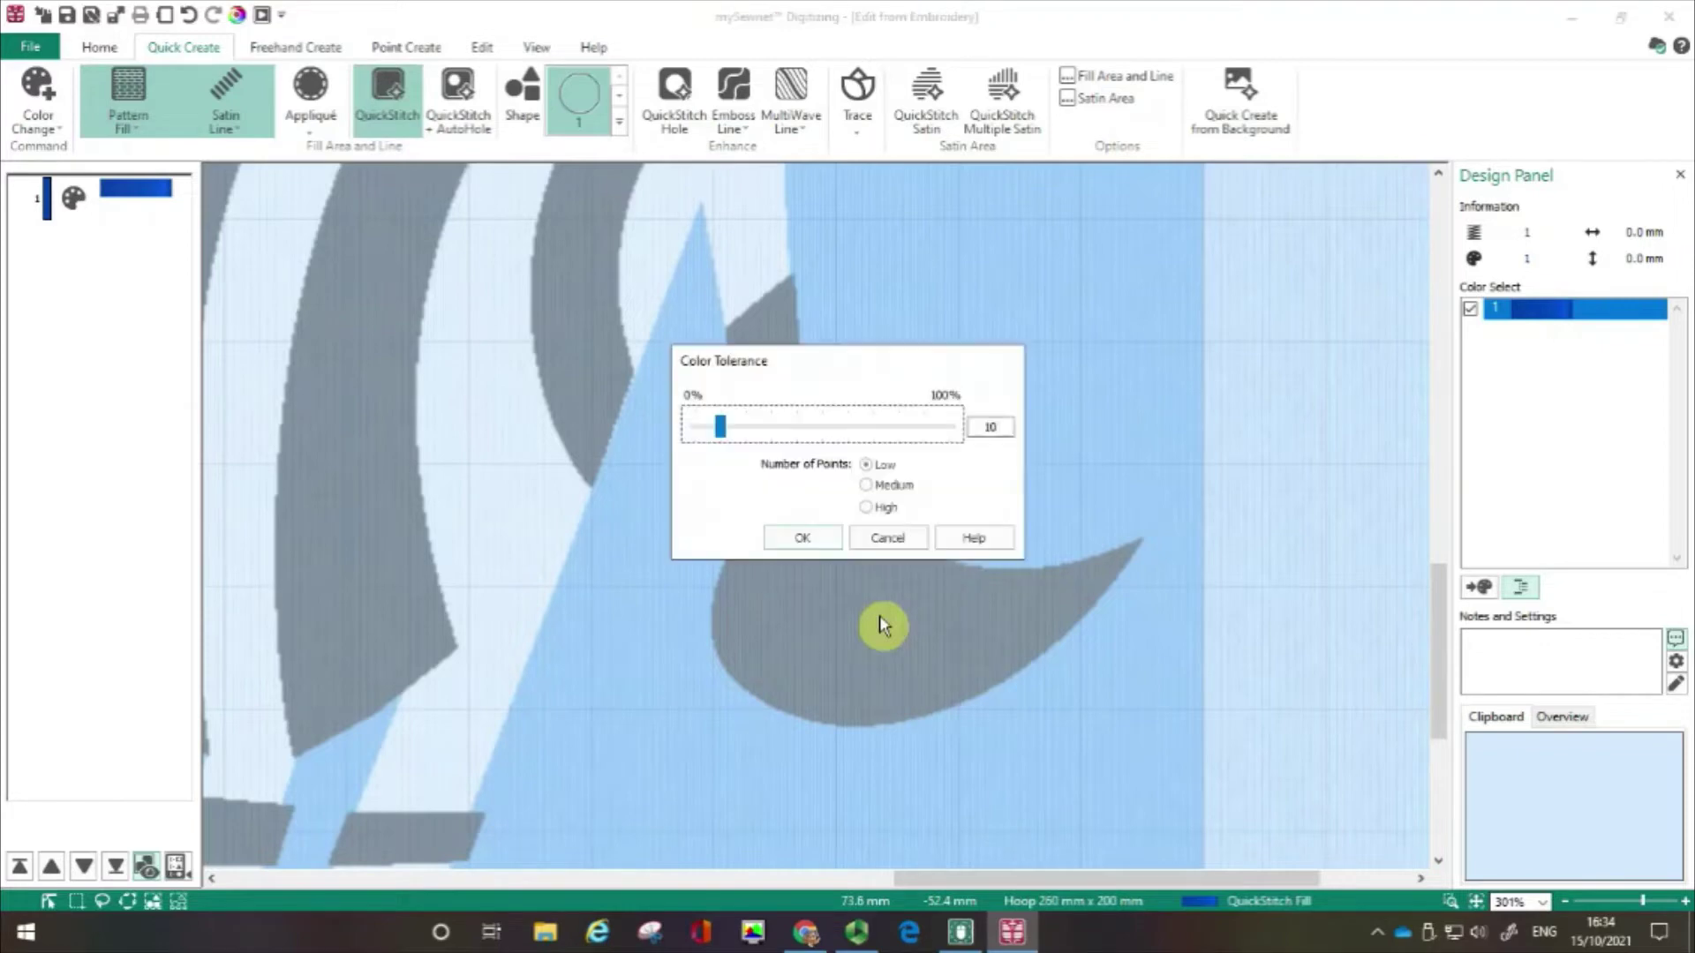
drag(869, 382, 1017, 344)
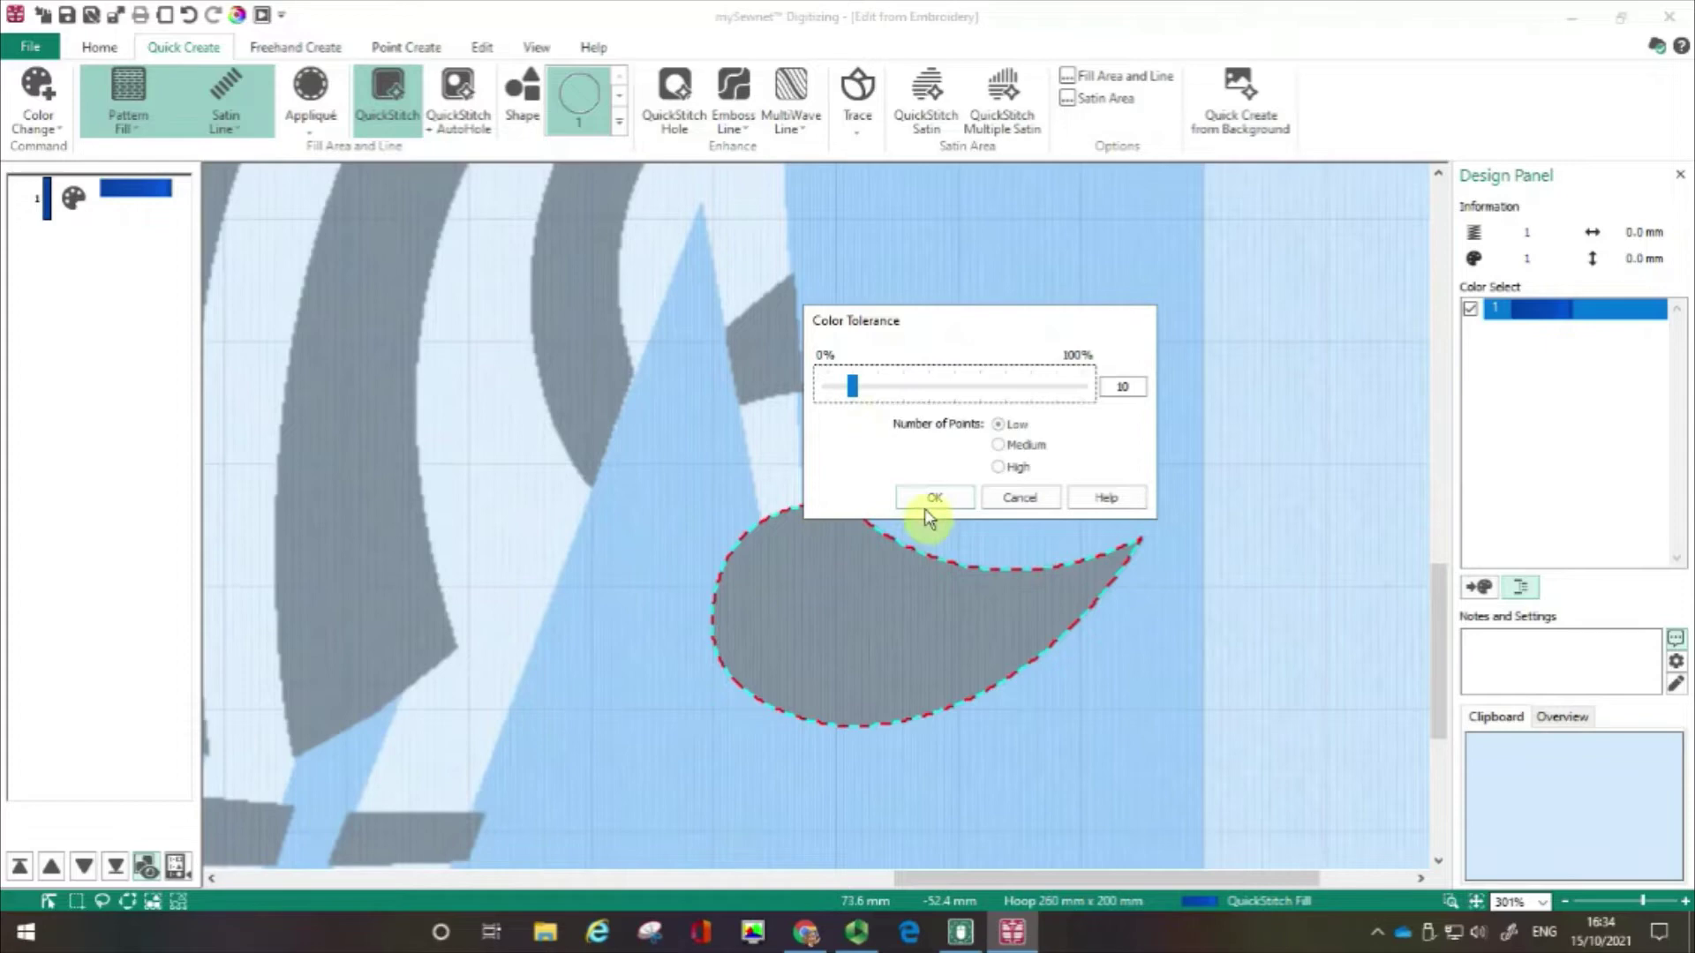
click(855, 330)
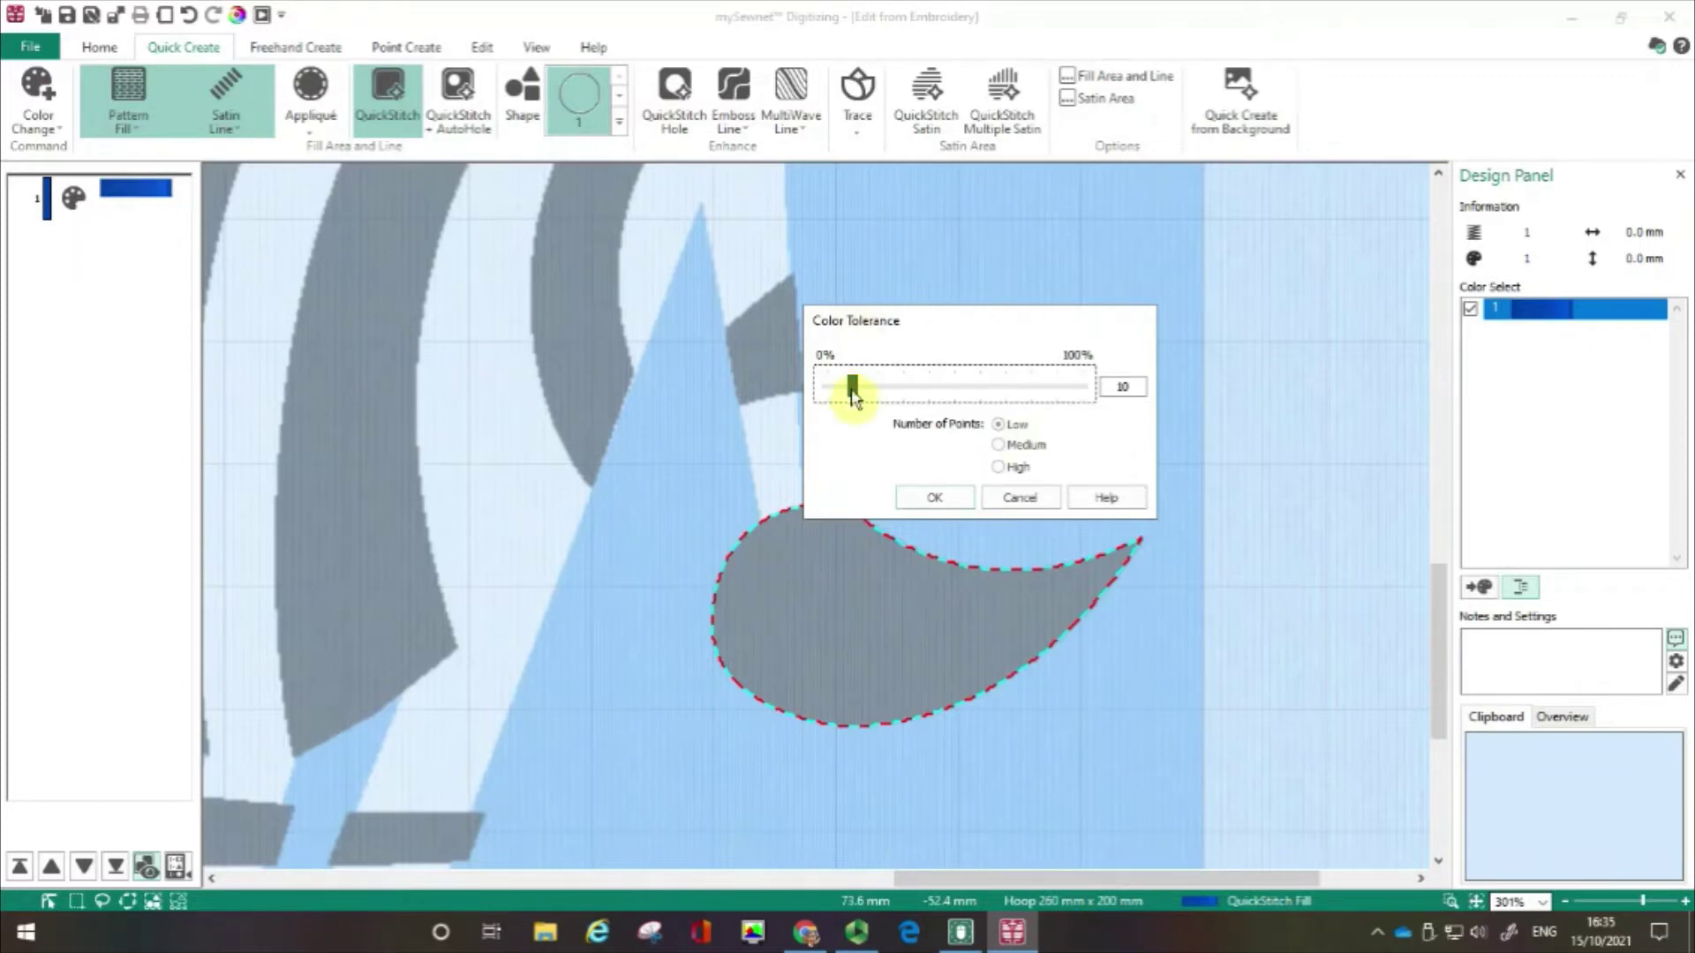
drag(853, 394, 978, 404)
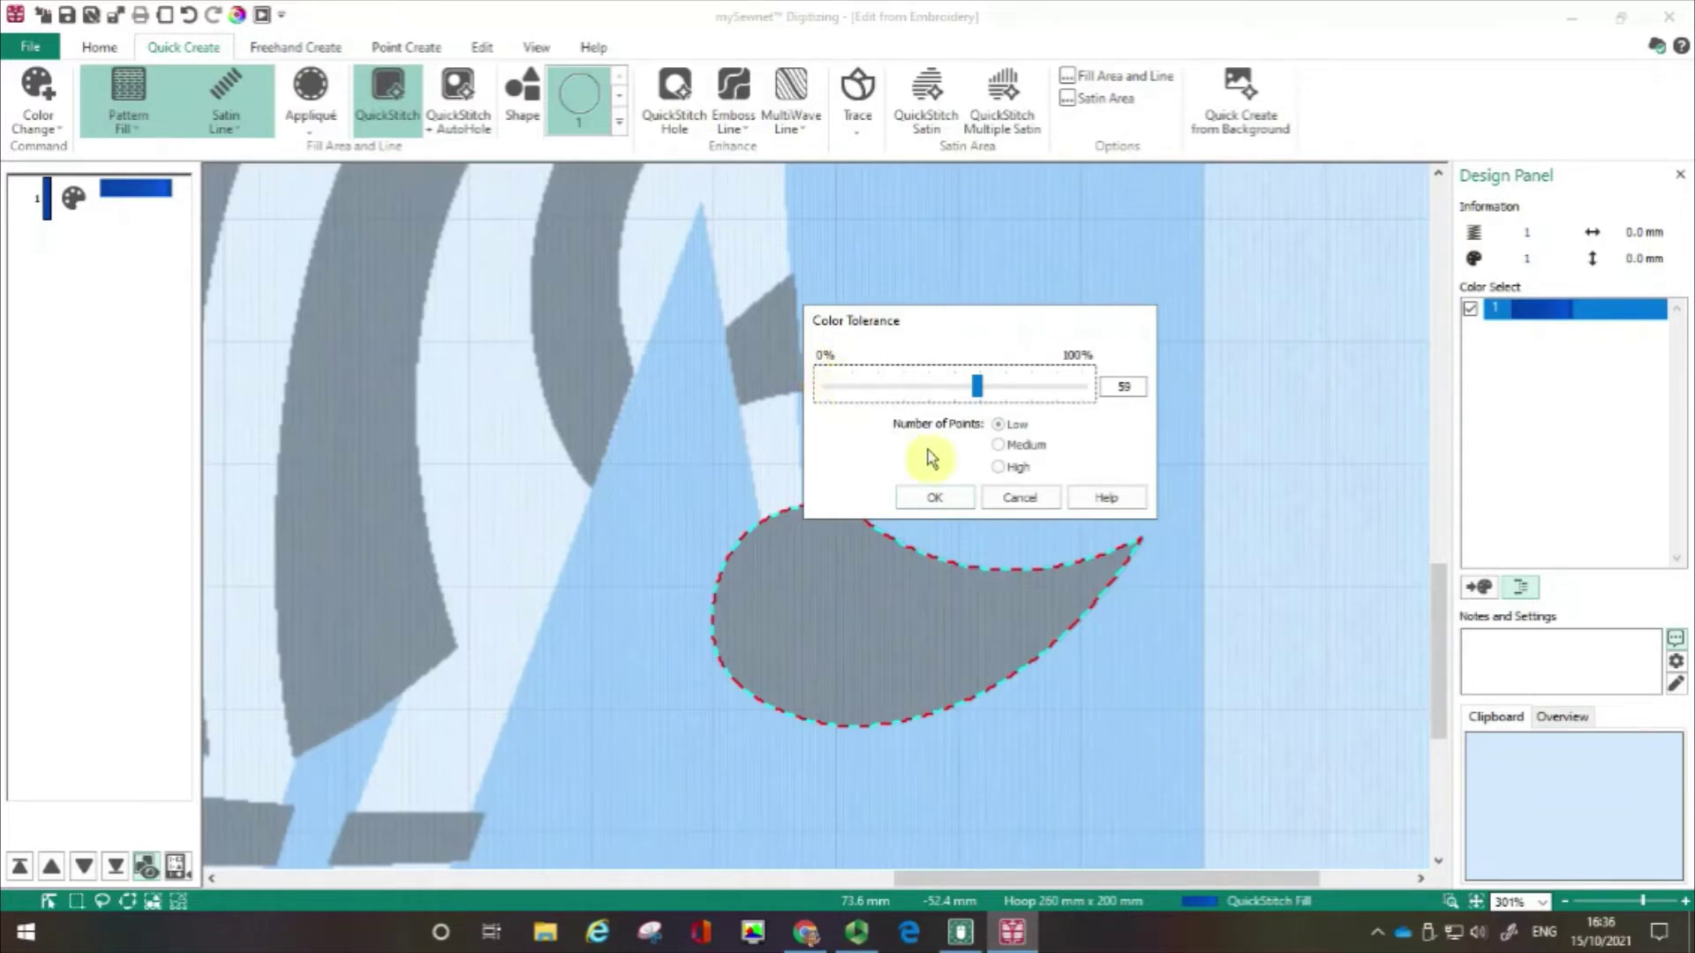
click(988, 435)
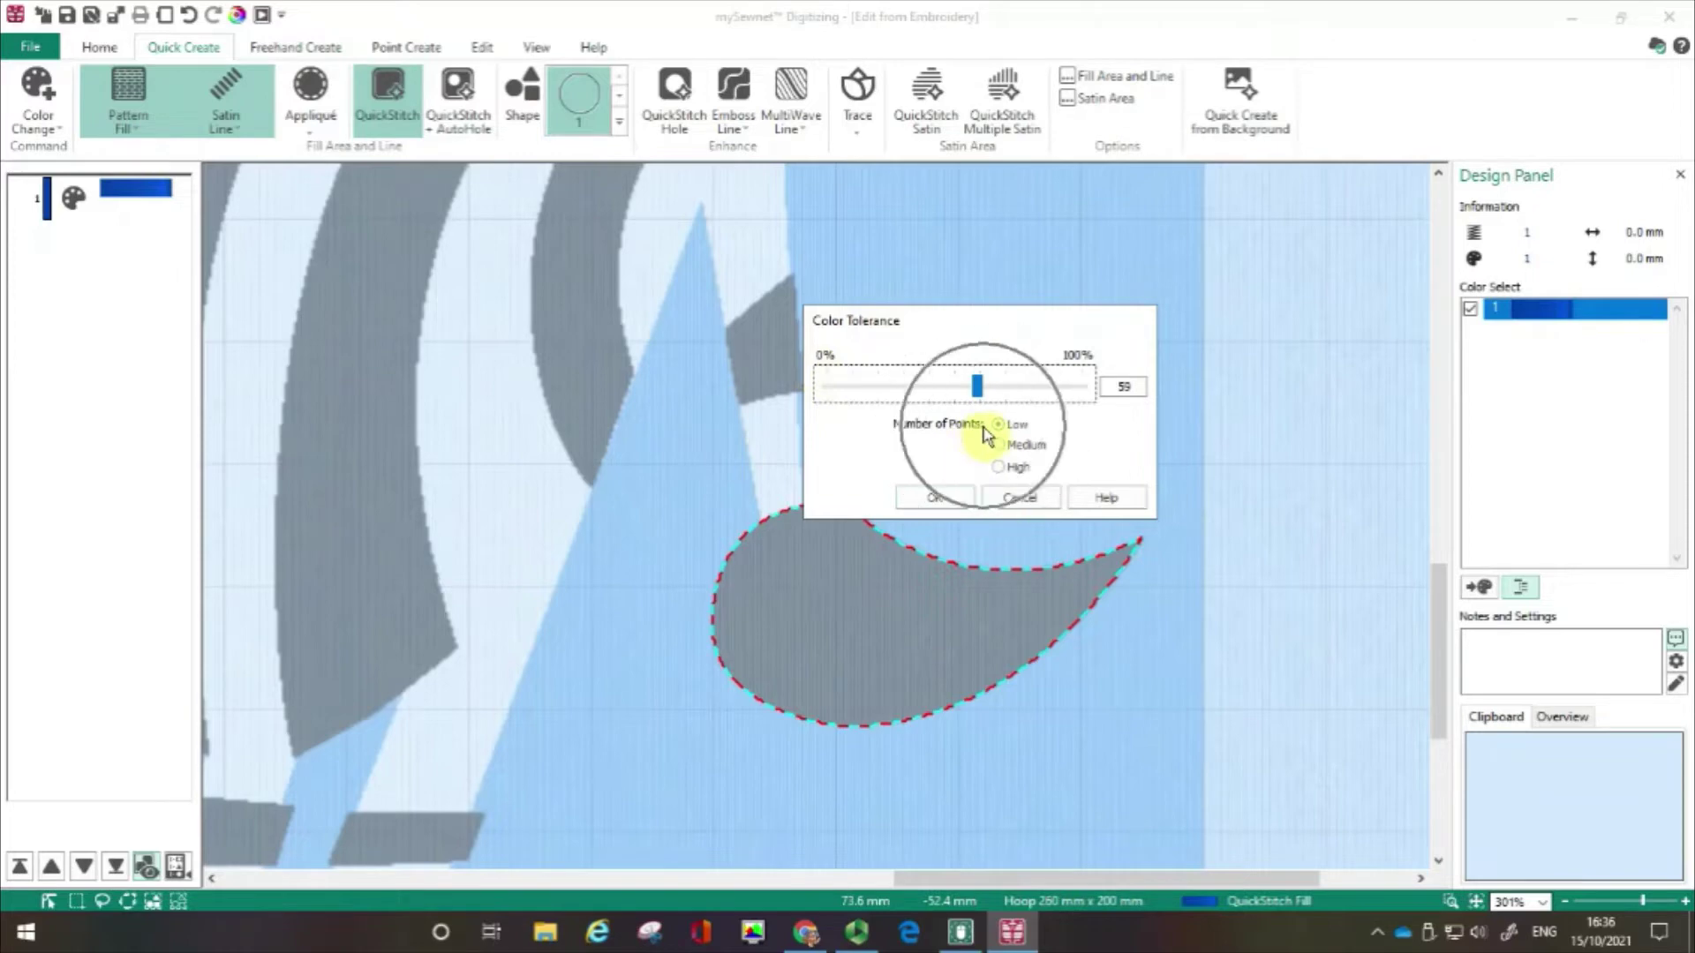
click(934, 500)
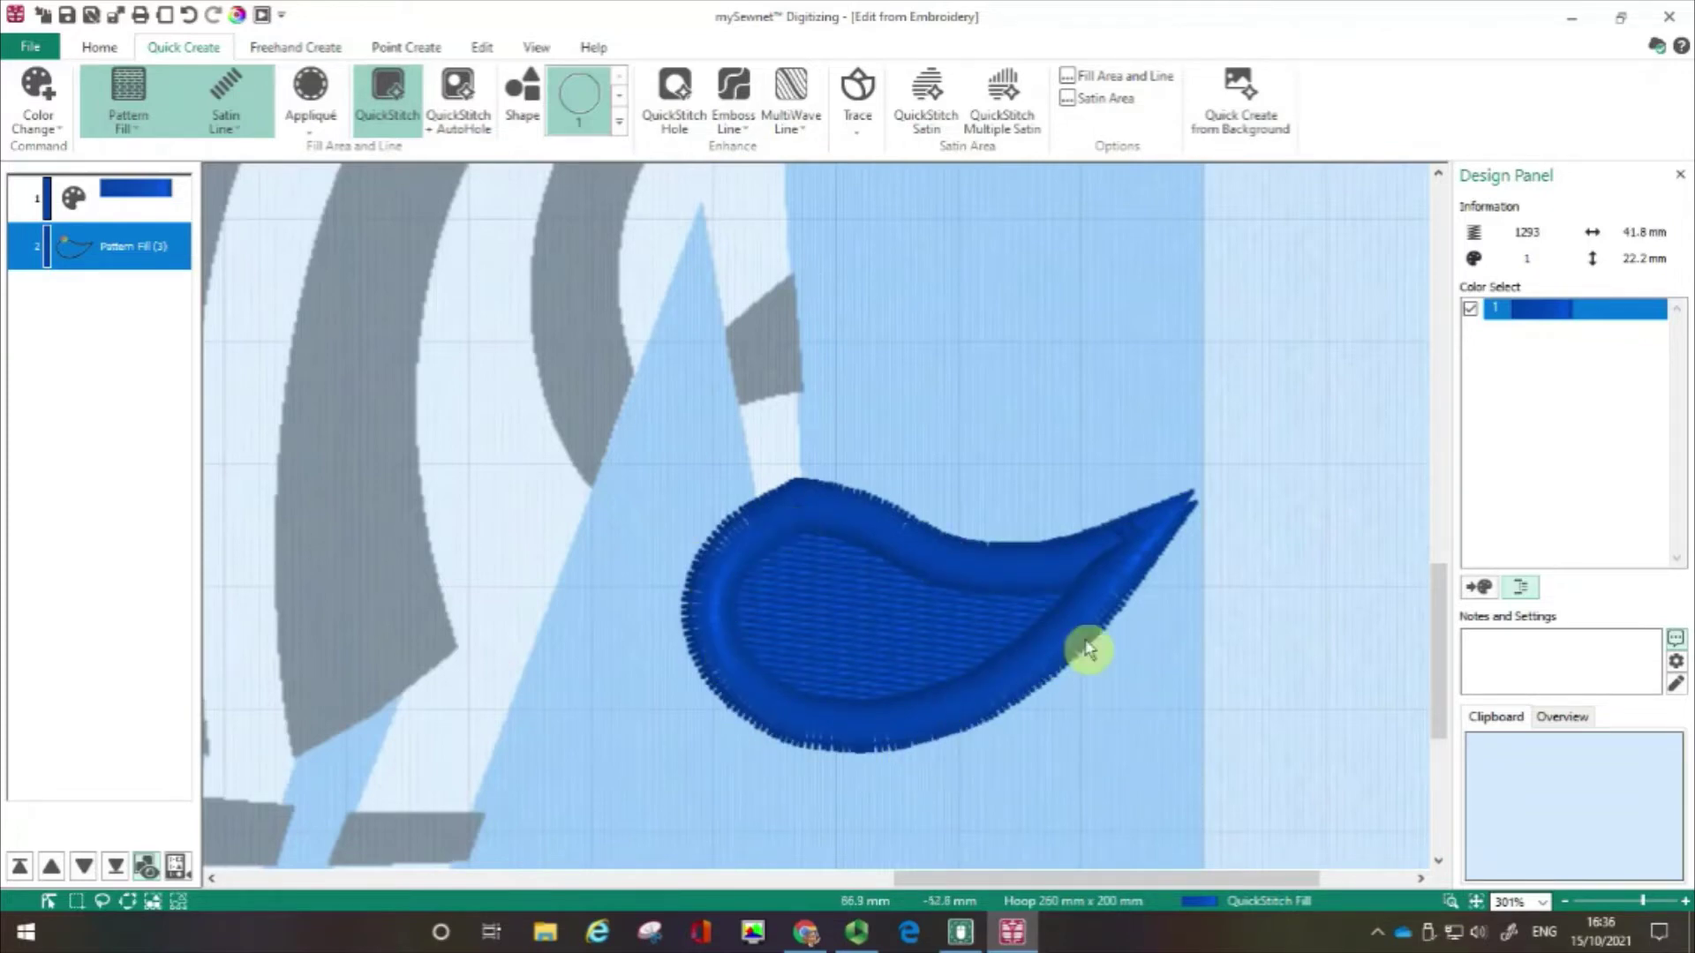
- Zoom out to the full hoop, then zoom to about 198% on the zebra's rear and tail
click(1442, 904)
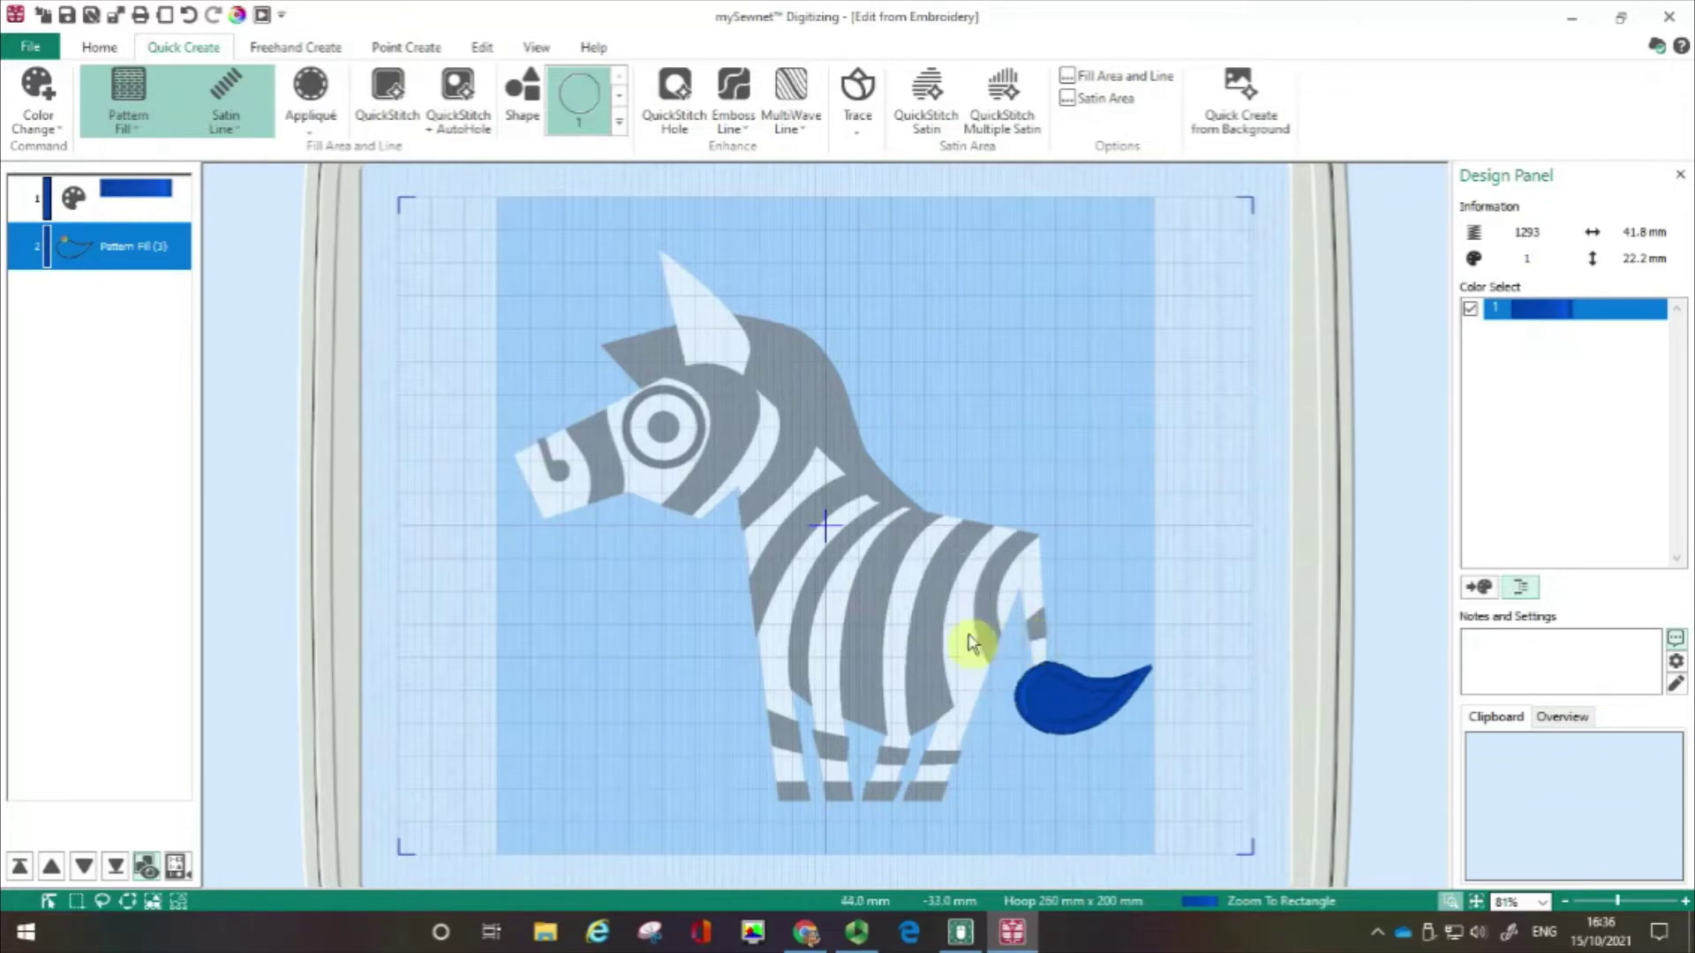
click(872, 634)
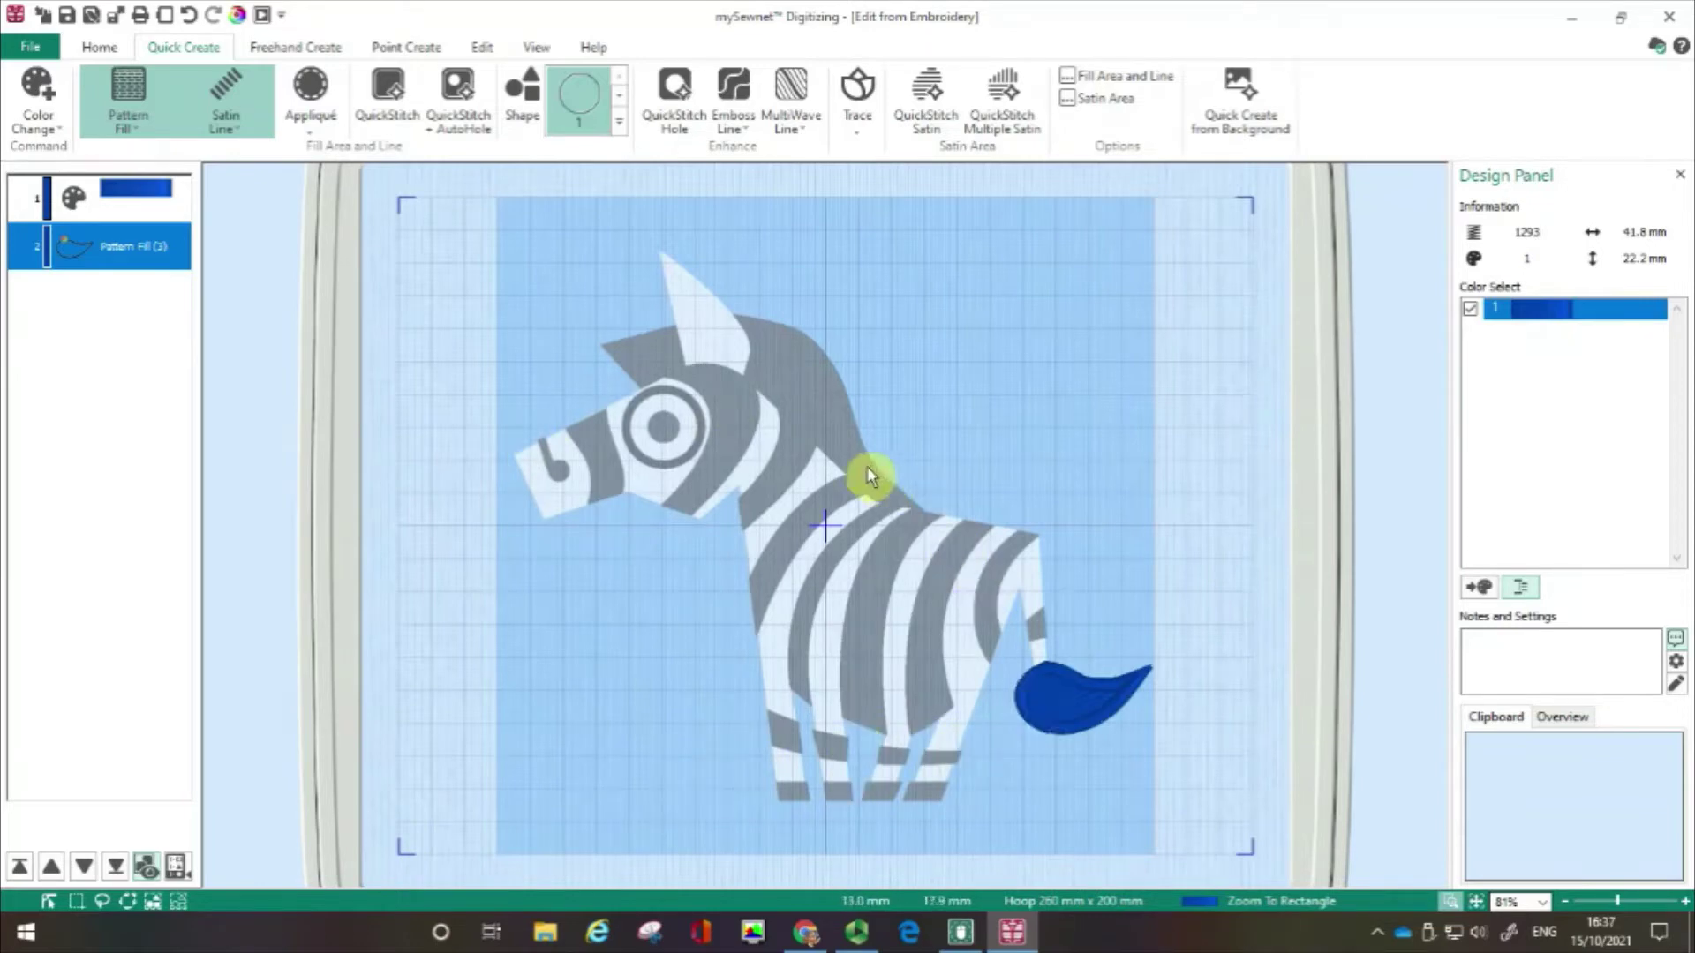
drag(821, 452, 1093, 752)
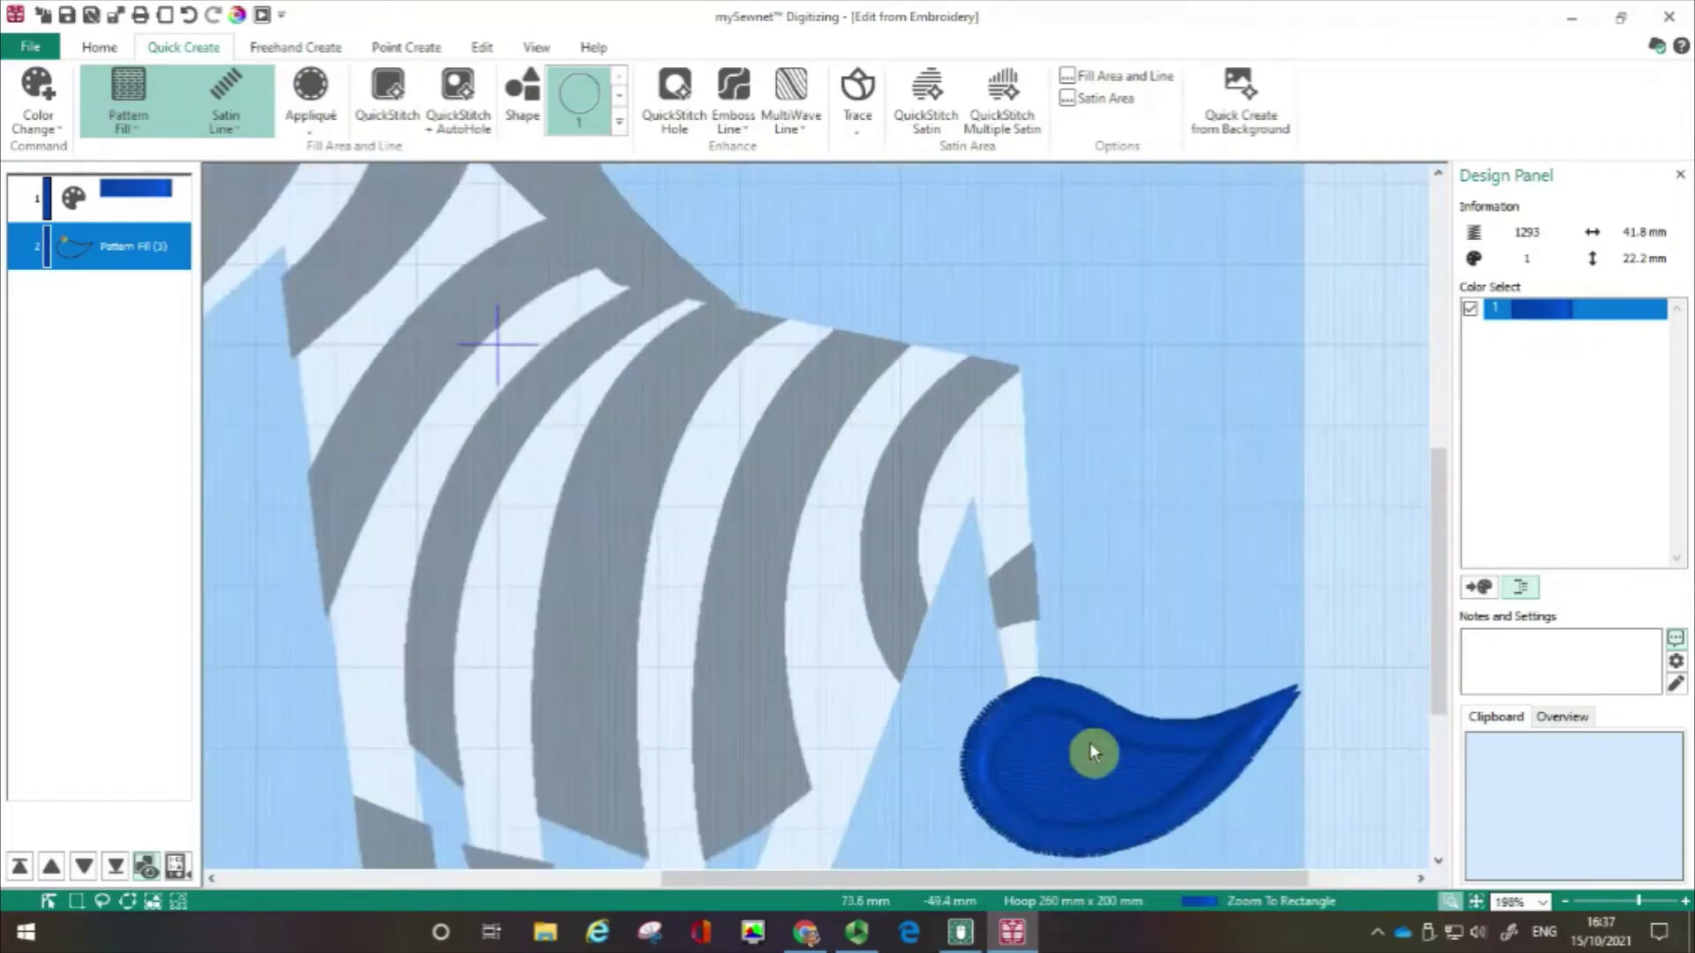
click(1015, 595)
click(1015, 595)
click(1017, 598)
- Set the Satin Line border option to No Border Line for newly created areas
click(248, 130)
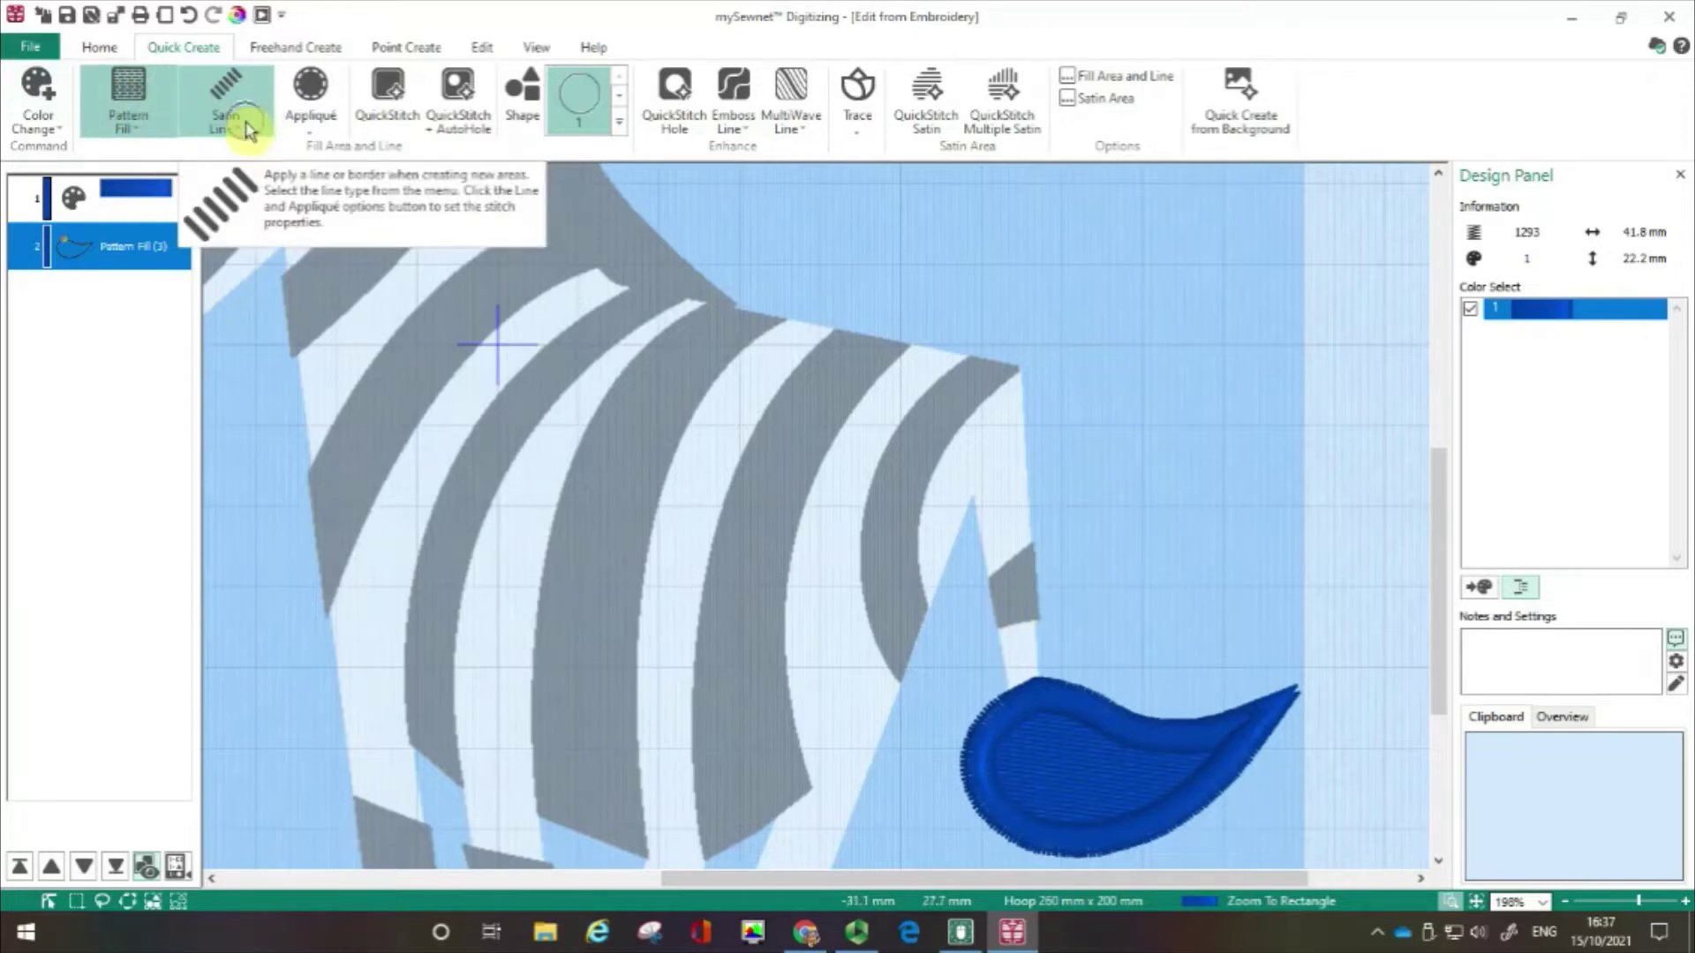
click(248, 131)
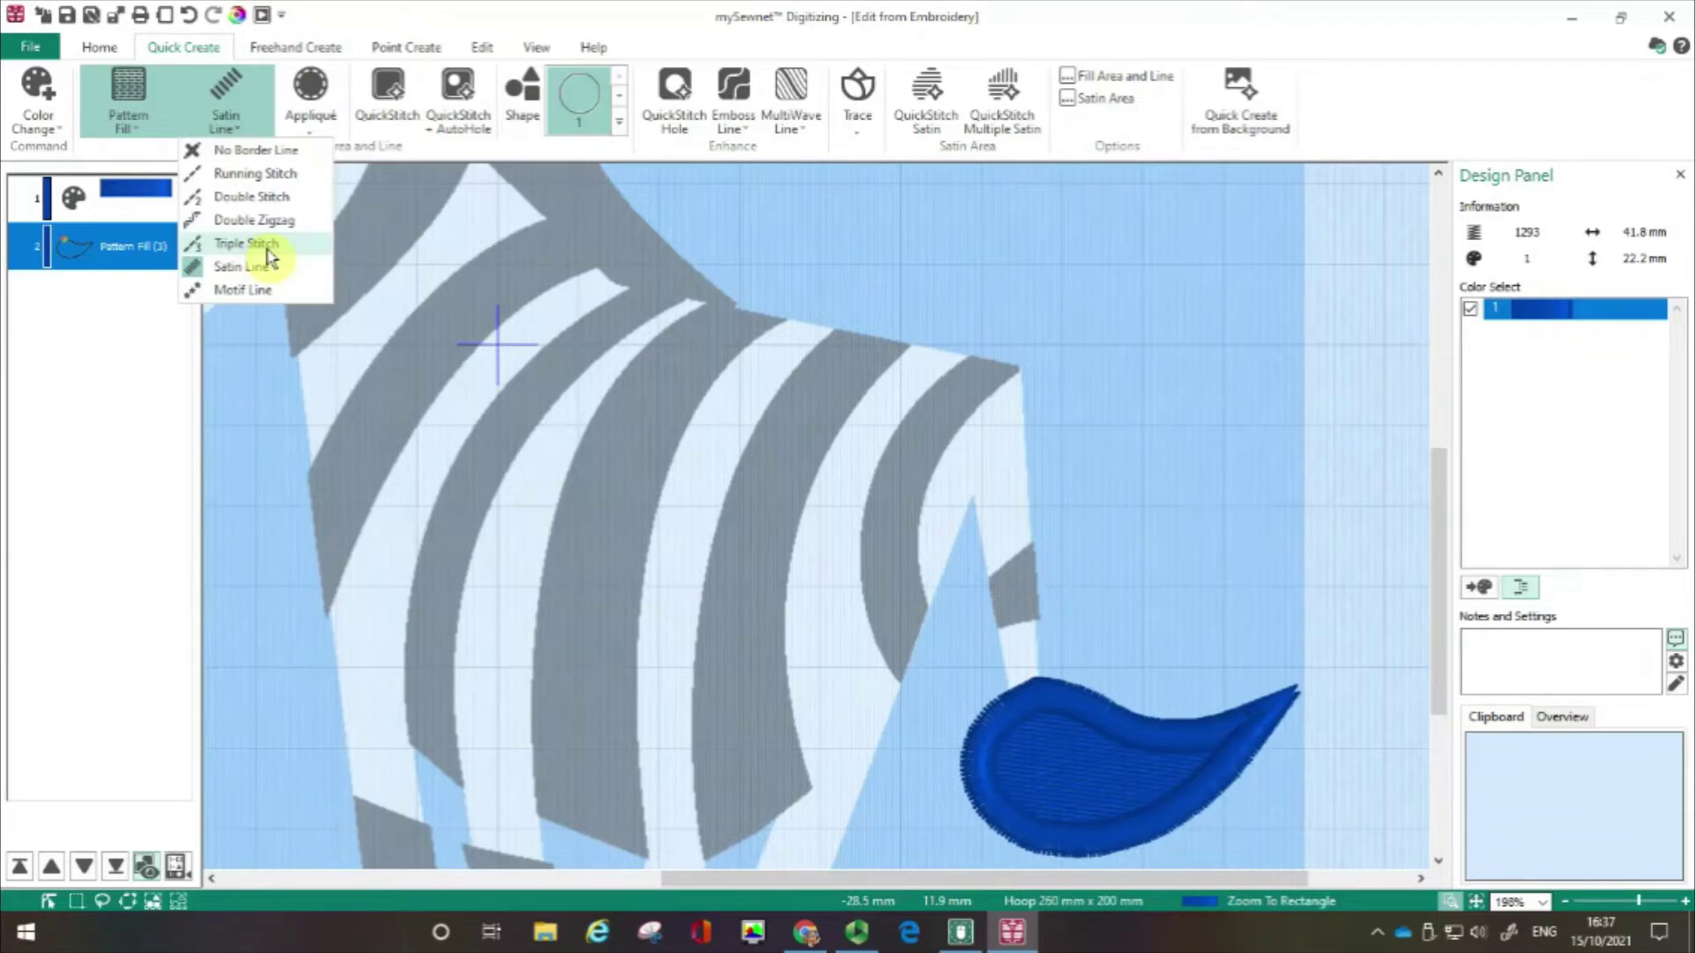
click(267, 155)
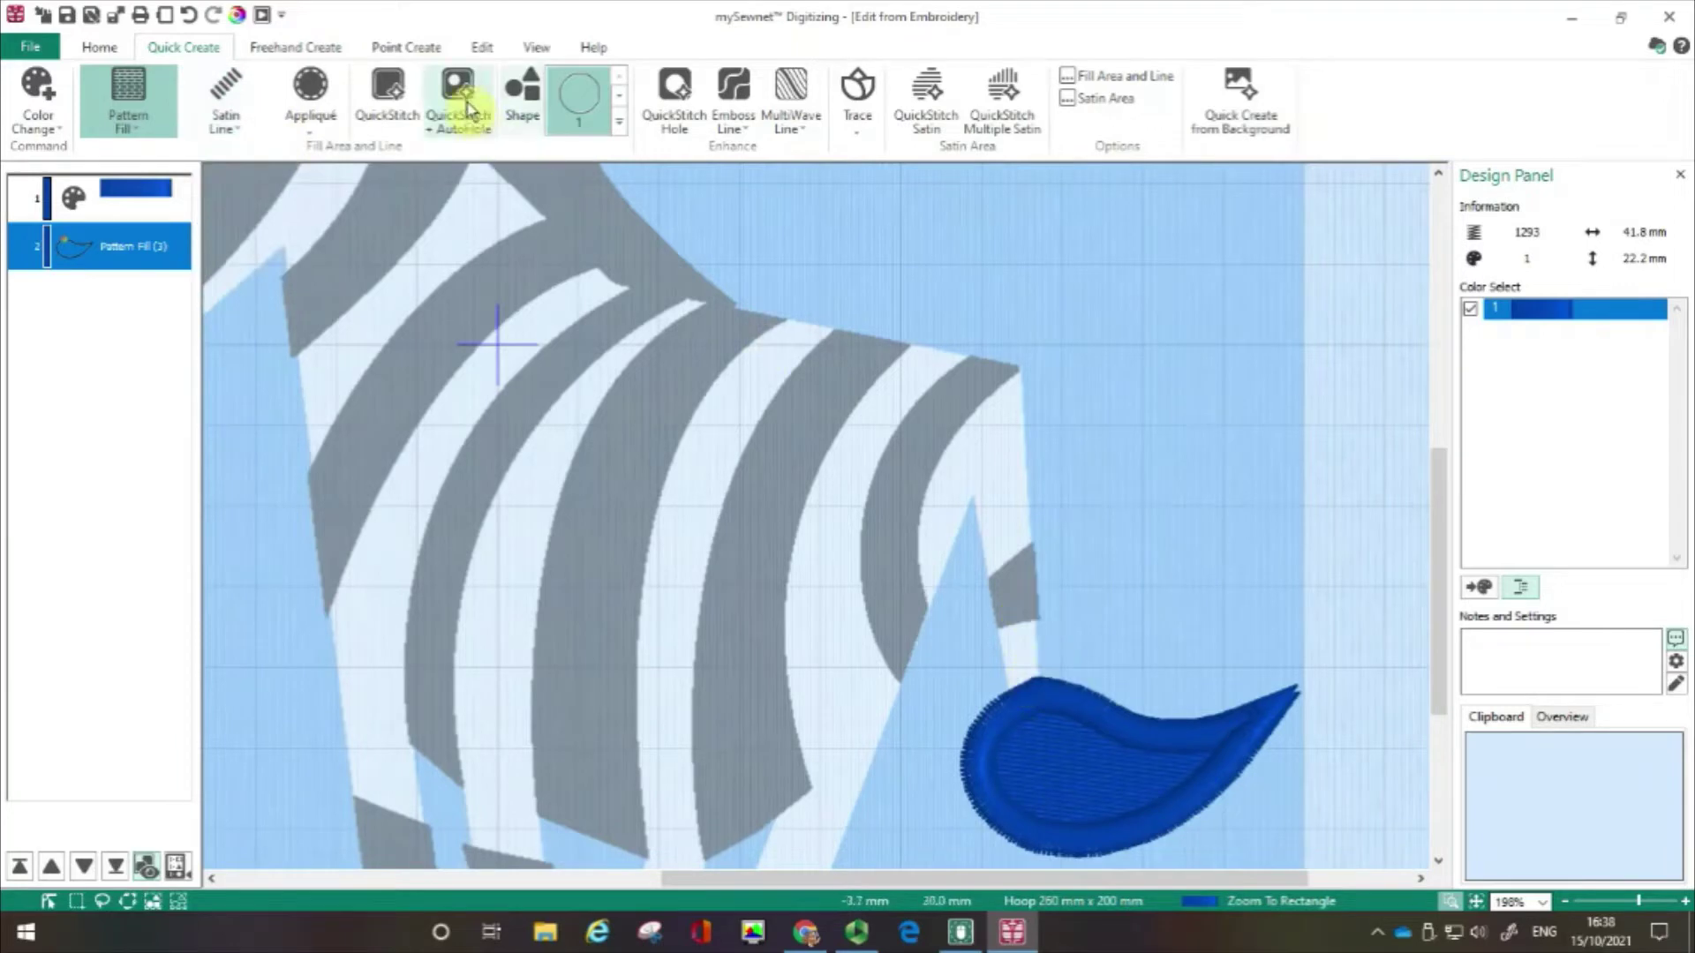
- QuickStitch the small tail-base patch and the curved rump stripe, bringing the total to 2007 stitches
click(406, 95)
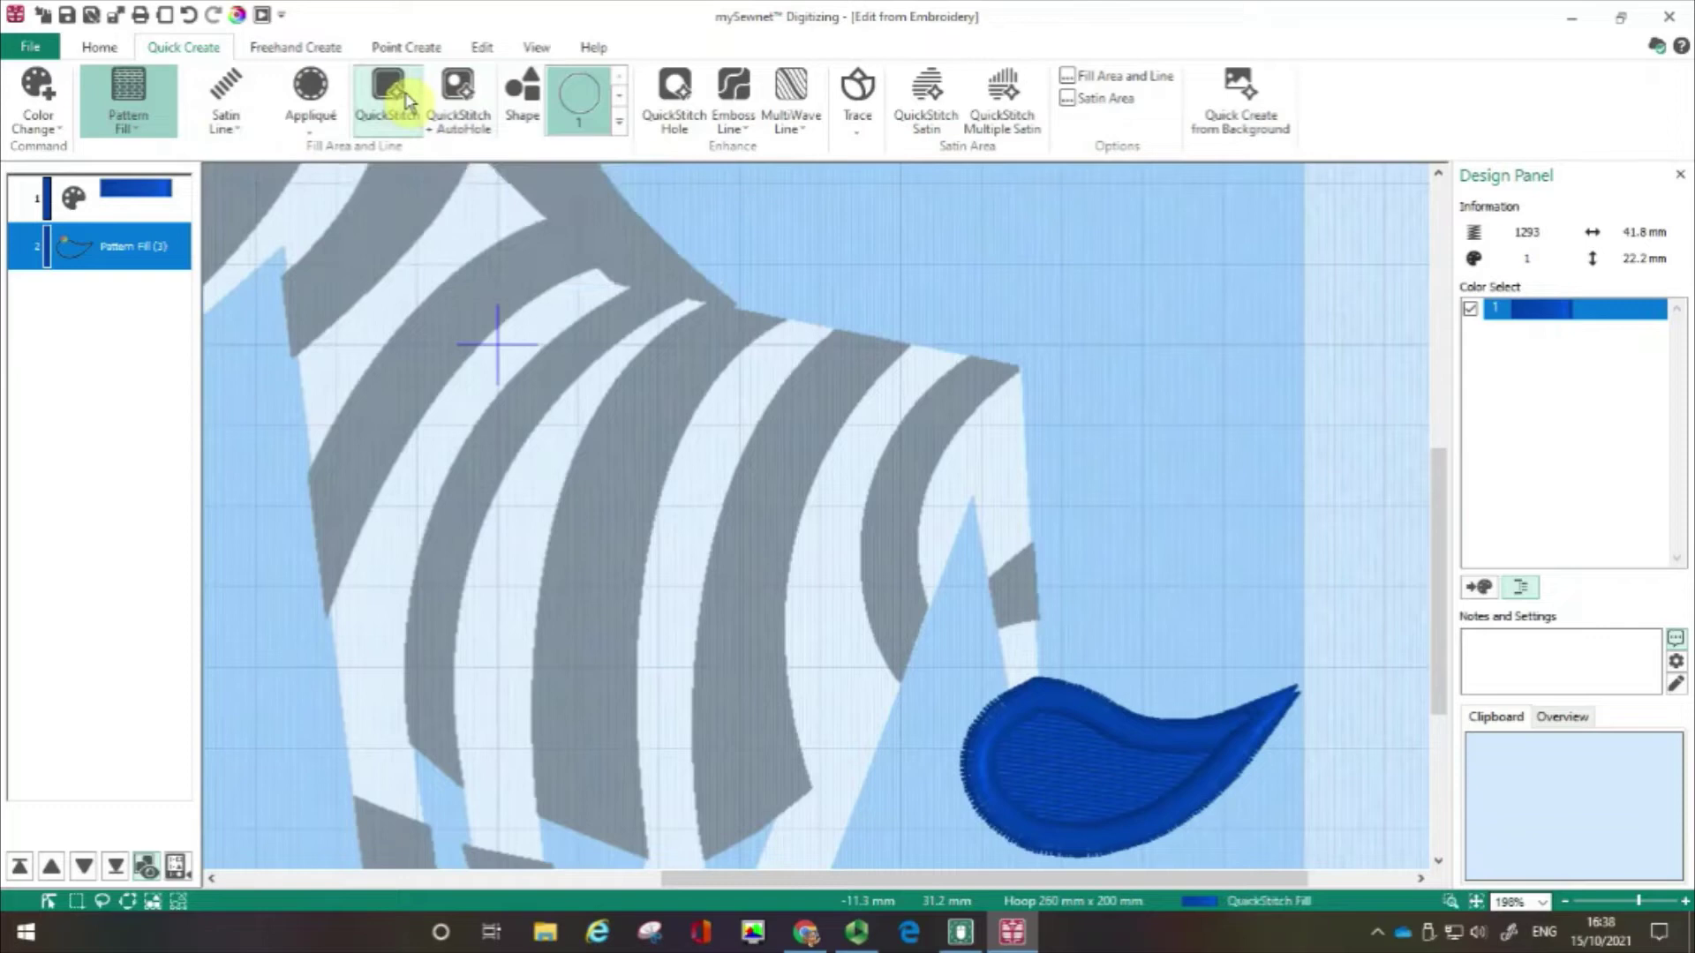
click(1027, 603)
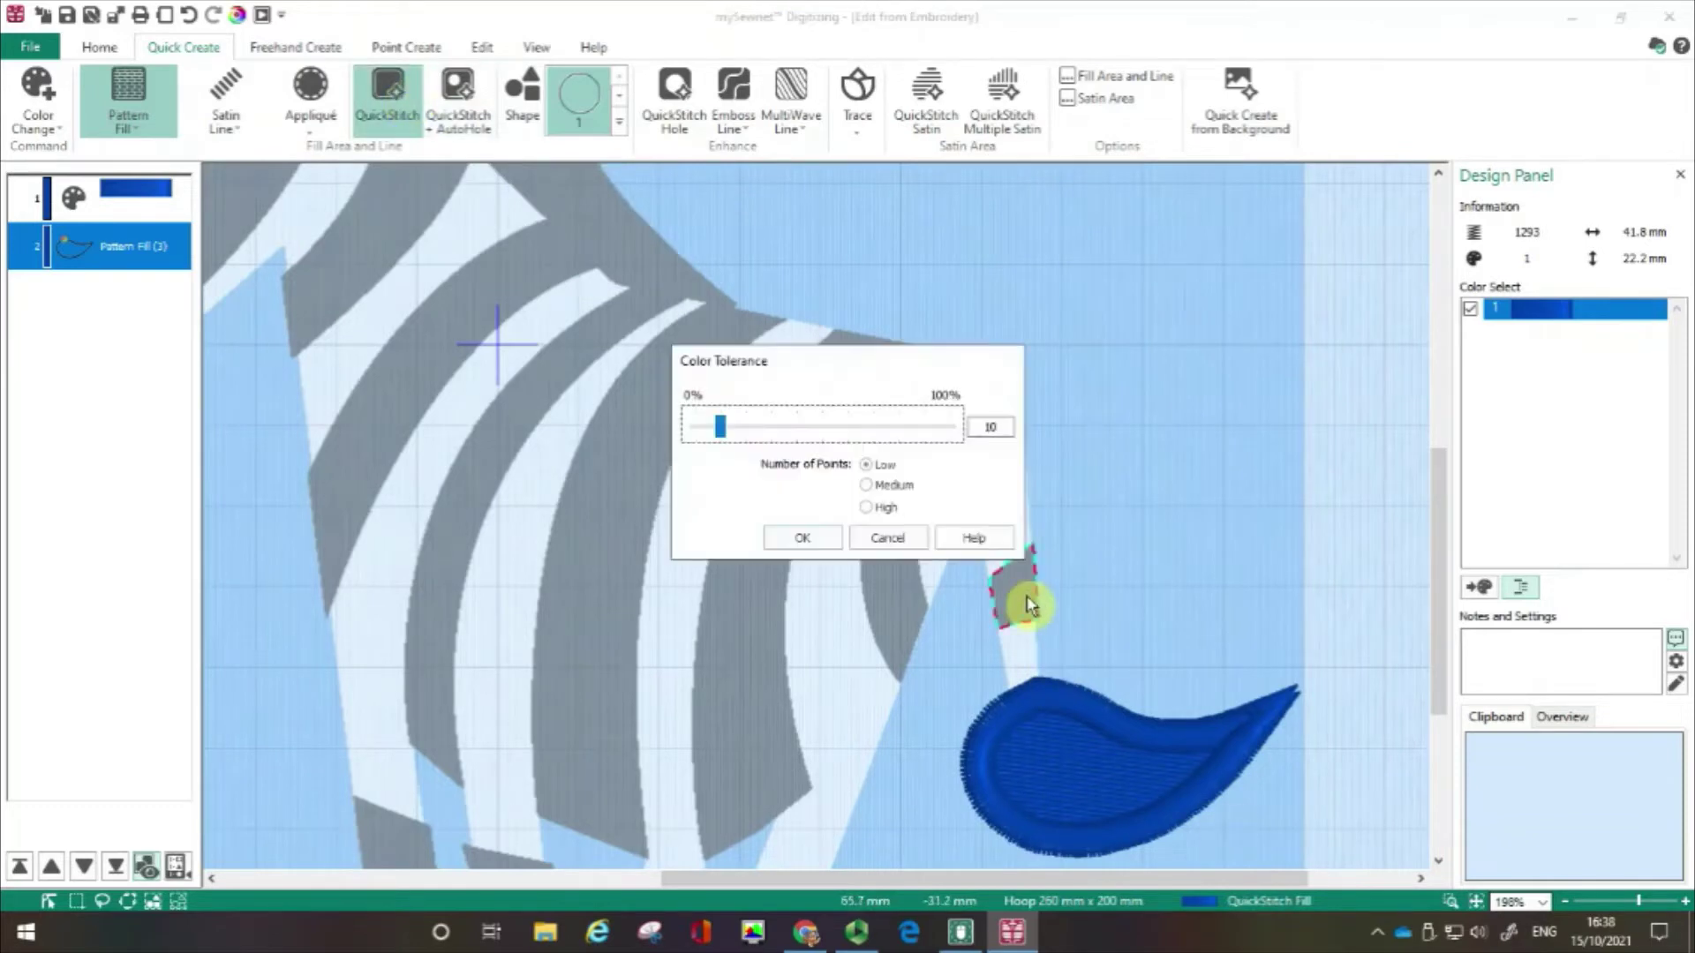
click(825, 549)
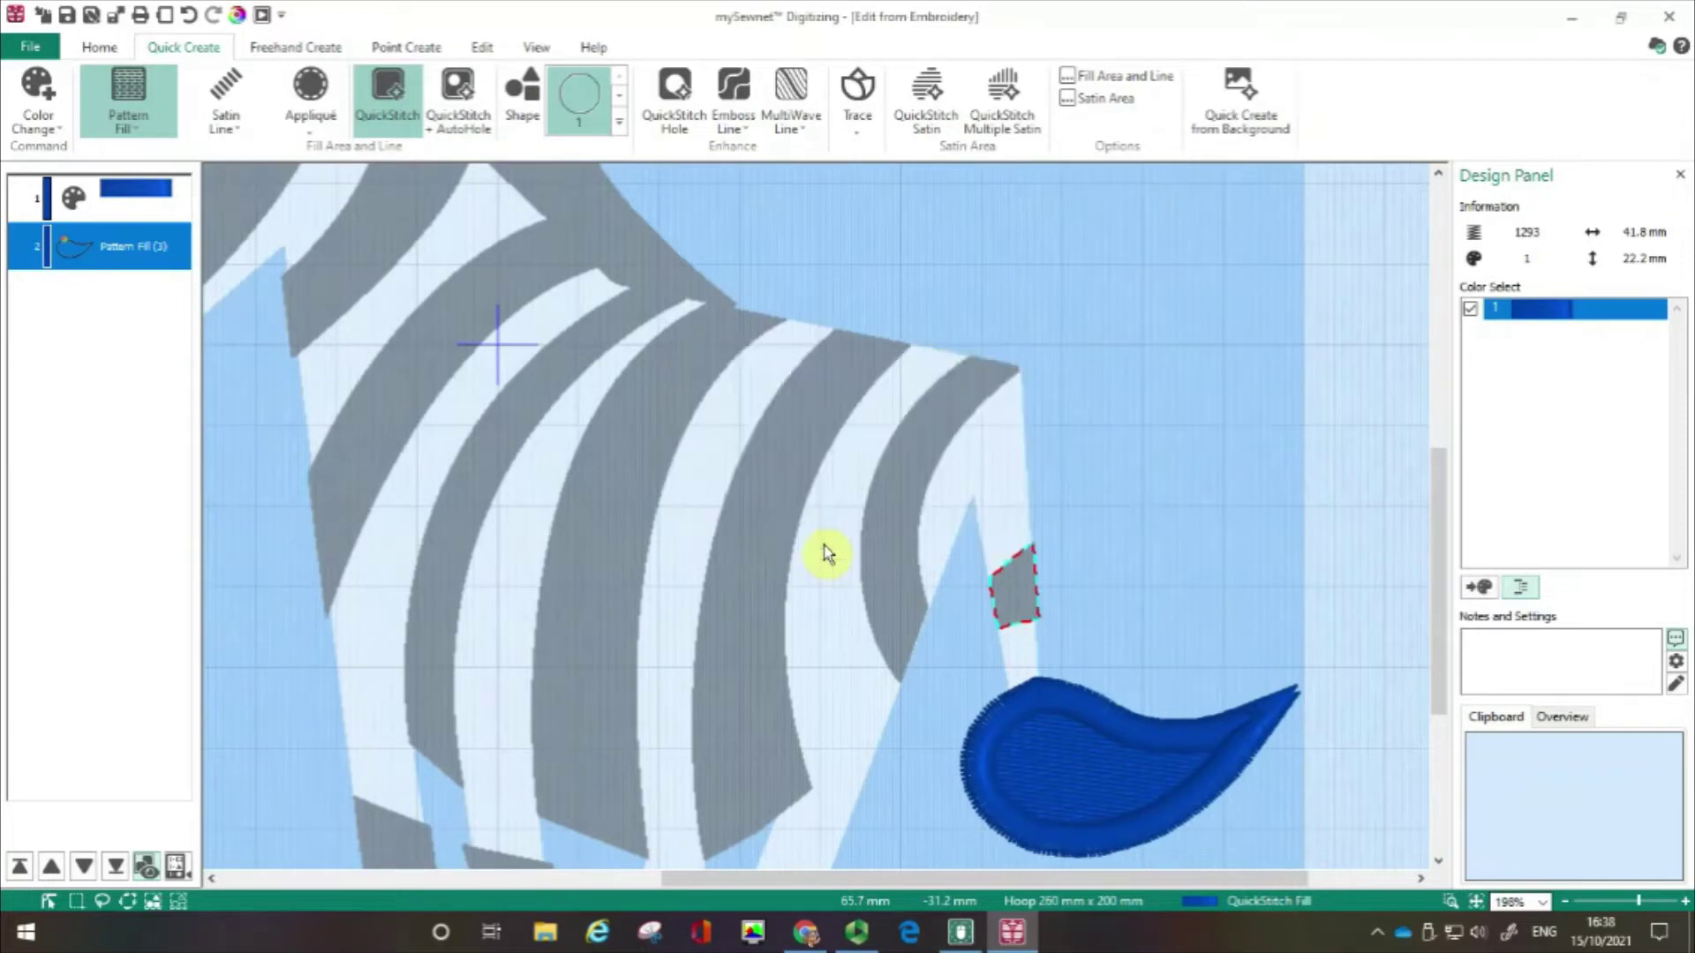
click(894, 589)
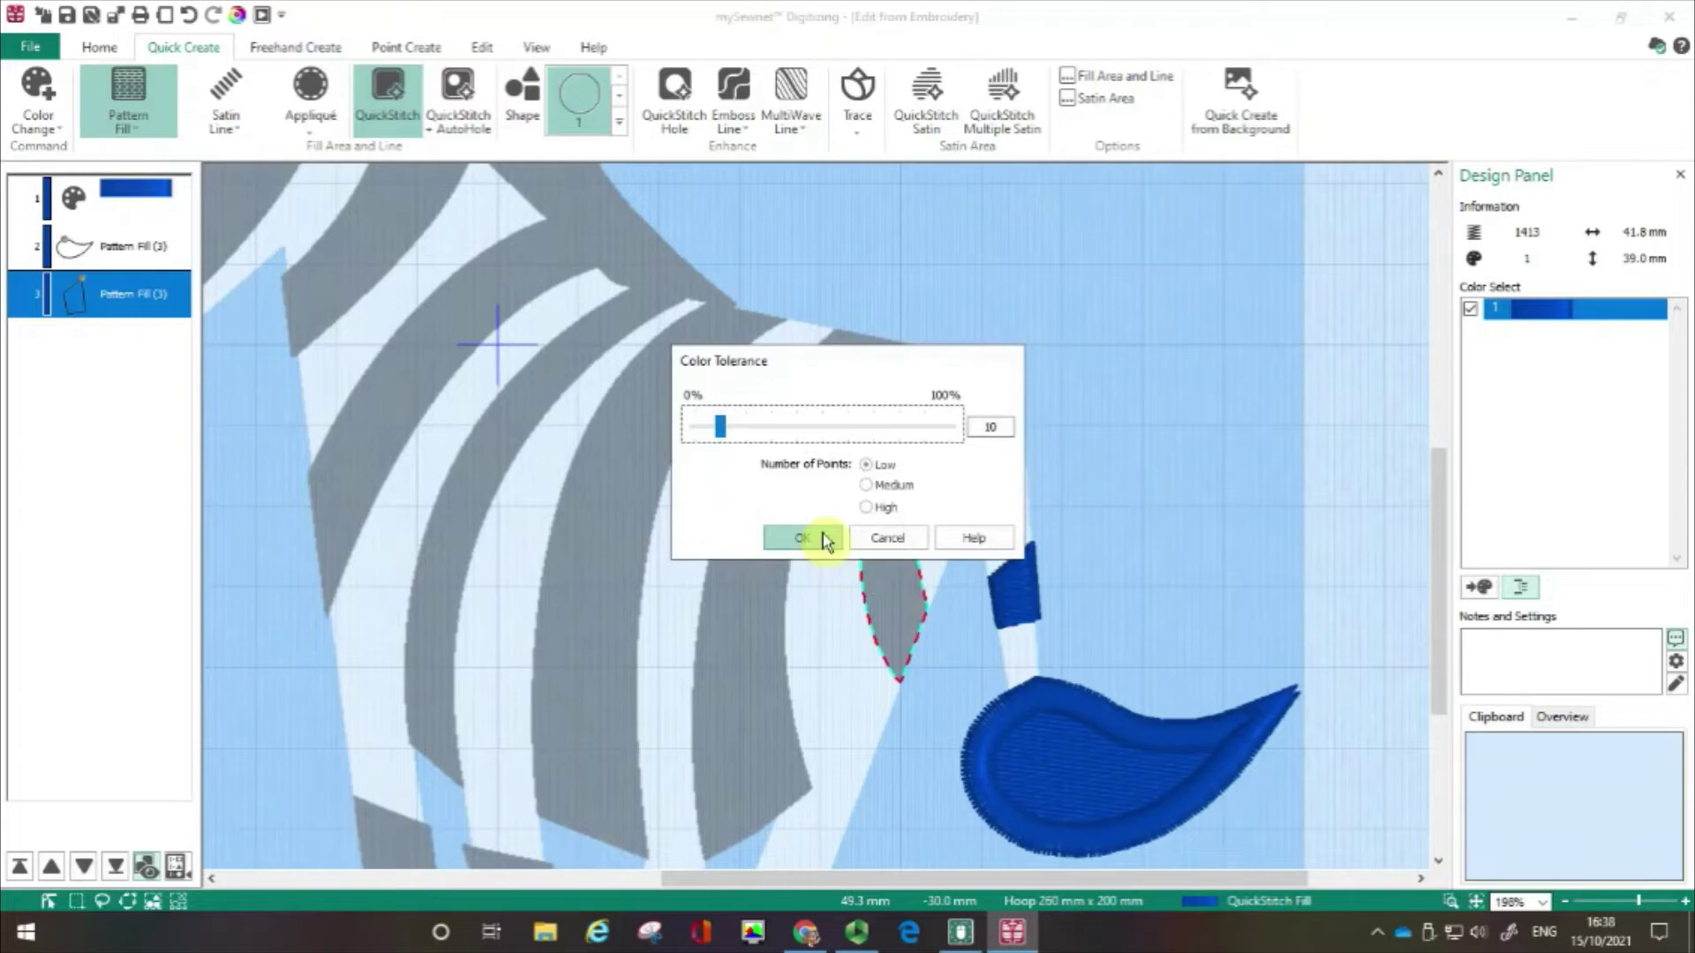
click(825, 540)
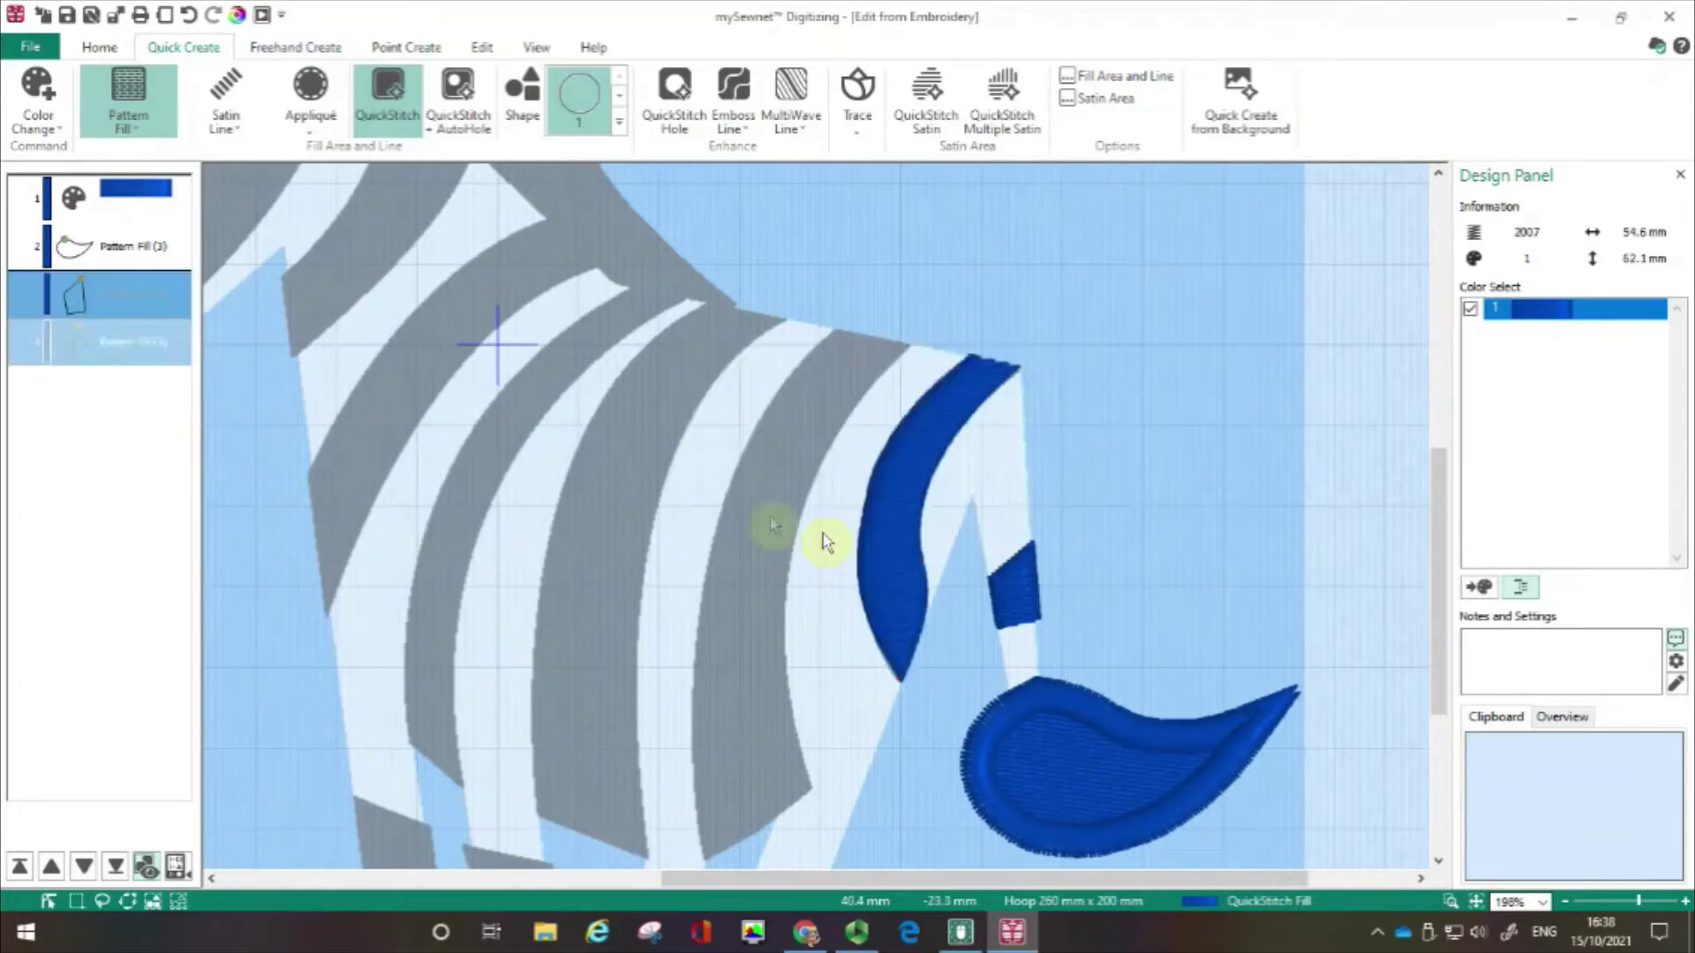
click(155, 130)
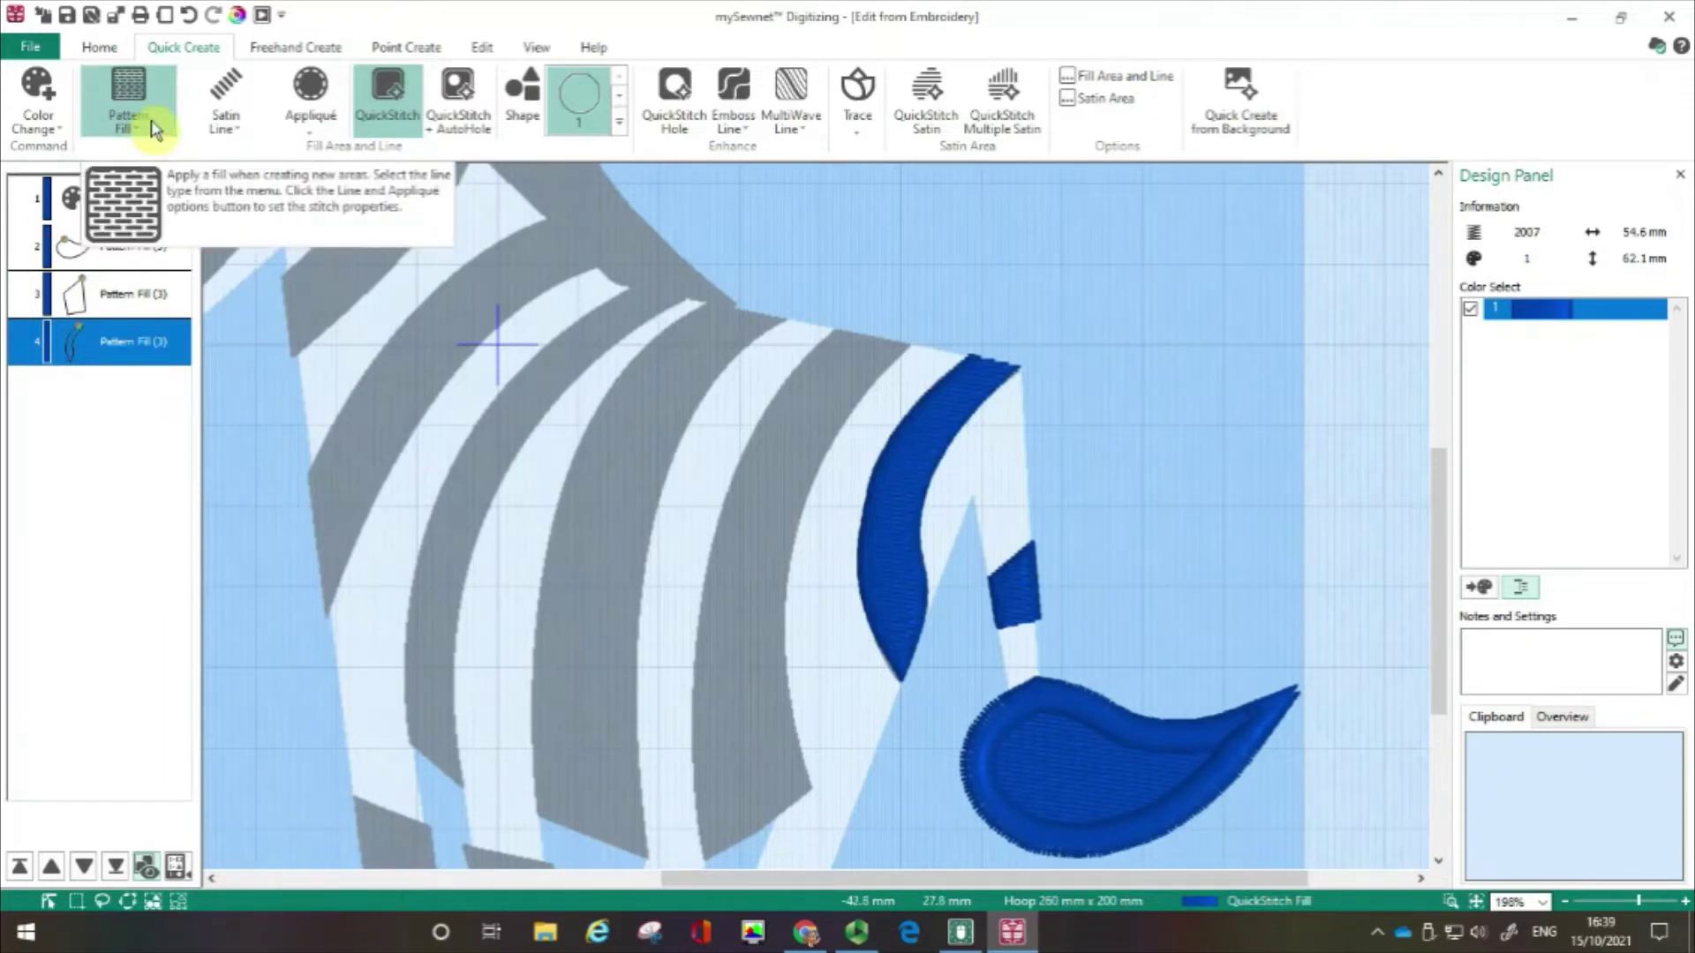
click(155, 130)
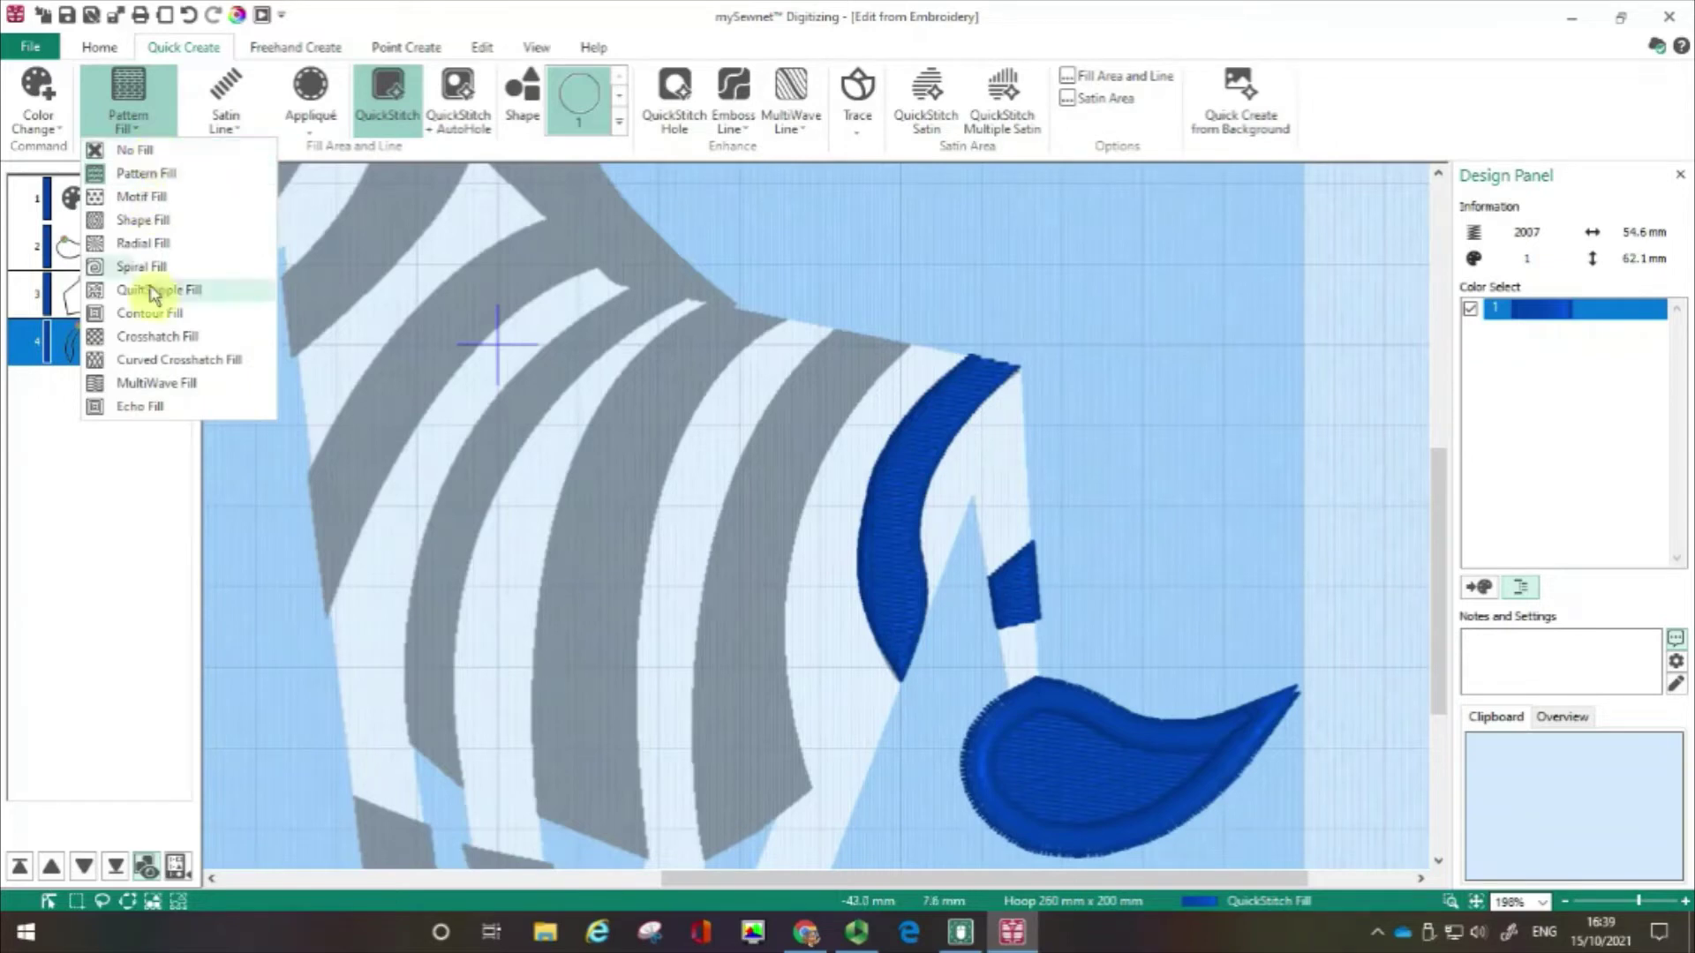
click(152, 129)
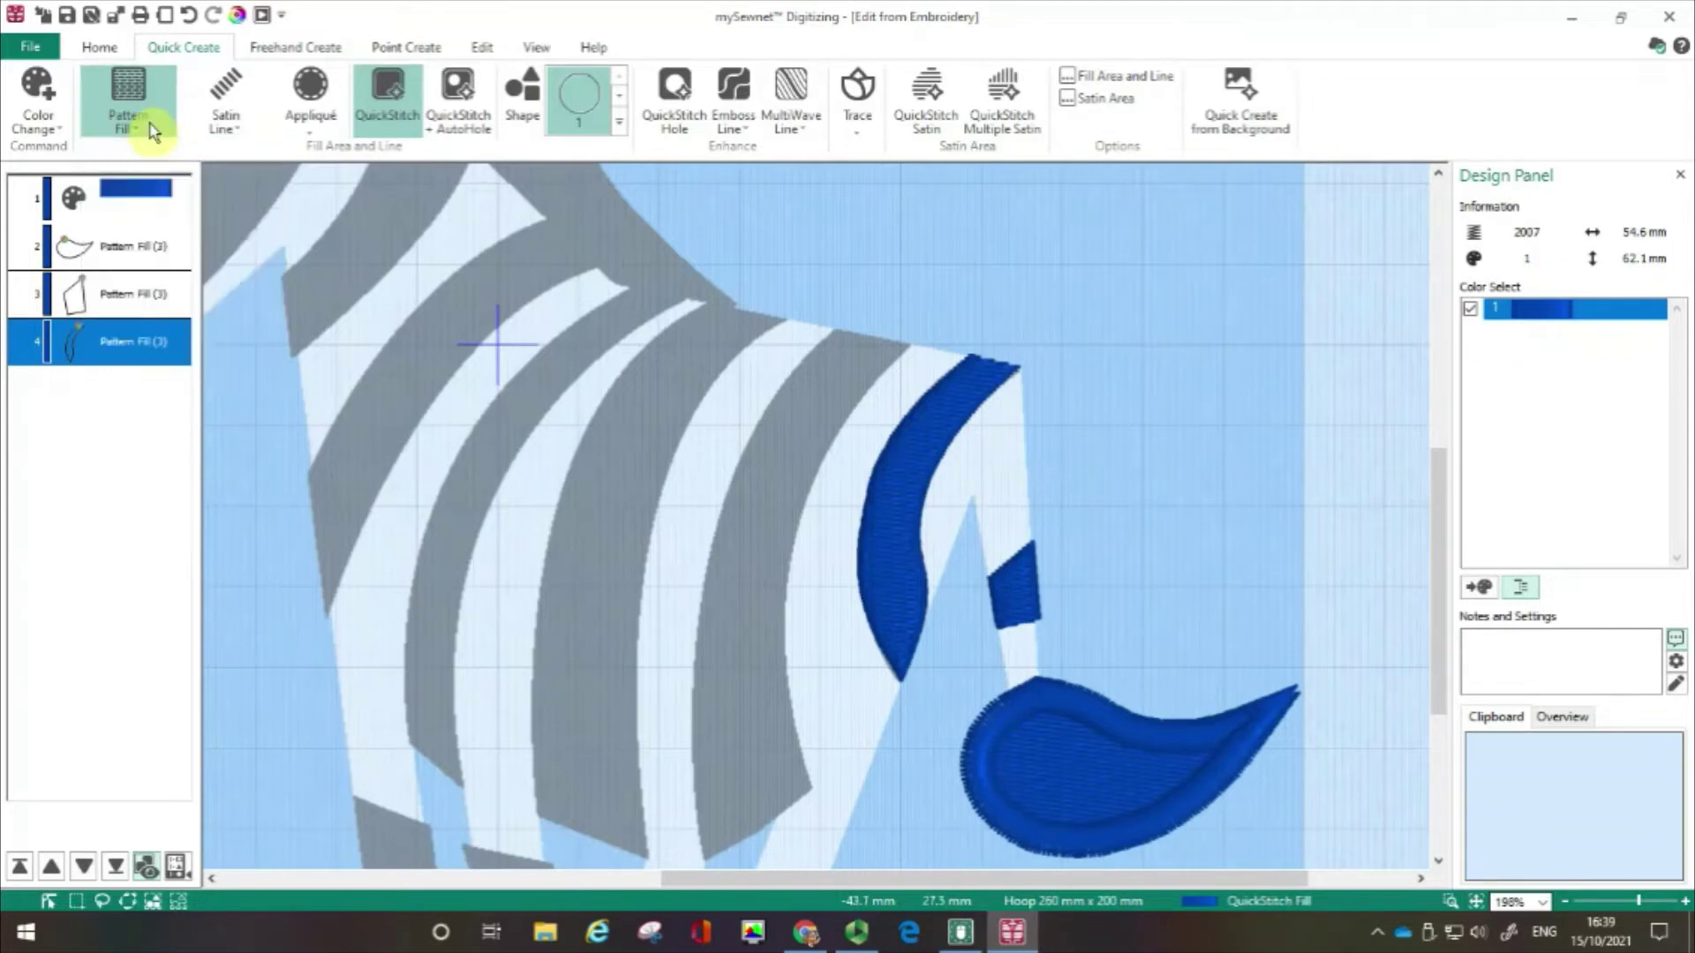
- QuickStitch the grey stripe and connected body stripes blue, raising the design to 10706 stitches
click(775, 495)
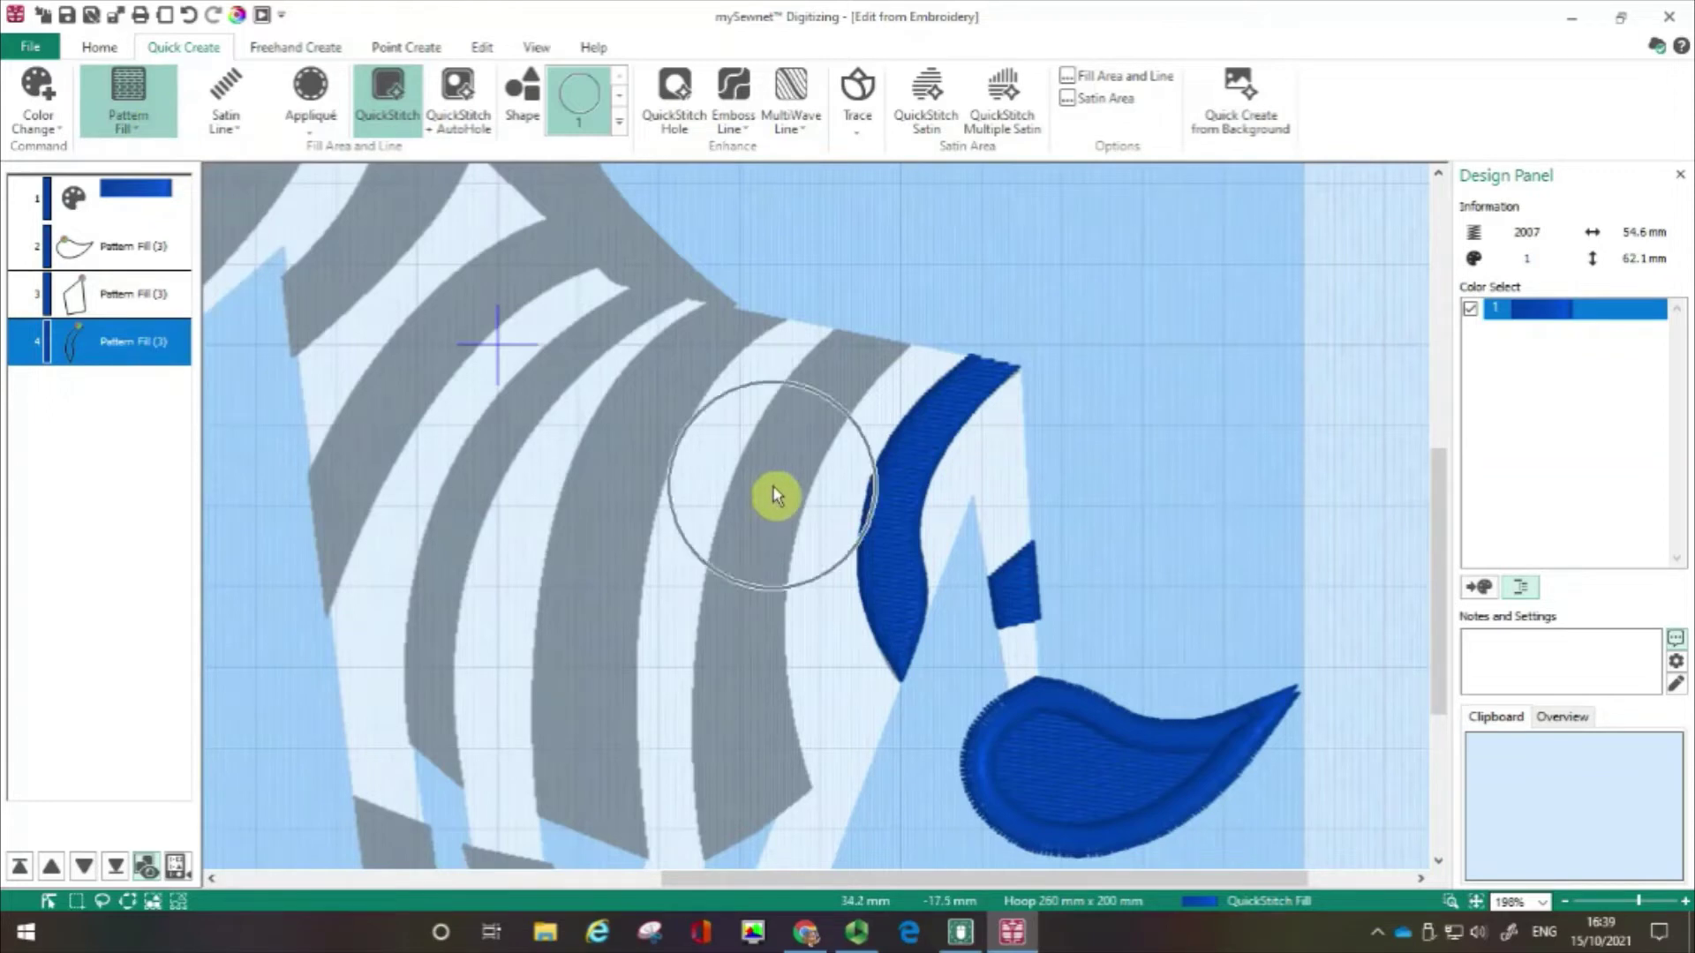
click(781, 540)
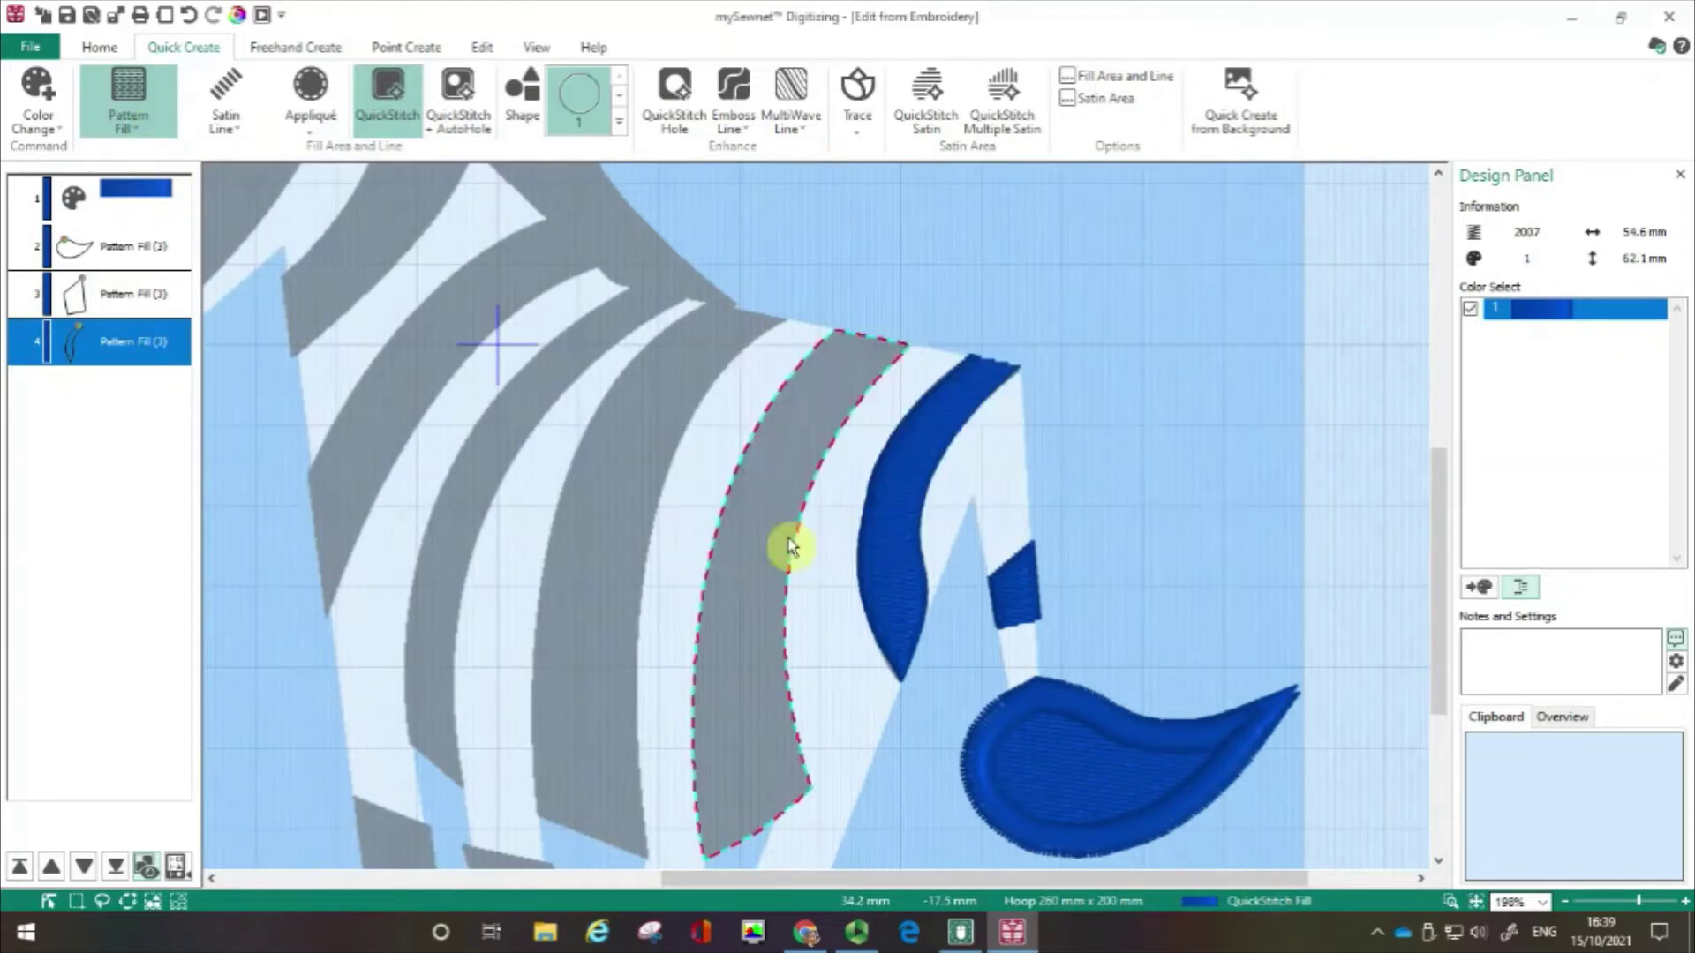
click(640, 481)
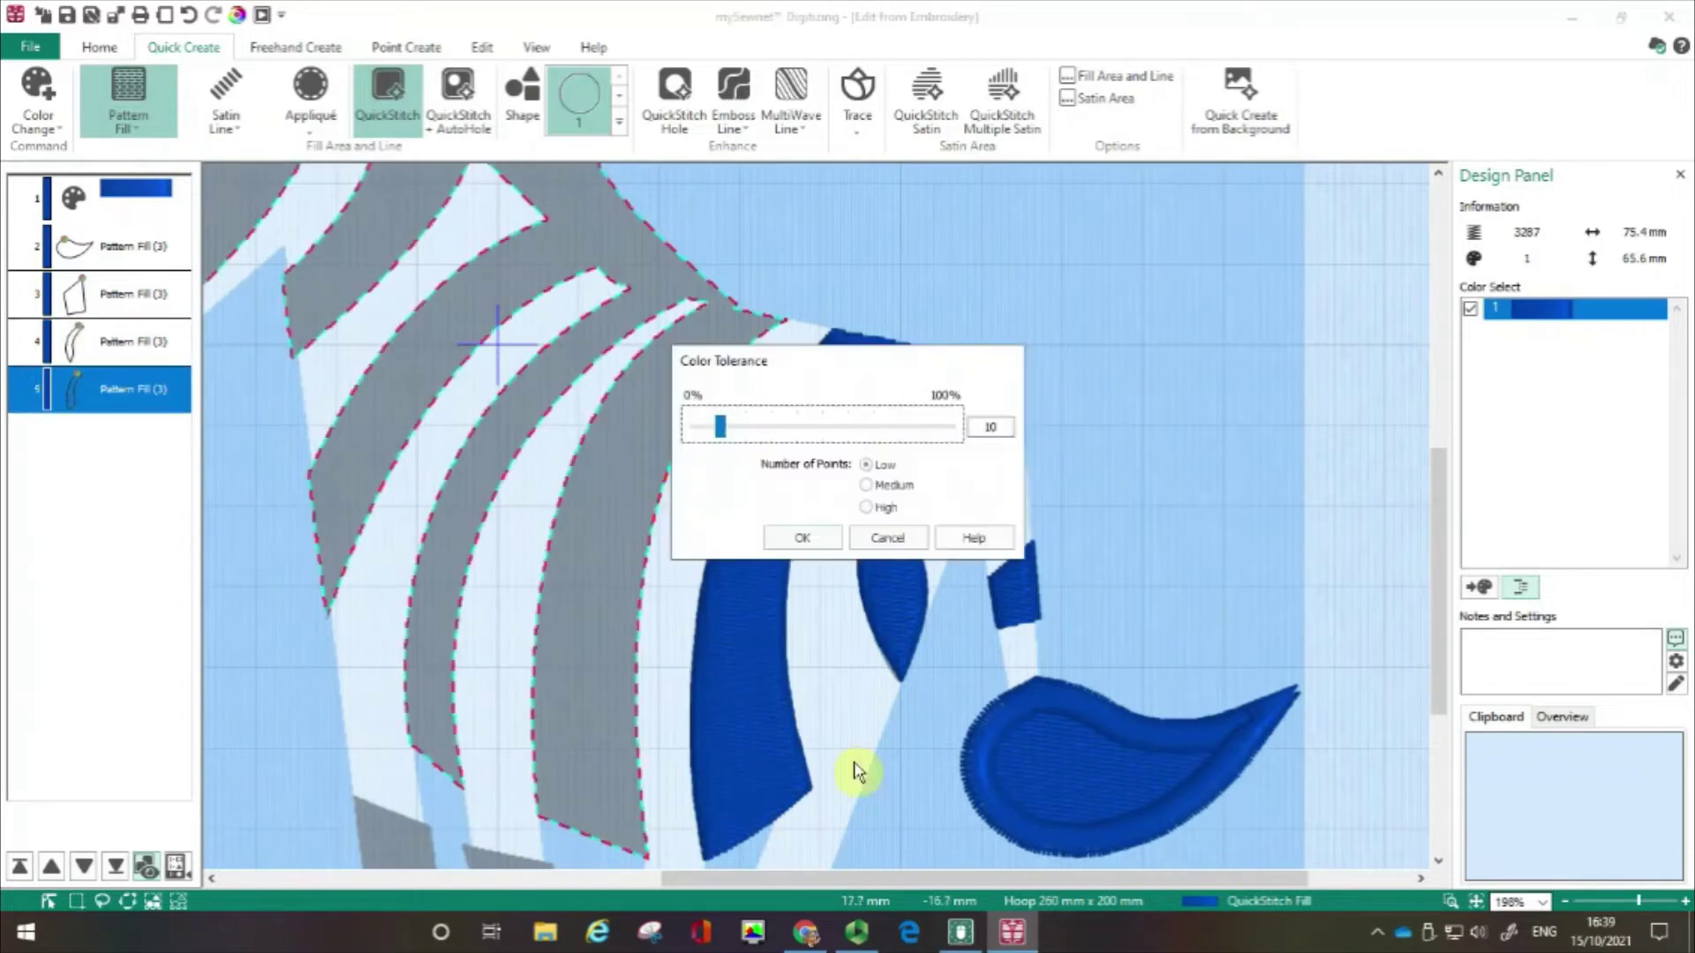
click(827, 540)
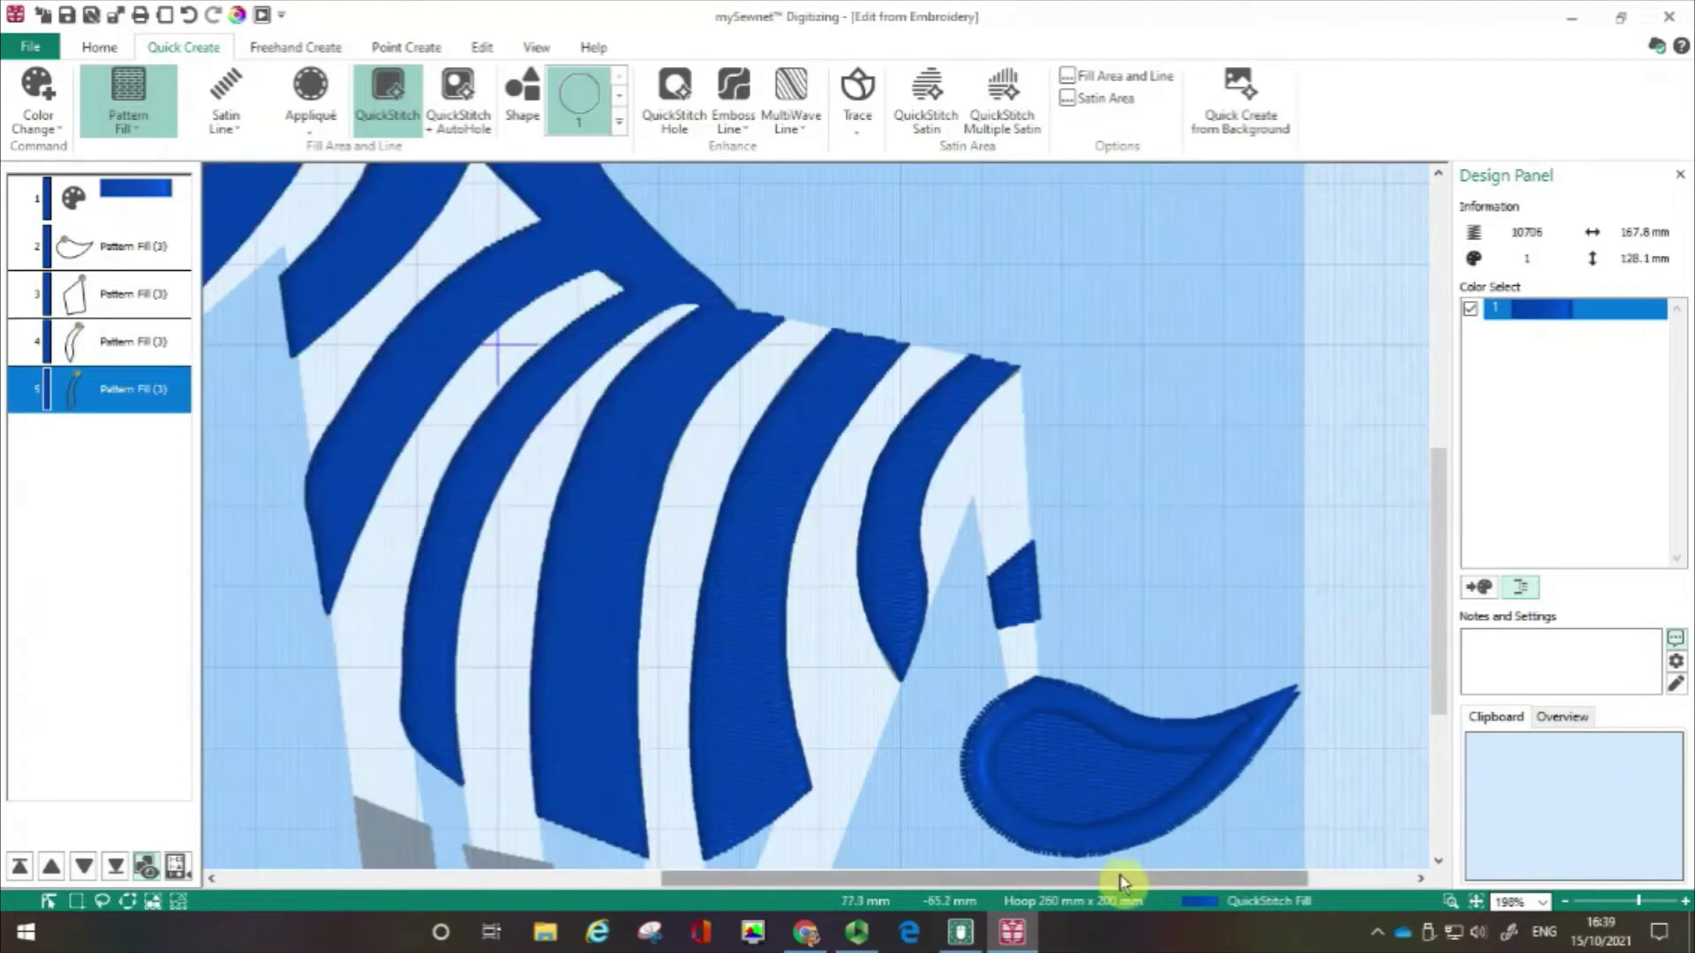
- Try filling the grey eye ring, then undo it because it covered the holes
drag(1123, 882, 897, 878)
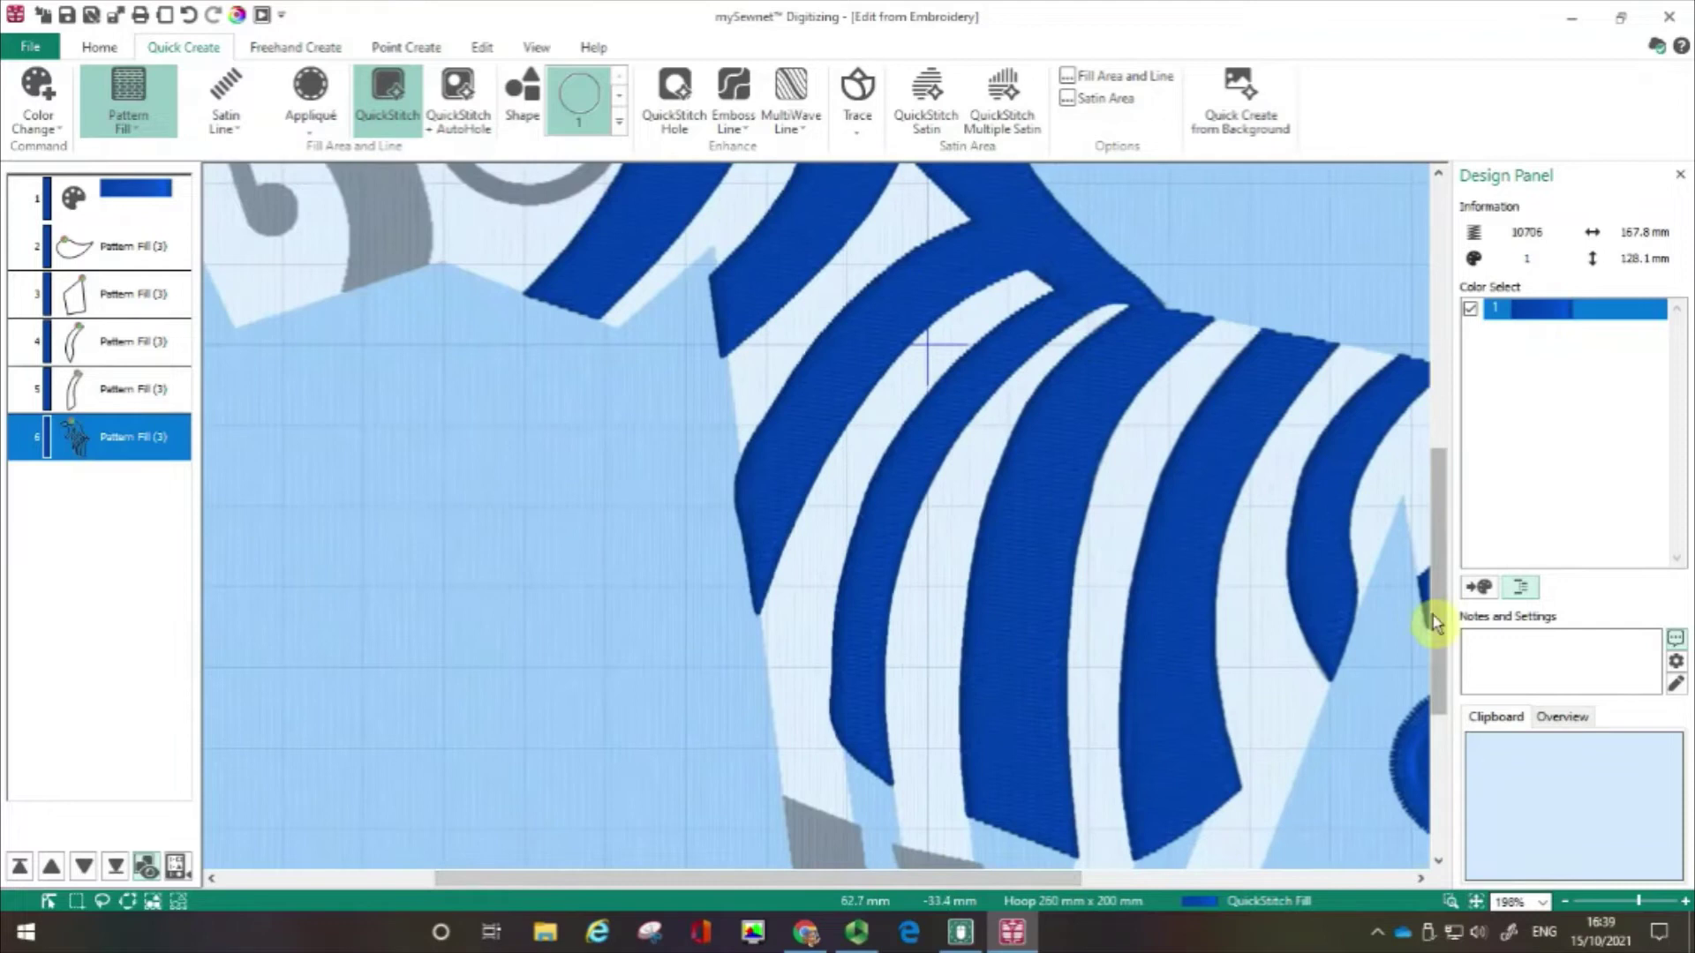
drag(1436, 616, 681, 265)
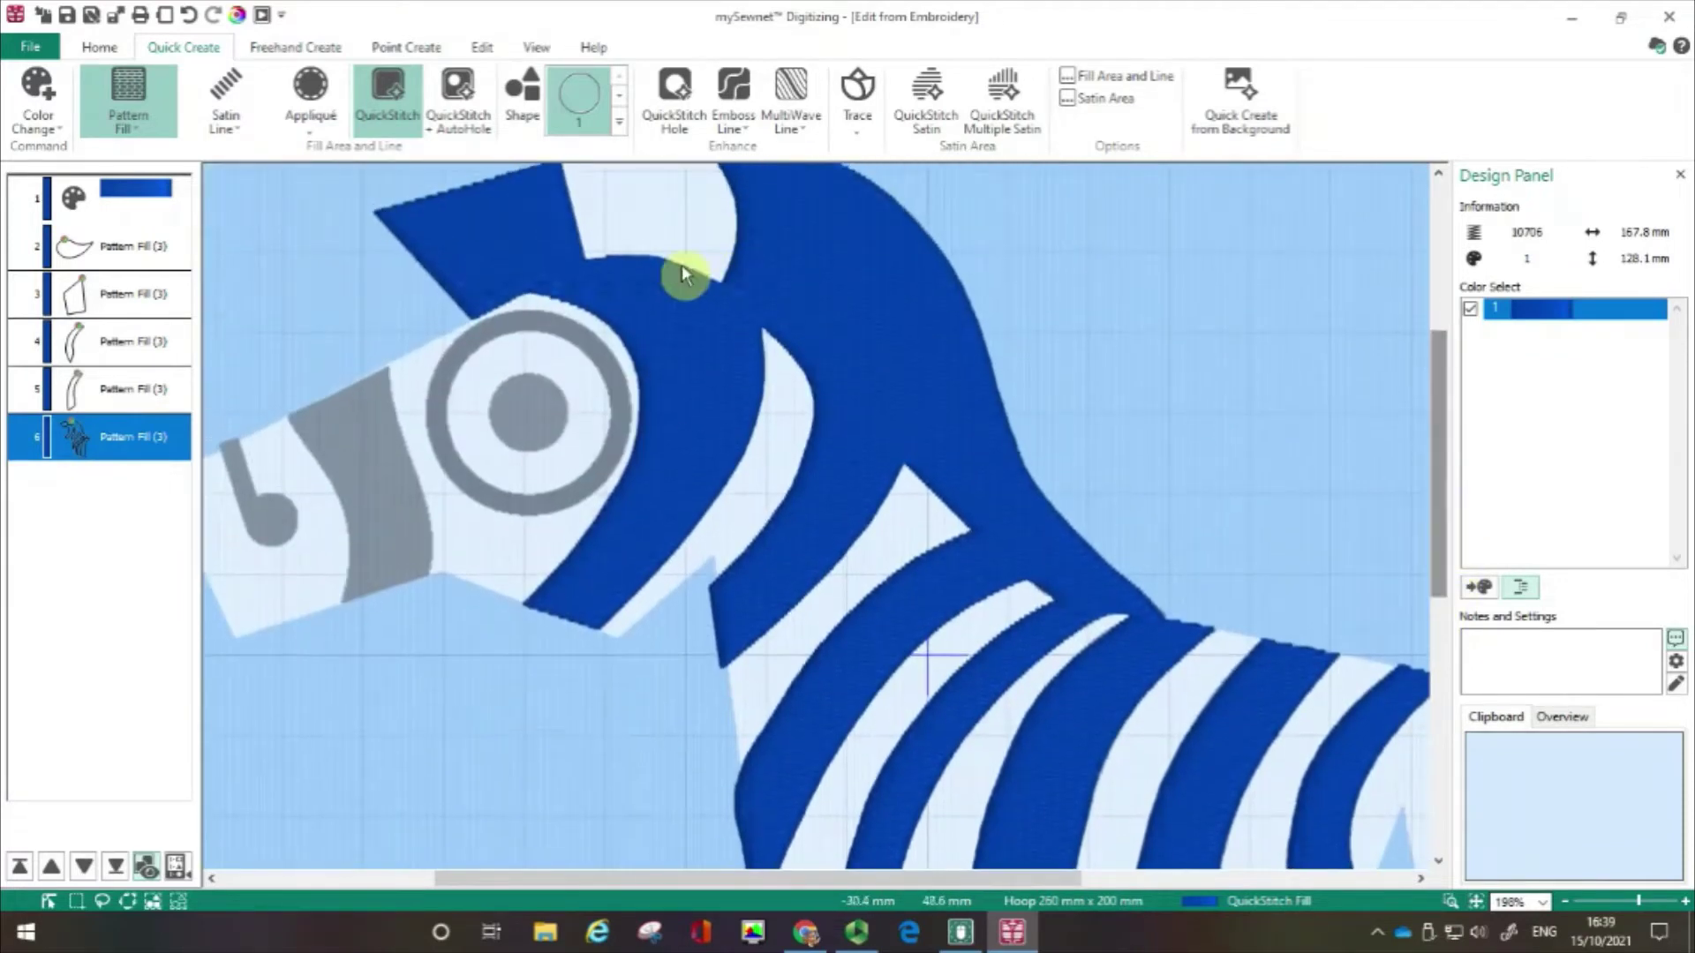
click(620, 432)
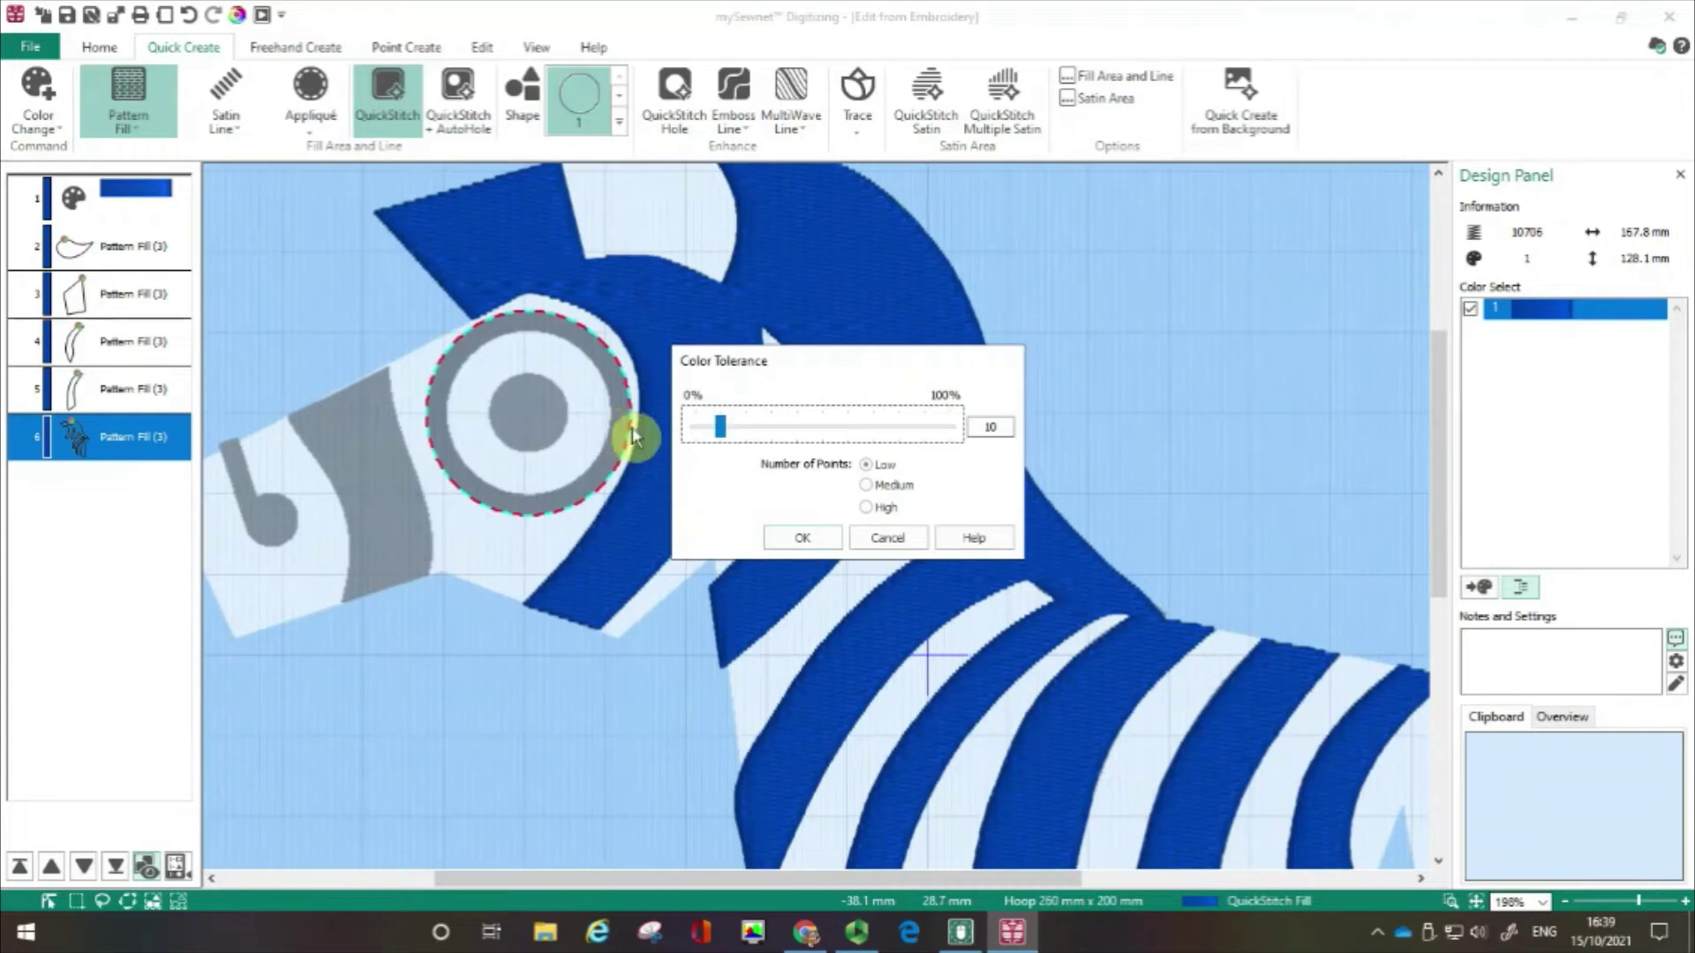
click(819, 541)
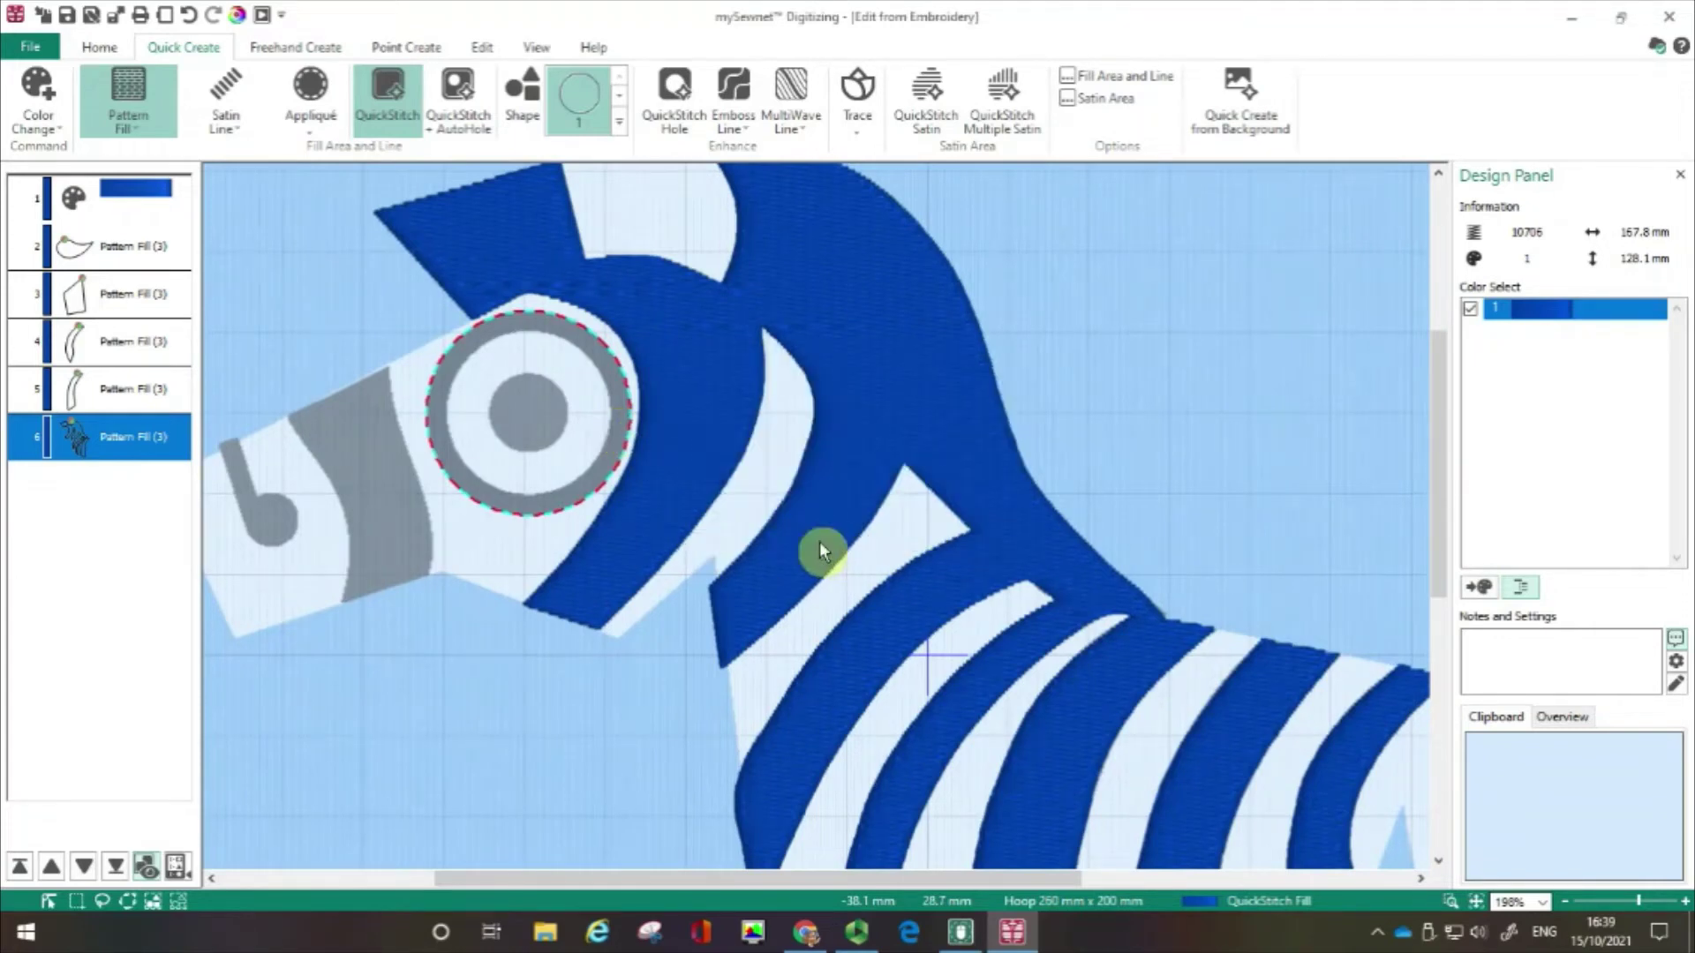
click(569, 484)
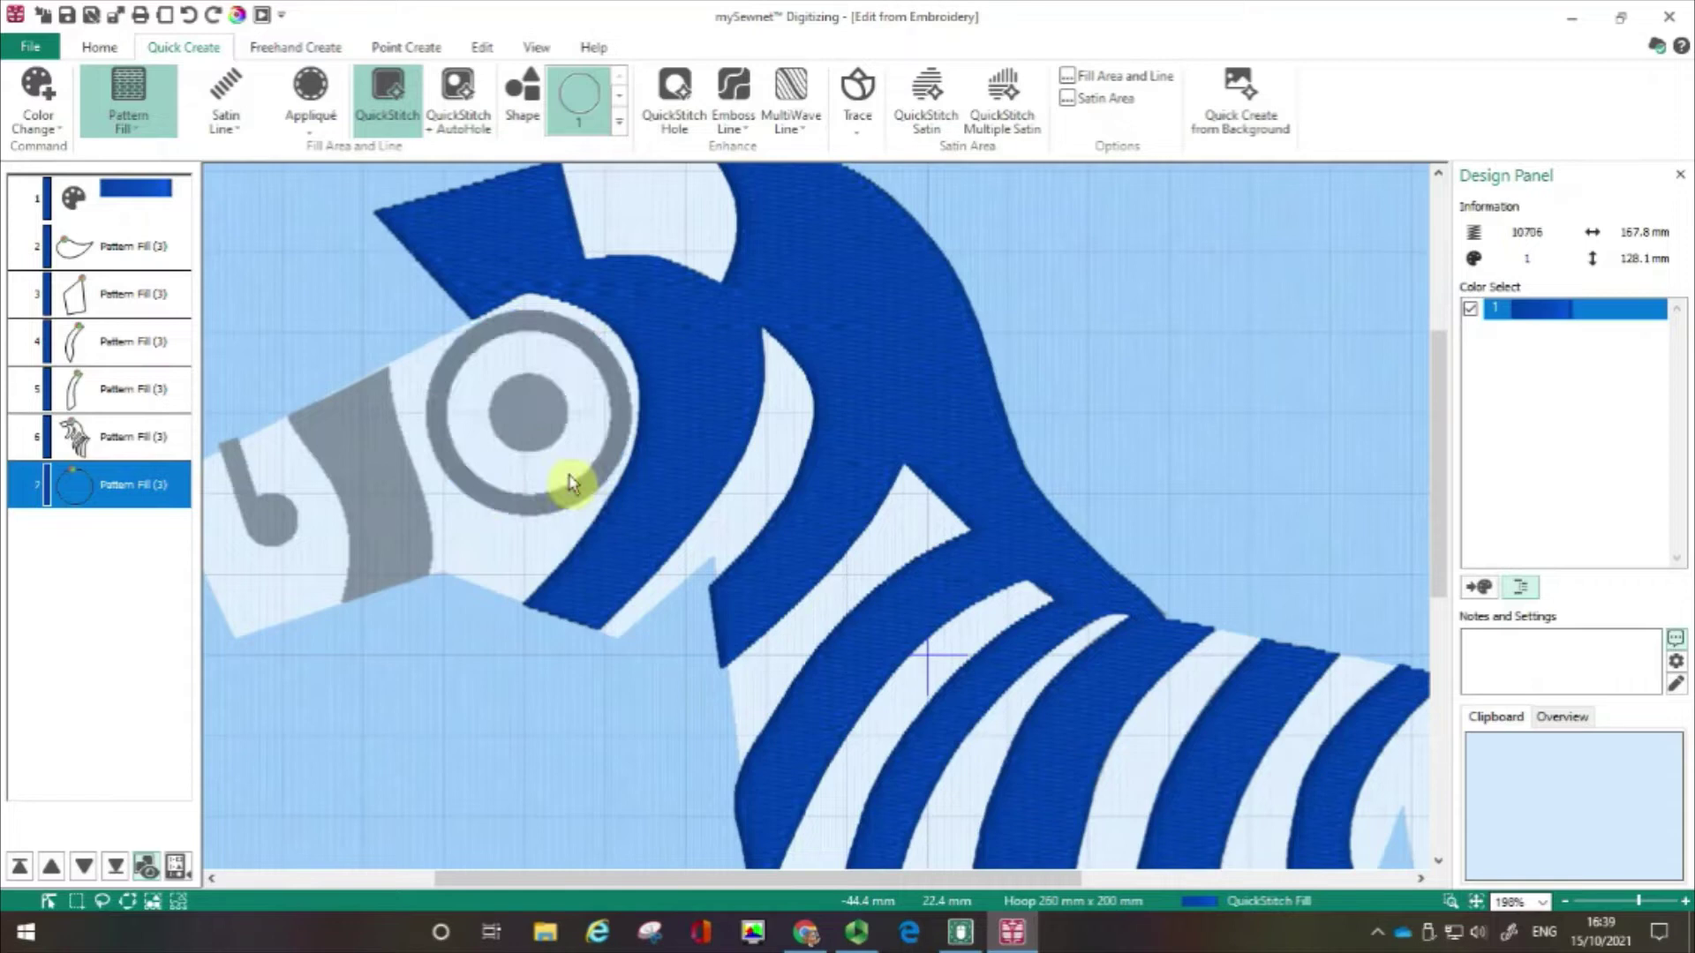
- Fill the grey eye ring with QuickStitch + AutoHole, leaving its centre open
click(459, 106)
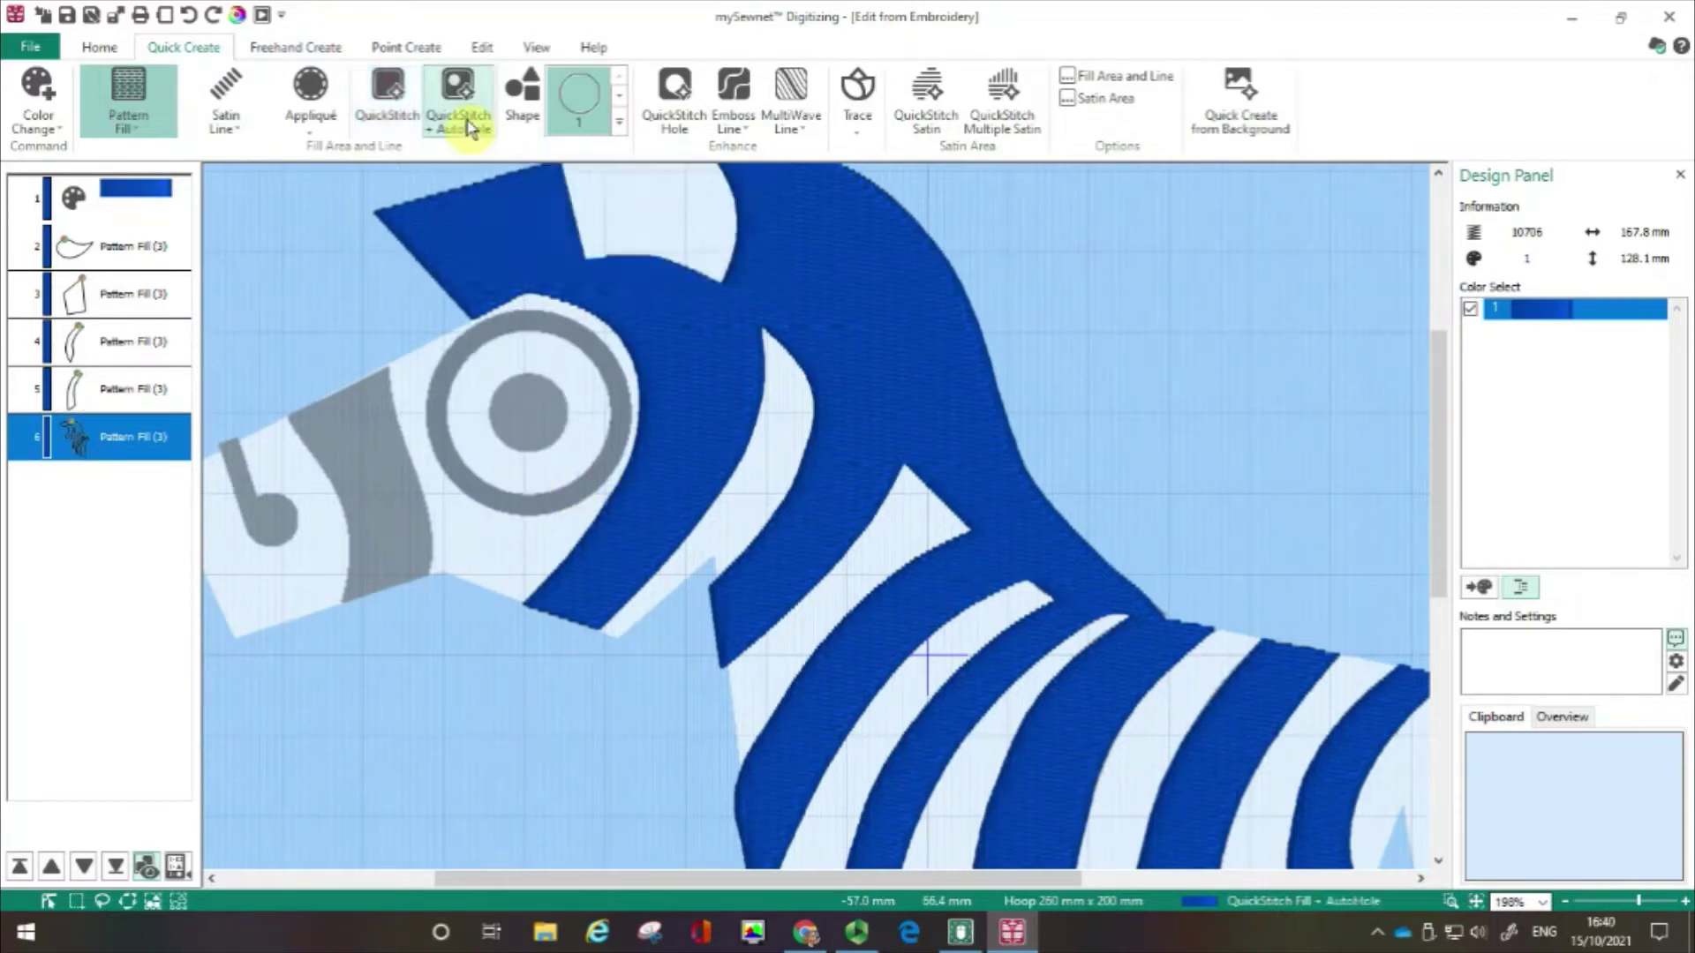
click(622, 437)
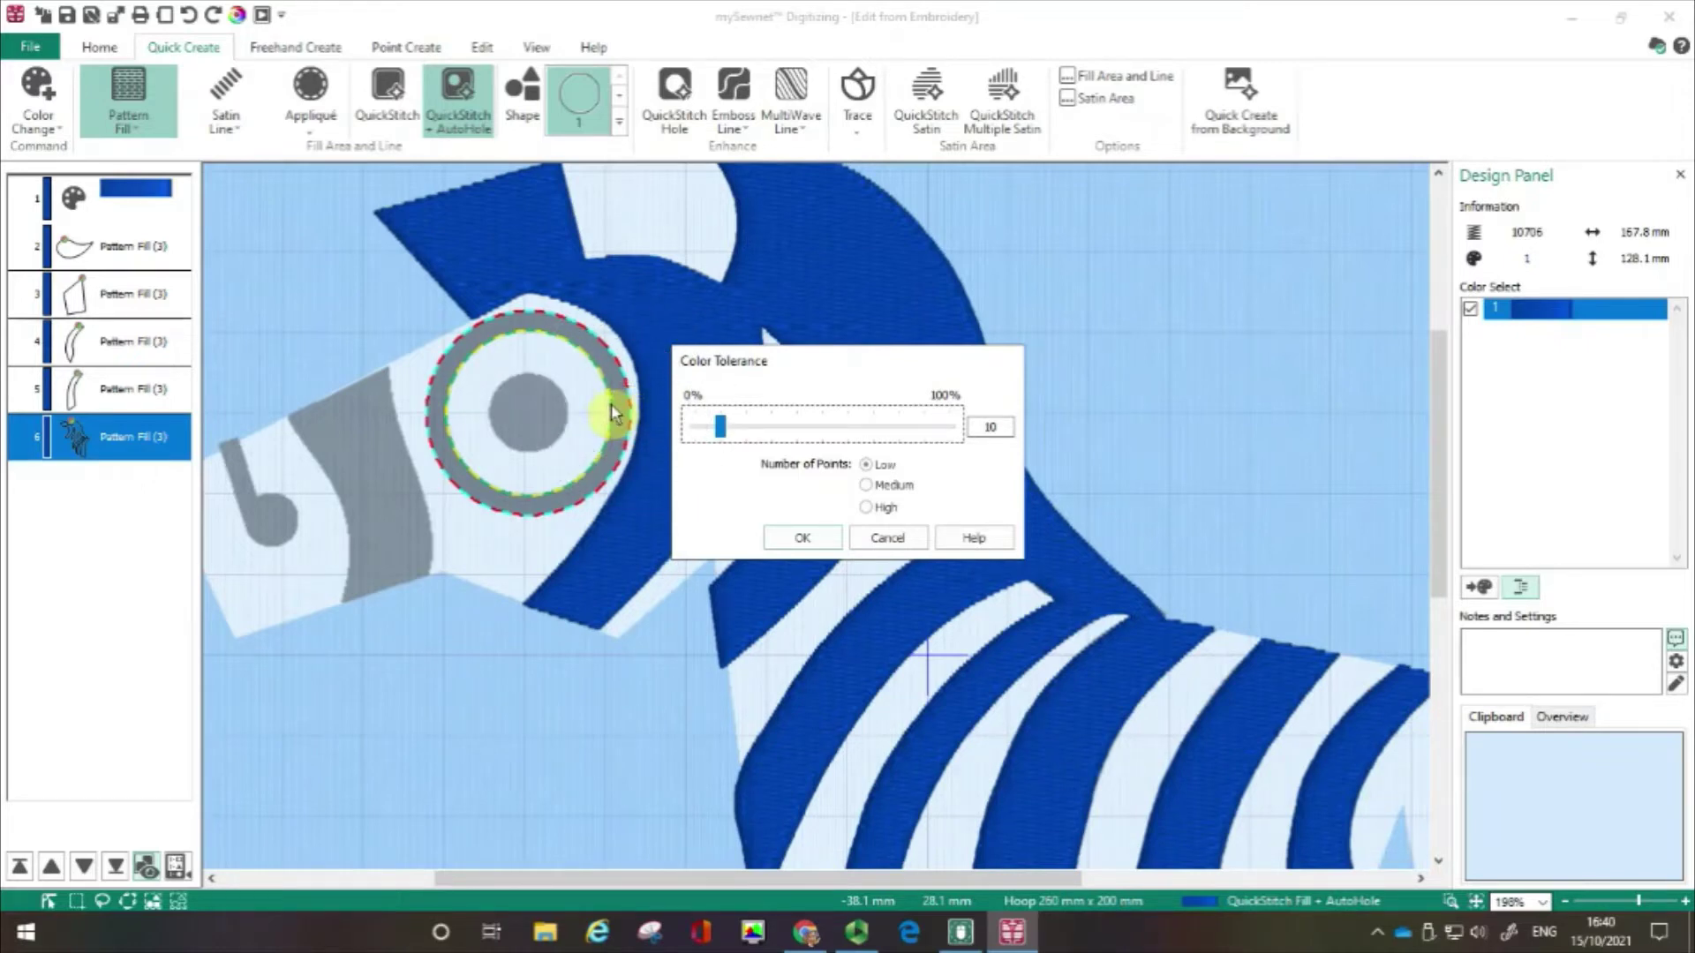
click(611, 408)
click(793, 540)
click(793, 540)
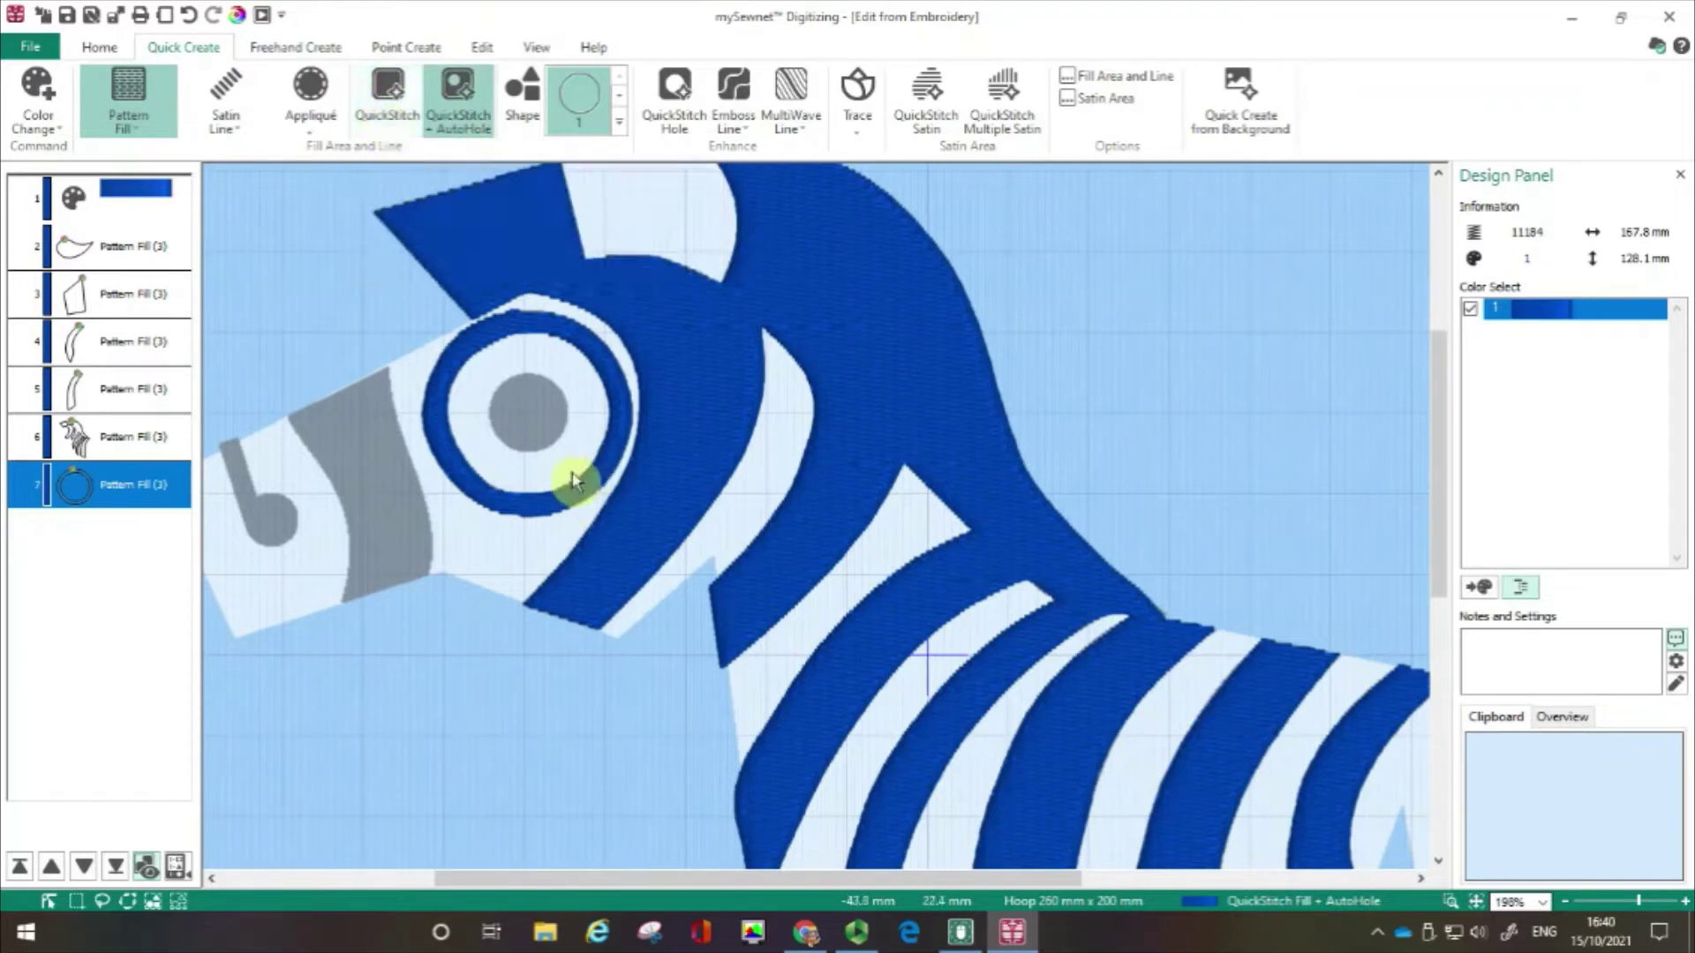
- Fill the pupil, muzzle band and nostril in blue, reaching 12065 stitches
click(531, 436)
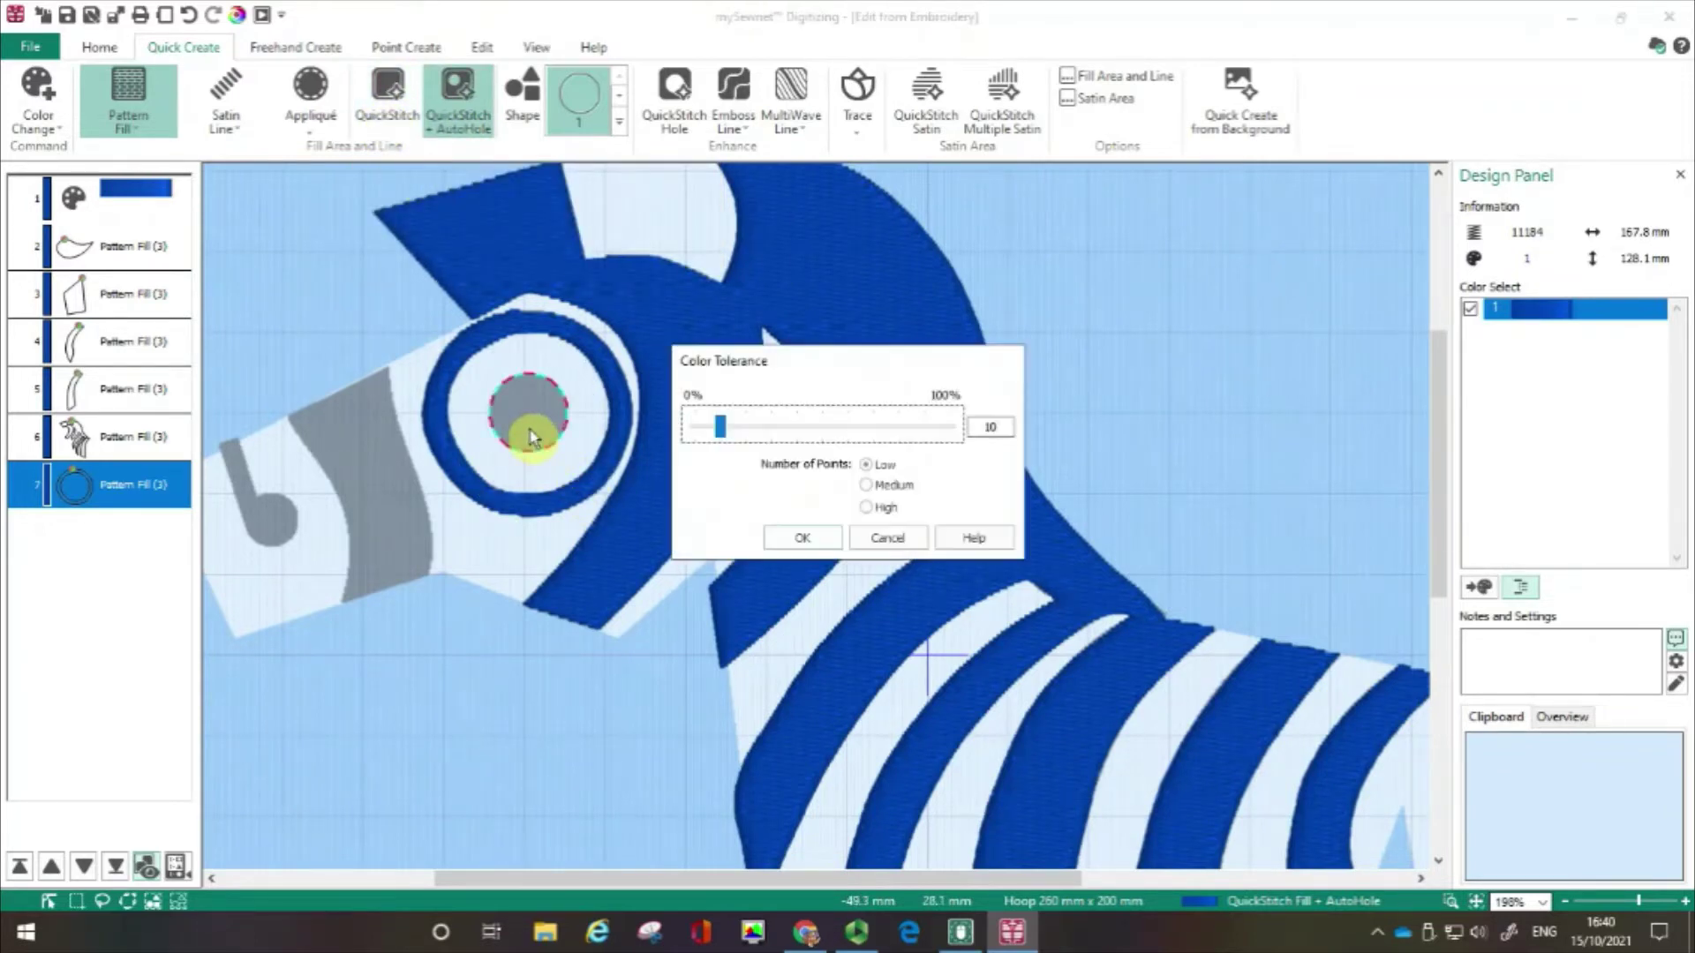
click(788, 546)
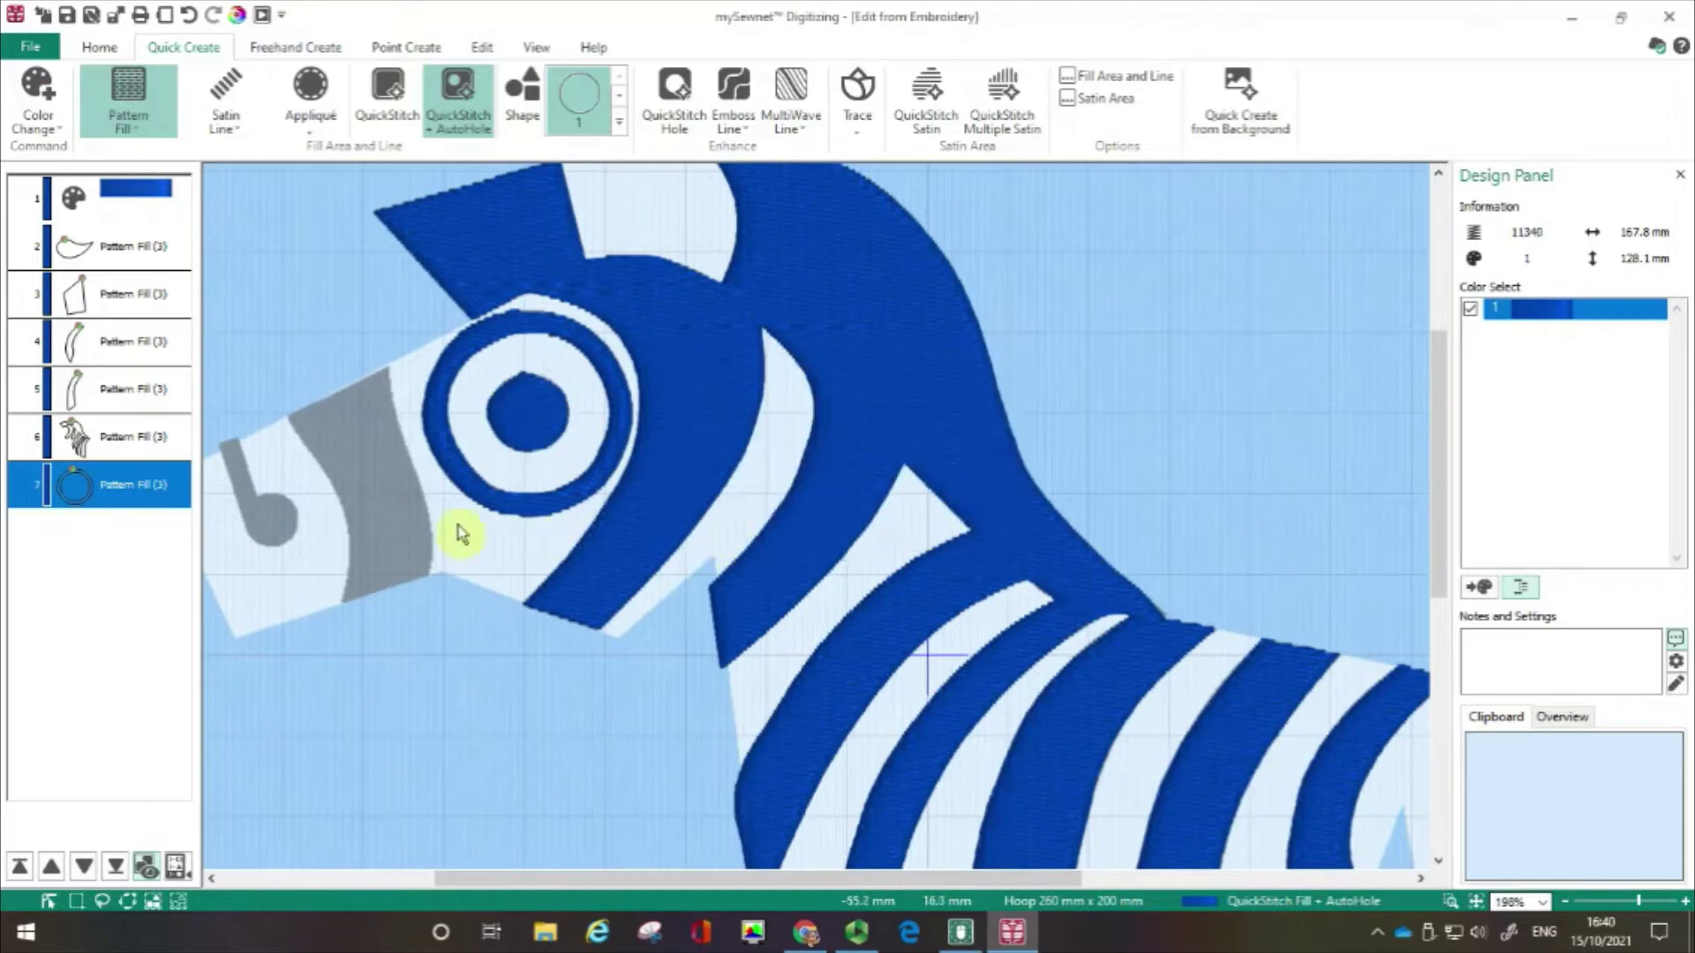
click(389, 530)
click(826, 545)
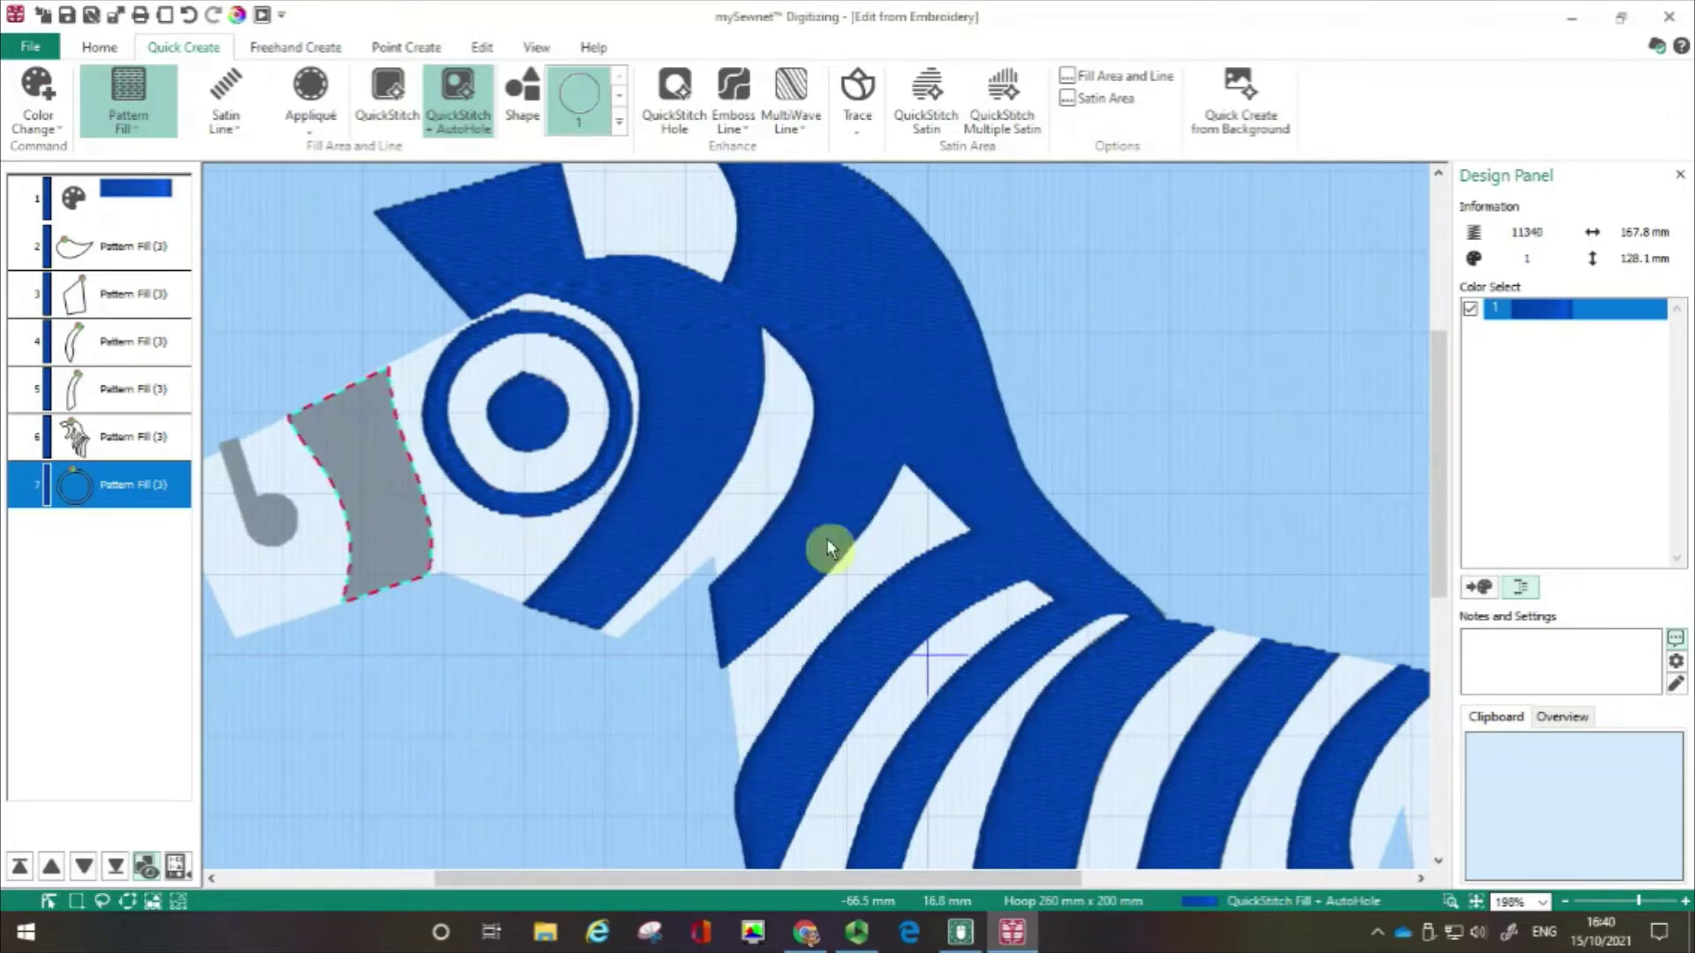
click(263, 518)
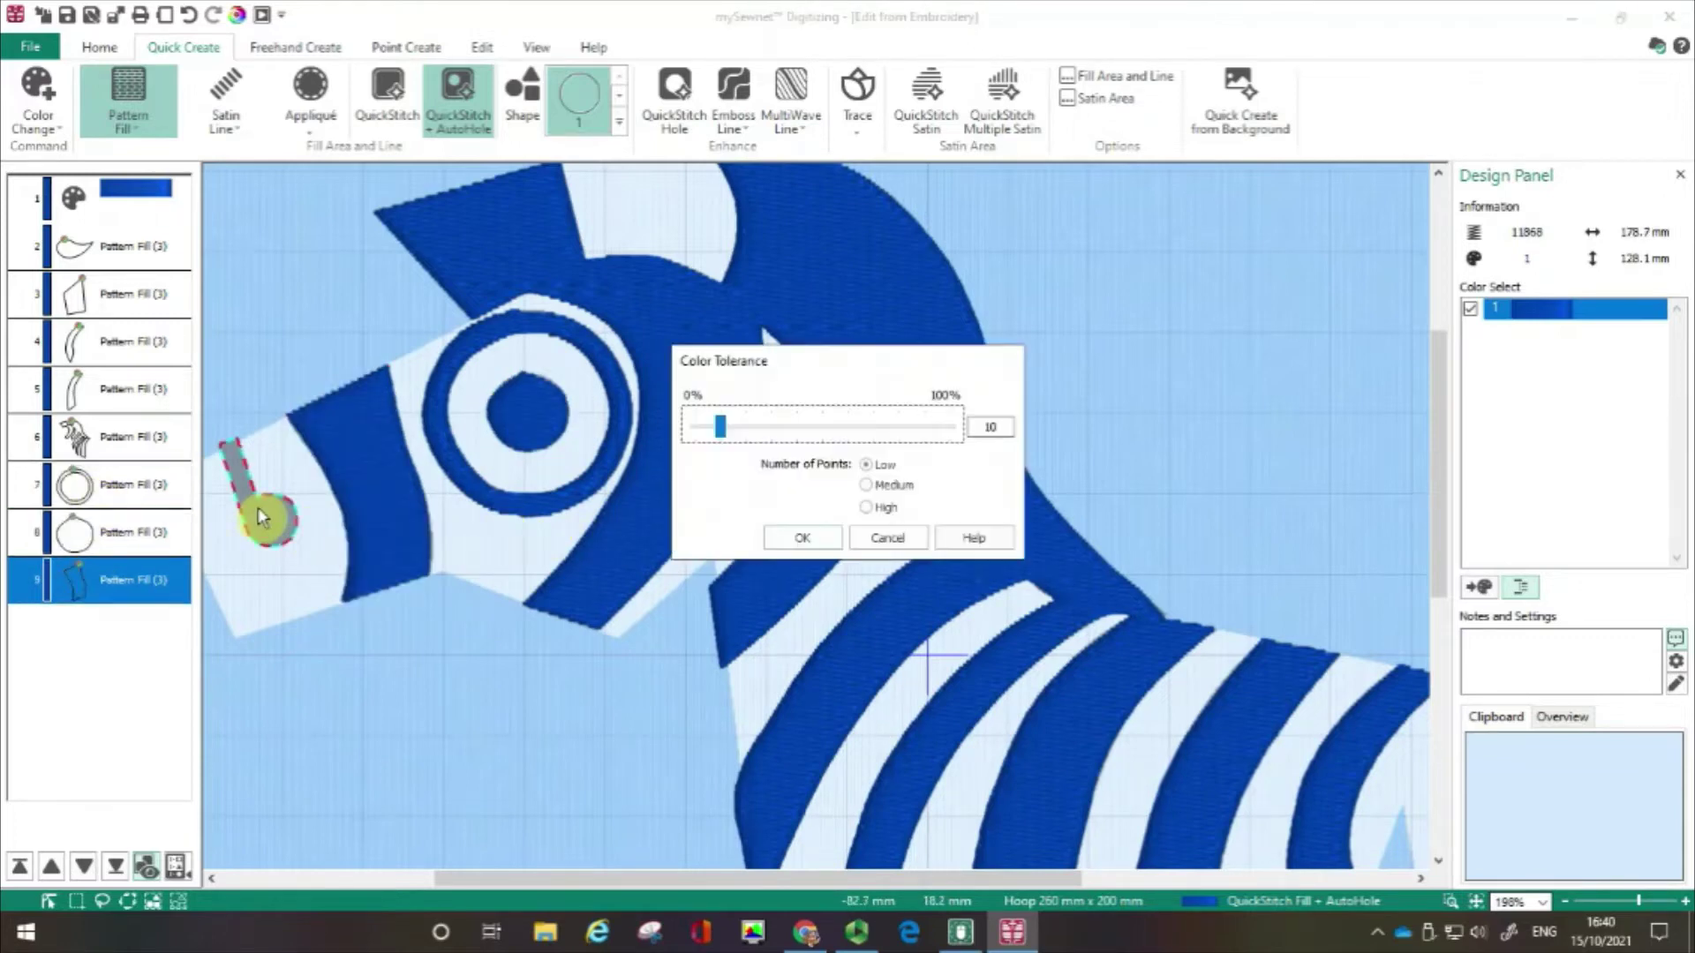
click(805, 540)
drag(1439, 541, 1439, 750)
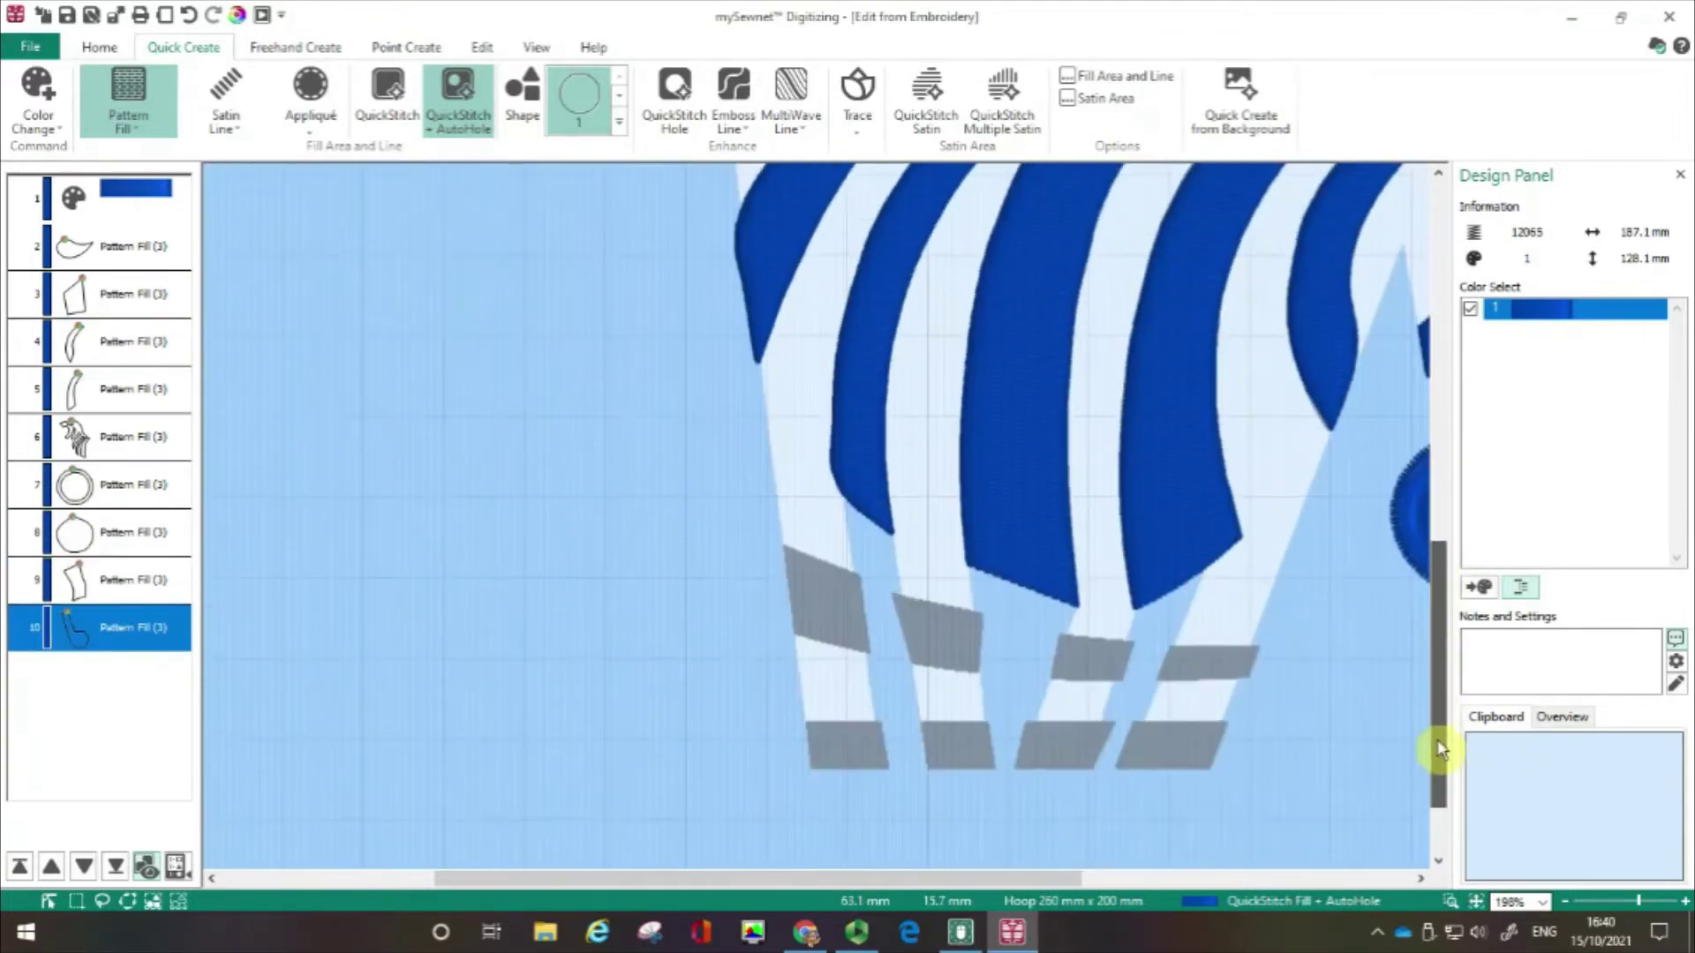
- QuickStitch the four upper grey leg blocks blue, bringing the design to 12643 stitches
click(832, 613)
click(821, 540)
click(938, 624)
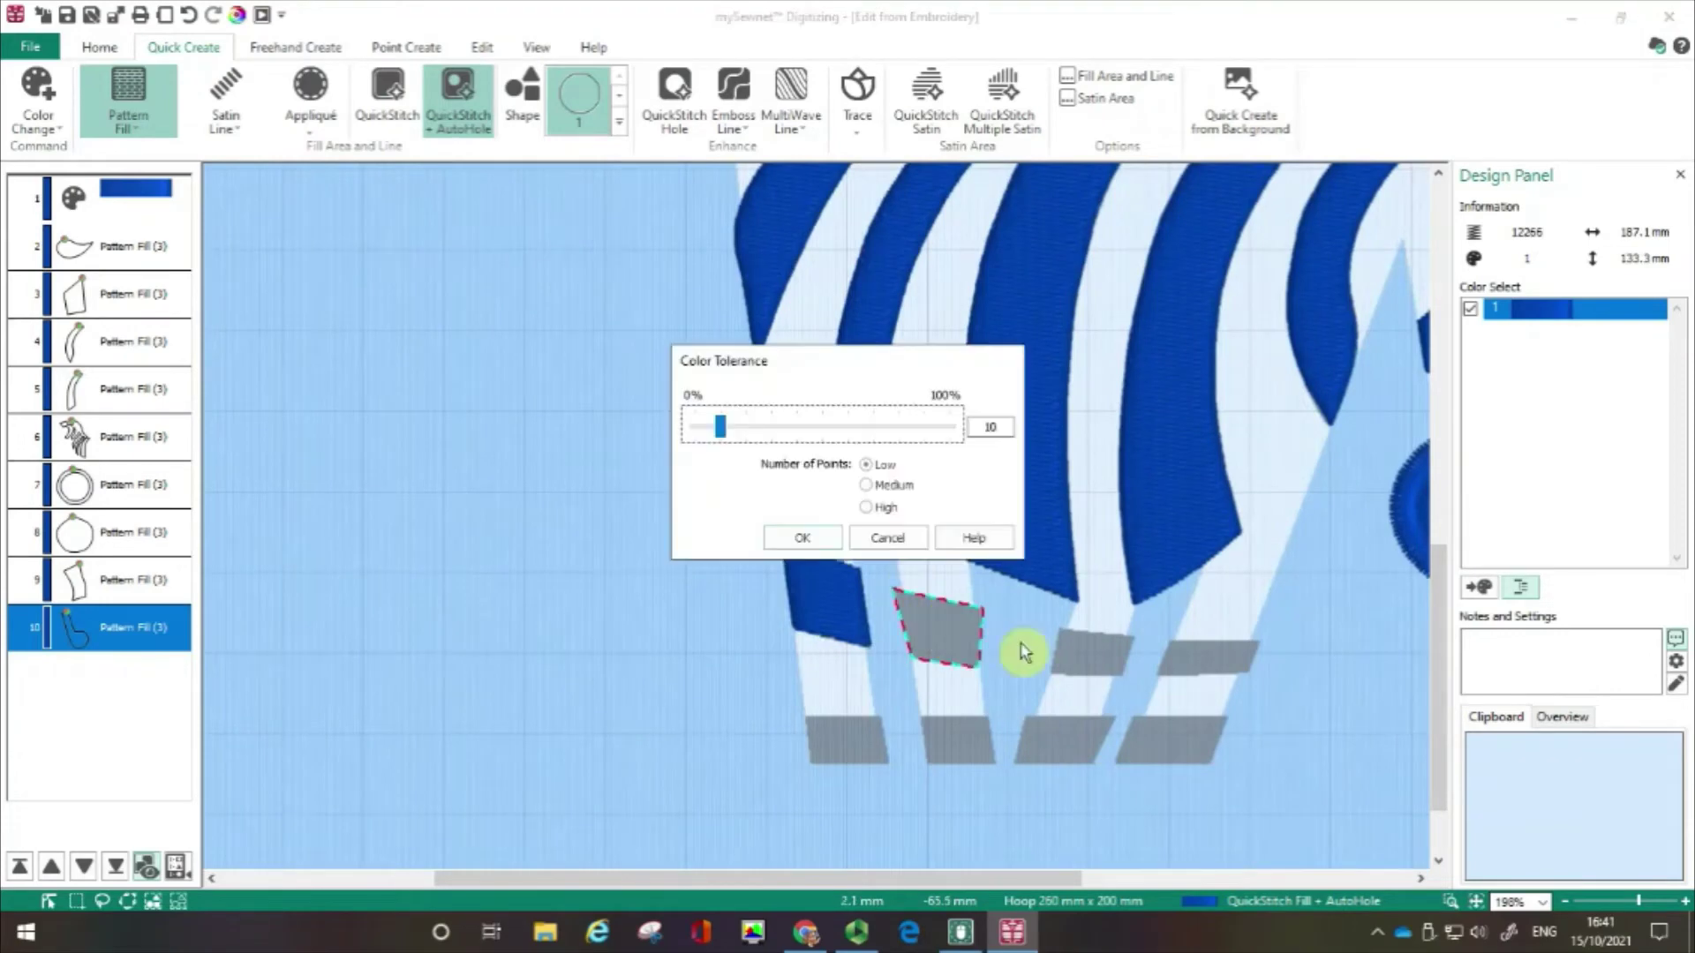
click(805, 536)
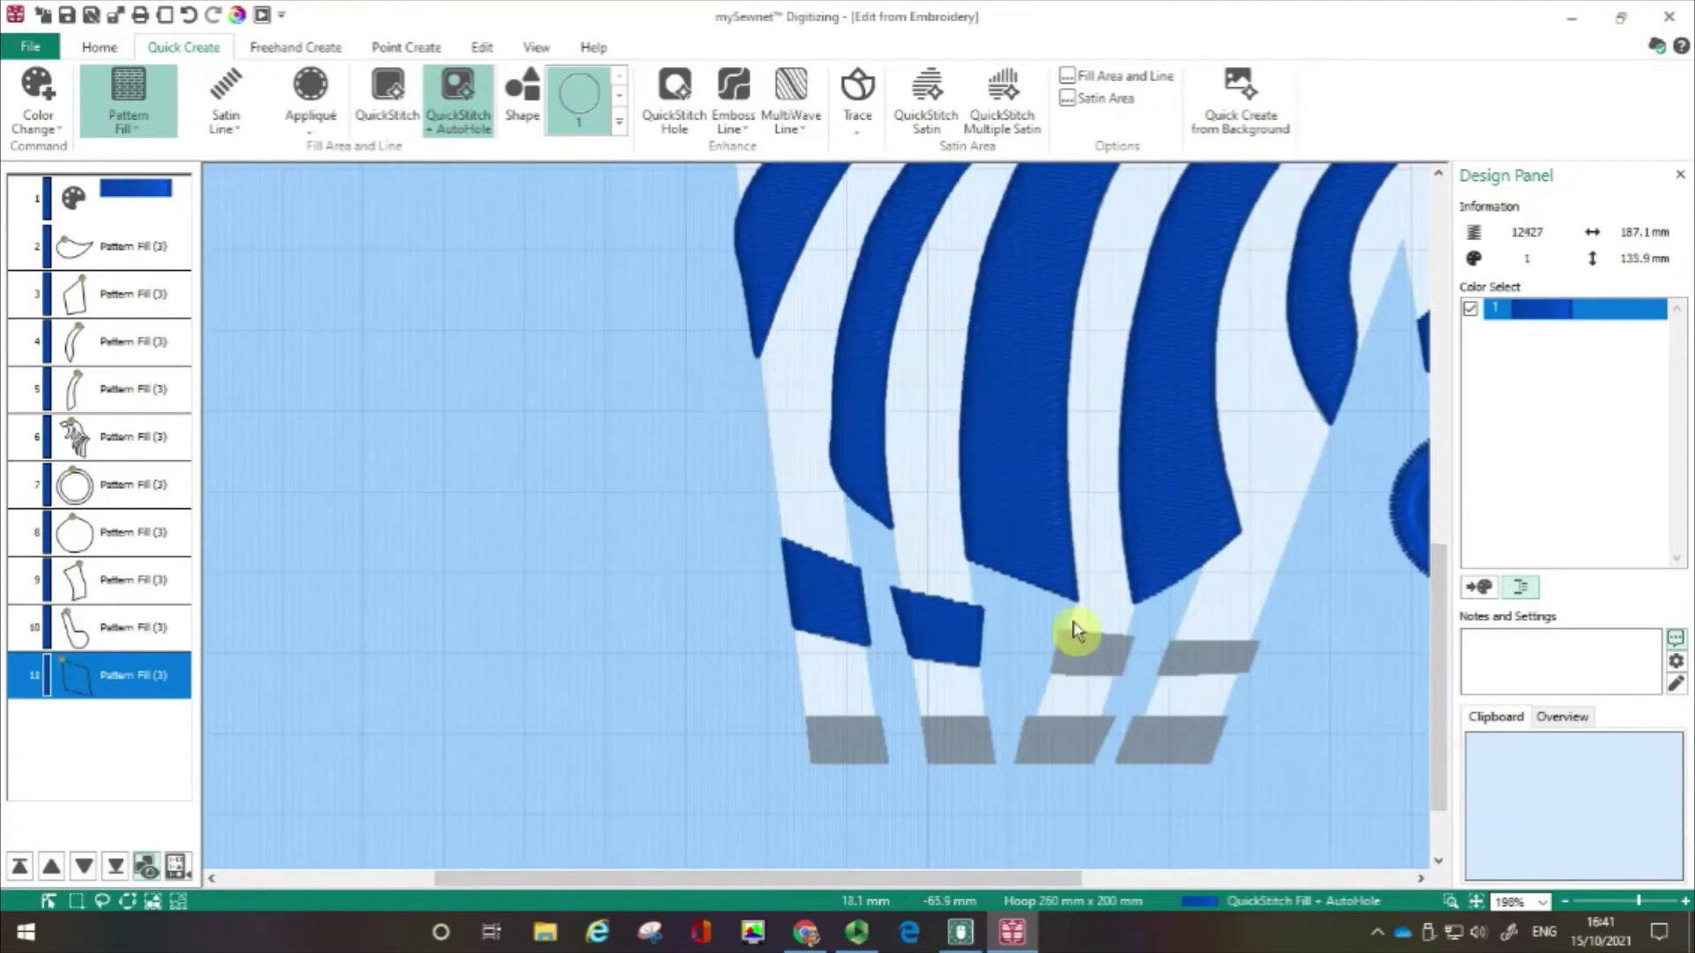
click(1090, 651)
click(802, 537)
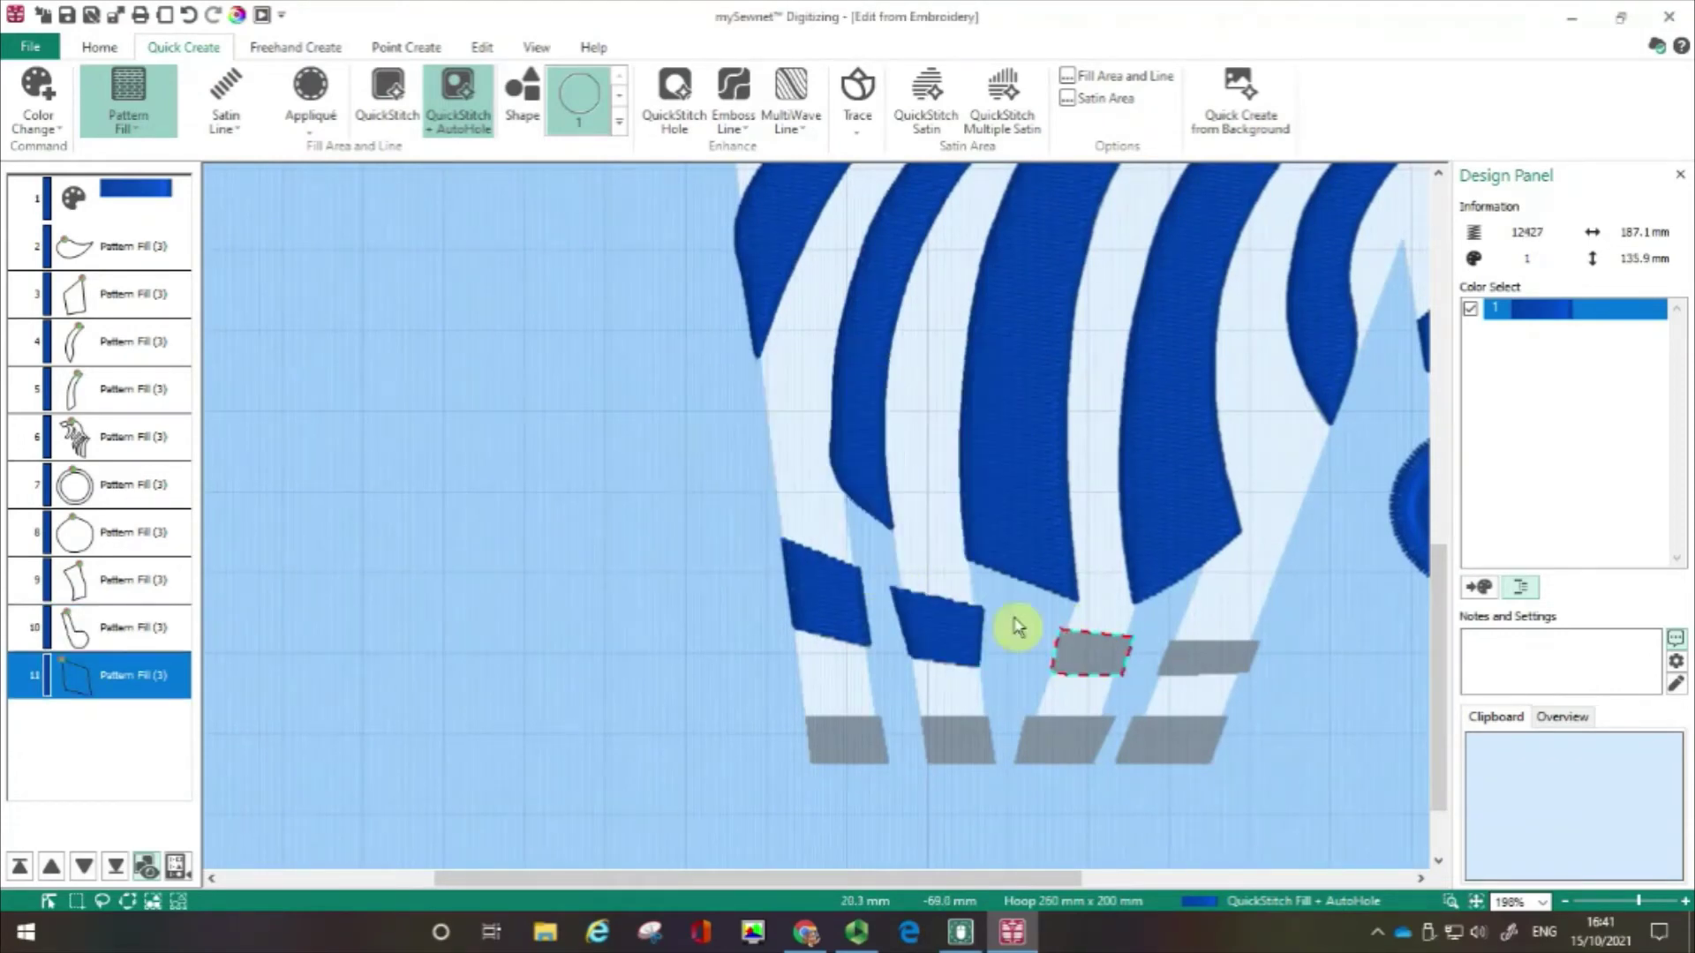
click(1217, 664)
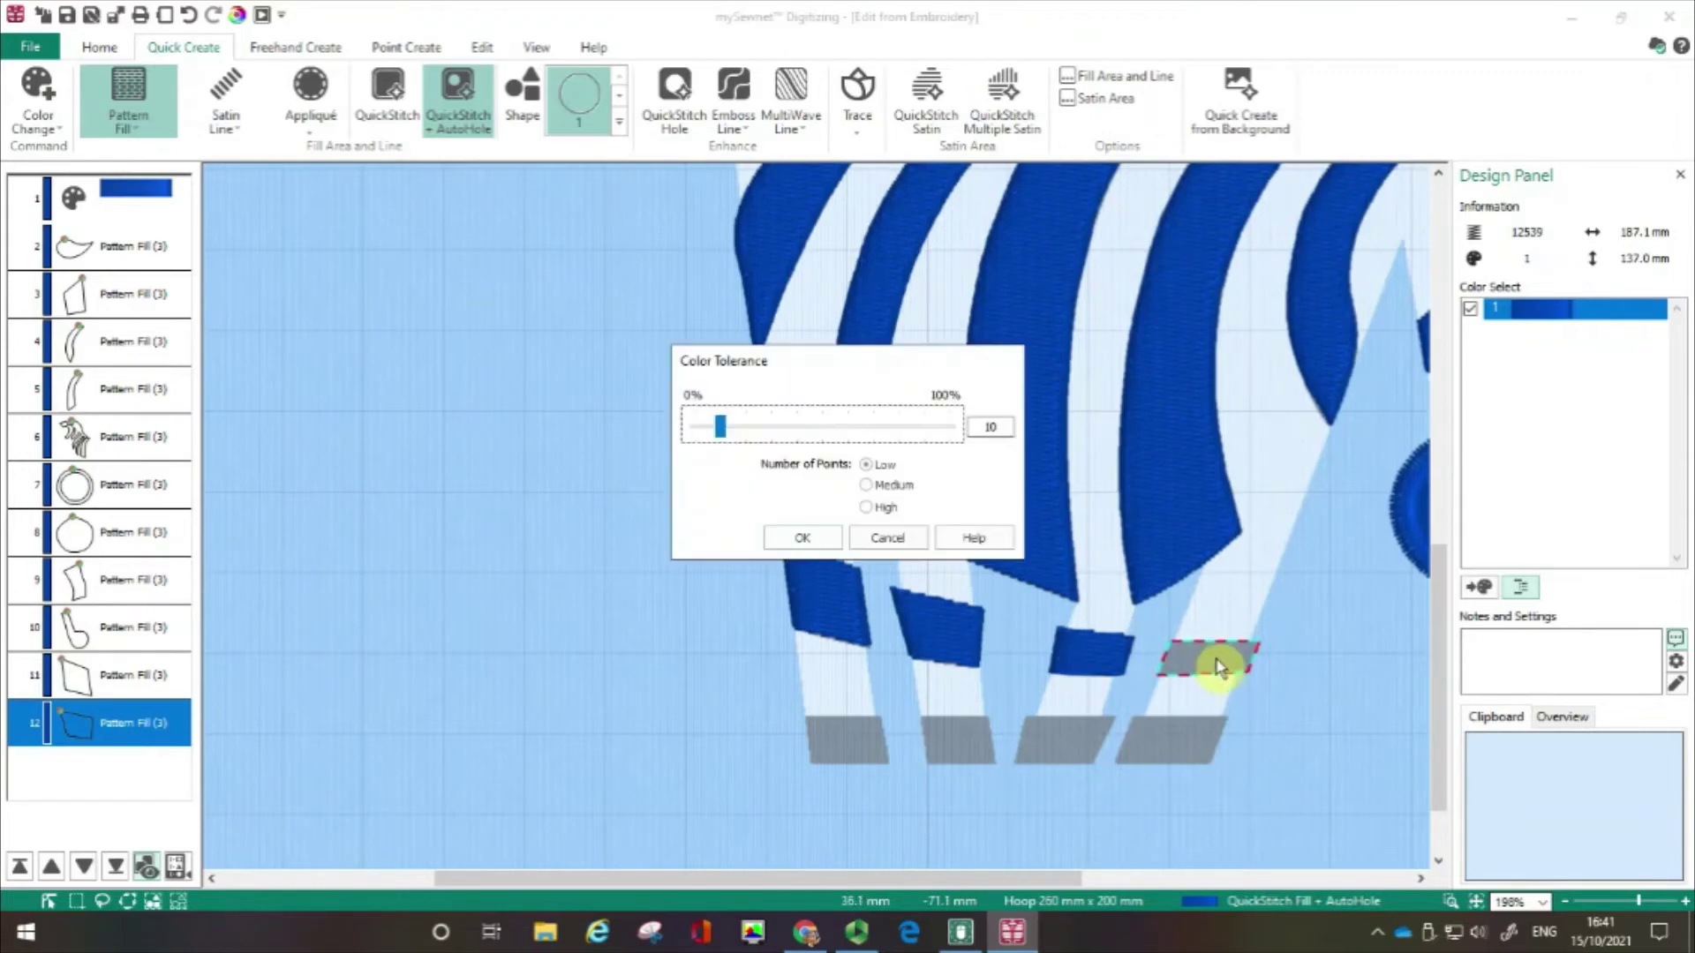
click(822, 537)
click(1211, 729)
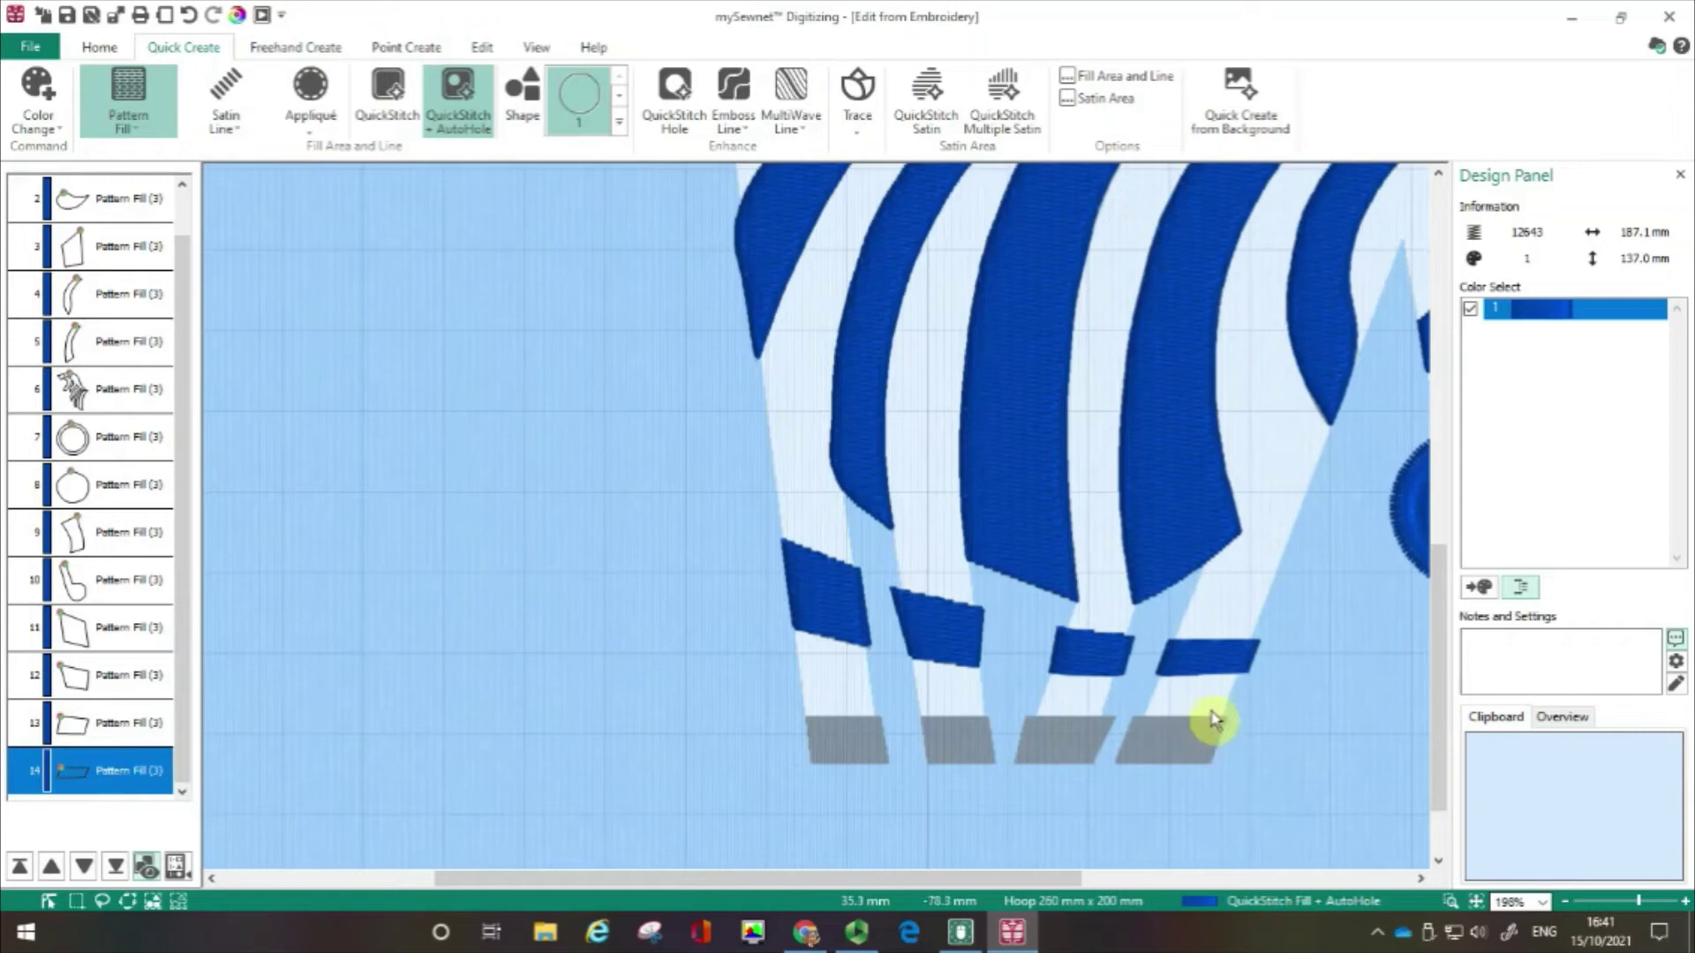
click(1180, 500)
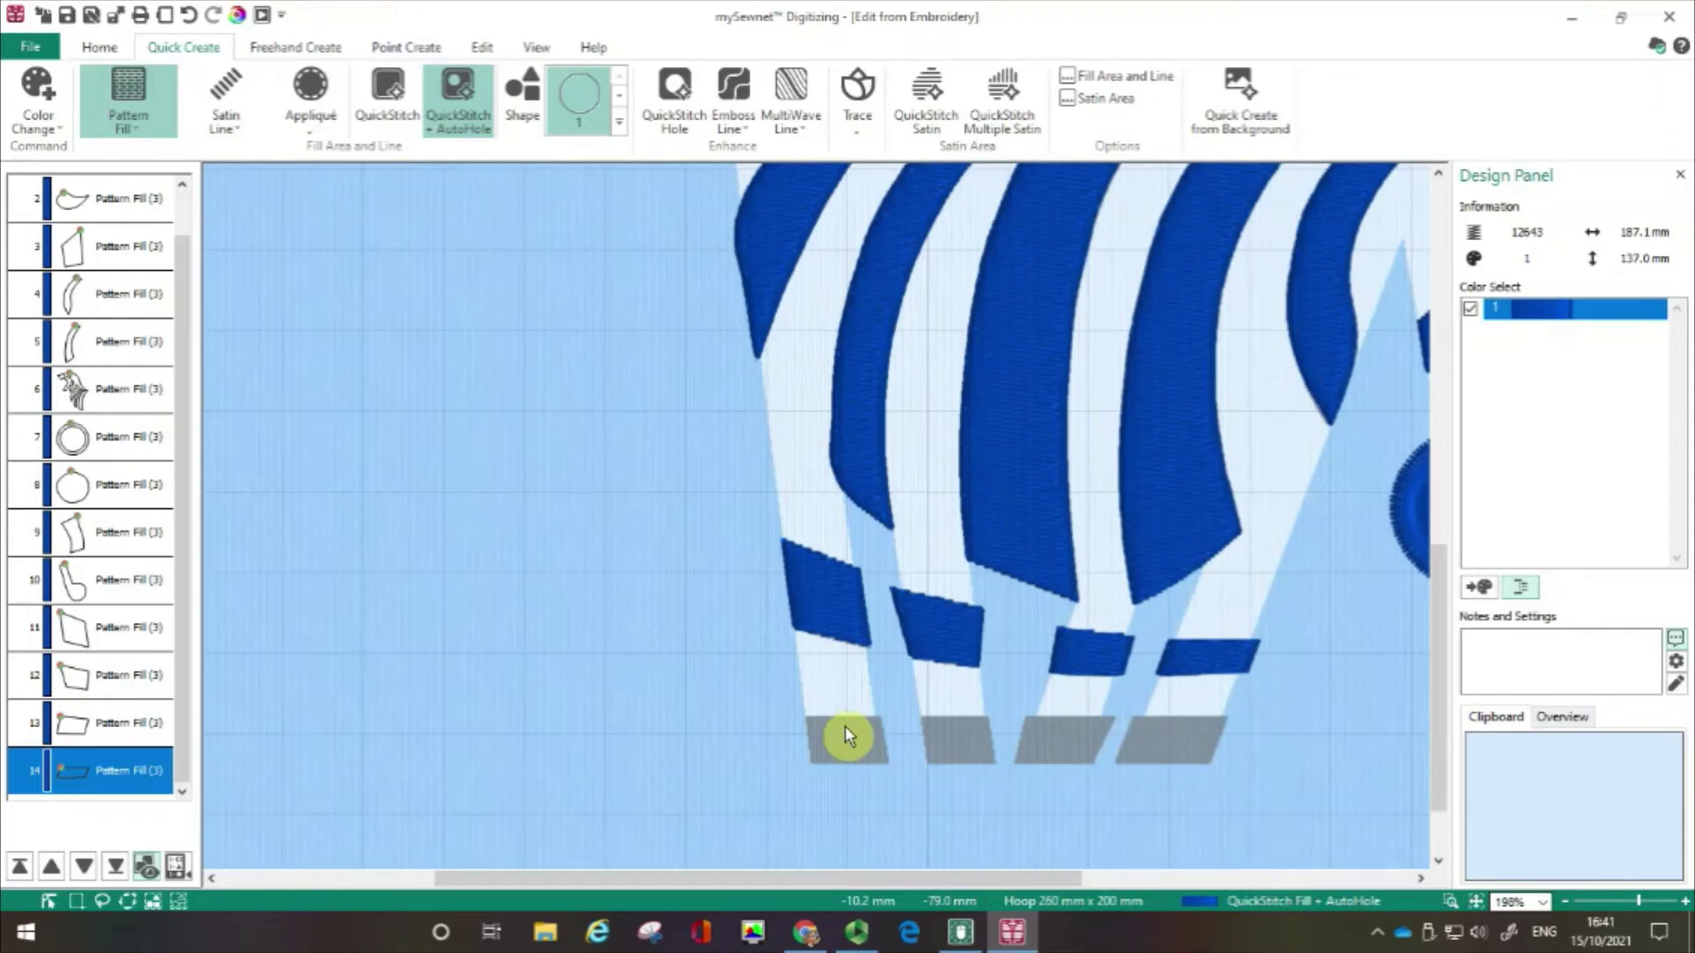
- Measure a grey leg block with the distance tool, about 6.0 mm
click(533, 51)
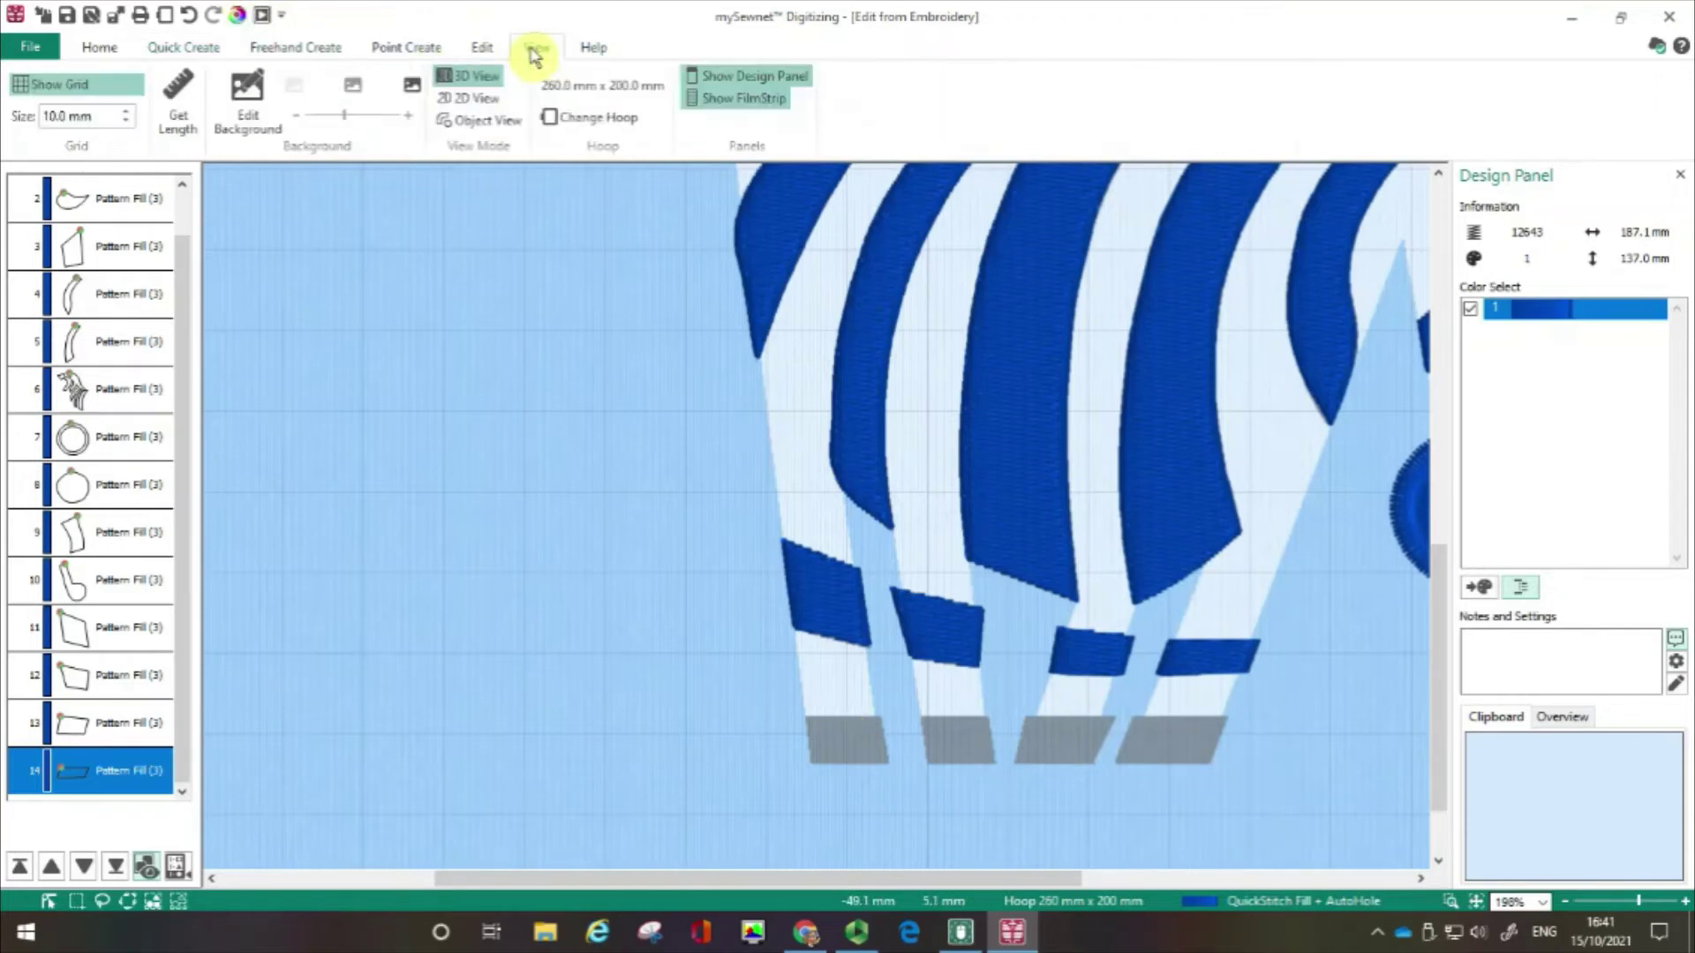
click(178, 123)
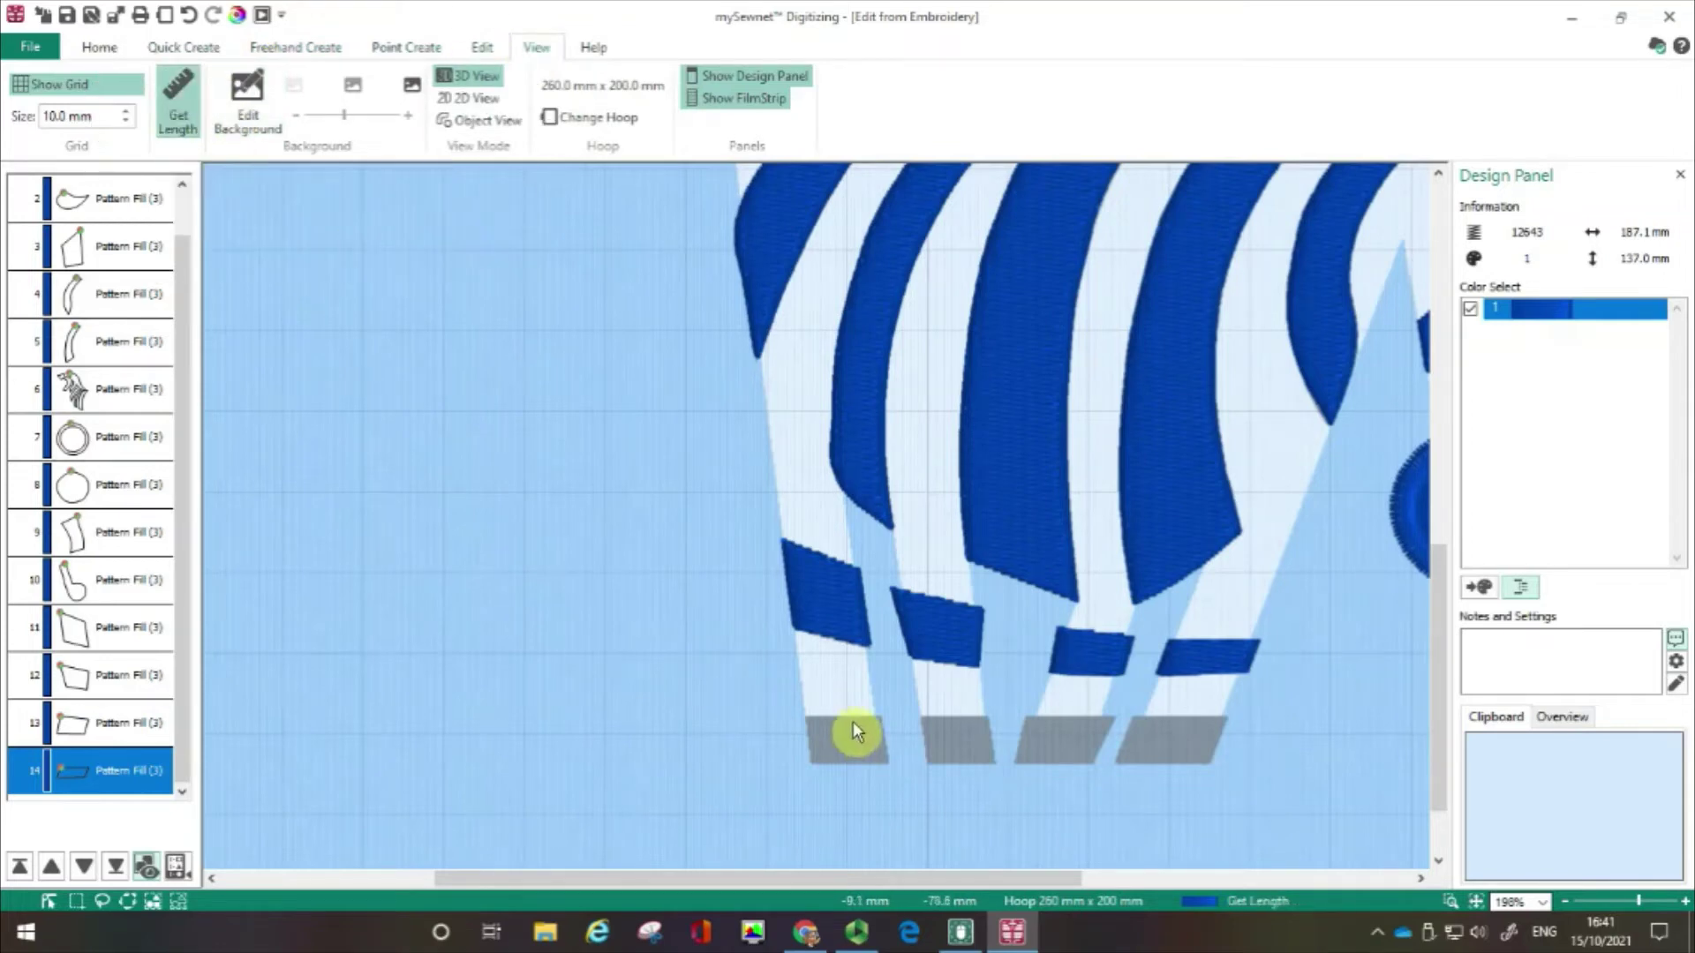
drag(847, 727, 854, 780)
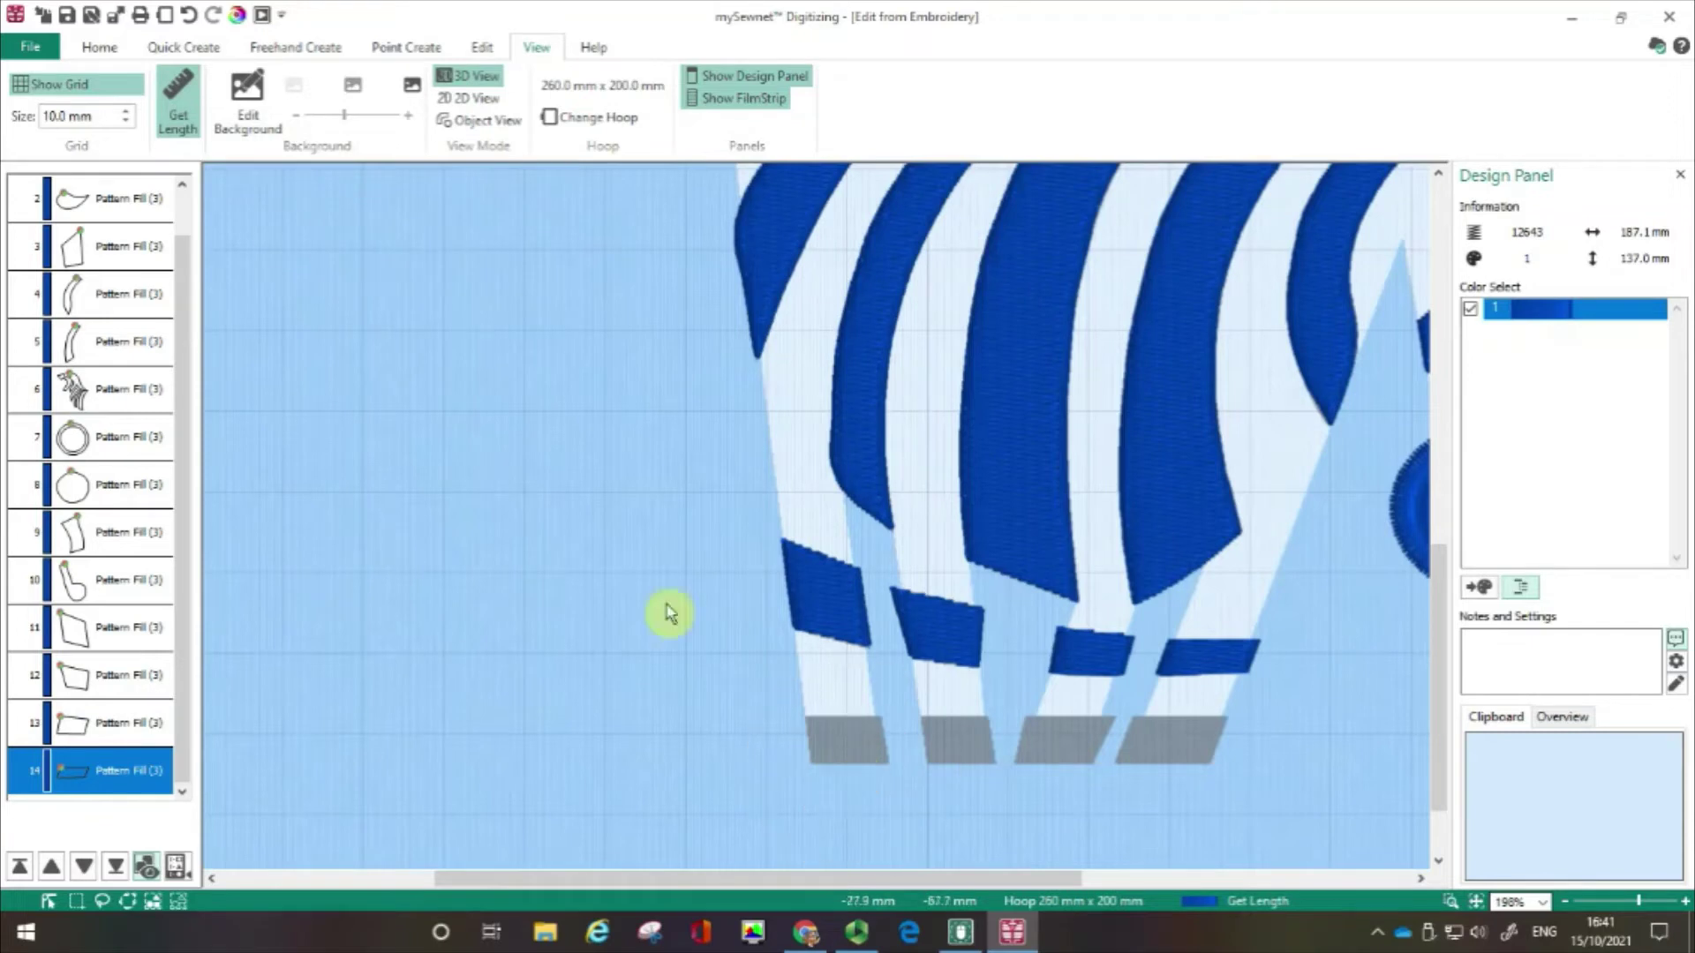
click(181, 51)
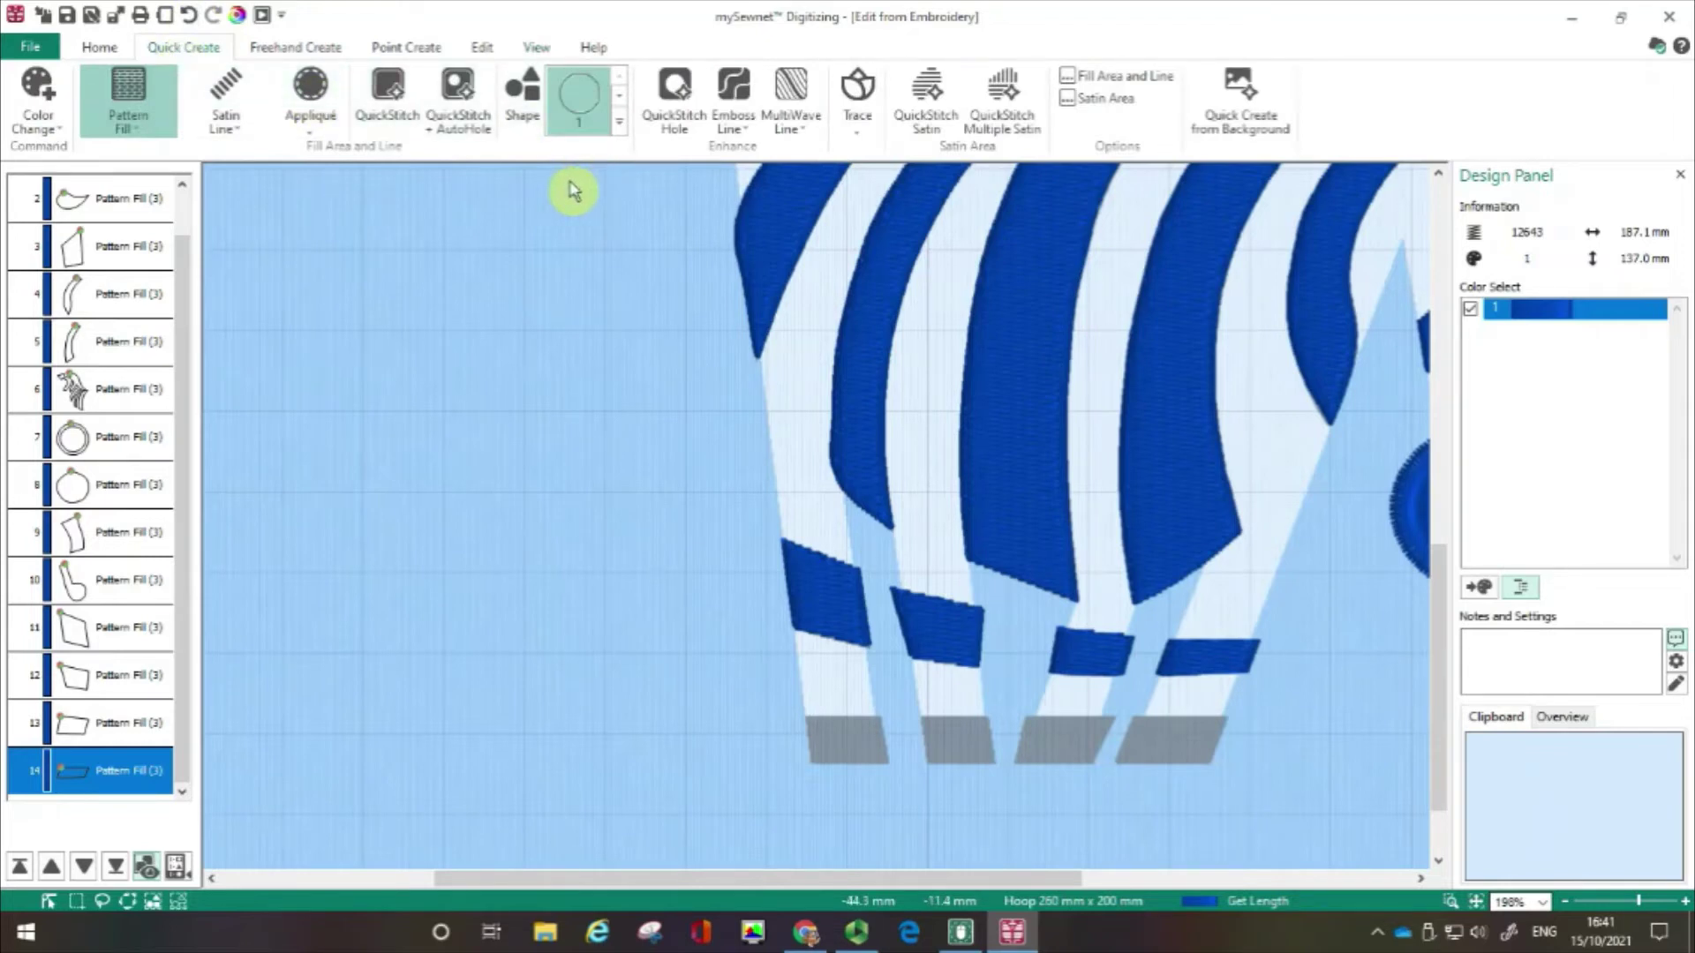
- Stitch the four grey hoof patches, right to left, as QuickStitch Satin areas, totalling 13278 stitches
click(926, 91)
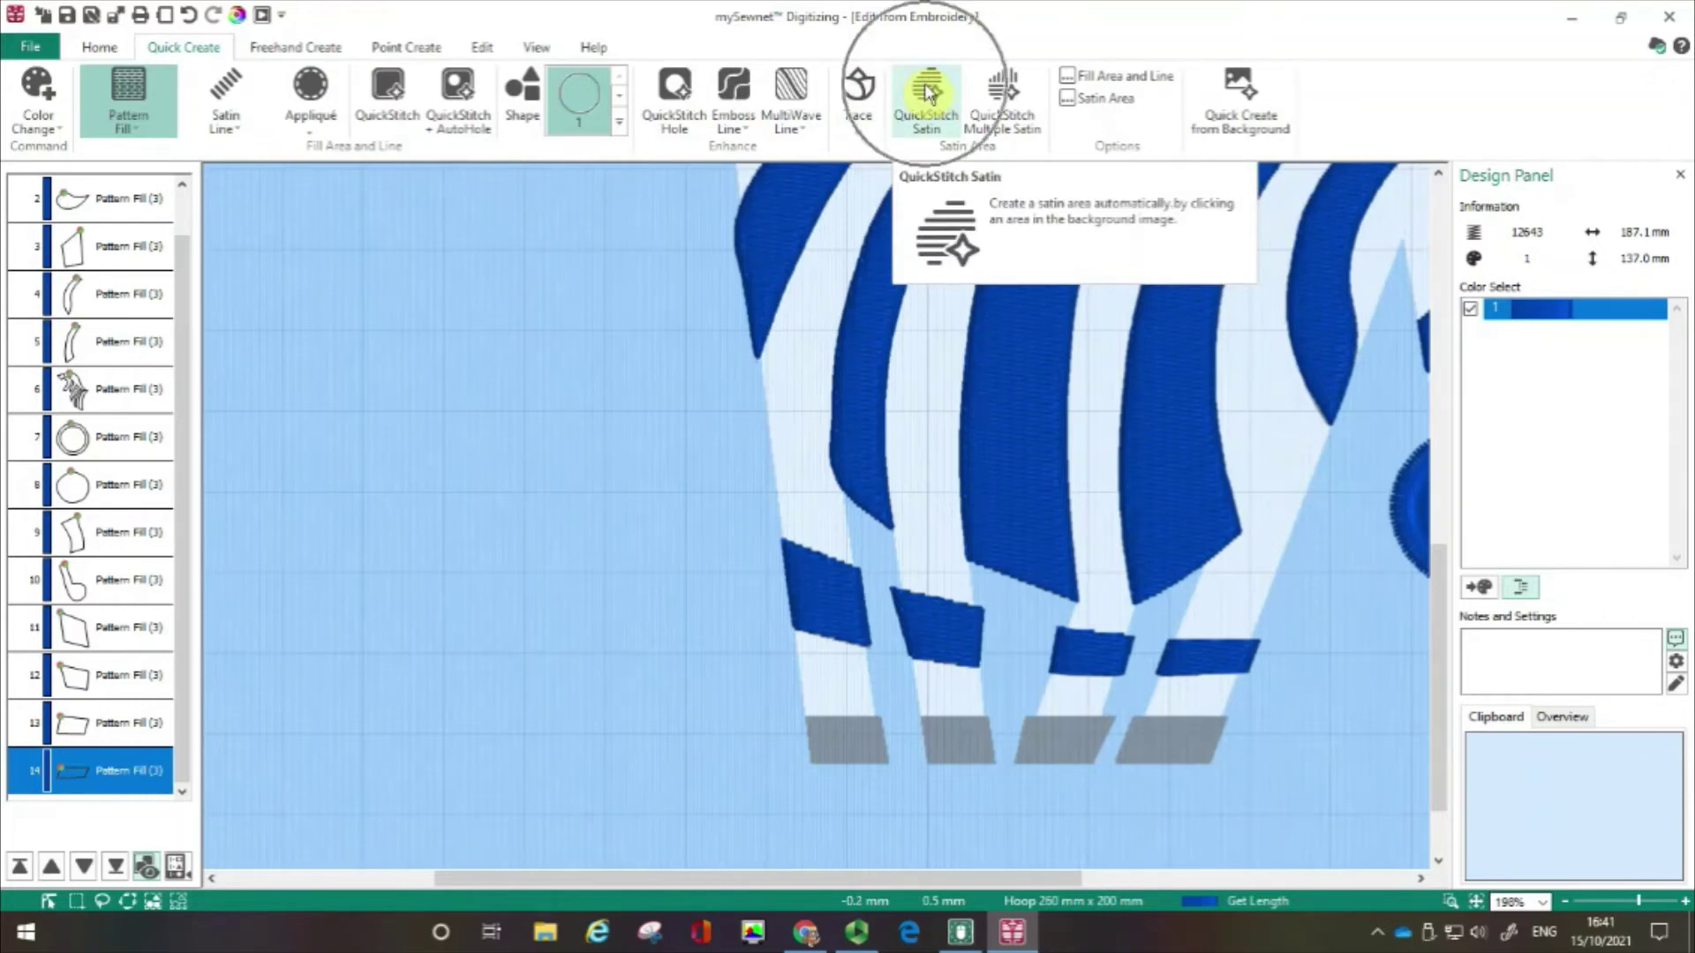
click(1182, 756)
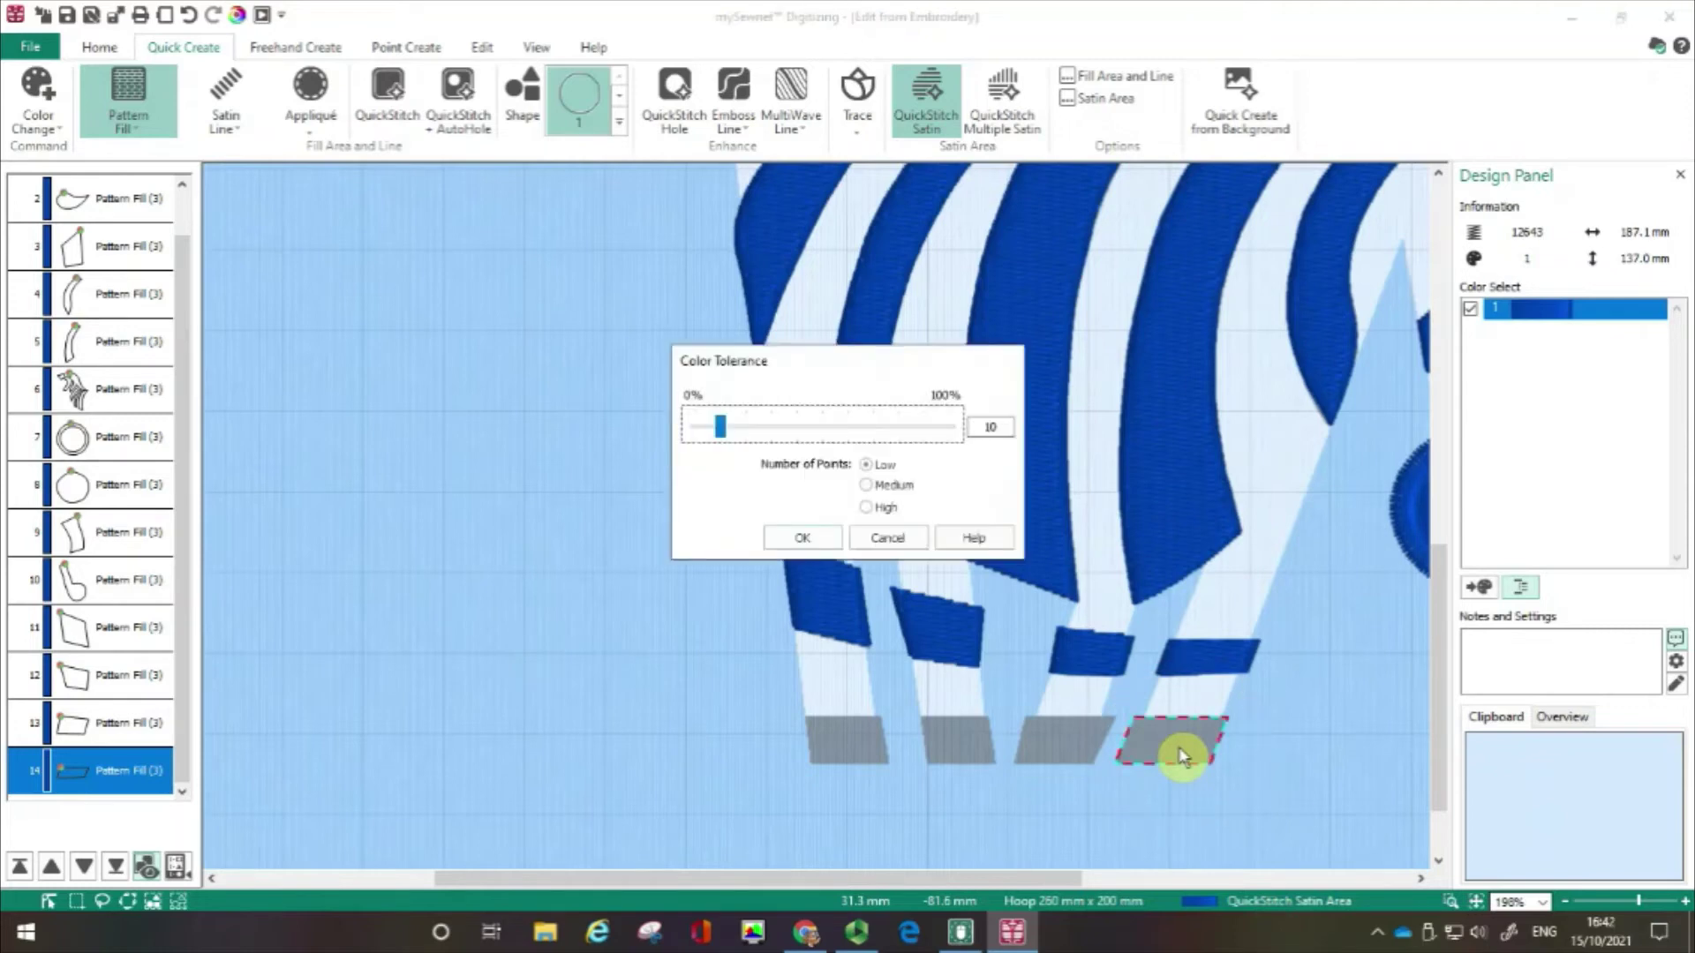
click(801, 538)
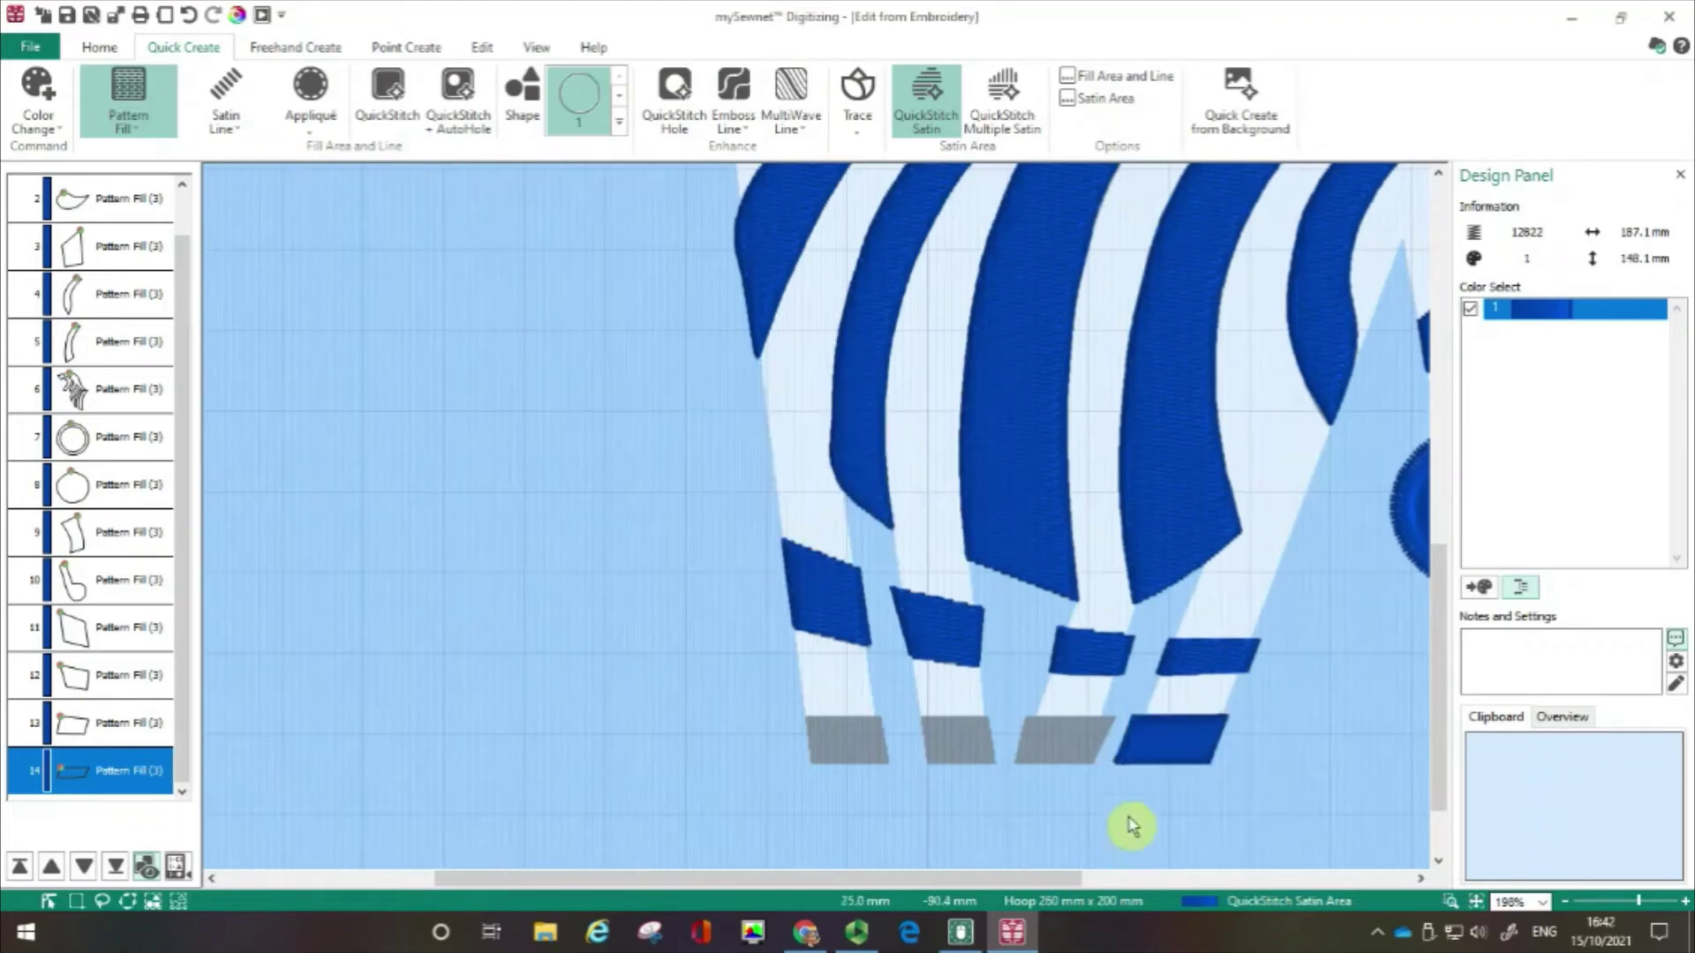
click(1085, 751)
click(802, 538)
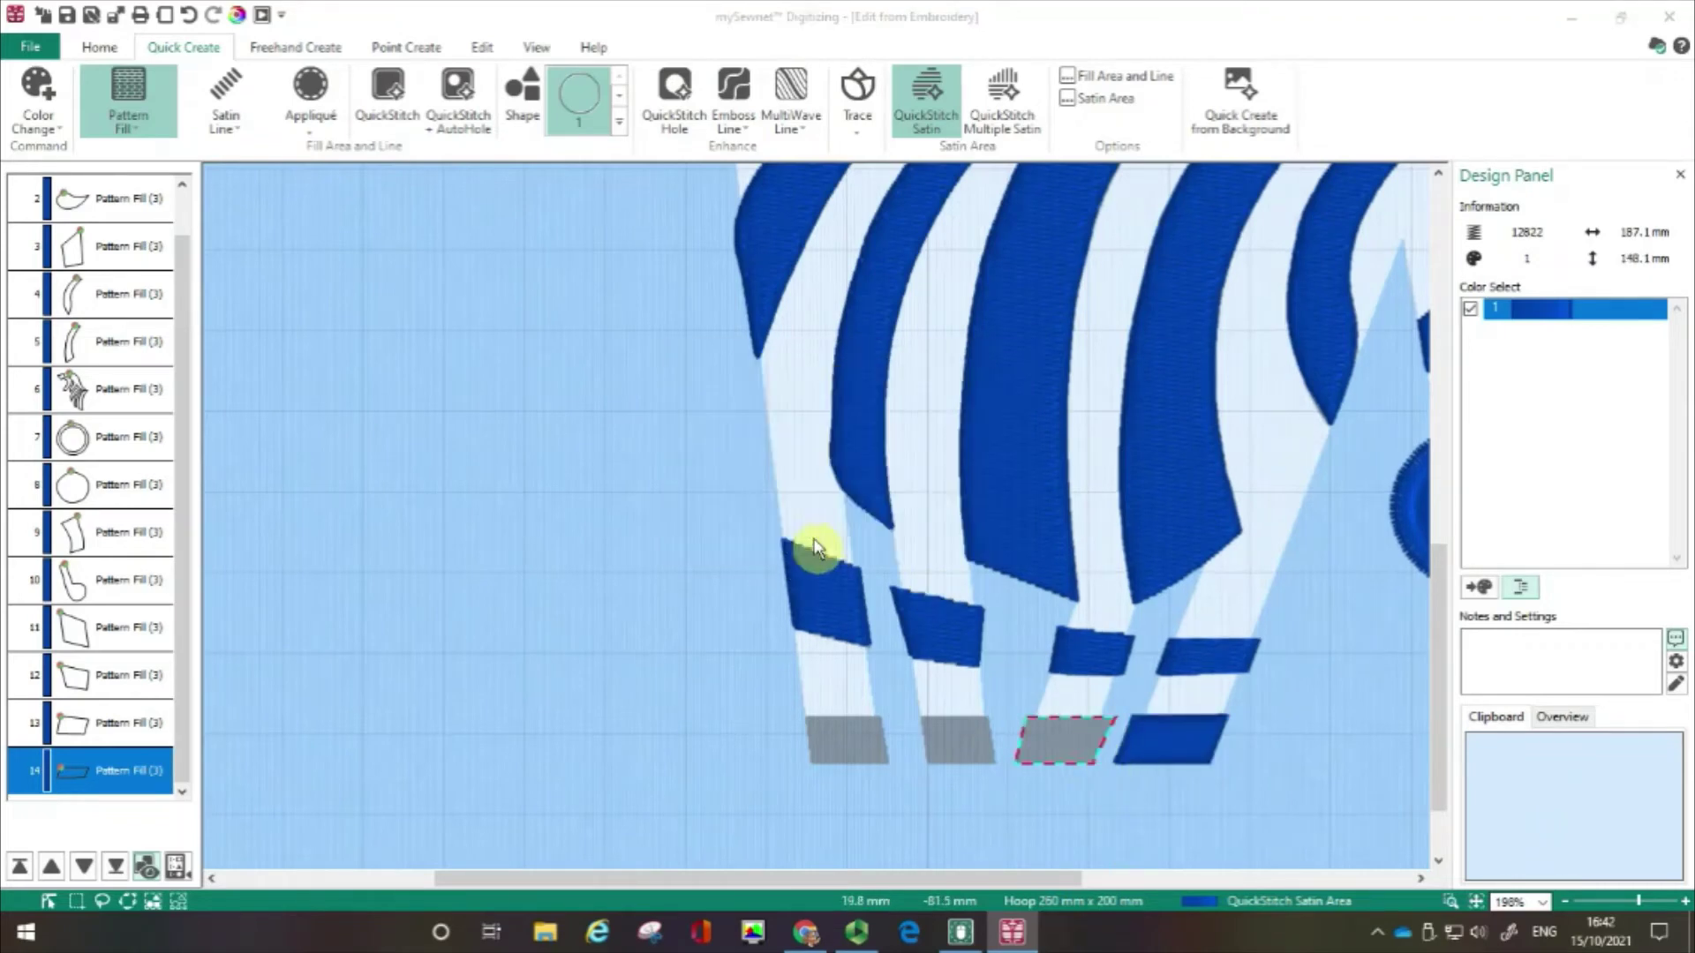
click(972, 749)
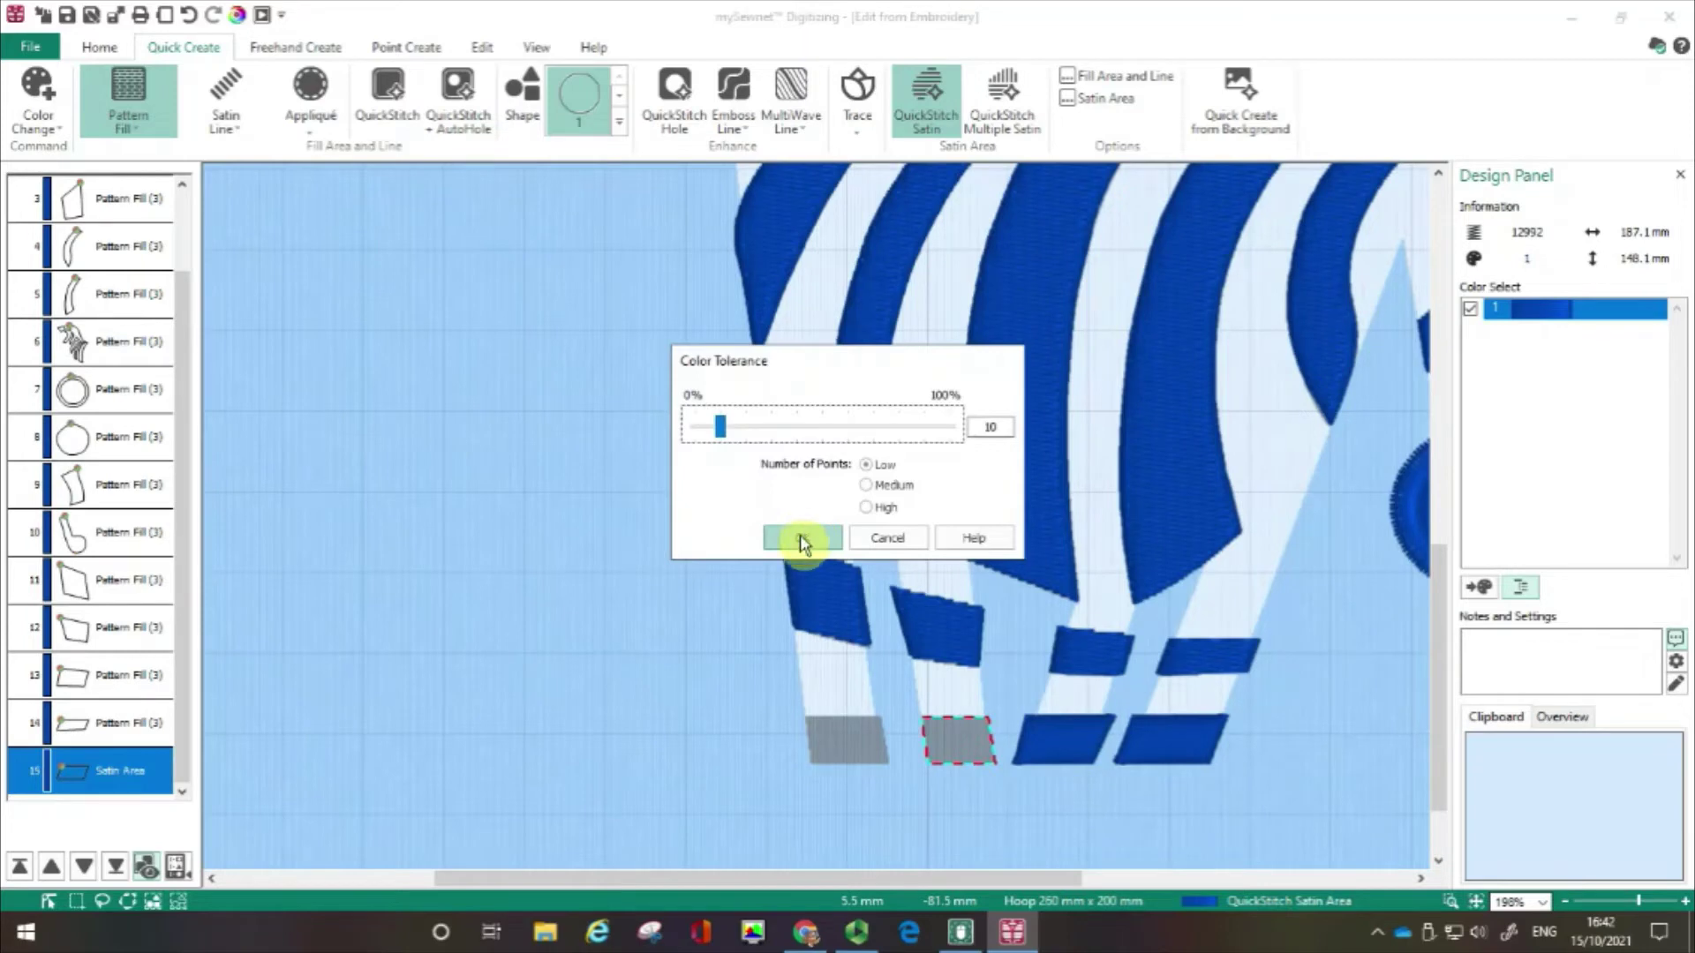
click(801, 538)
click(864, 746)
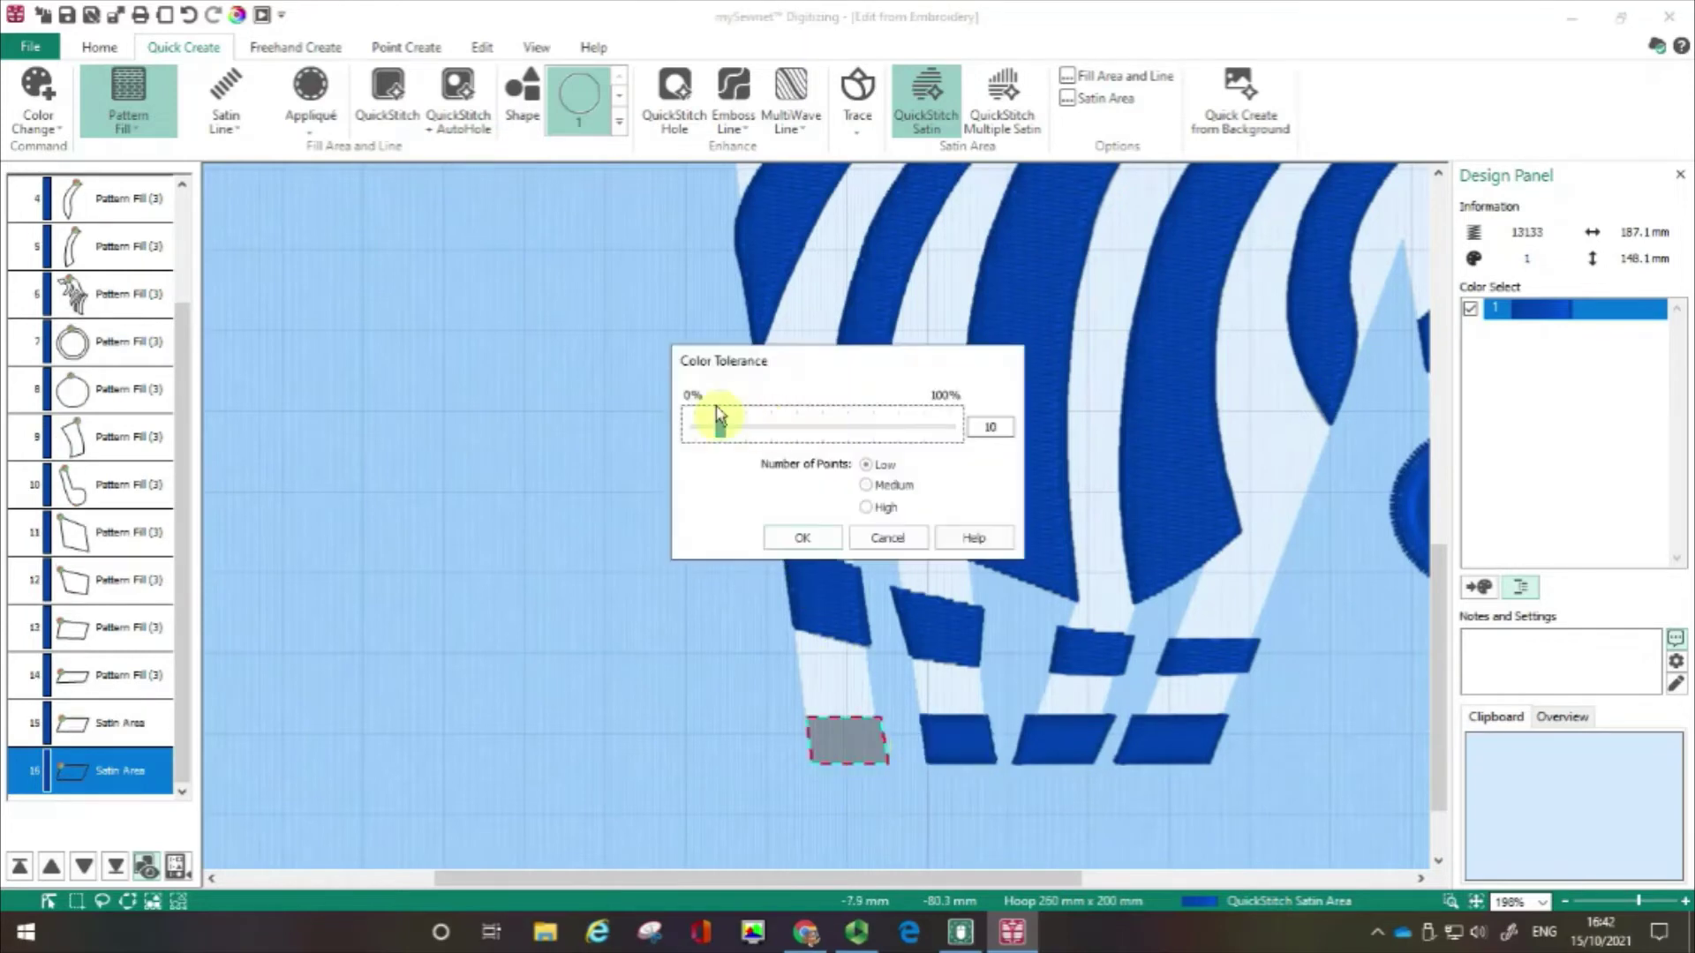
click(800, 538)
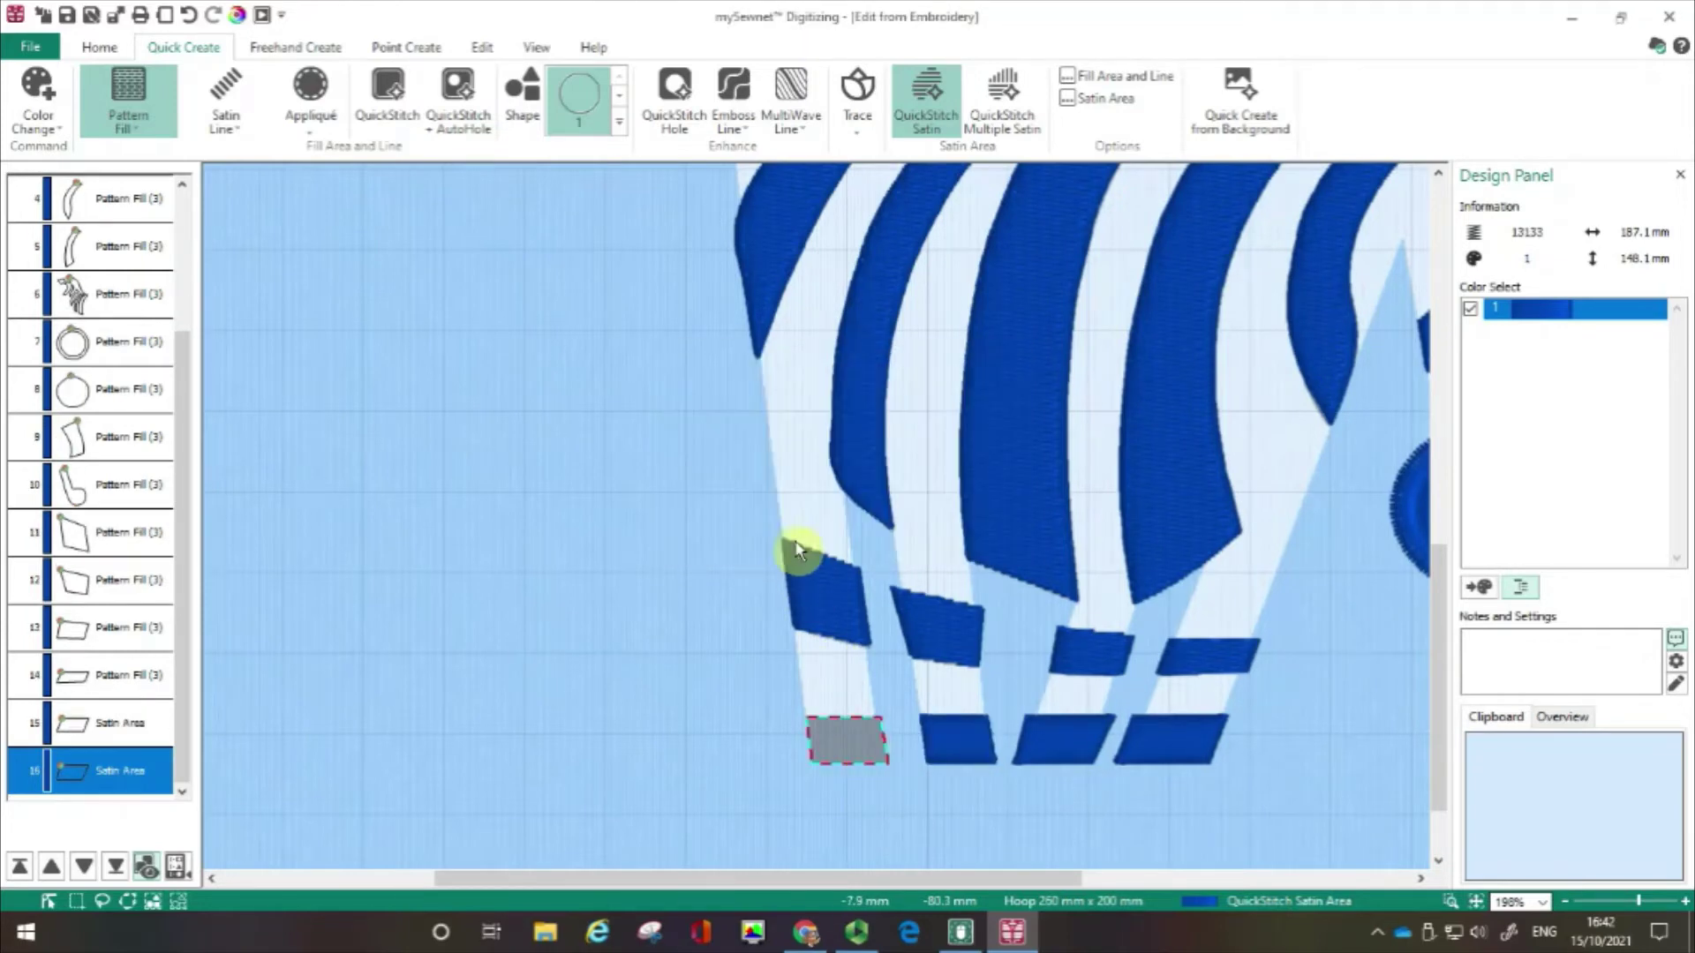
- Fit the zebra in view and add grey 2537 Steel as a new thread colour
click(1450, 901)
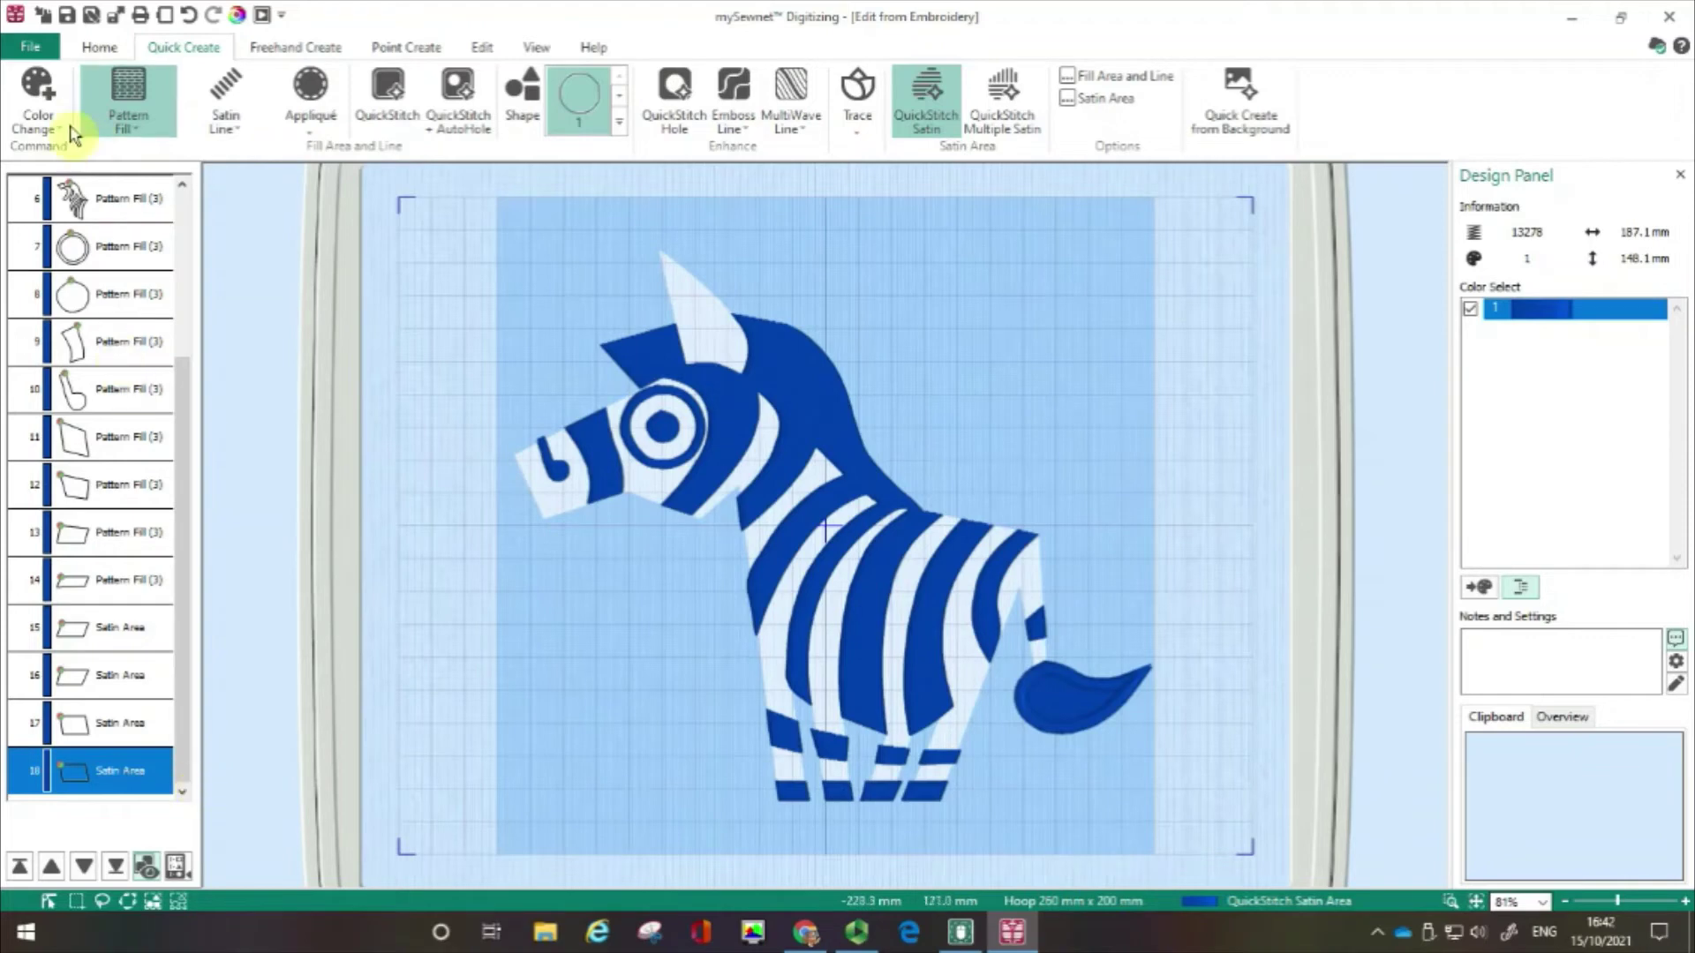
click(30, 88)
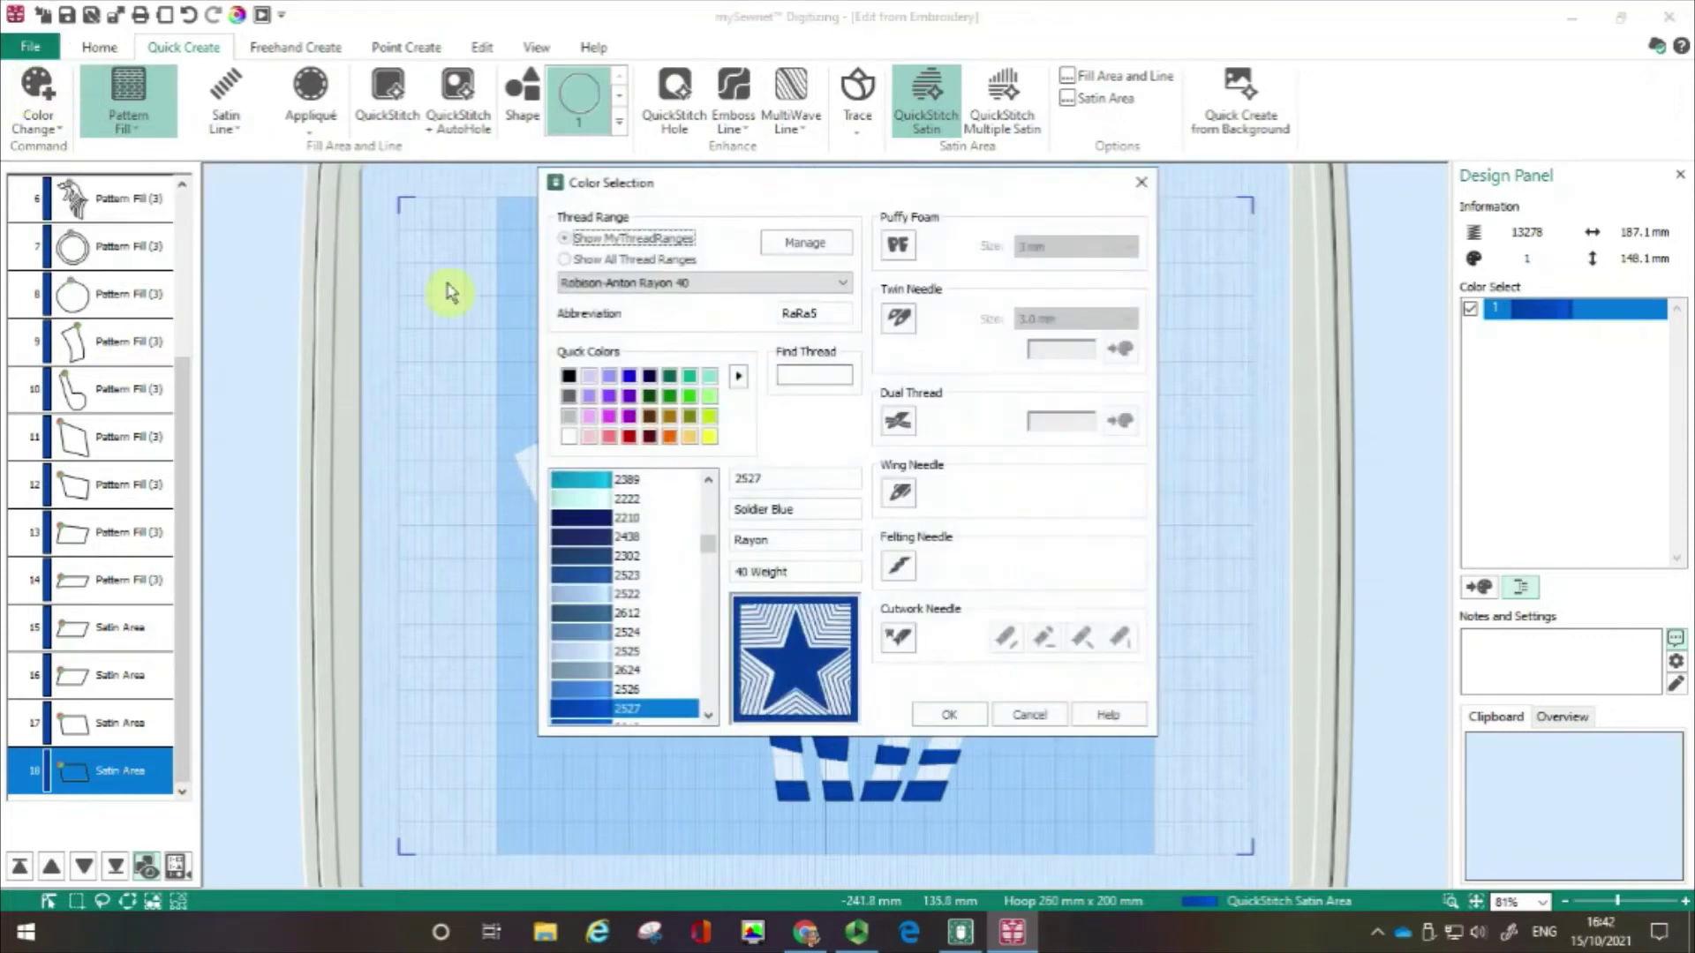
click(569, 422)
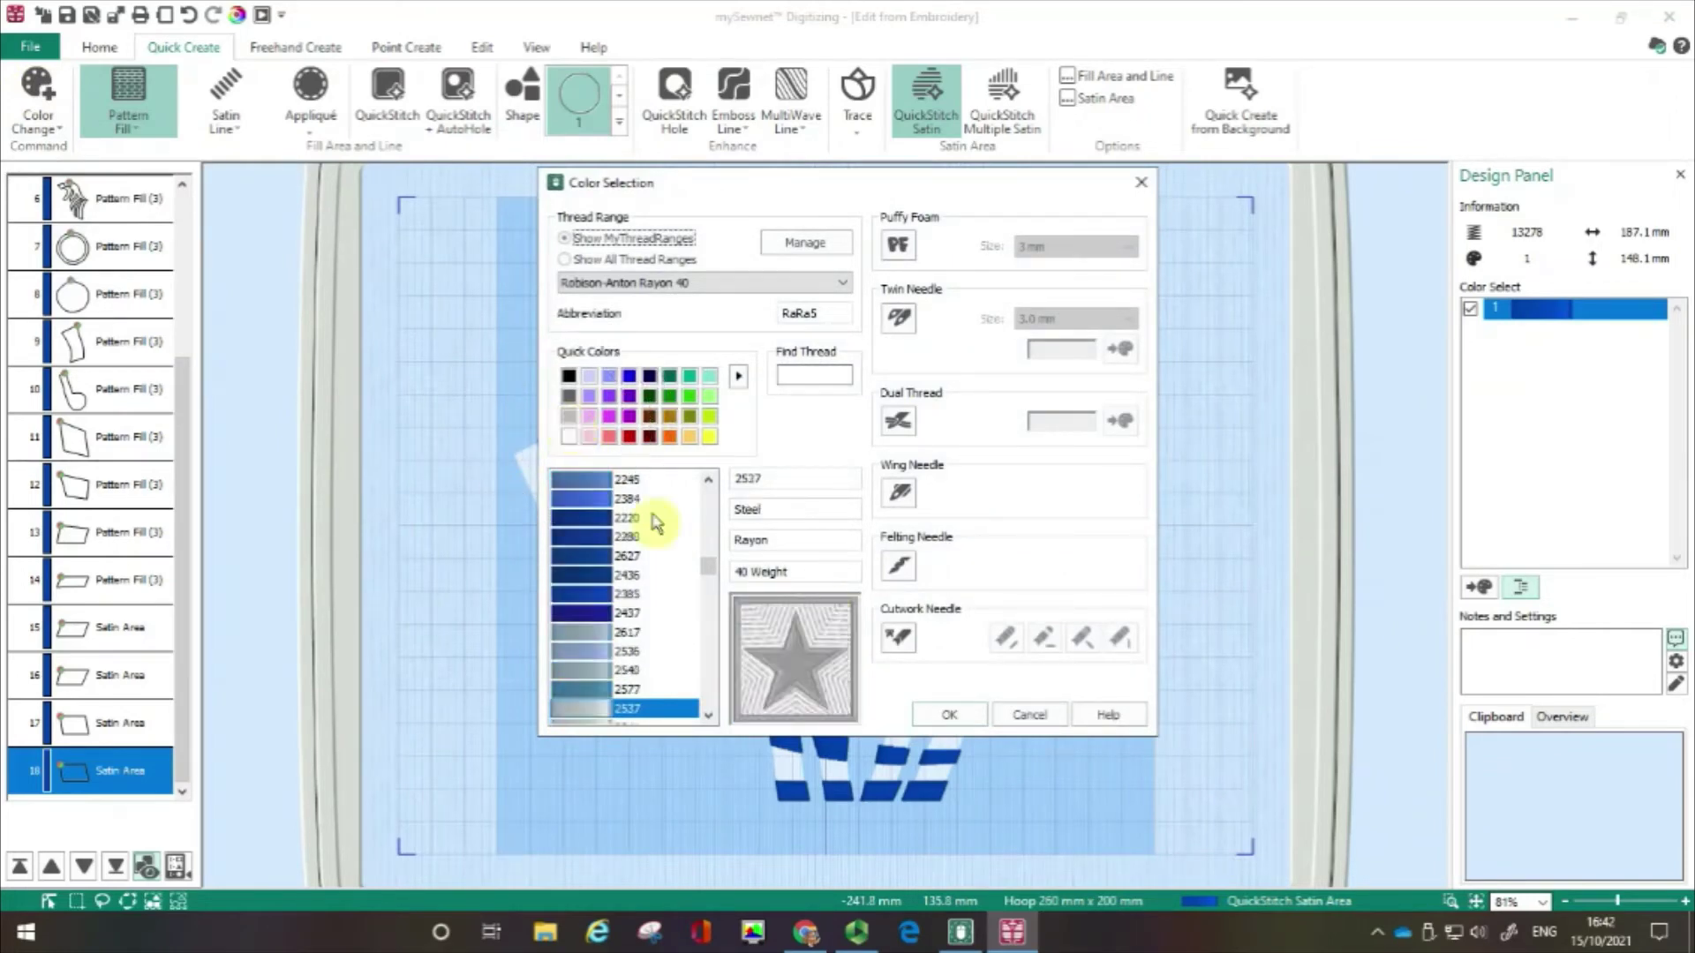
click(944, 722)
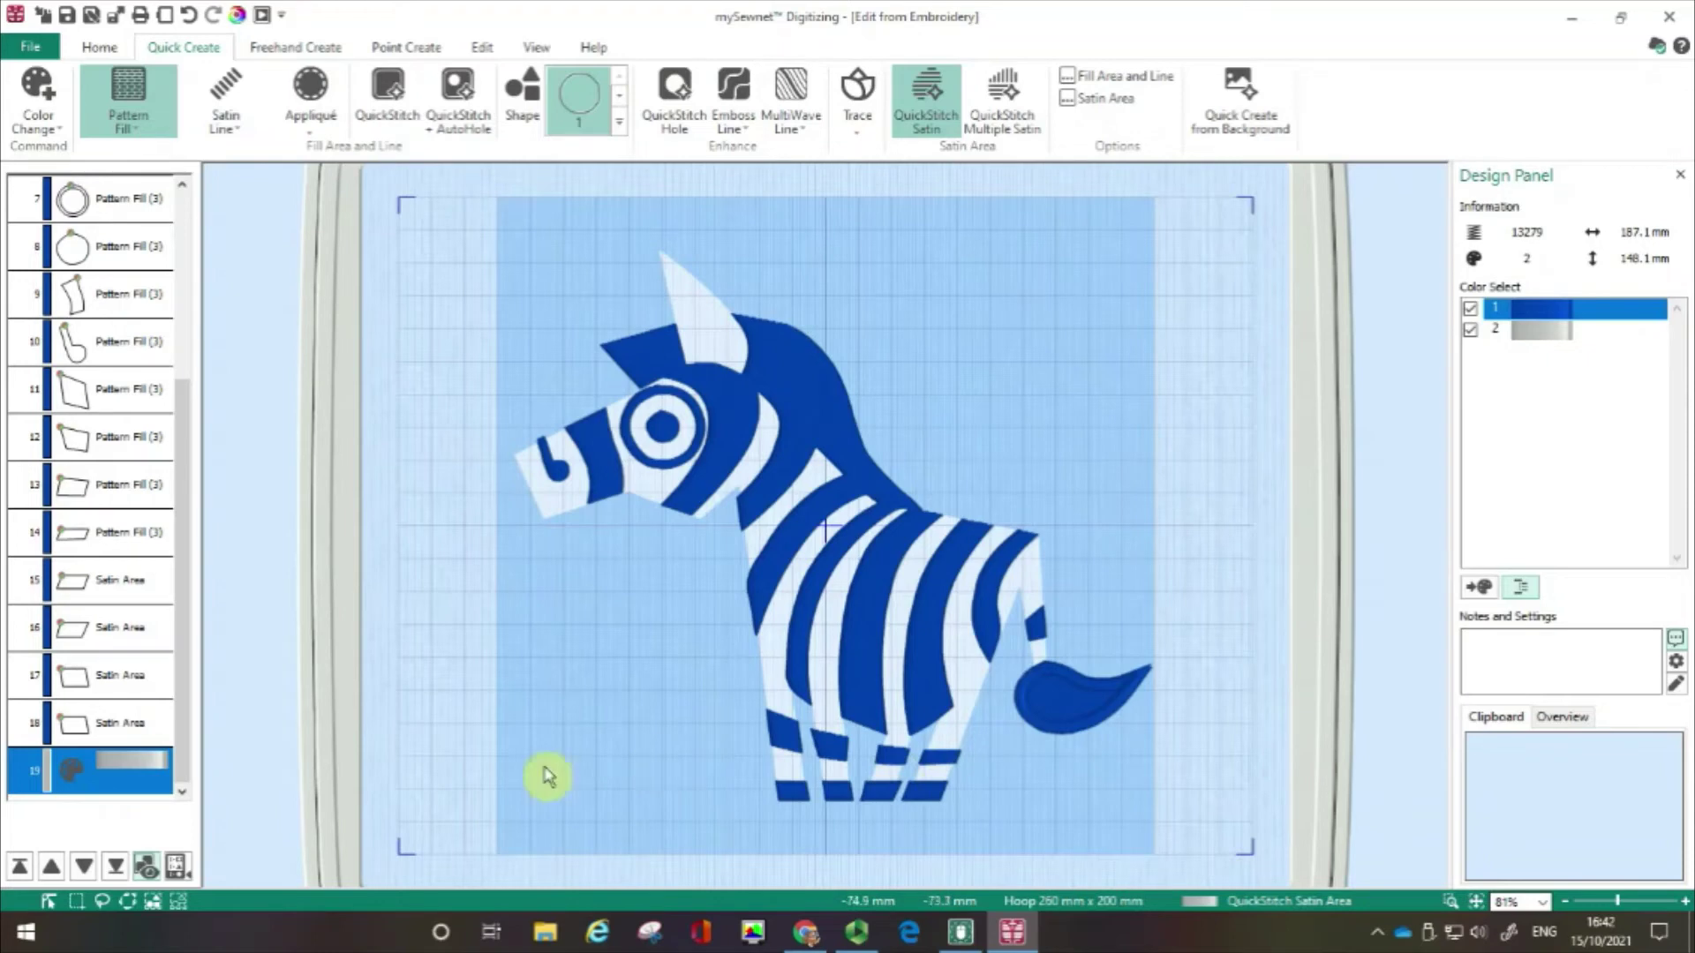
- With the grey colour and QuickStitch AutoHole, fill the white leg areas and back stripe grey
click(111, 777)
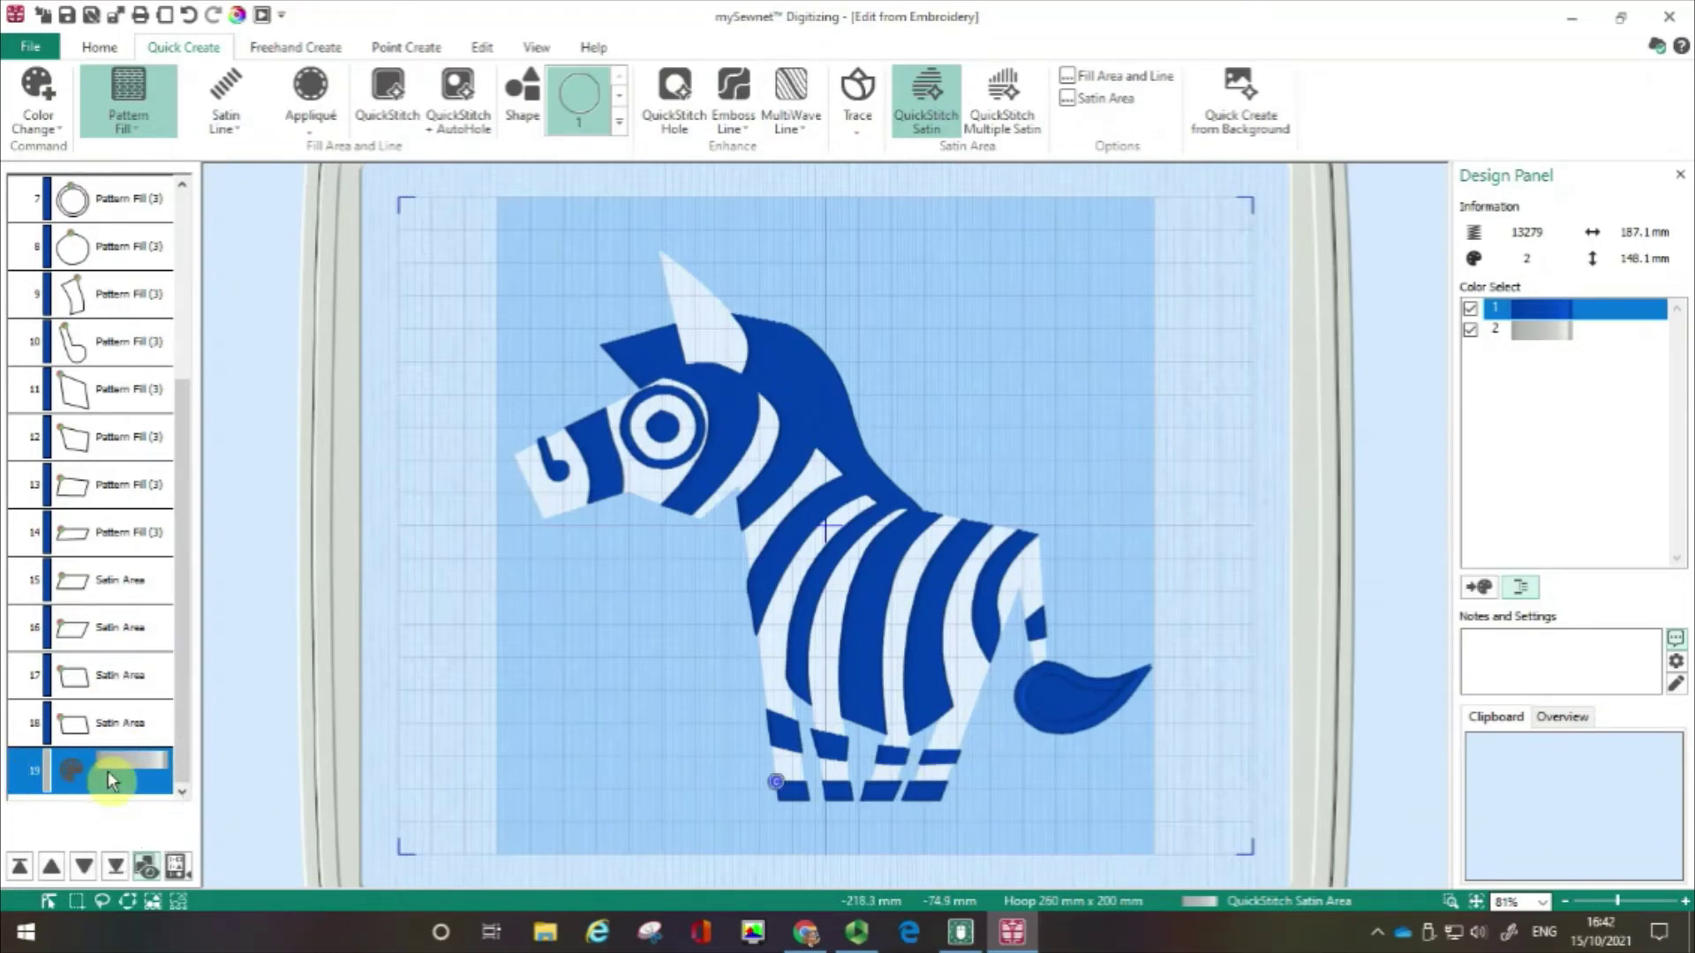
click(461, 110)
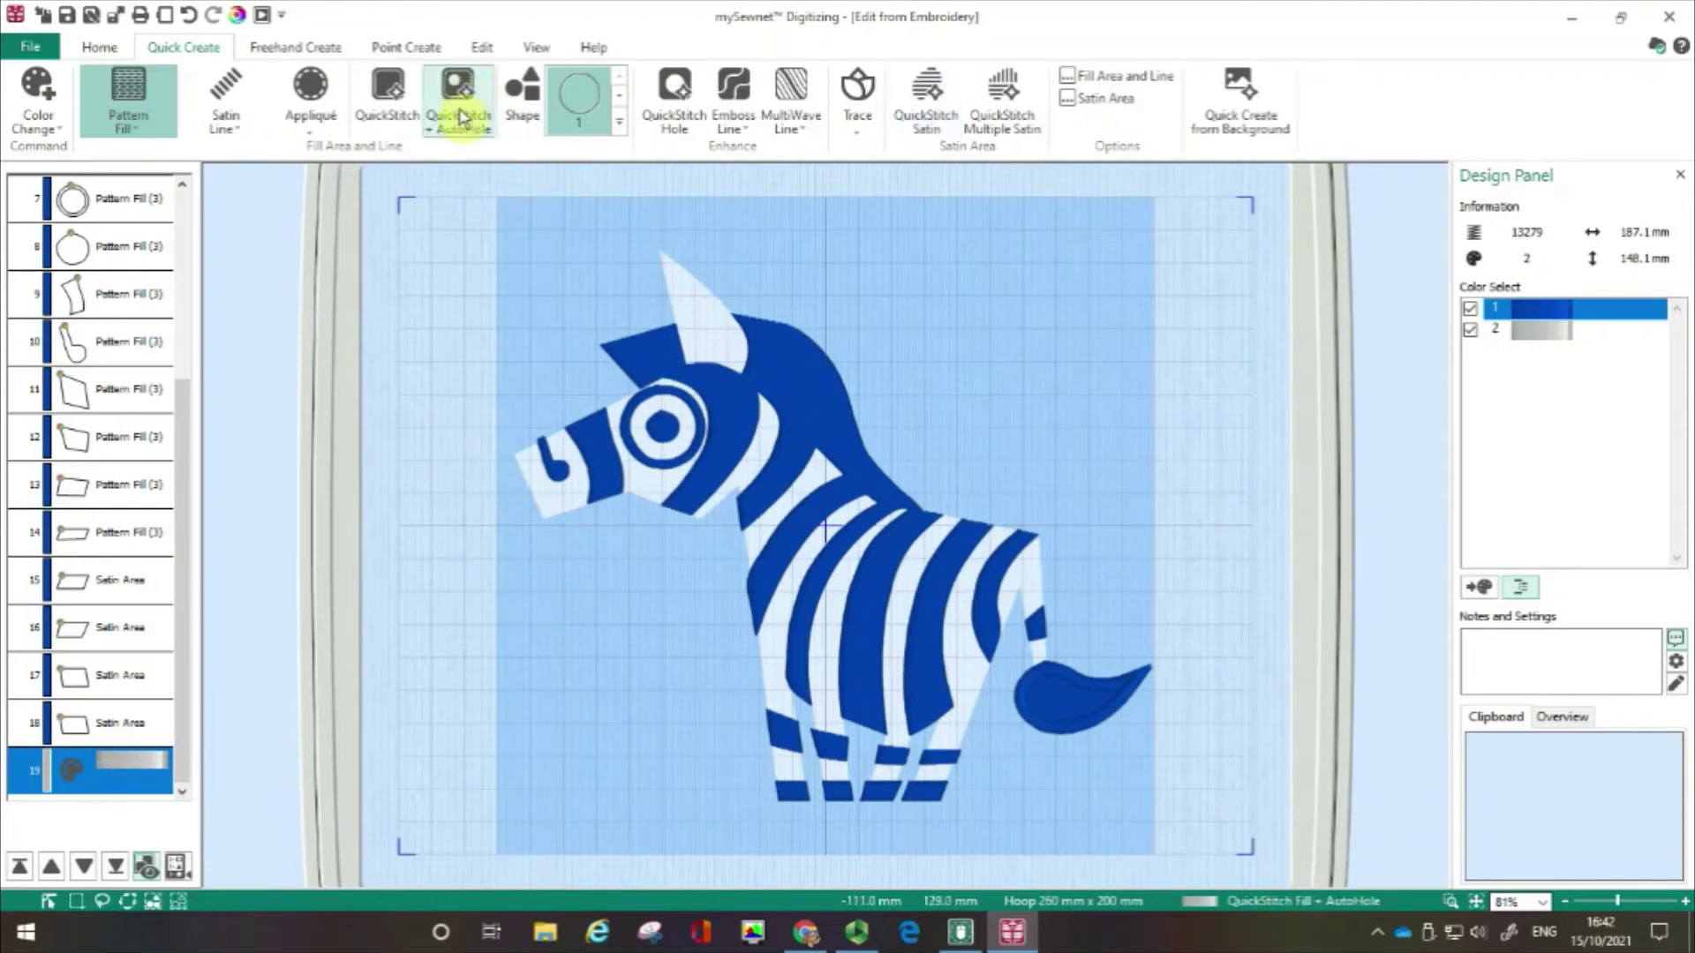
click(783, 775)
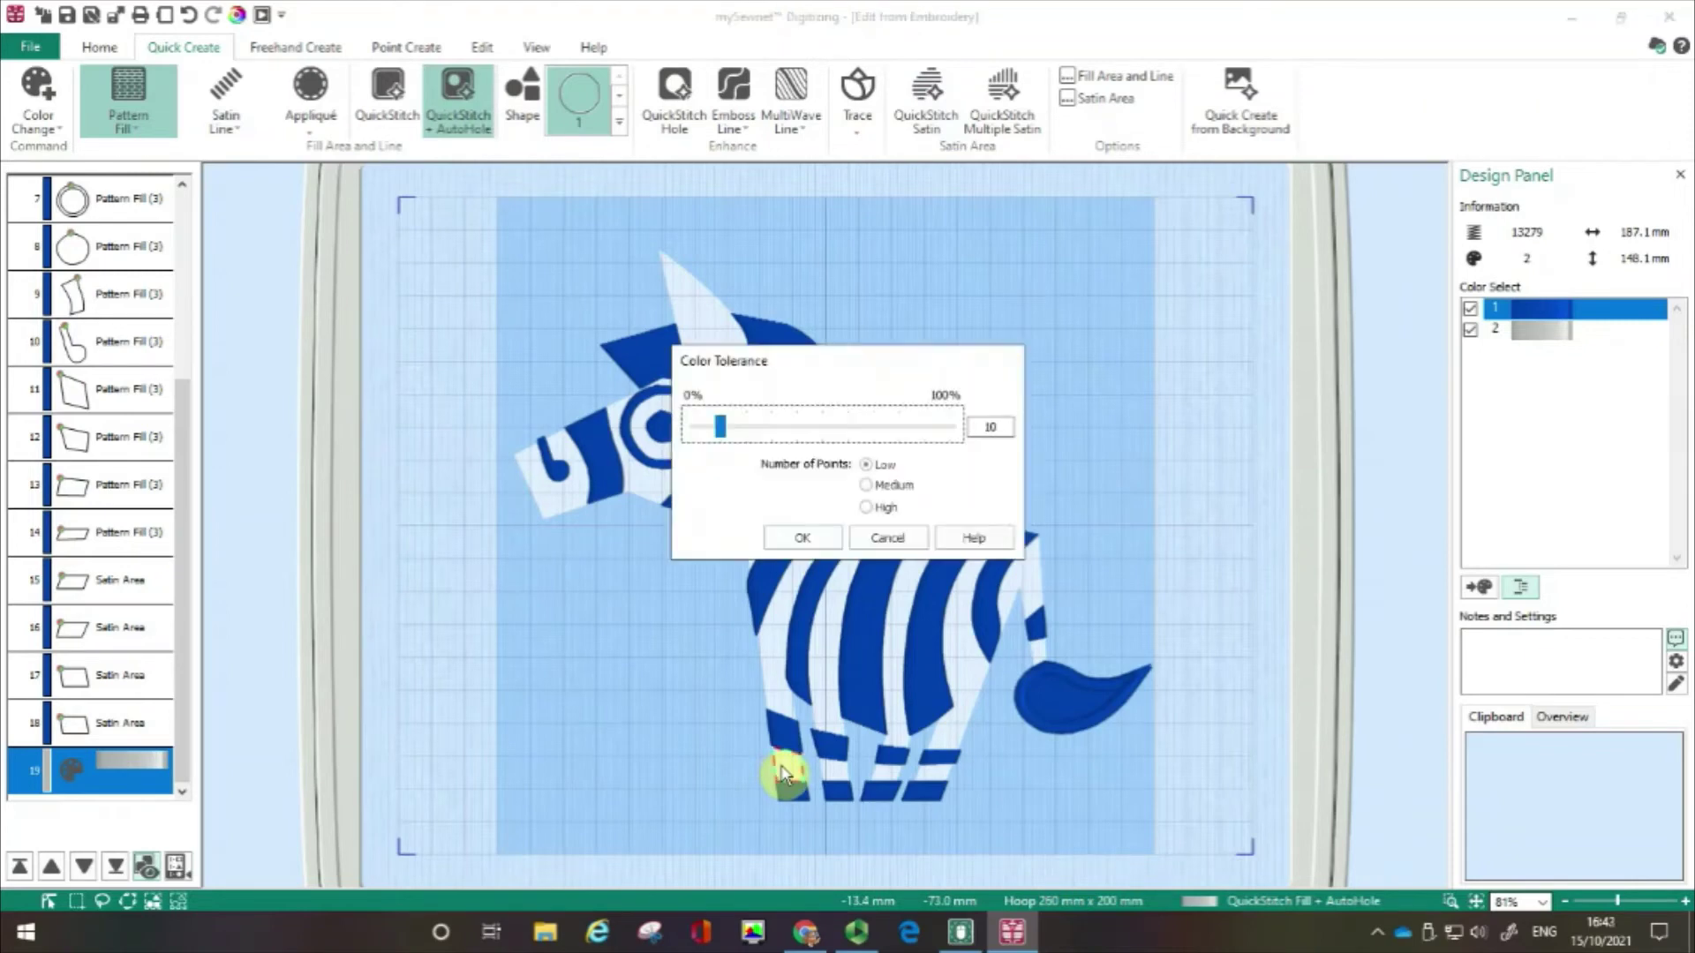
click(814, 541)
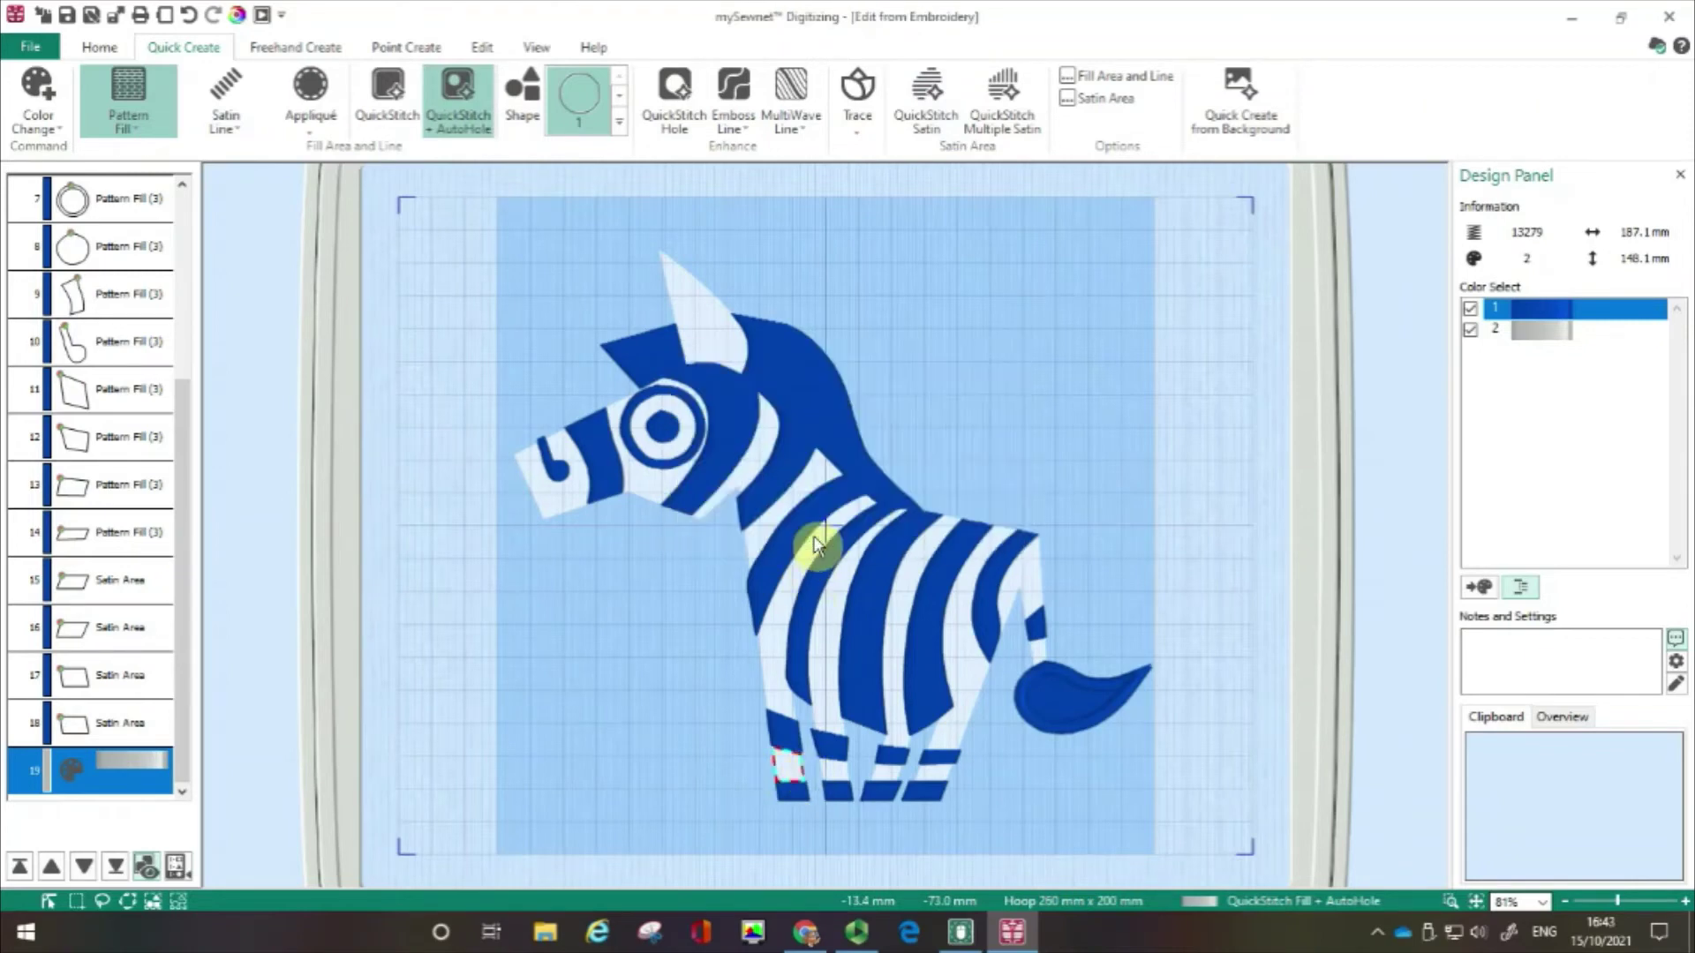
click(834, 781)
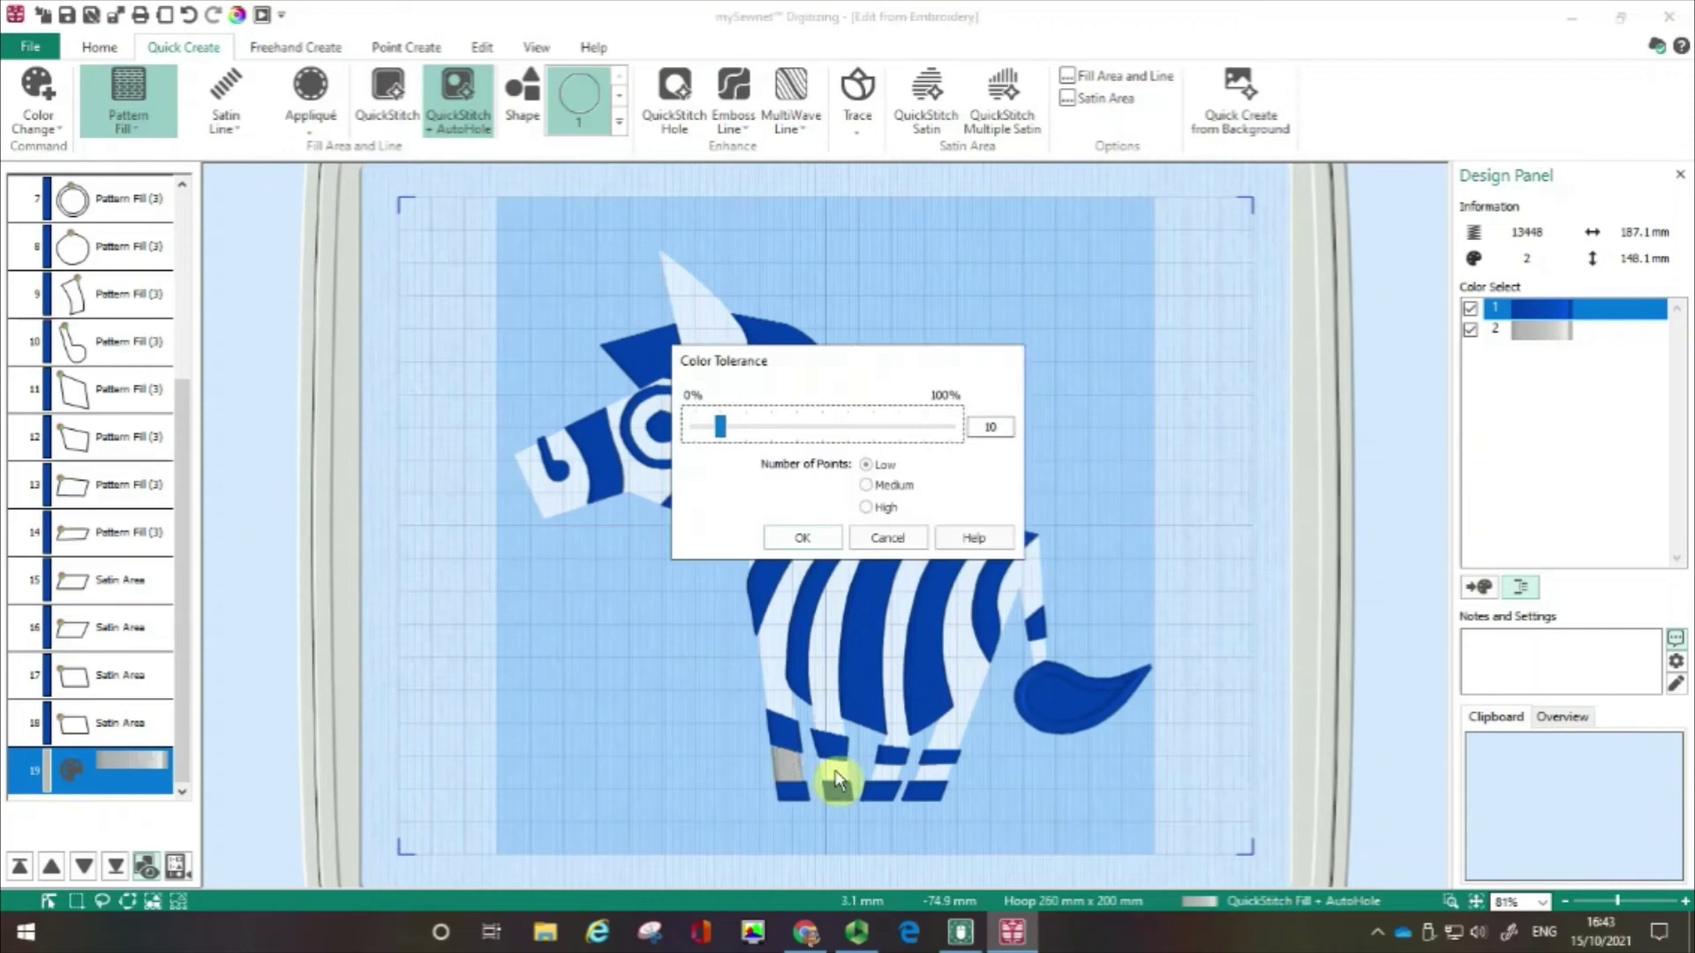
click(798, 538)
click(886, 779)
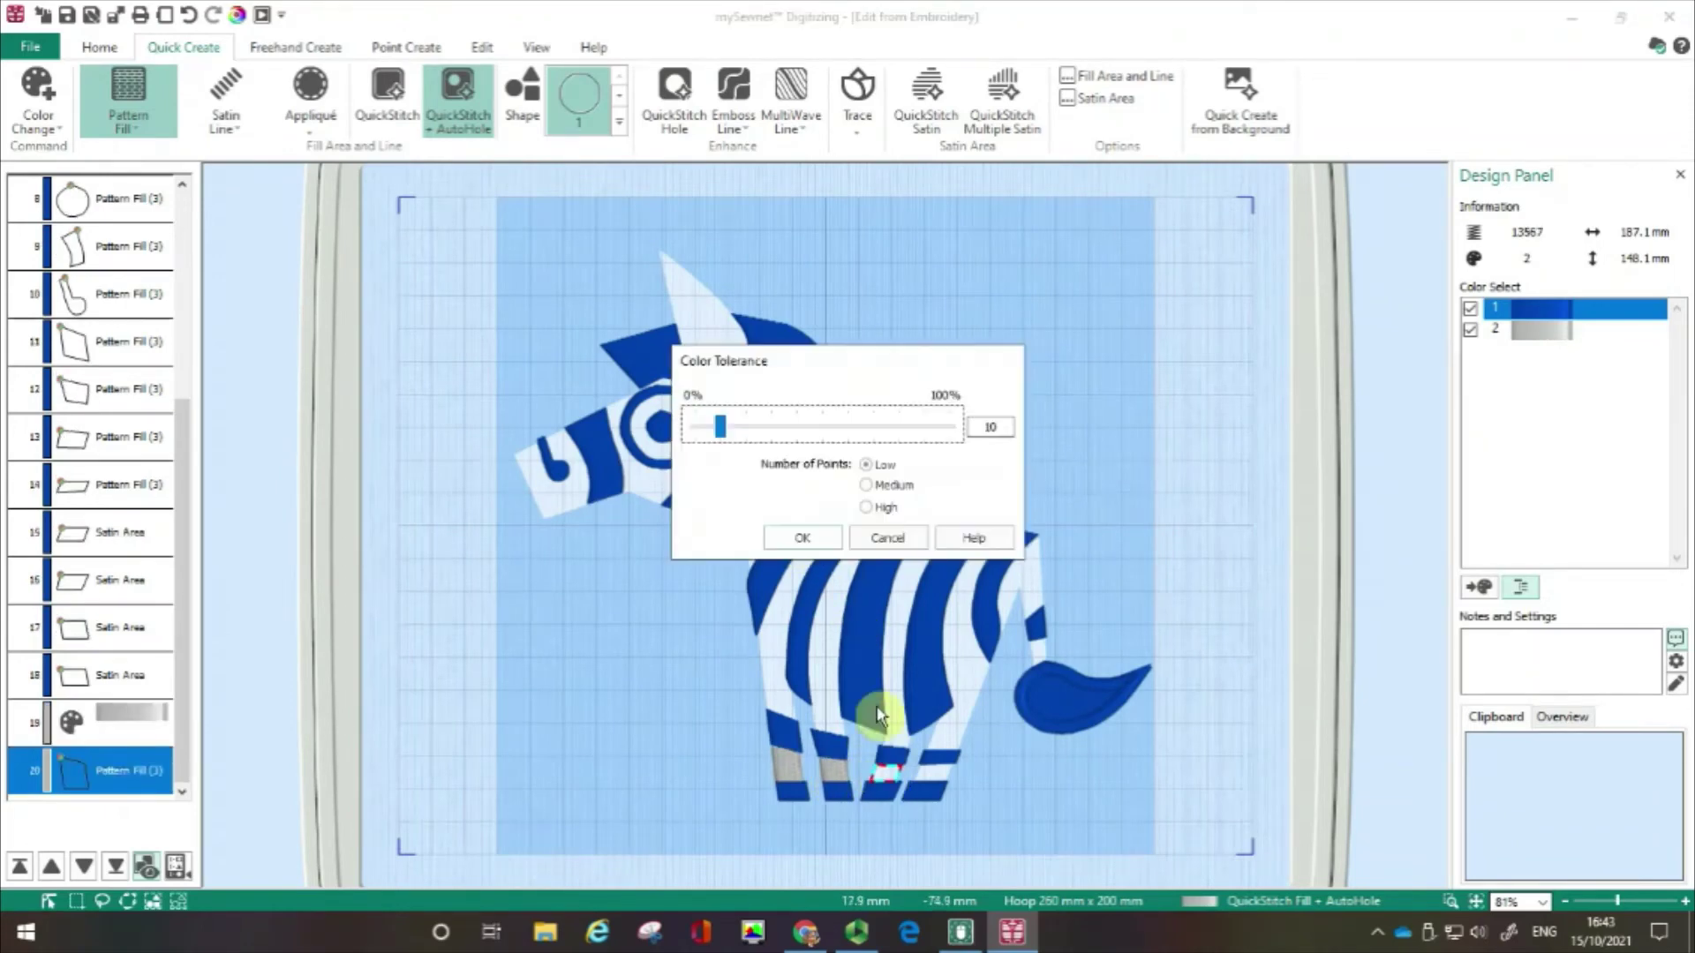
click(797, 537)
click(945, 781)
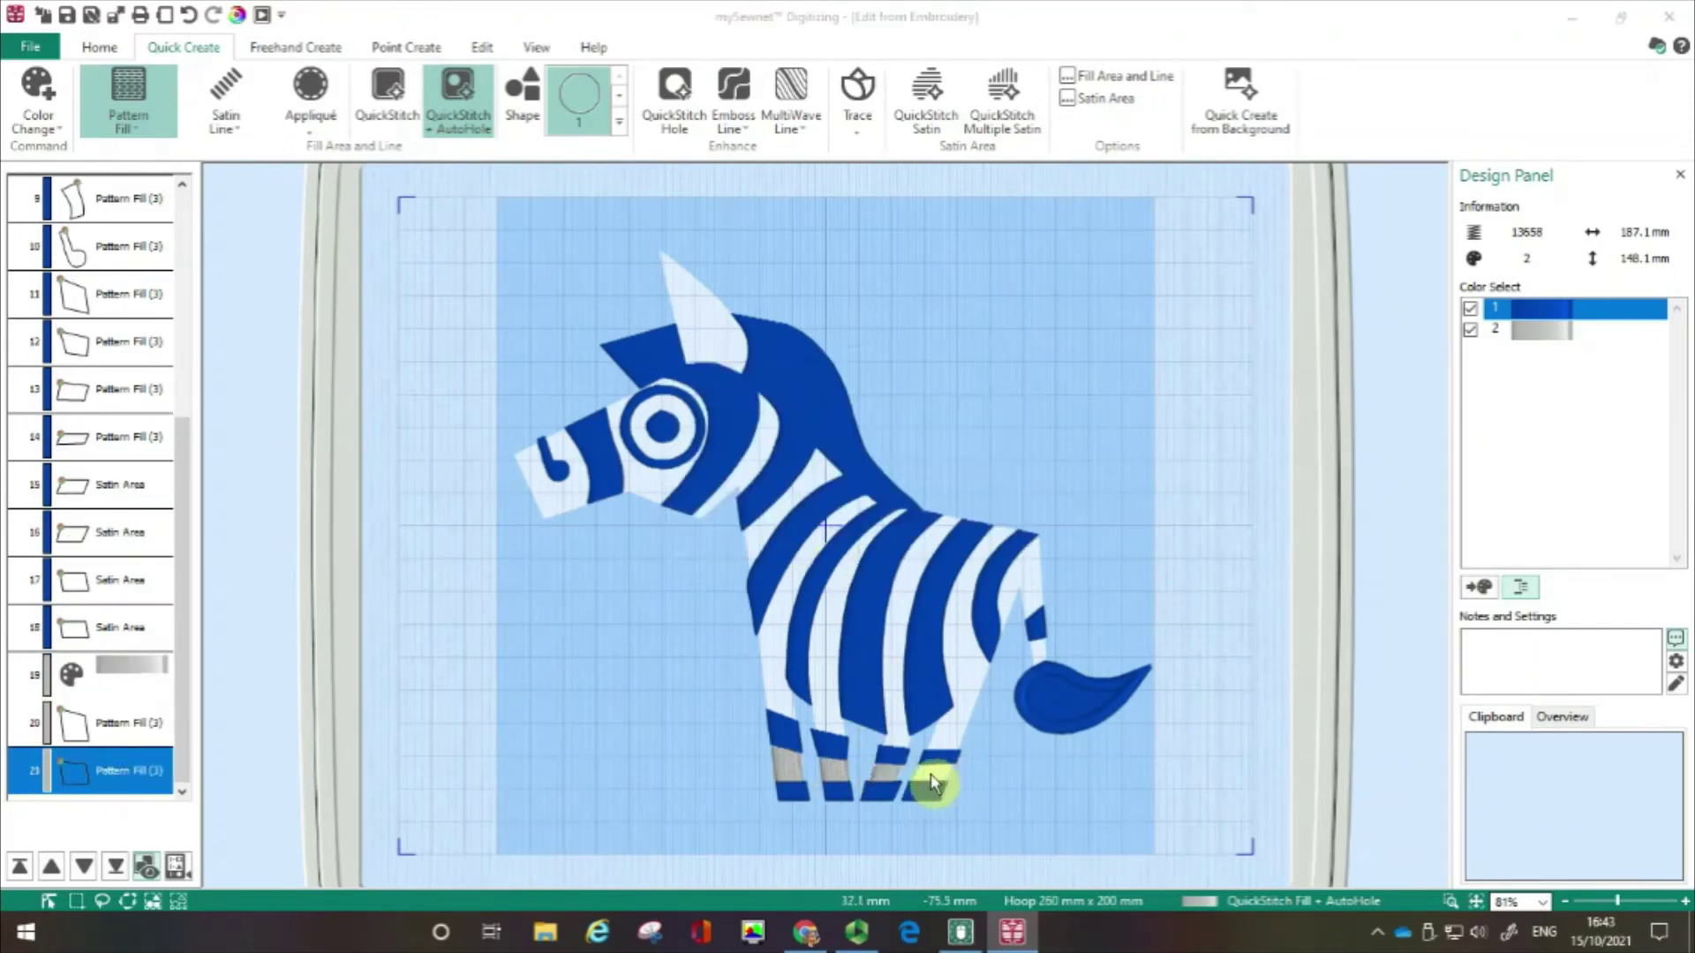
click(799, 537)
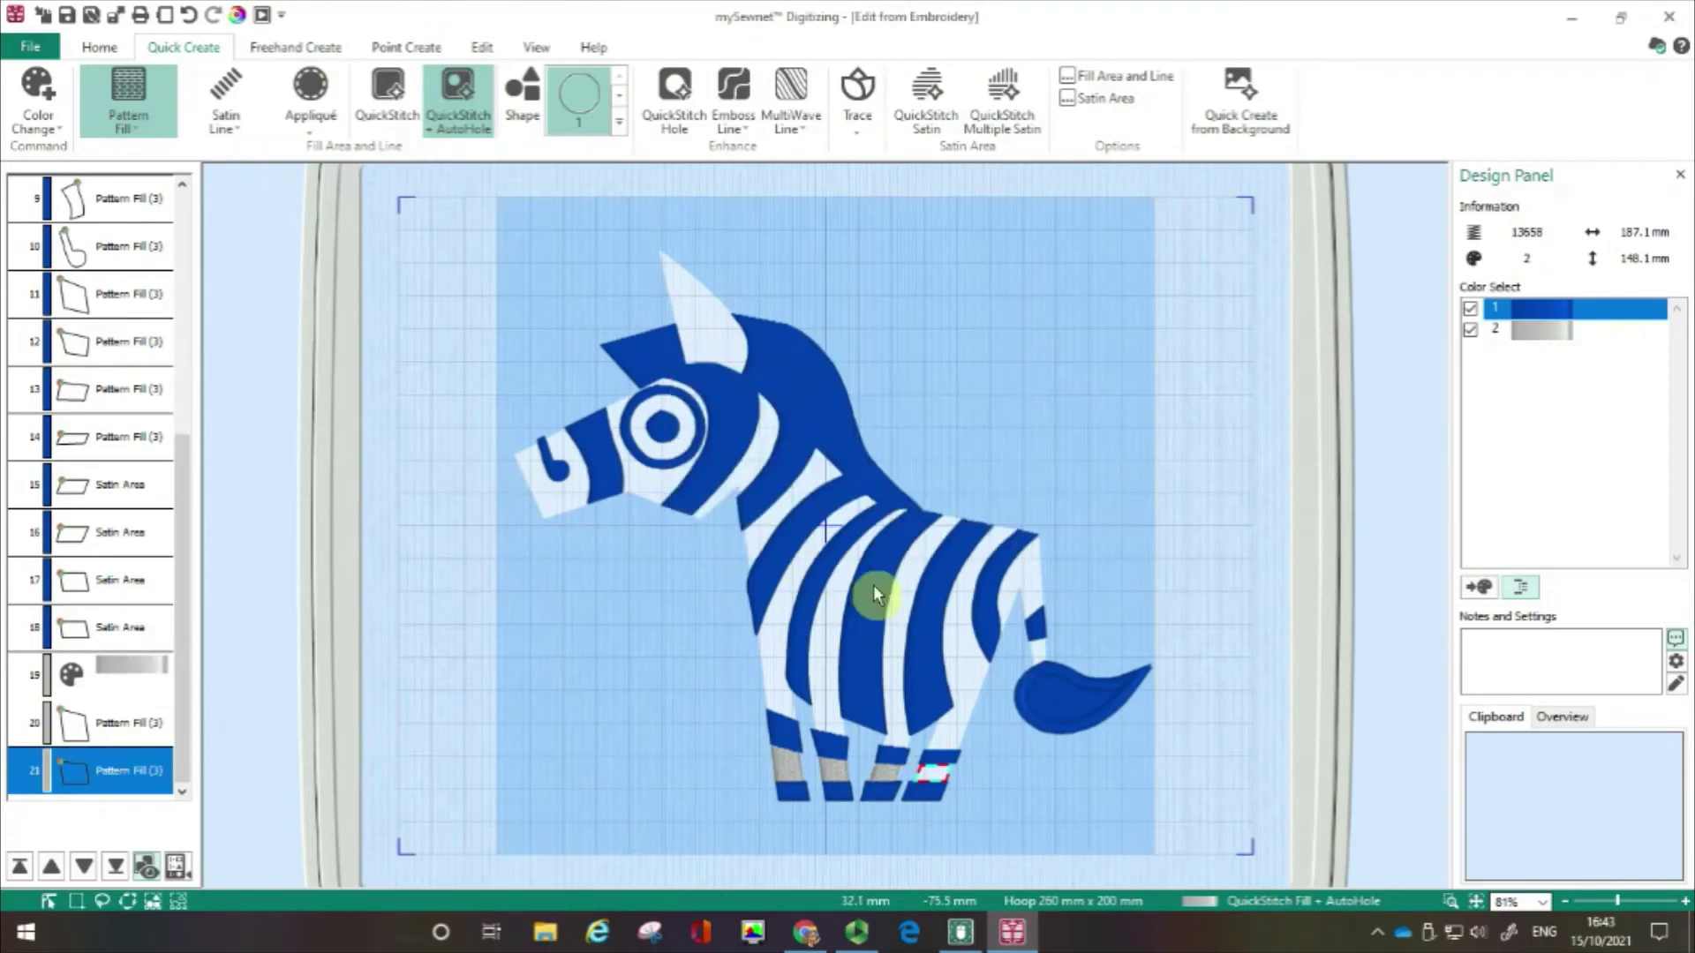
click(960, 719)
click(797, 537)
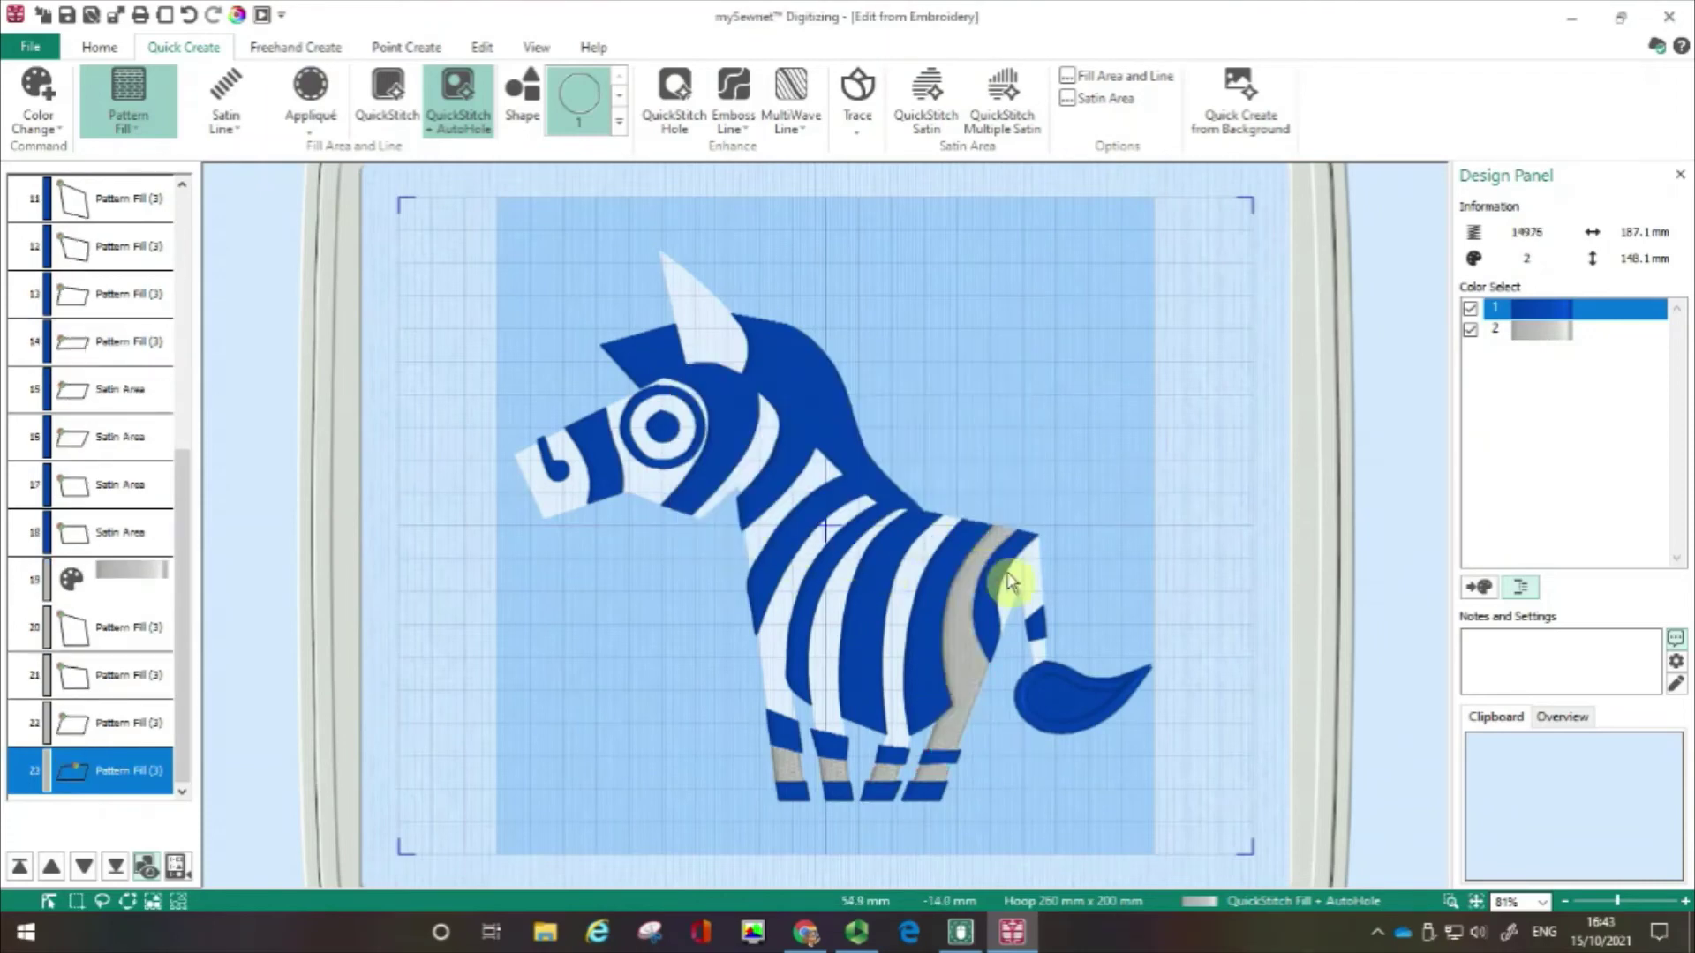
- Fill the white strips at and beside the tail and the body stripes with grey
click(1037, 653)
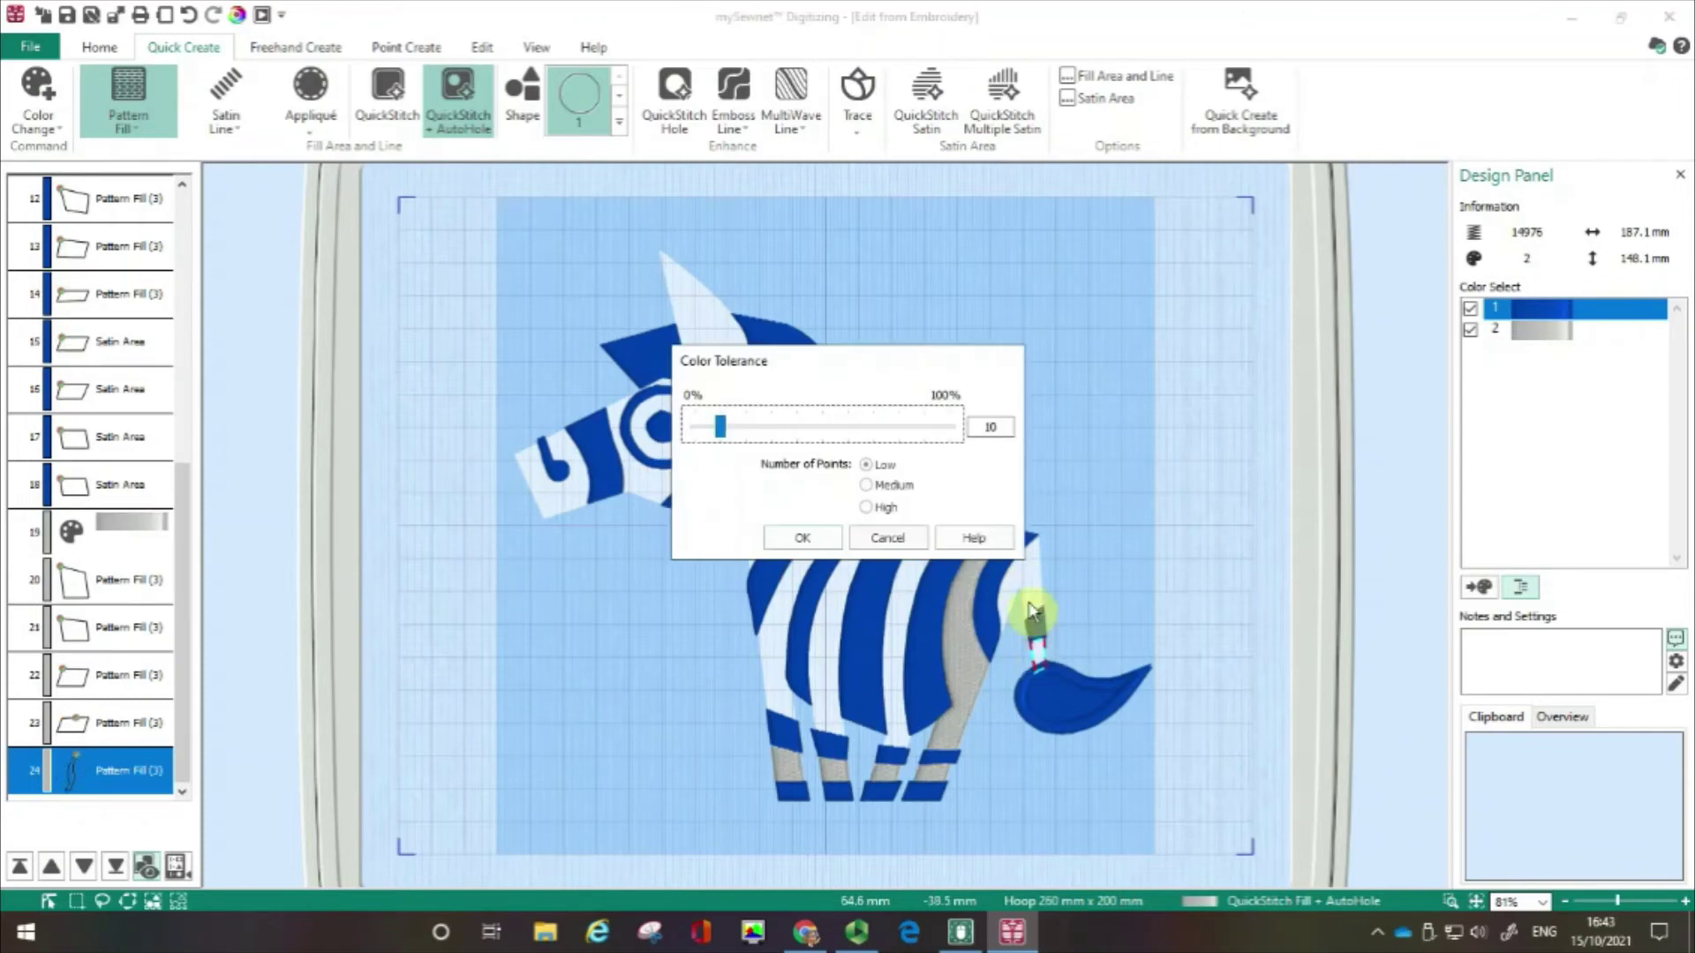
click(790, 538)
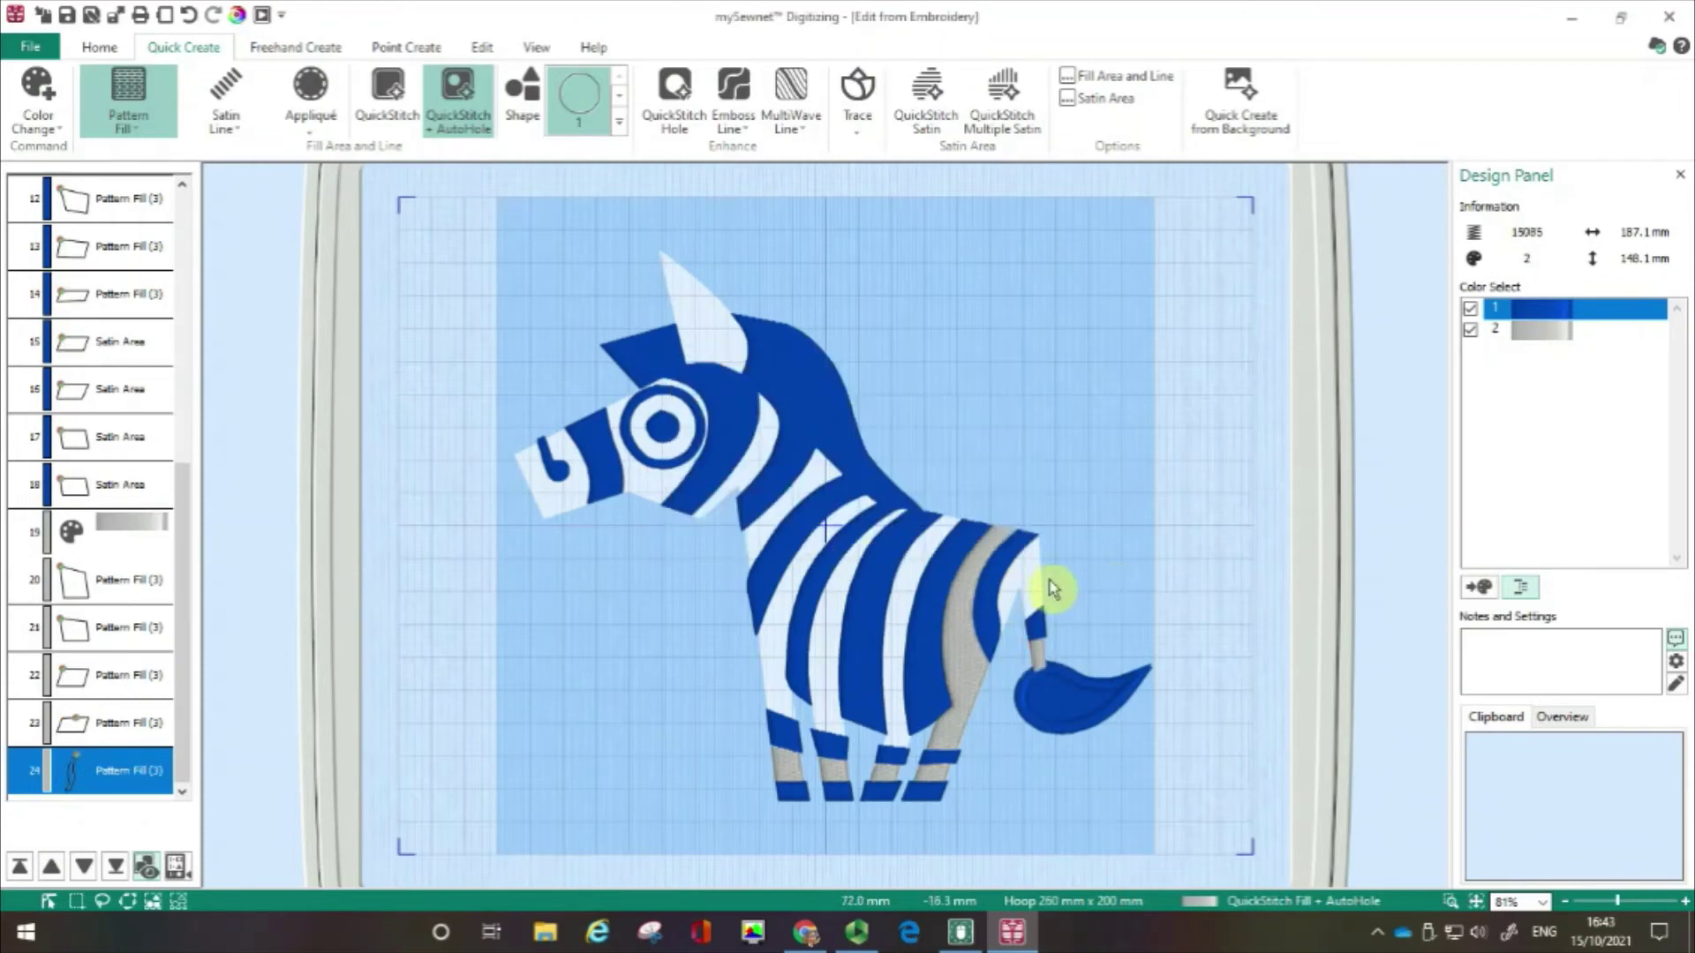
click(1033, 585)
click(823, 539)
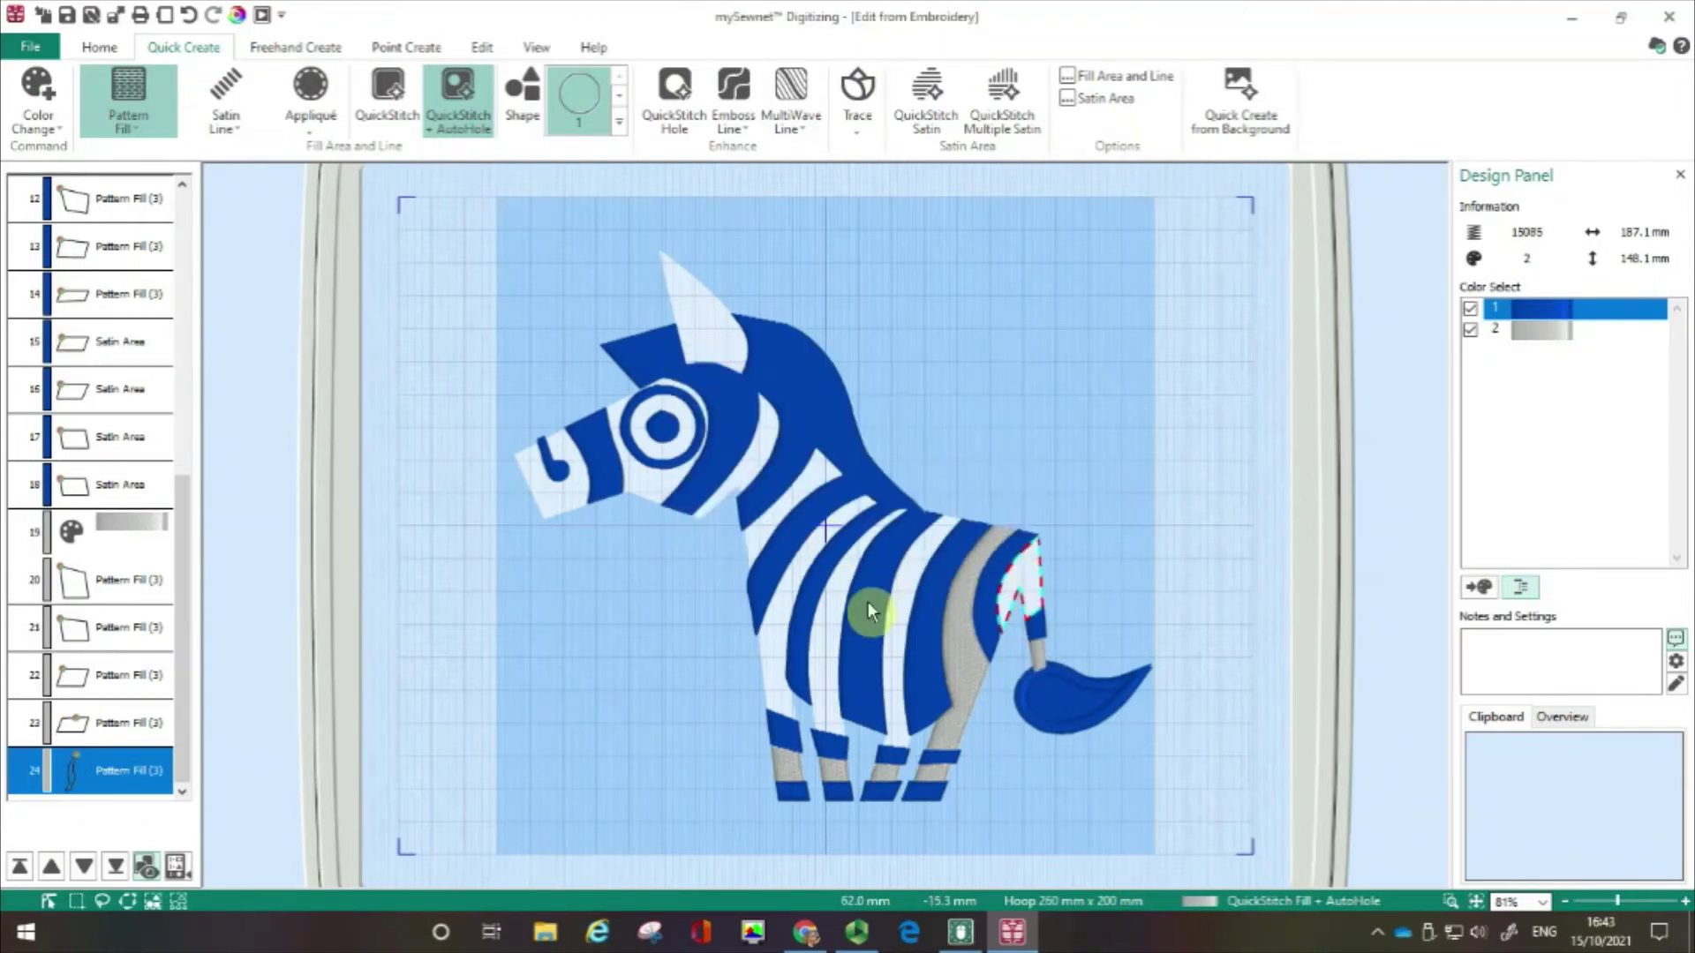
click(897, 662)
click(805, 540)
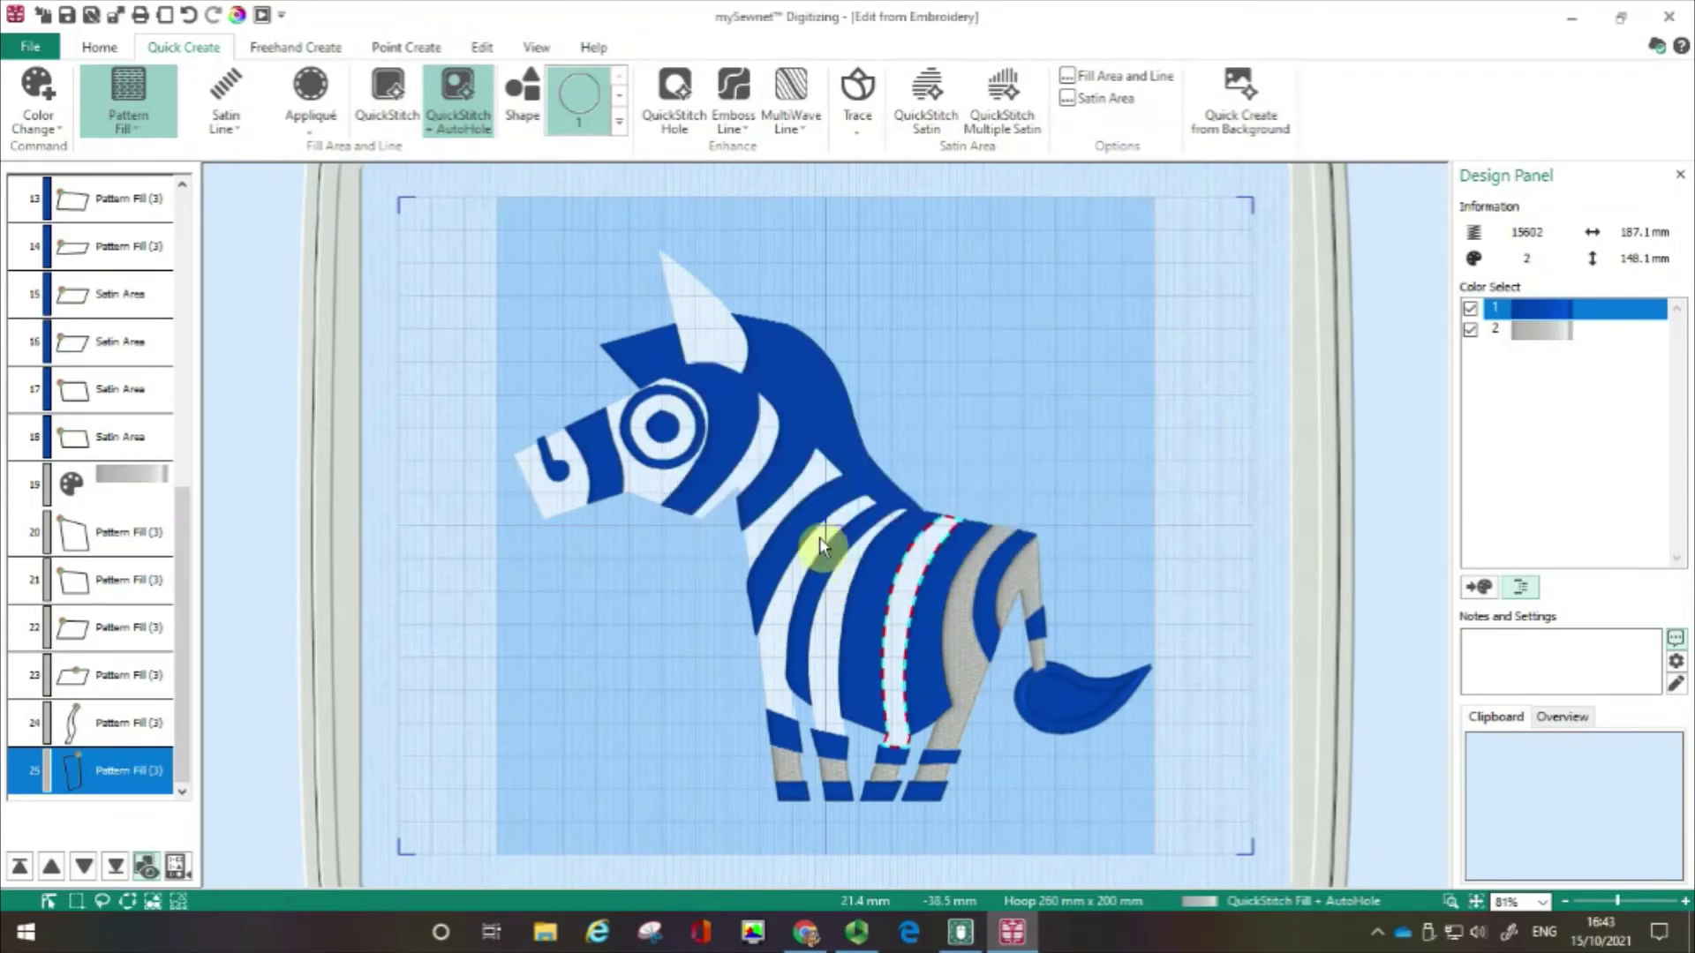
click(830, 620)
click(802, 538)
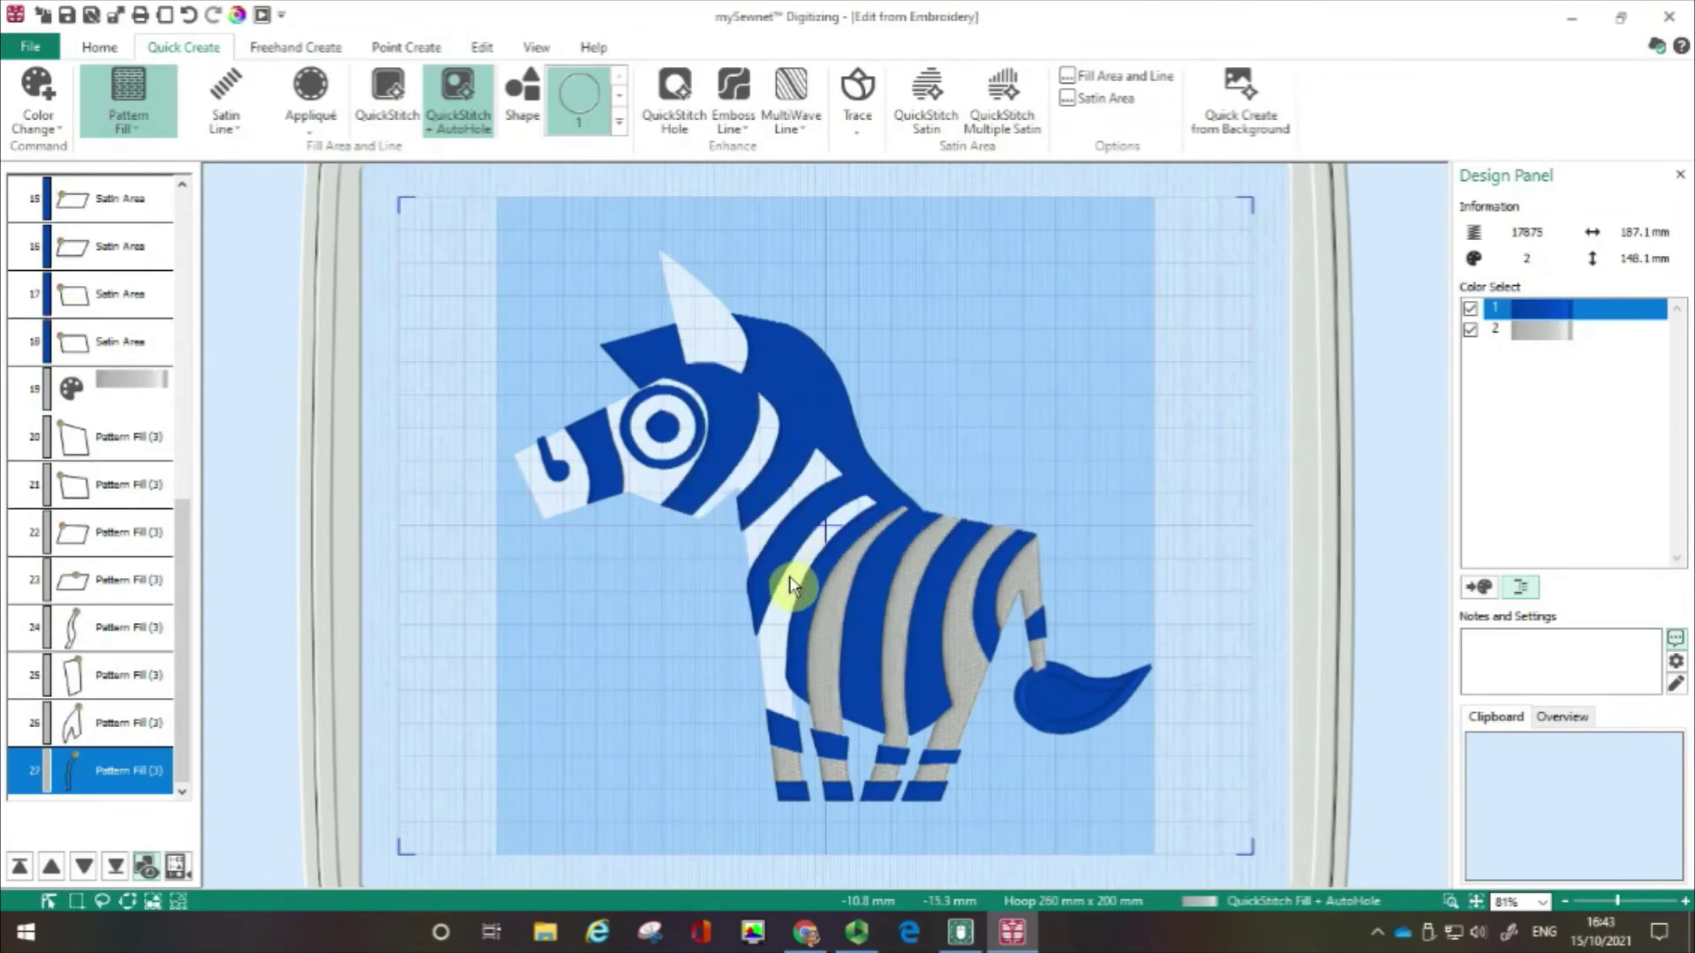
click(796, 572)
click(802, 536)
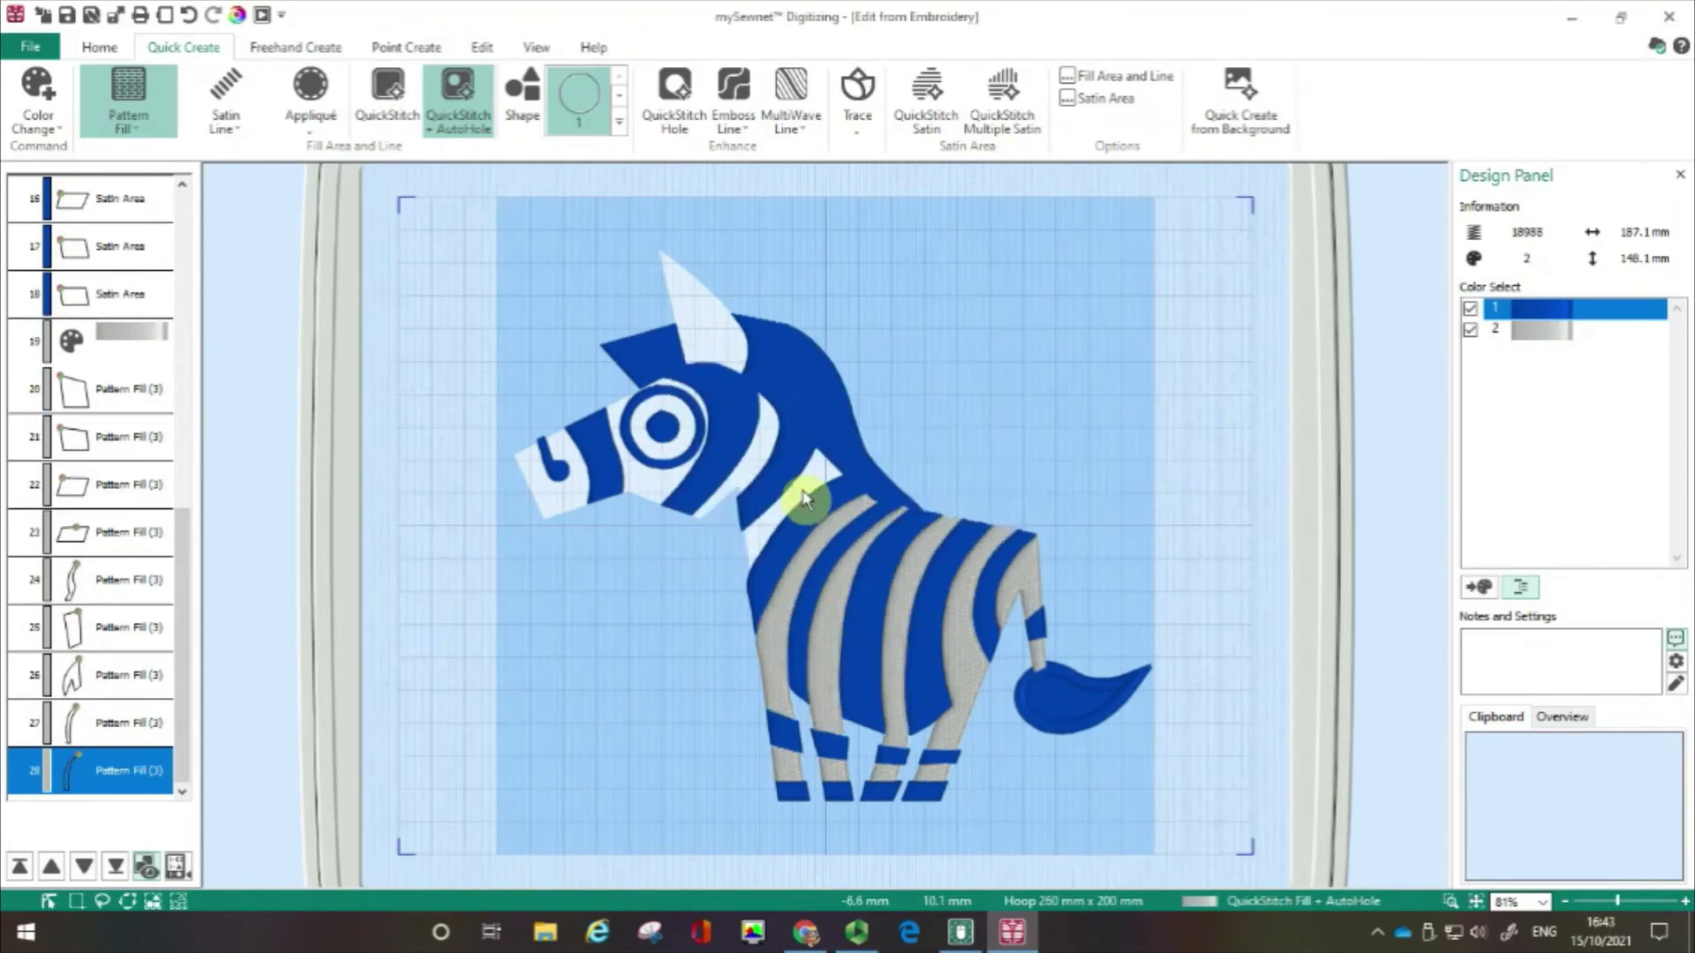
- Fill the neck stripe, eye patch, eye ring, ear and nose with grey
click(797, 492)
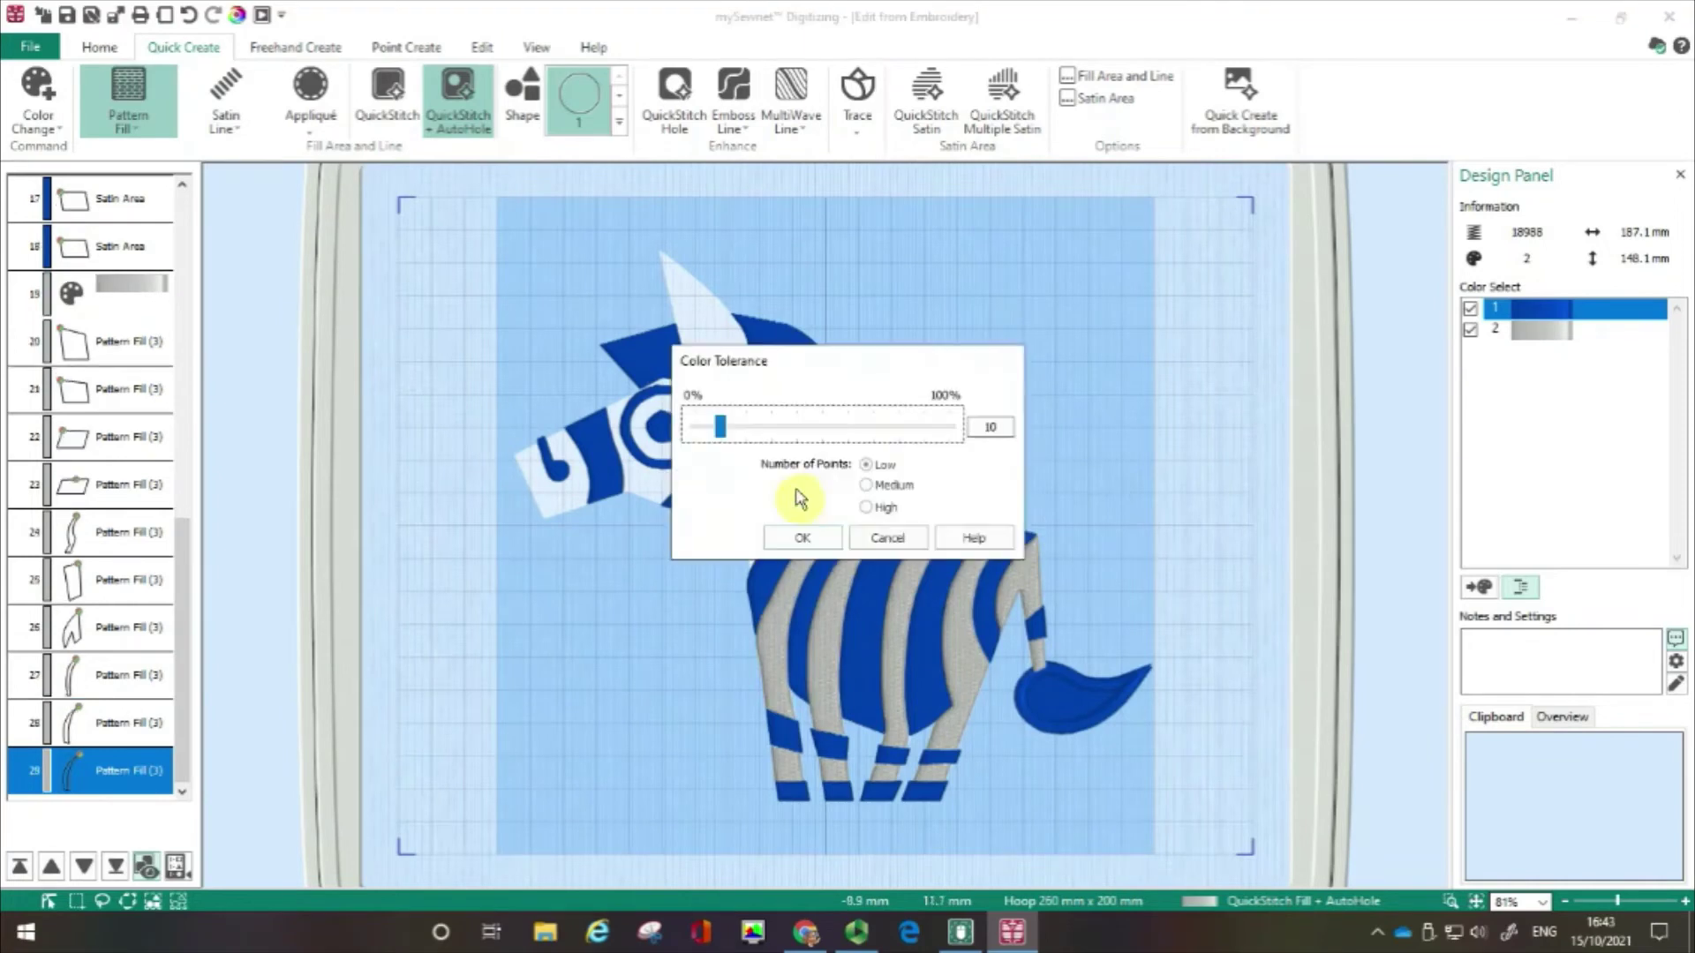
click(801, 536)
click(763, 450)
click(778, 537)
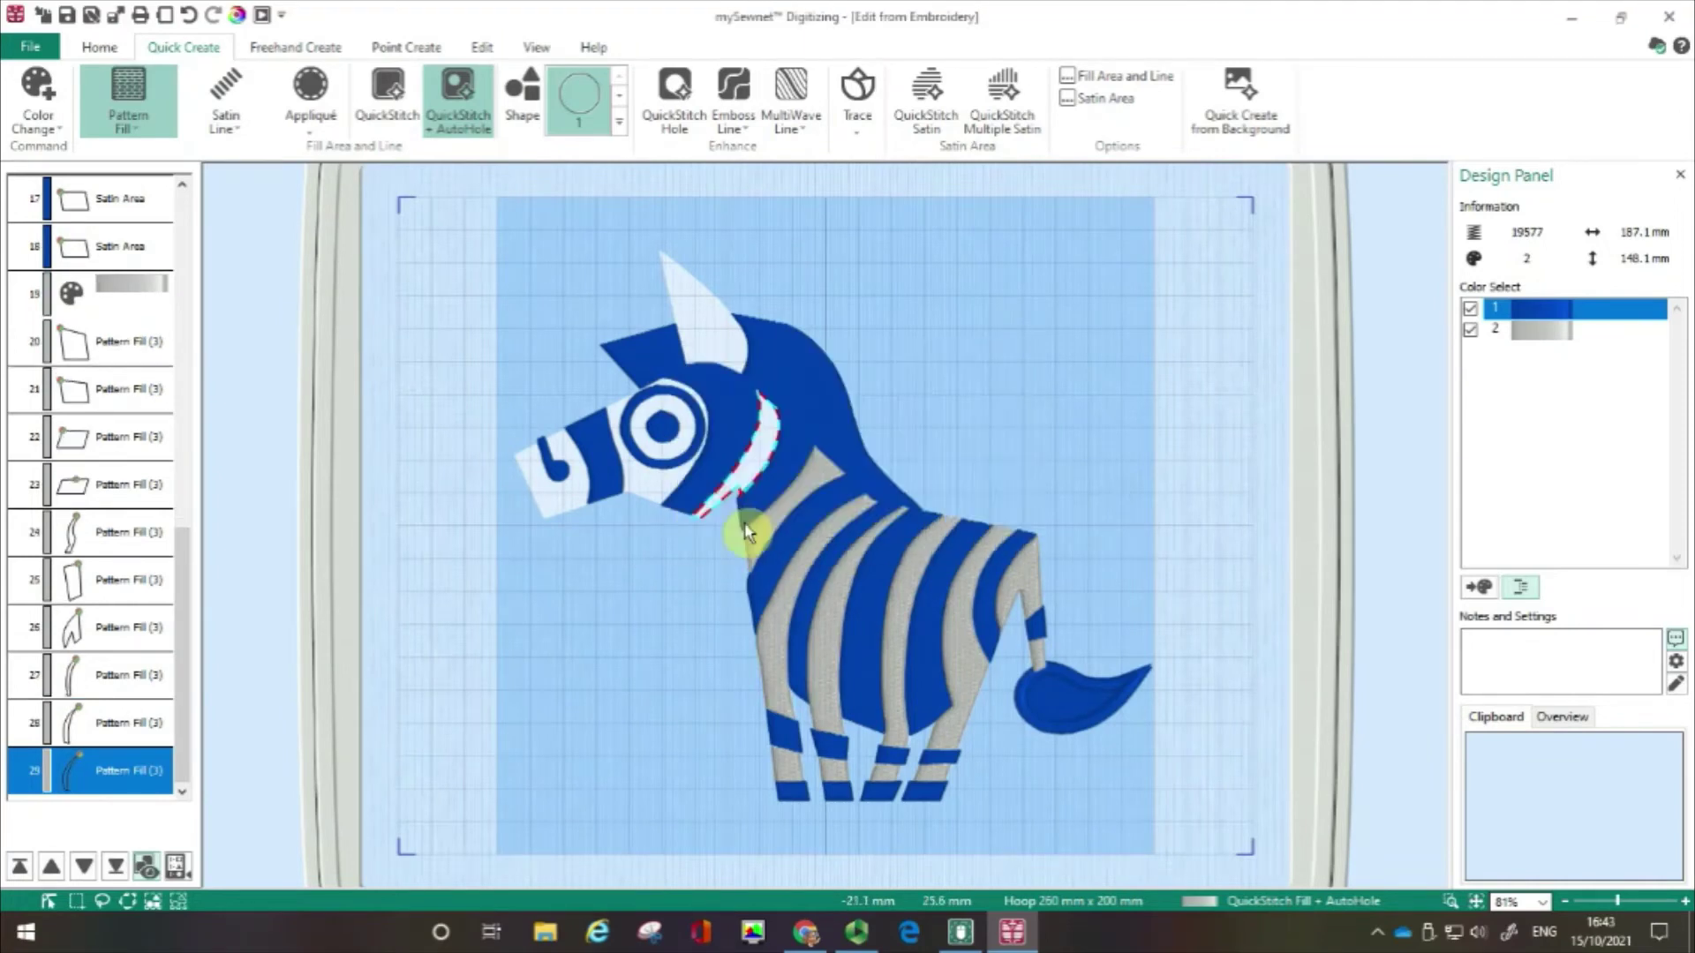
click(670, 488)
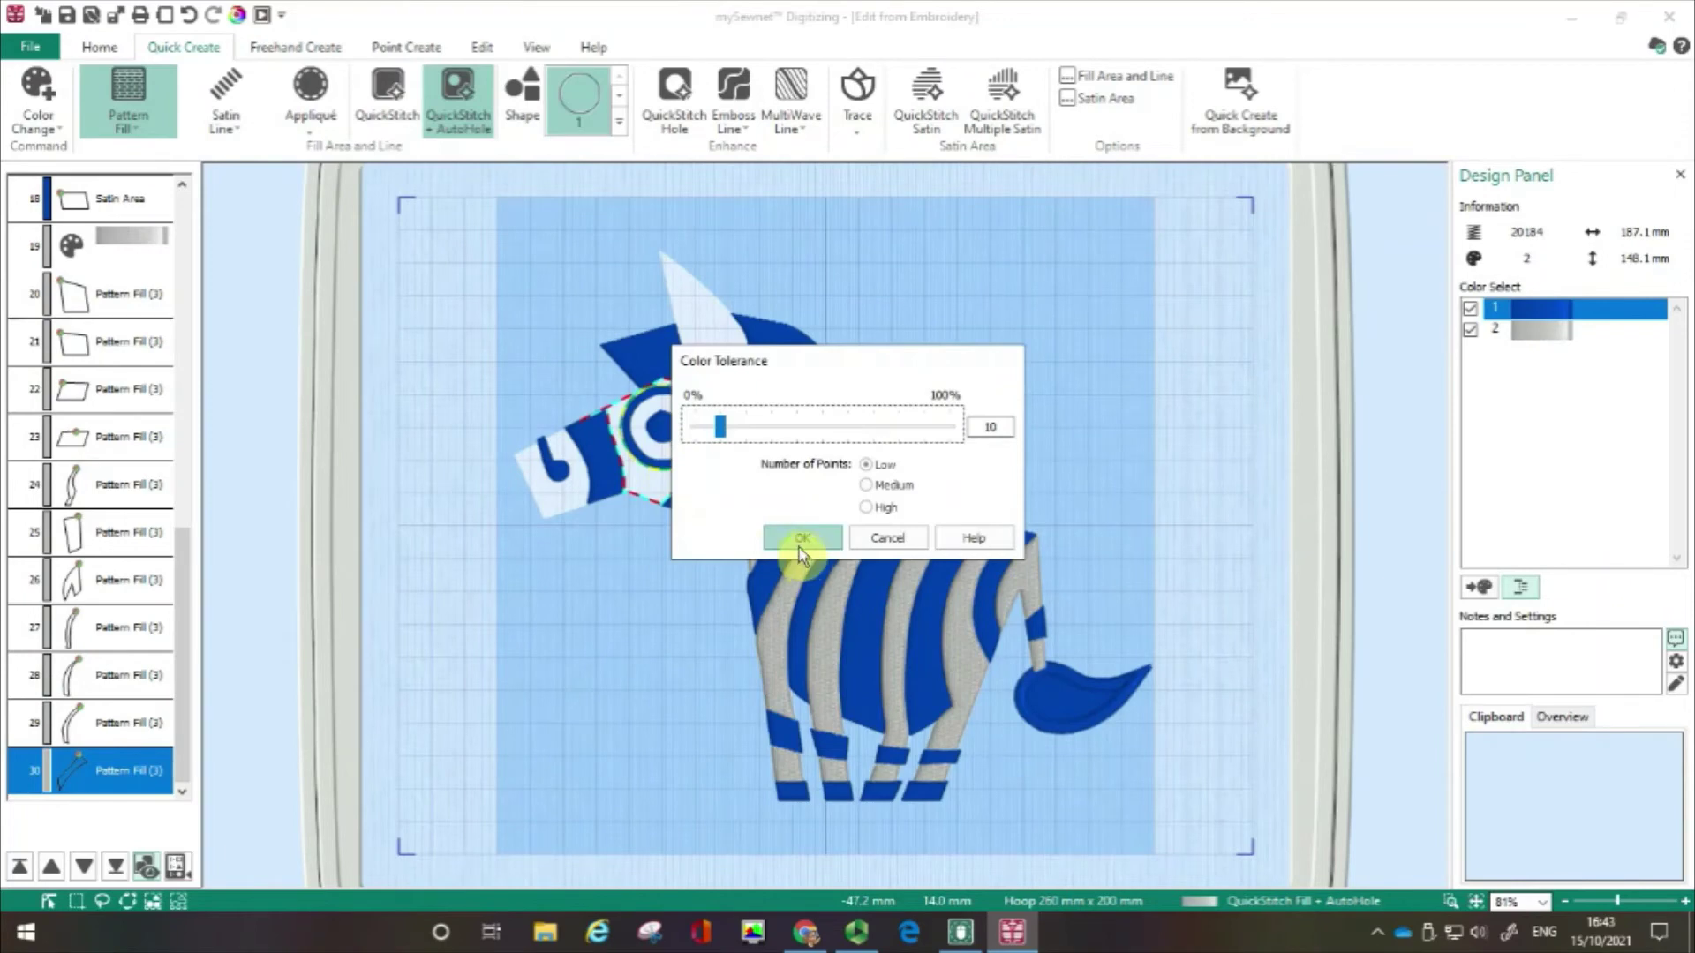
click(790, 536)
click(679, 452)
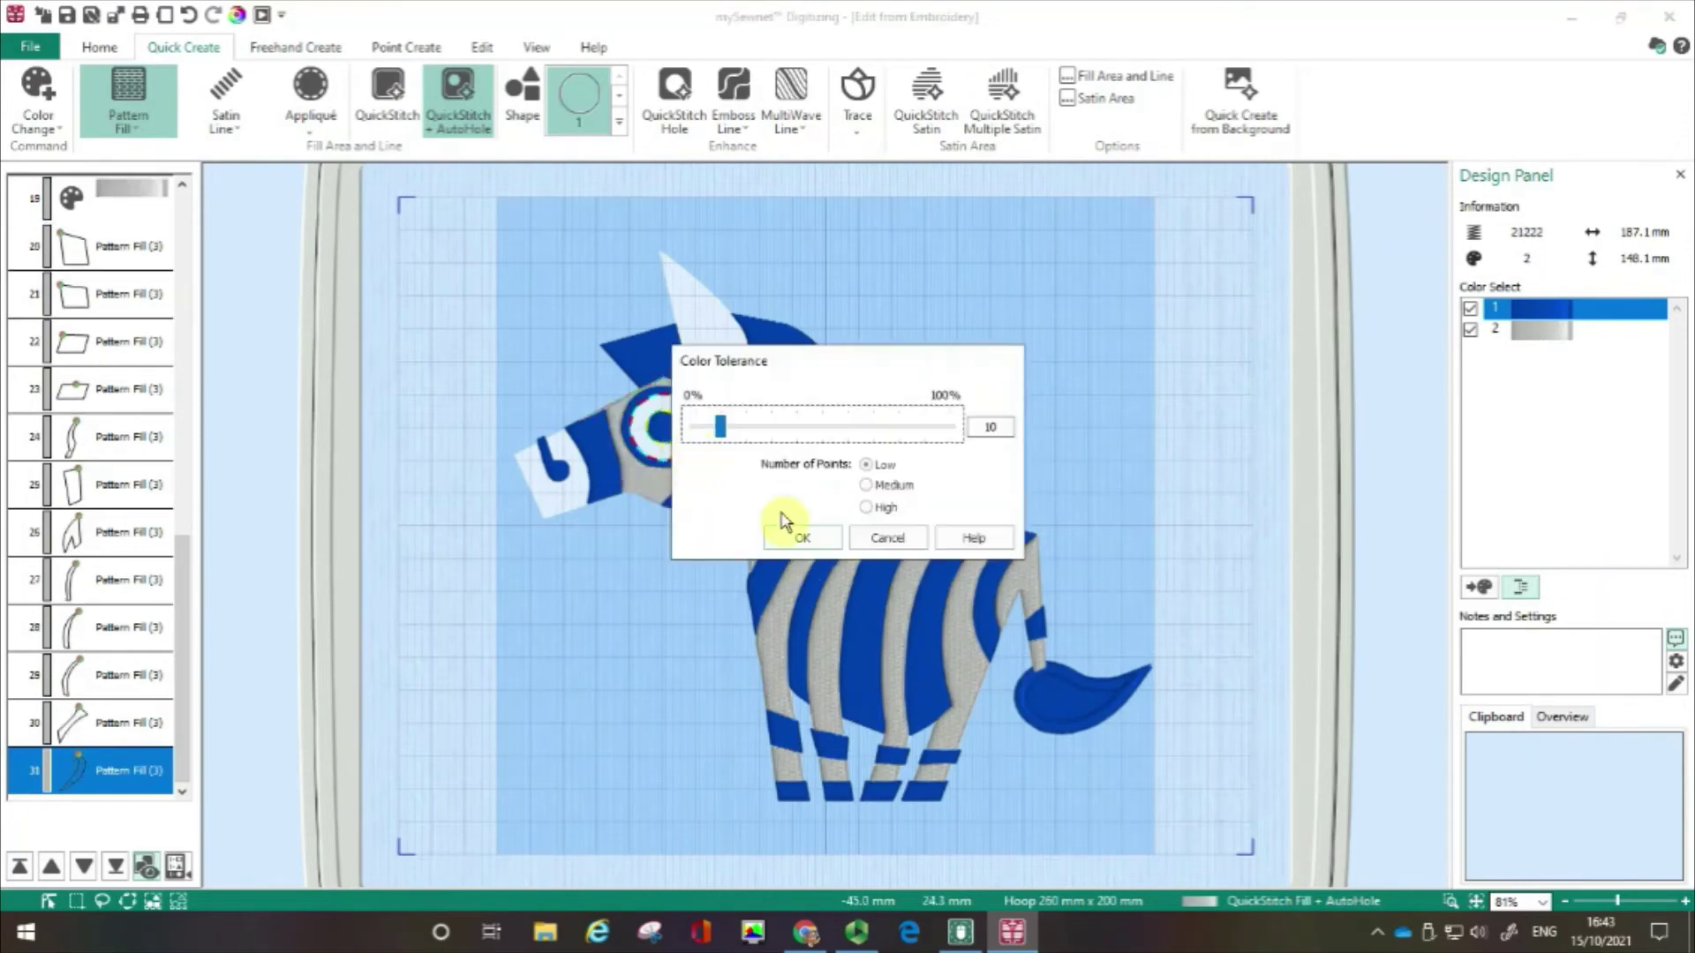
click(798, 535)
click(716, 353)
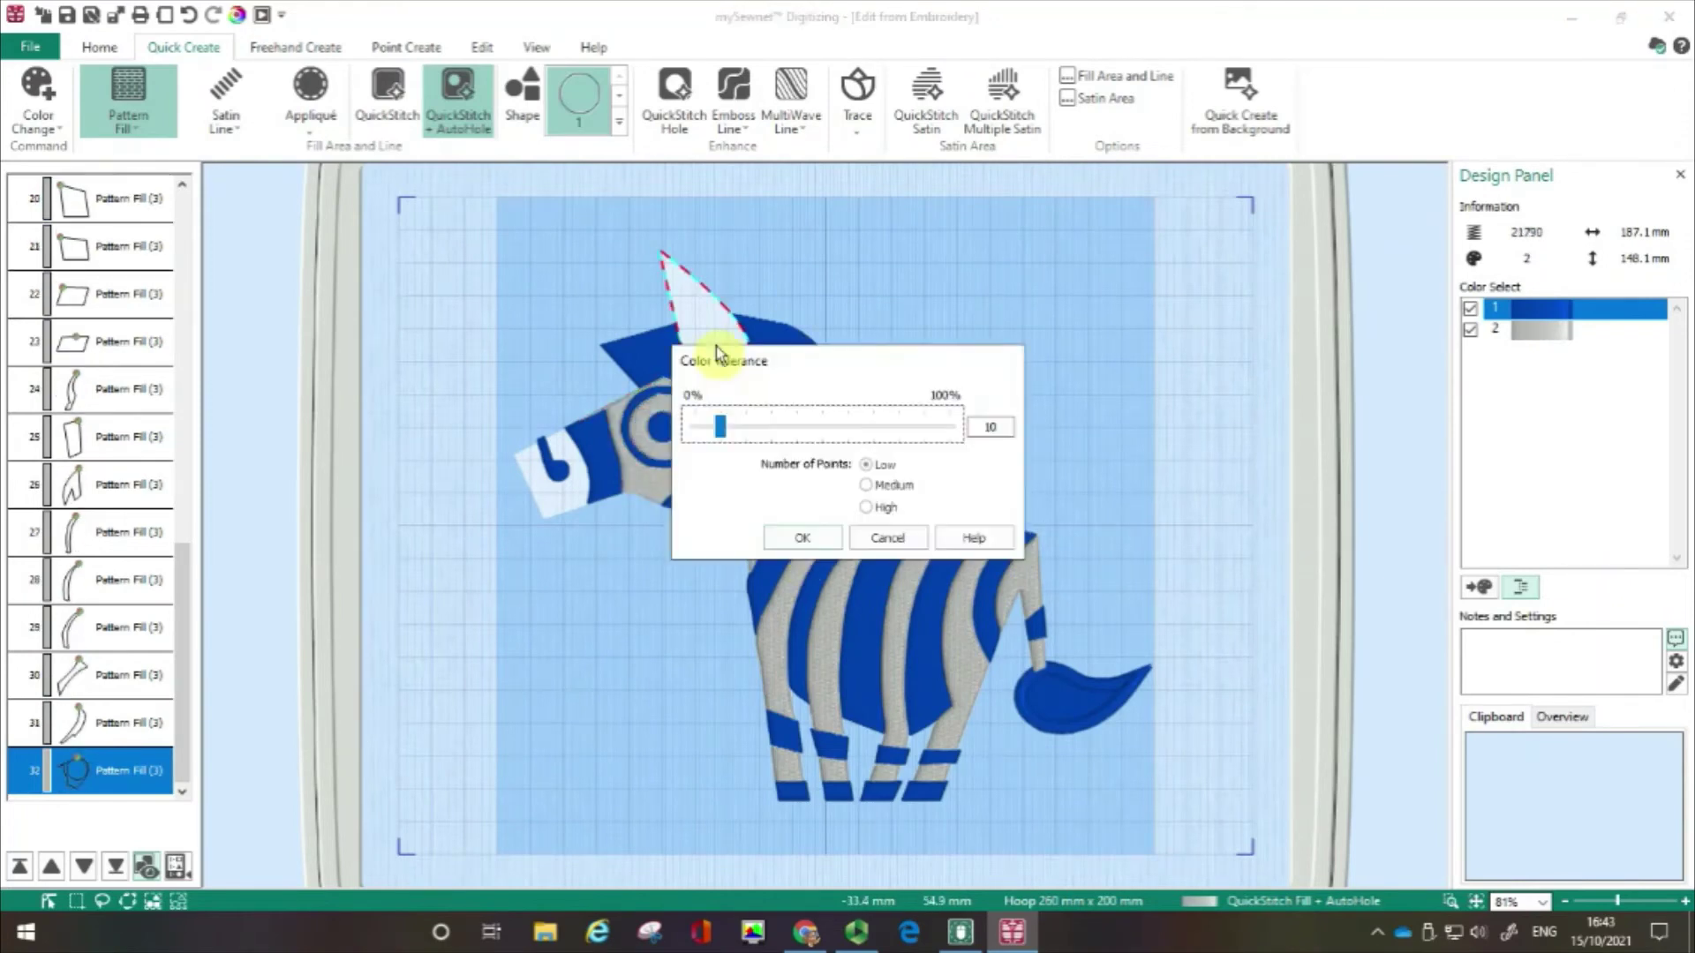
click(790, 534)
click(547, 501)
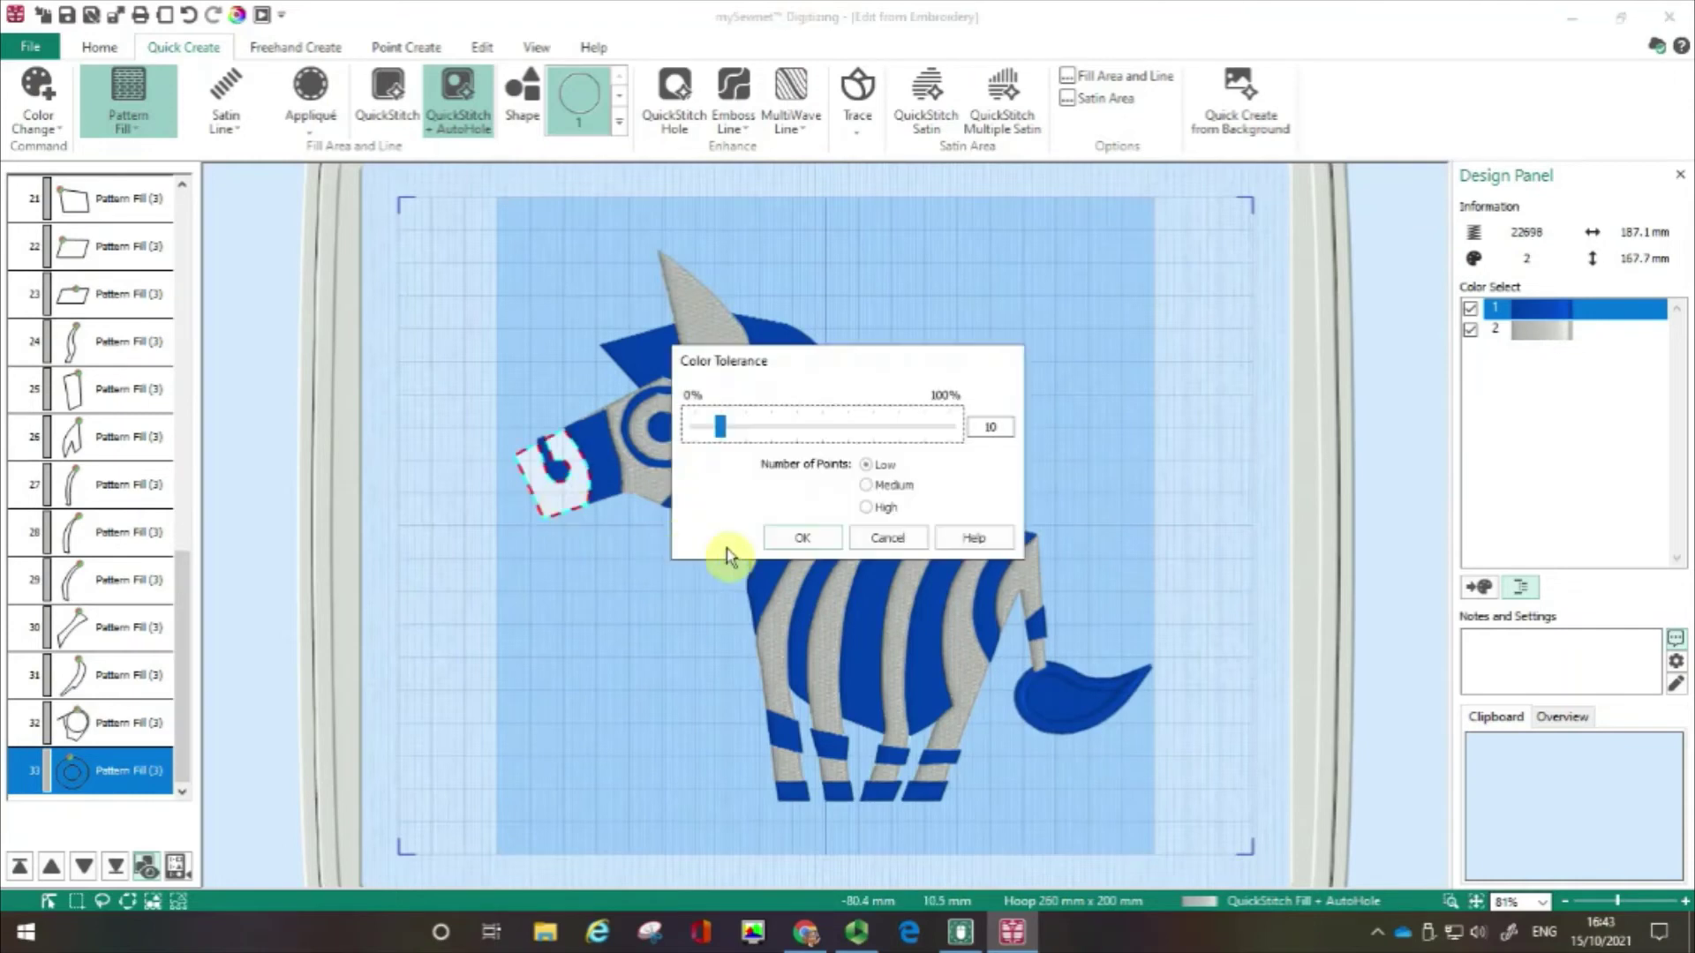
click(788, 542)
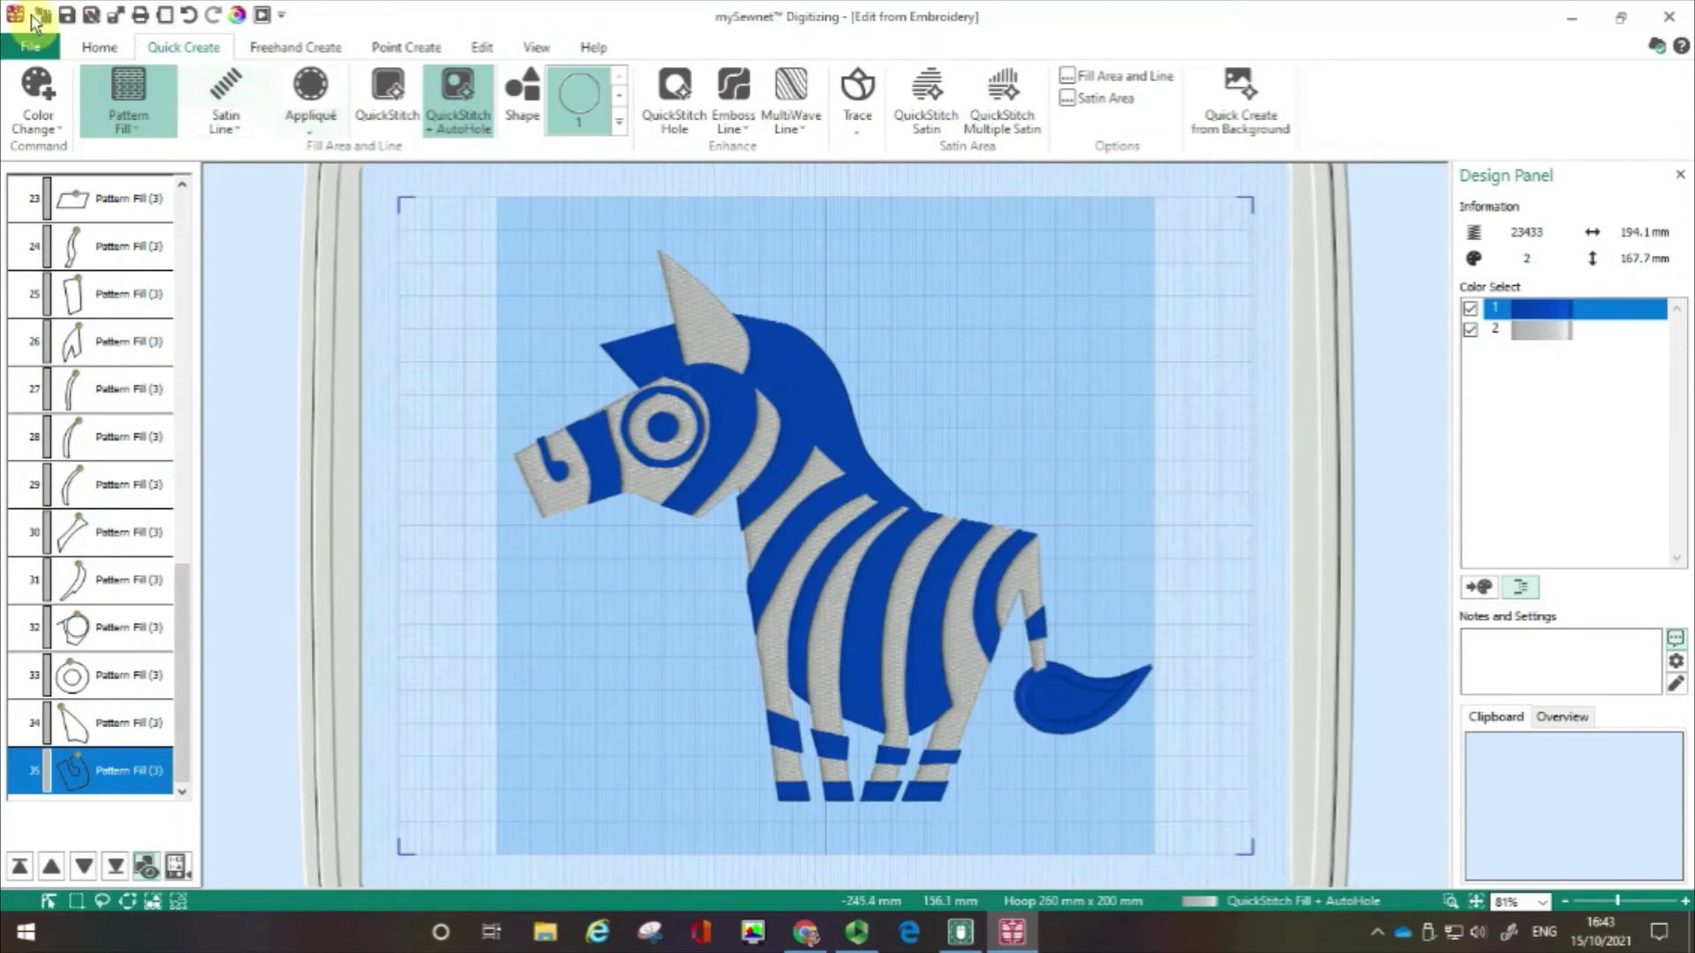
click(237, 18)
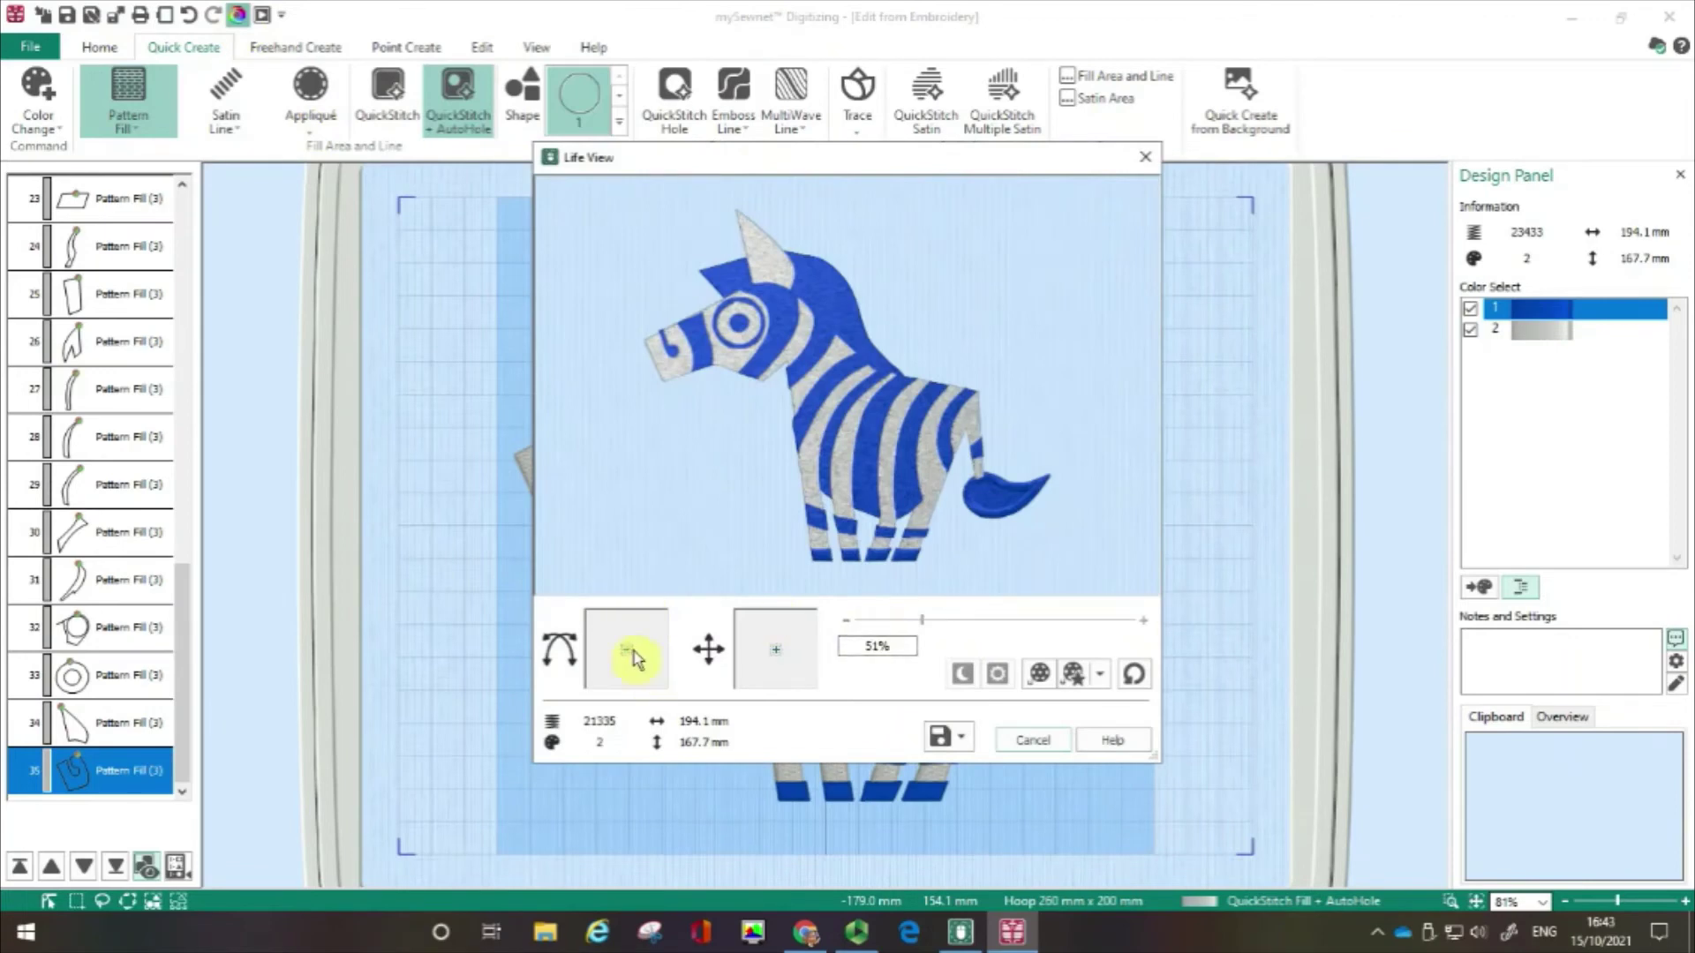
mouse_move(632, 655)
mouse_down()
mouse_move(646, 657)
mouse_move(621, 664)
mouse_up()
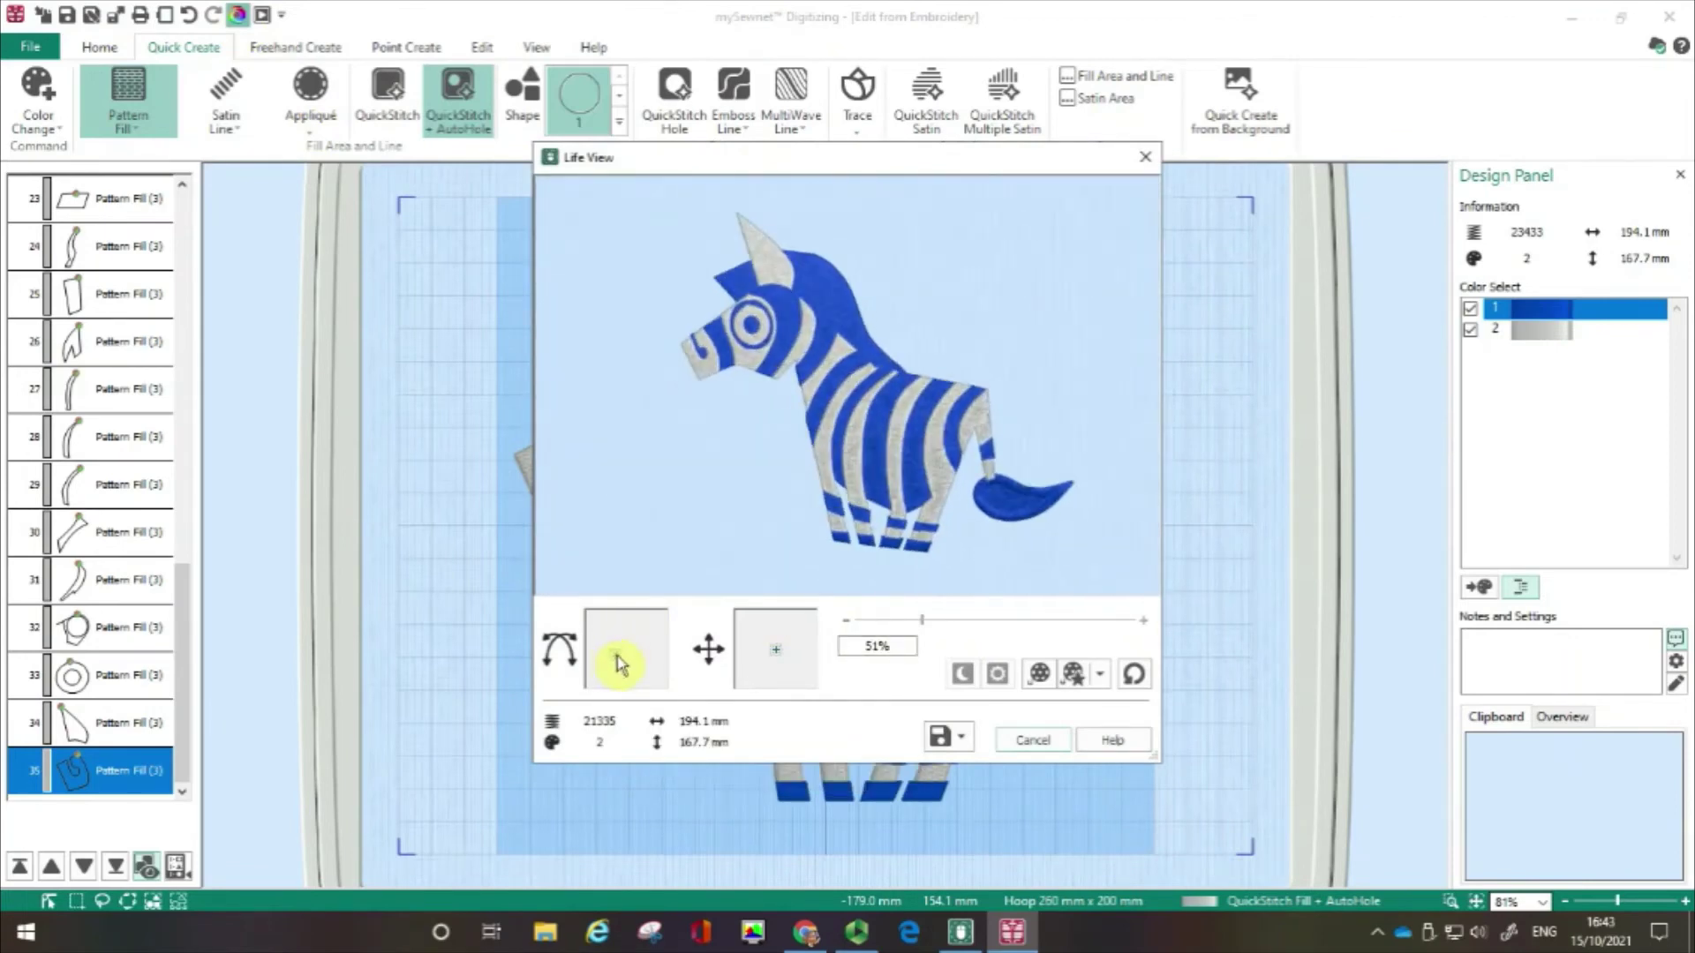
click(1145, 161)
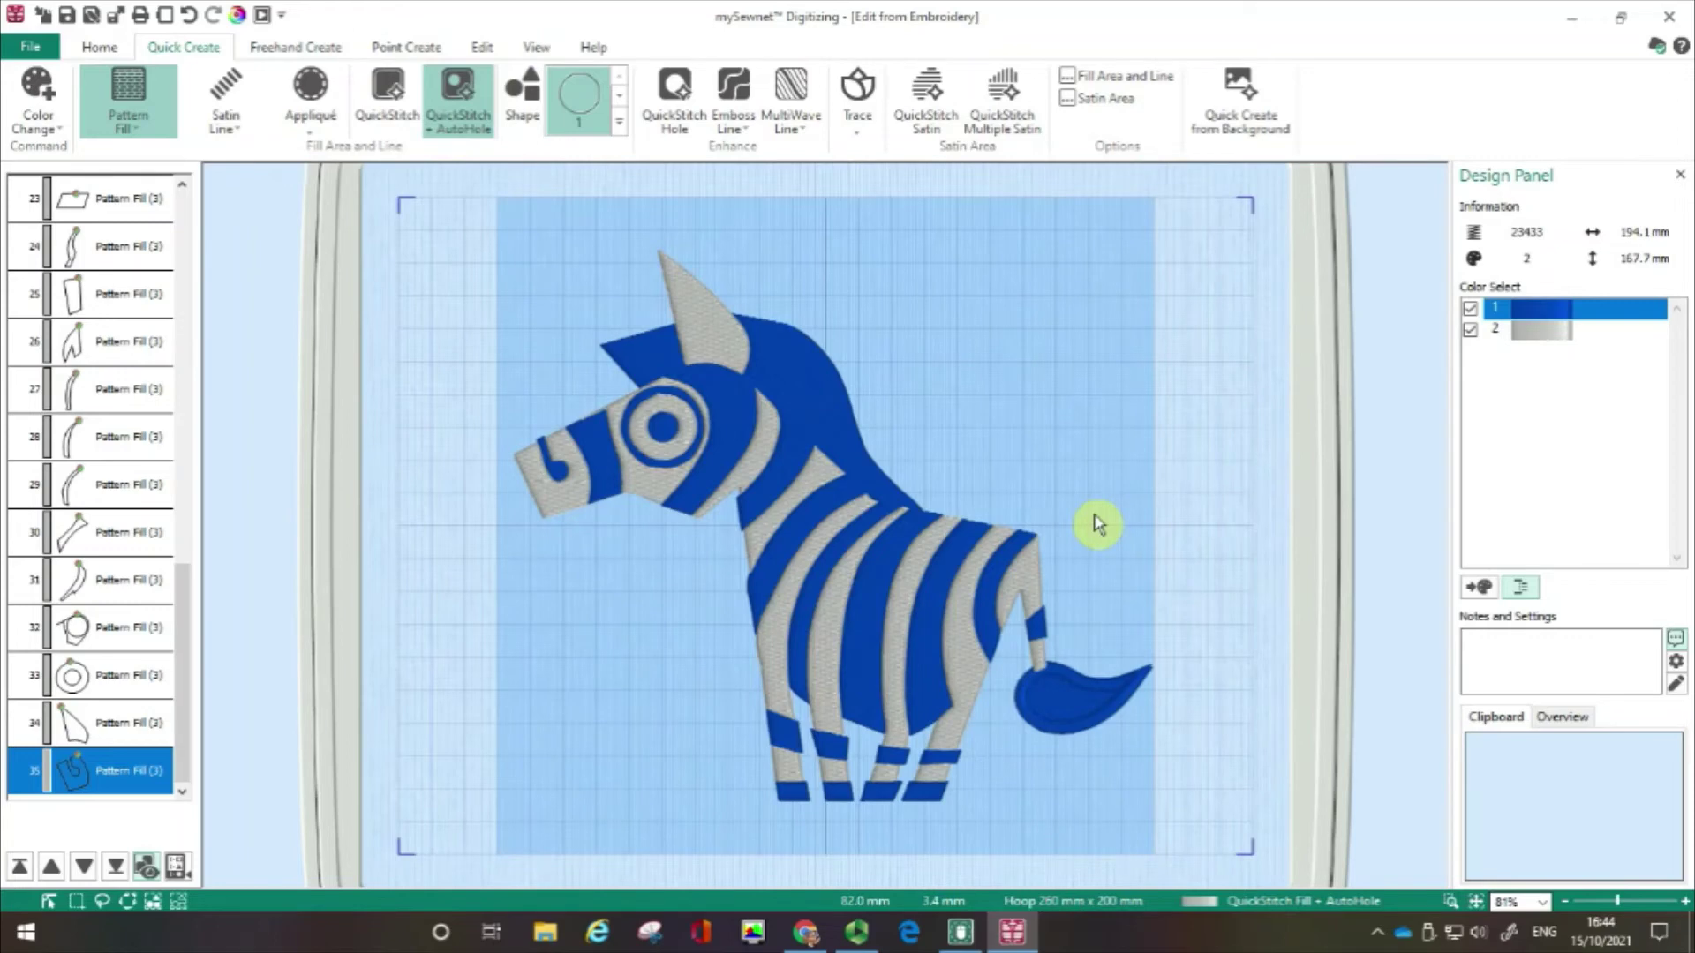
- Add yellow 2462 Sunflower as the next thread colour
click(33, 85)
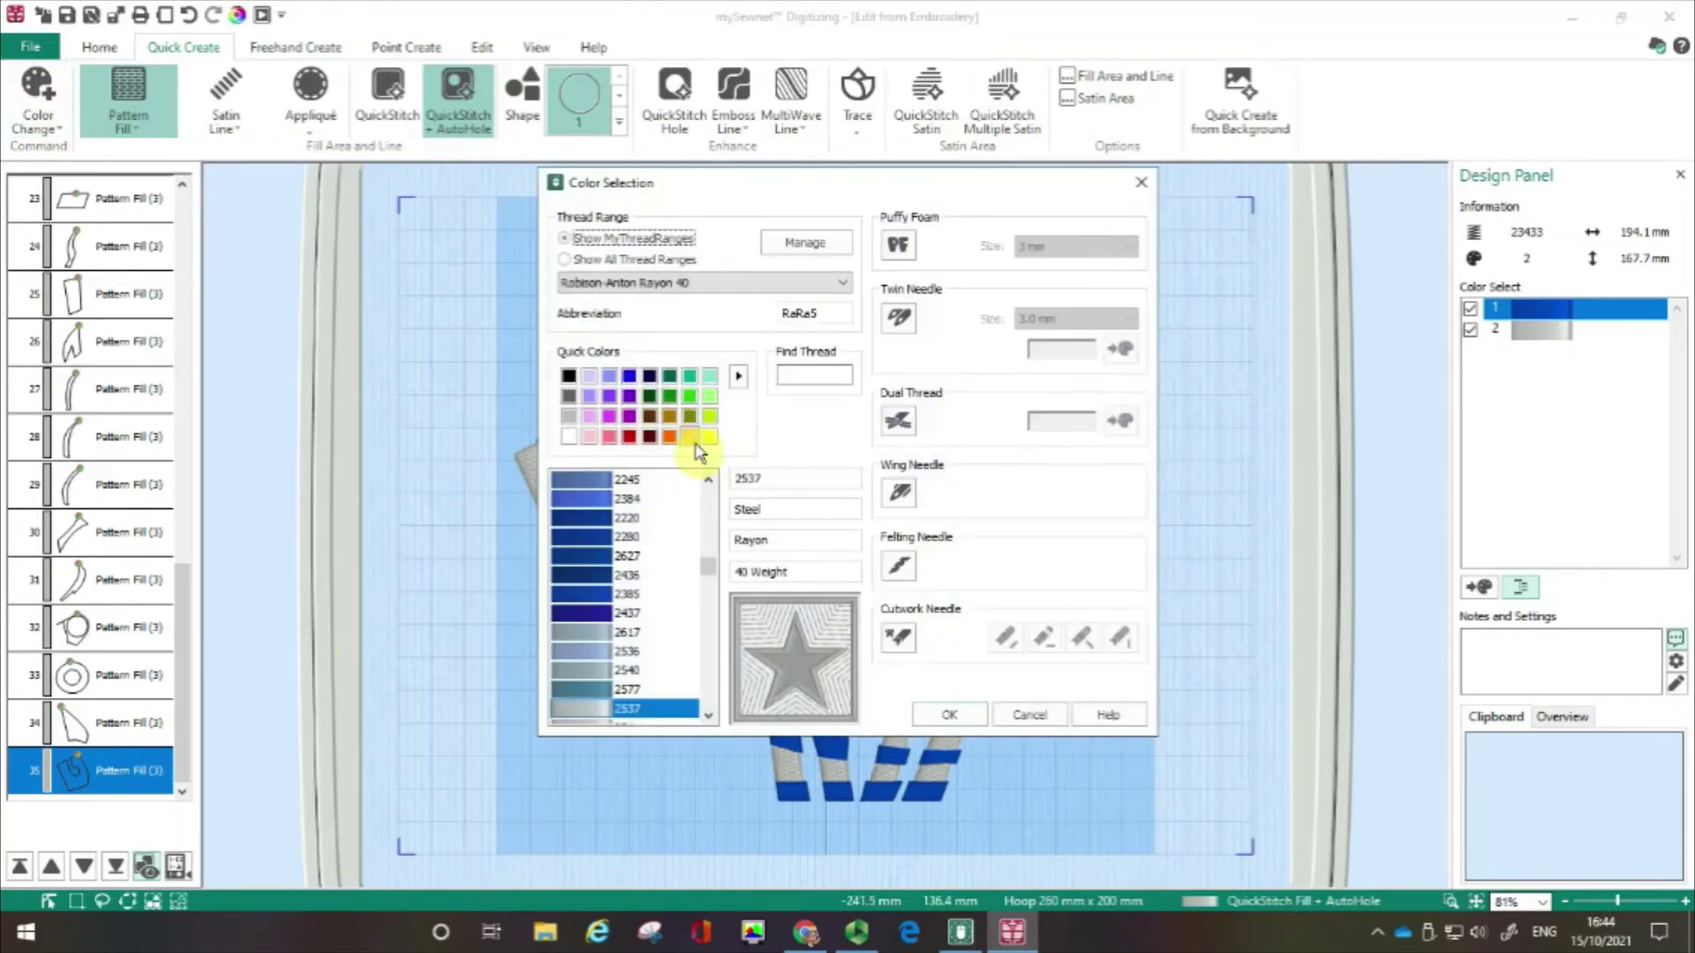
click(709, 436)
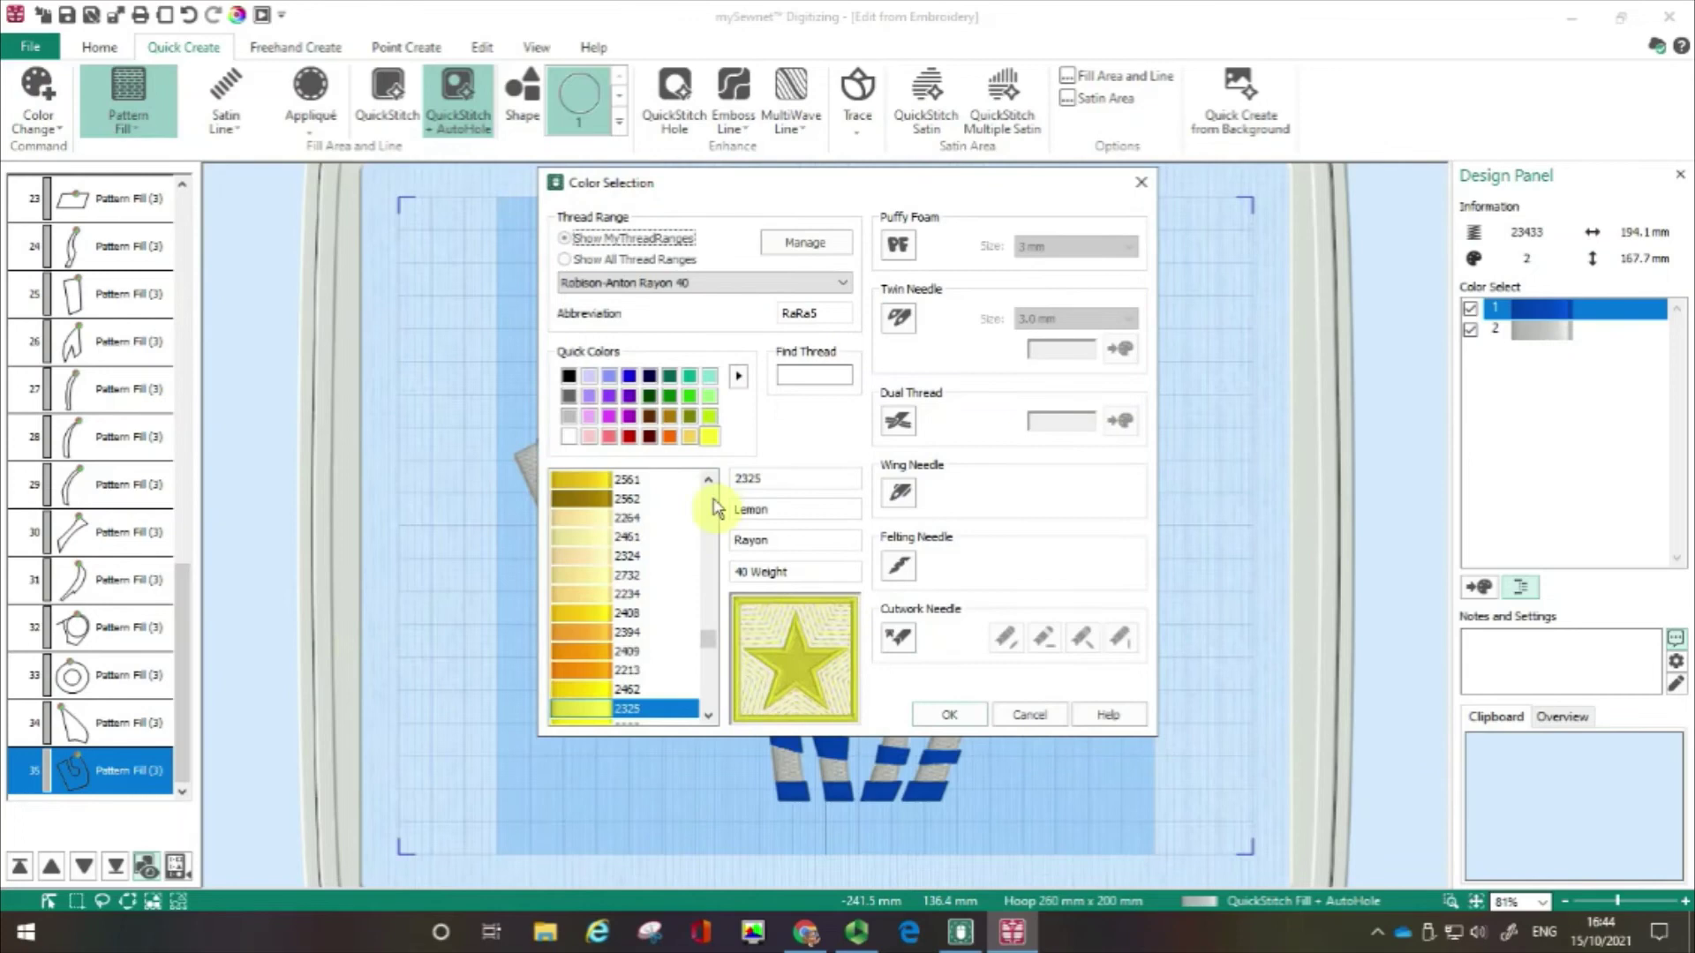
click(606, 690)
click(946, 726)
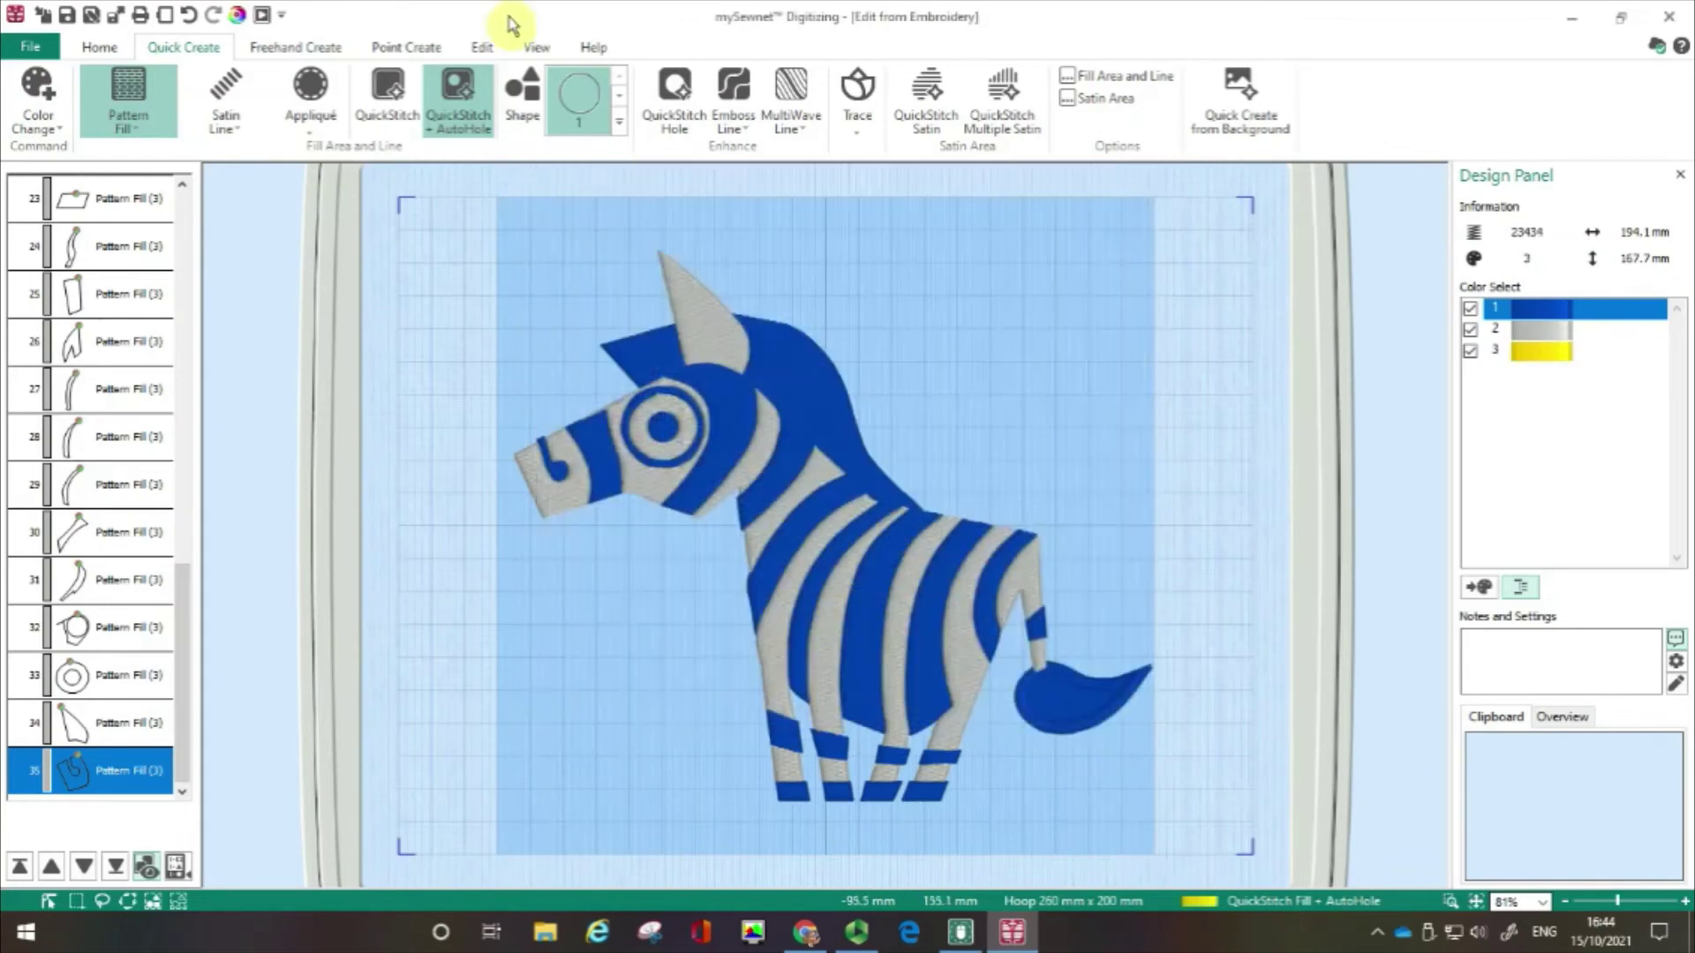
- Insert circle shape 1 and shrink it into a small sun at the hoop's upper right
click(622, 129)
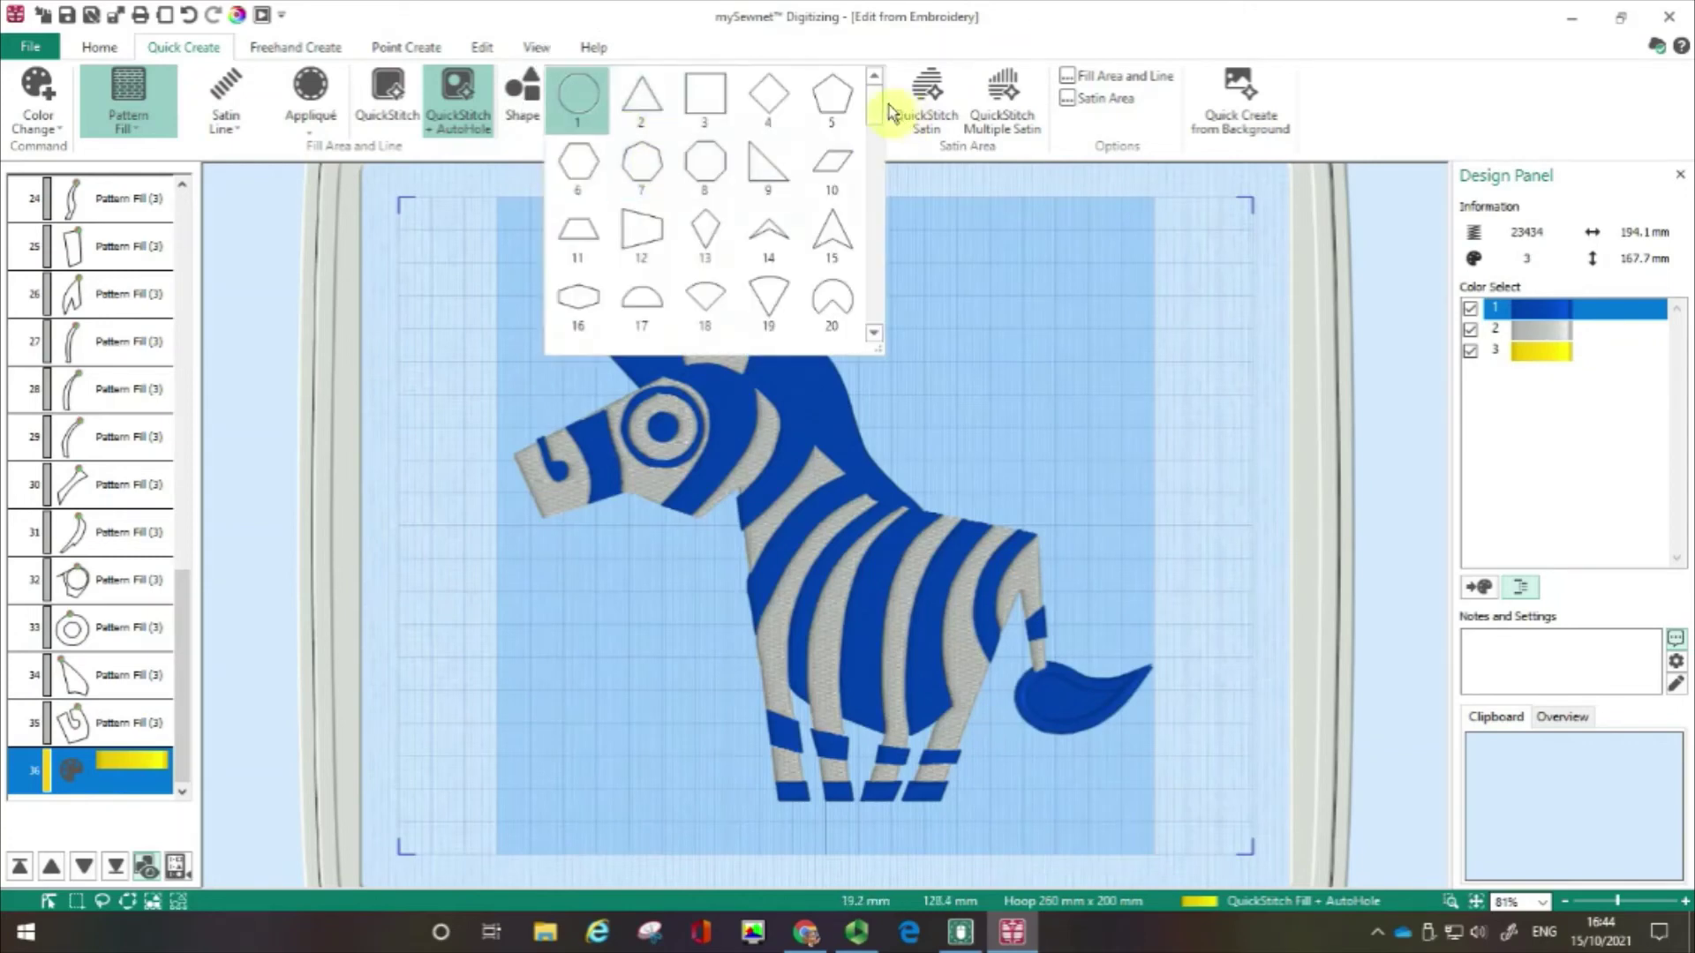
mouse_move(879, 106)
mouse_down()
mouse_move(876, 309)
mouse_move(874, 89)
mouse_up()
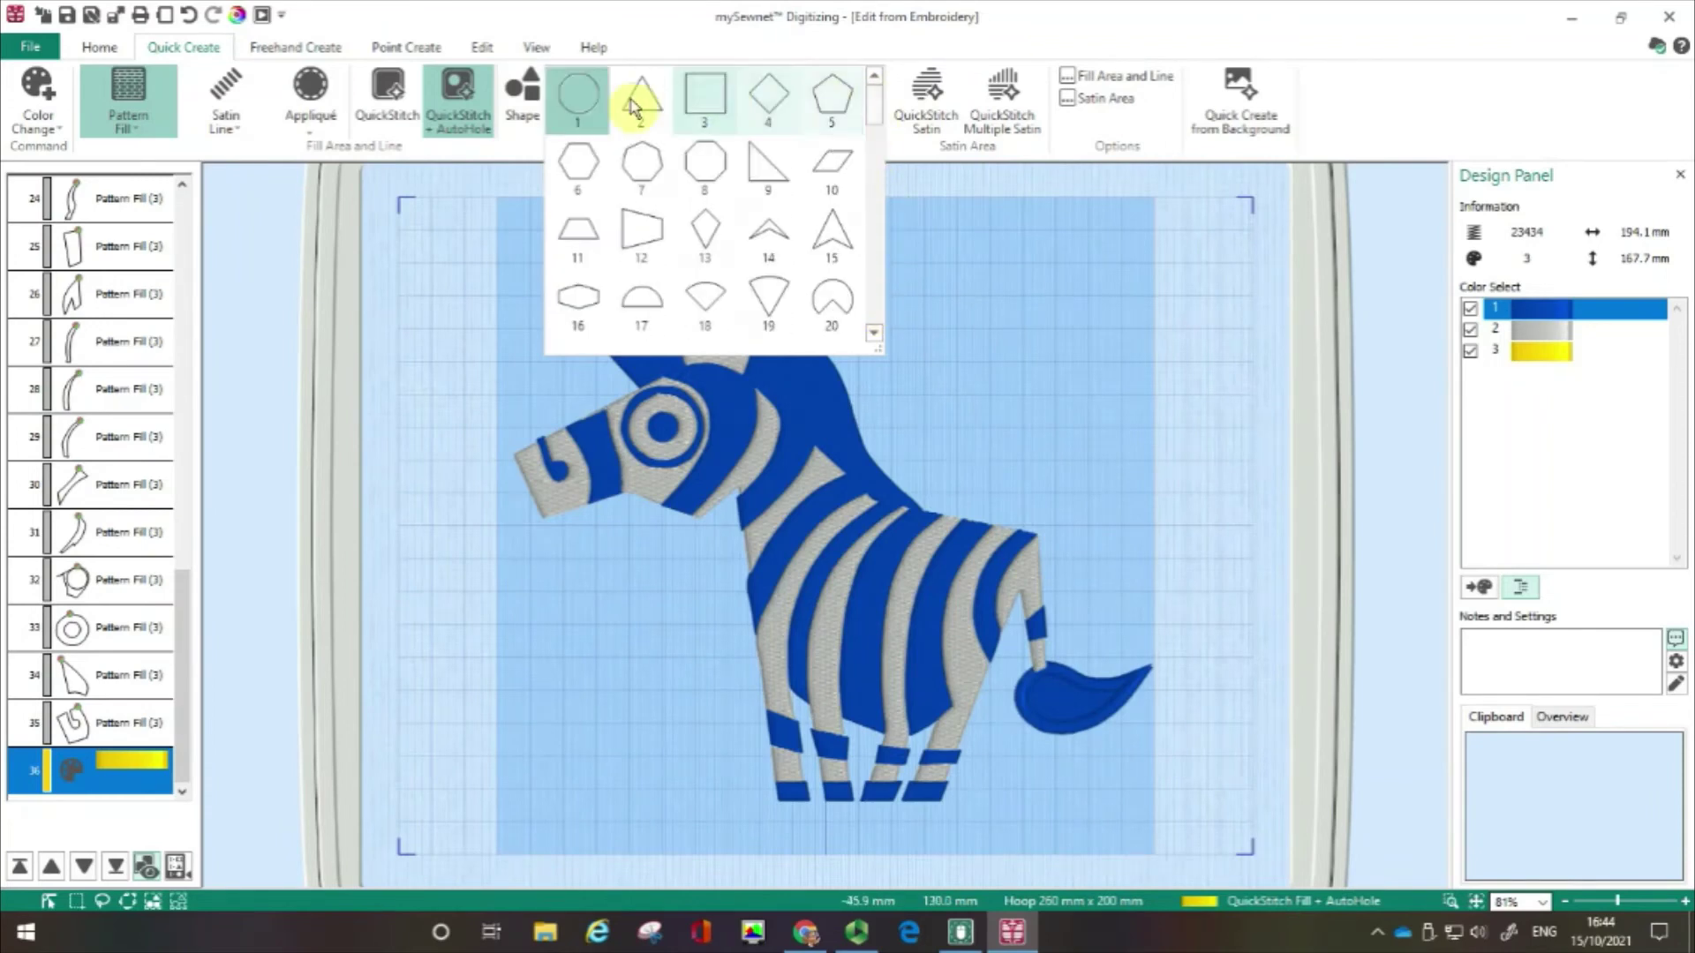
click(579, 99)
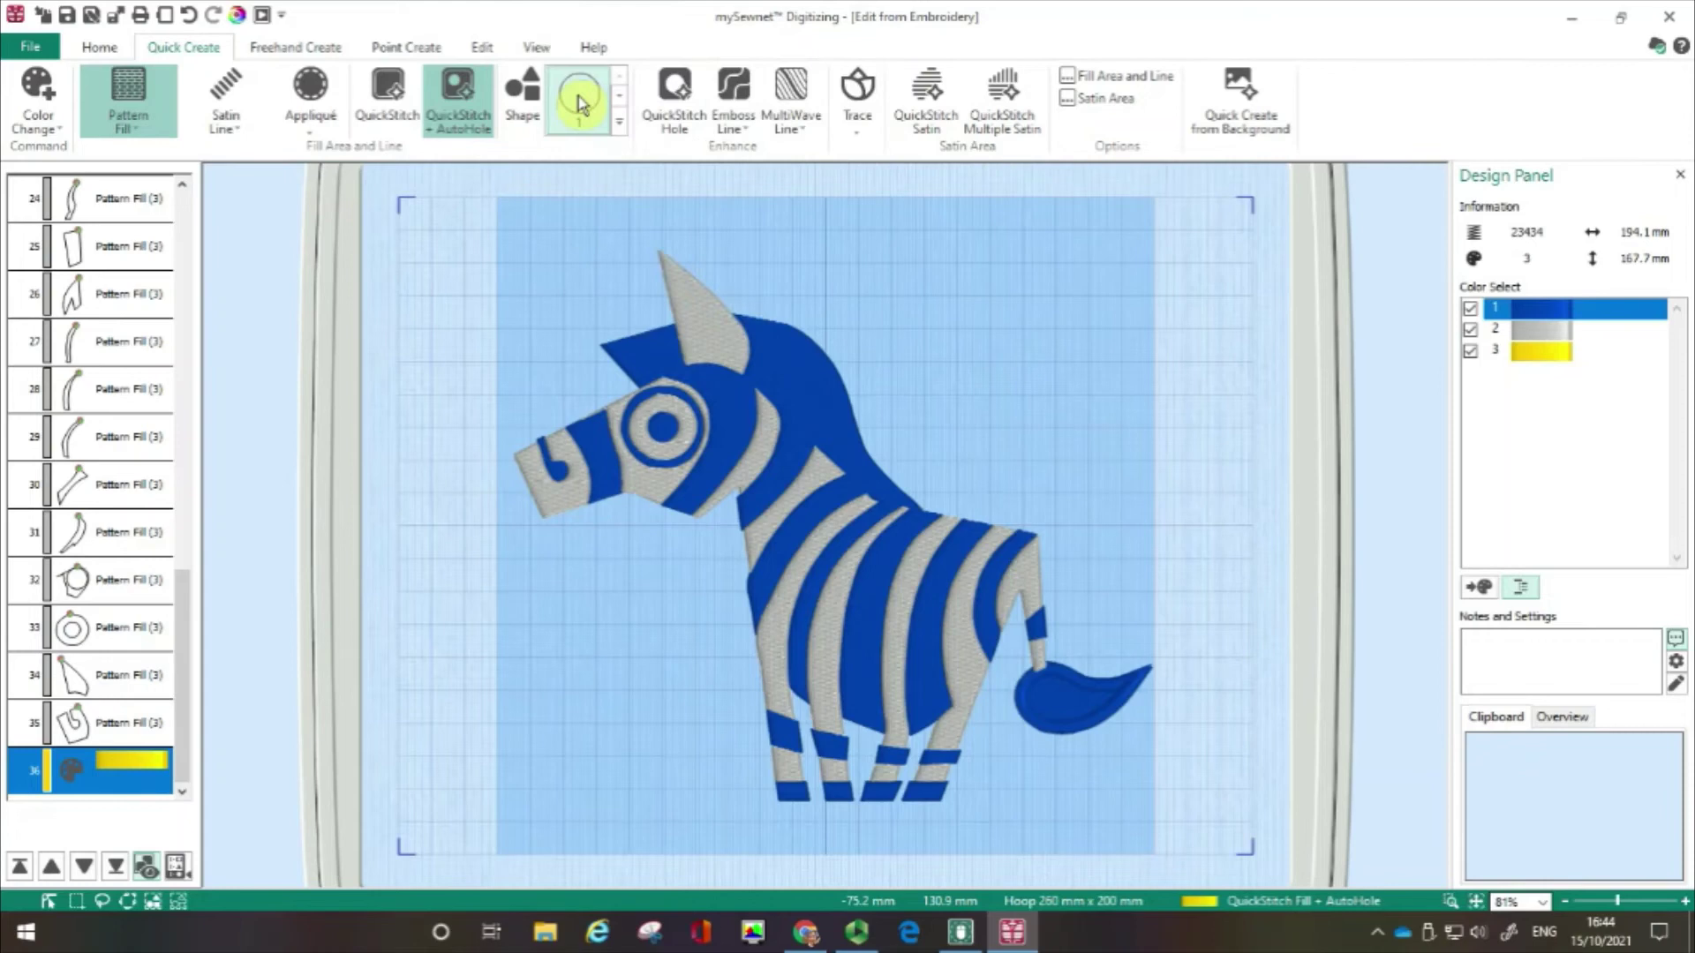
click(527, 98)
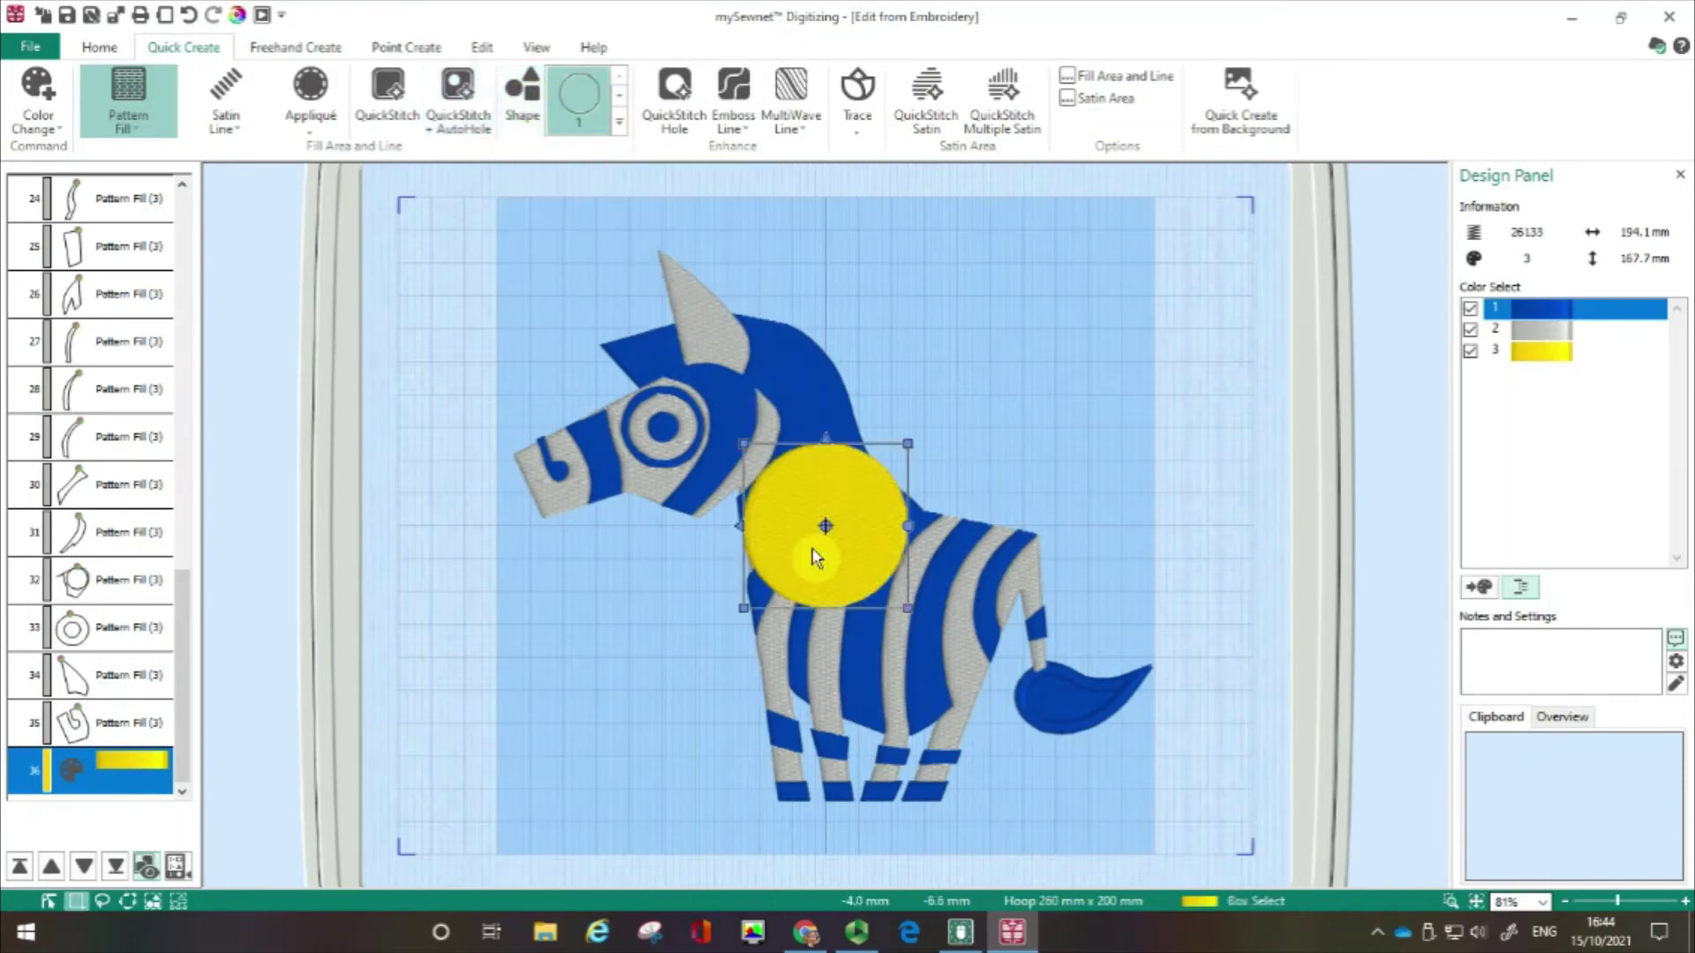
drag(886, 539, 1103, 373)
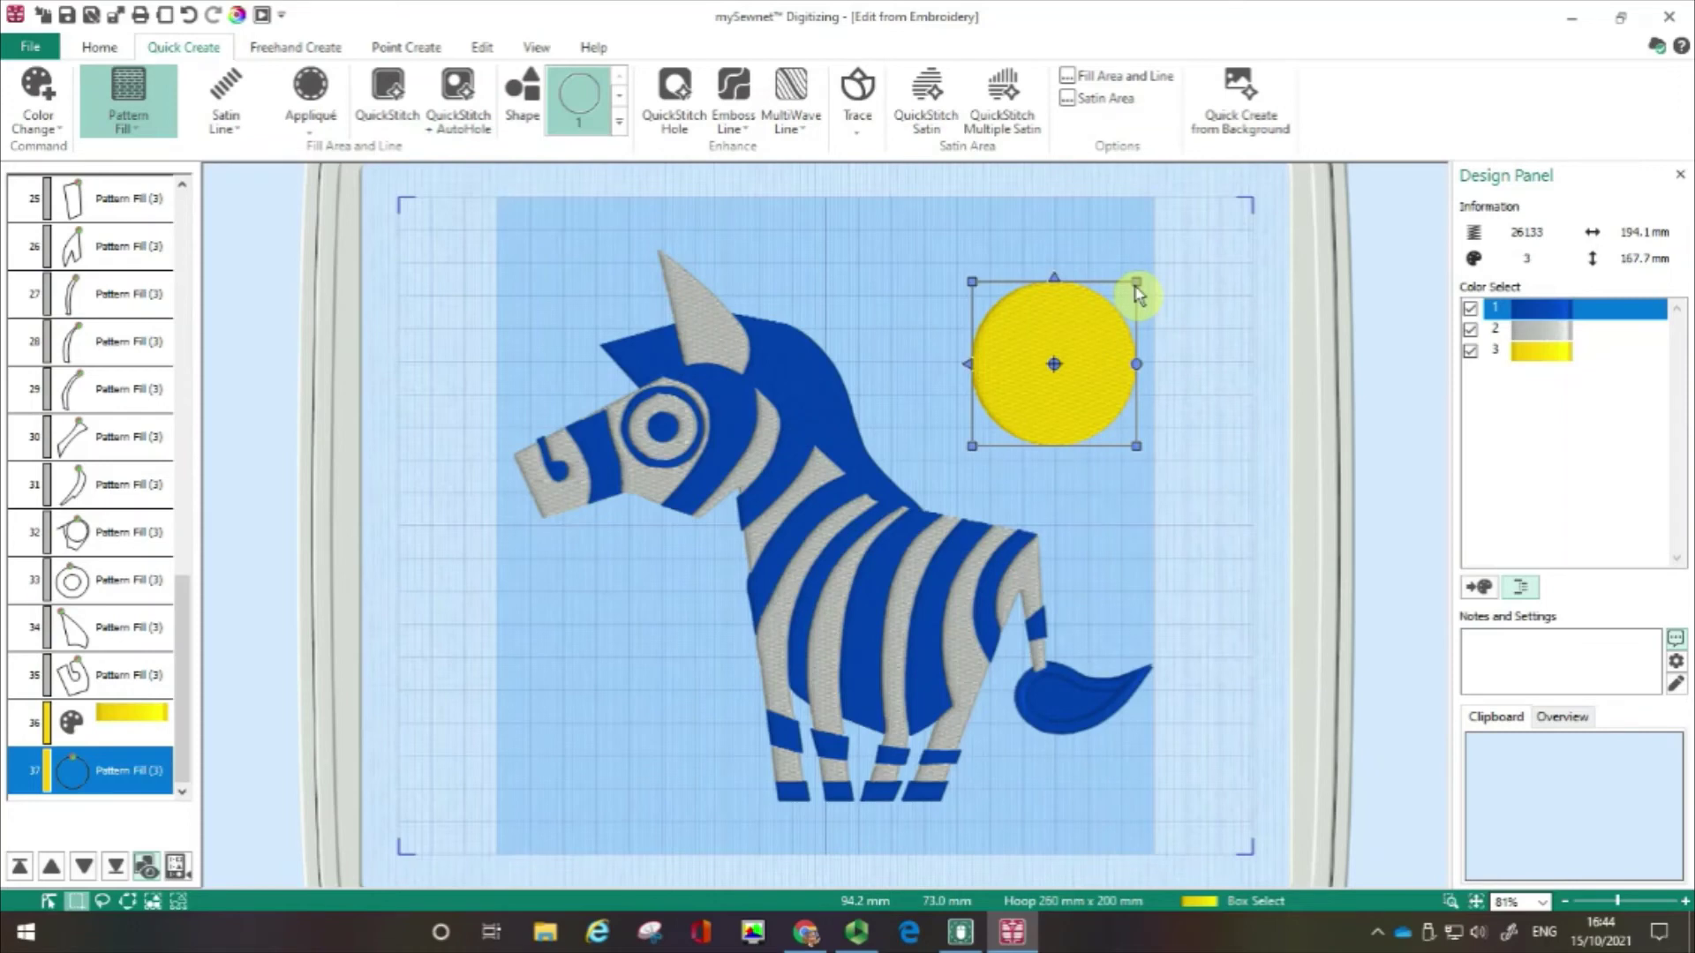
drag(1137, 294, 1062, 338)
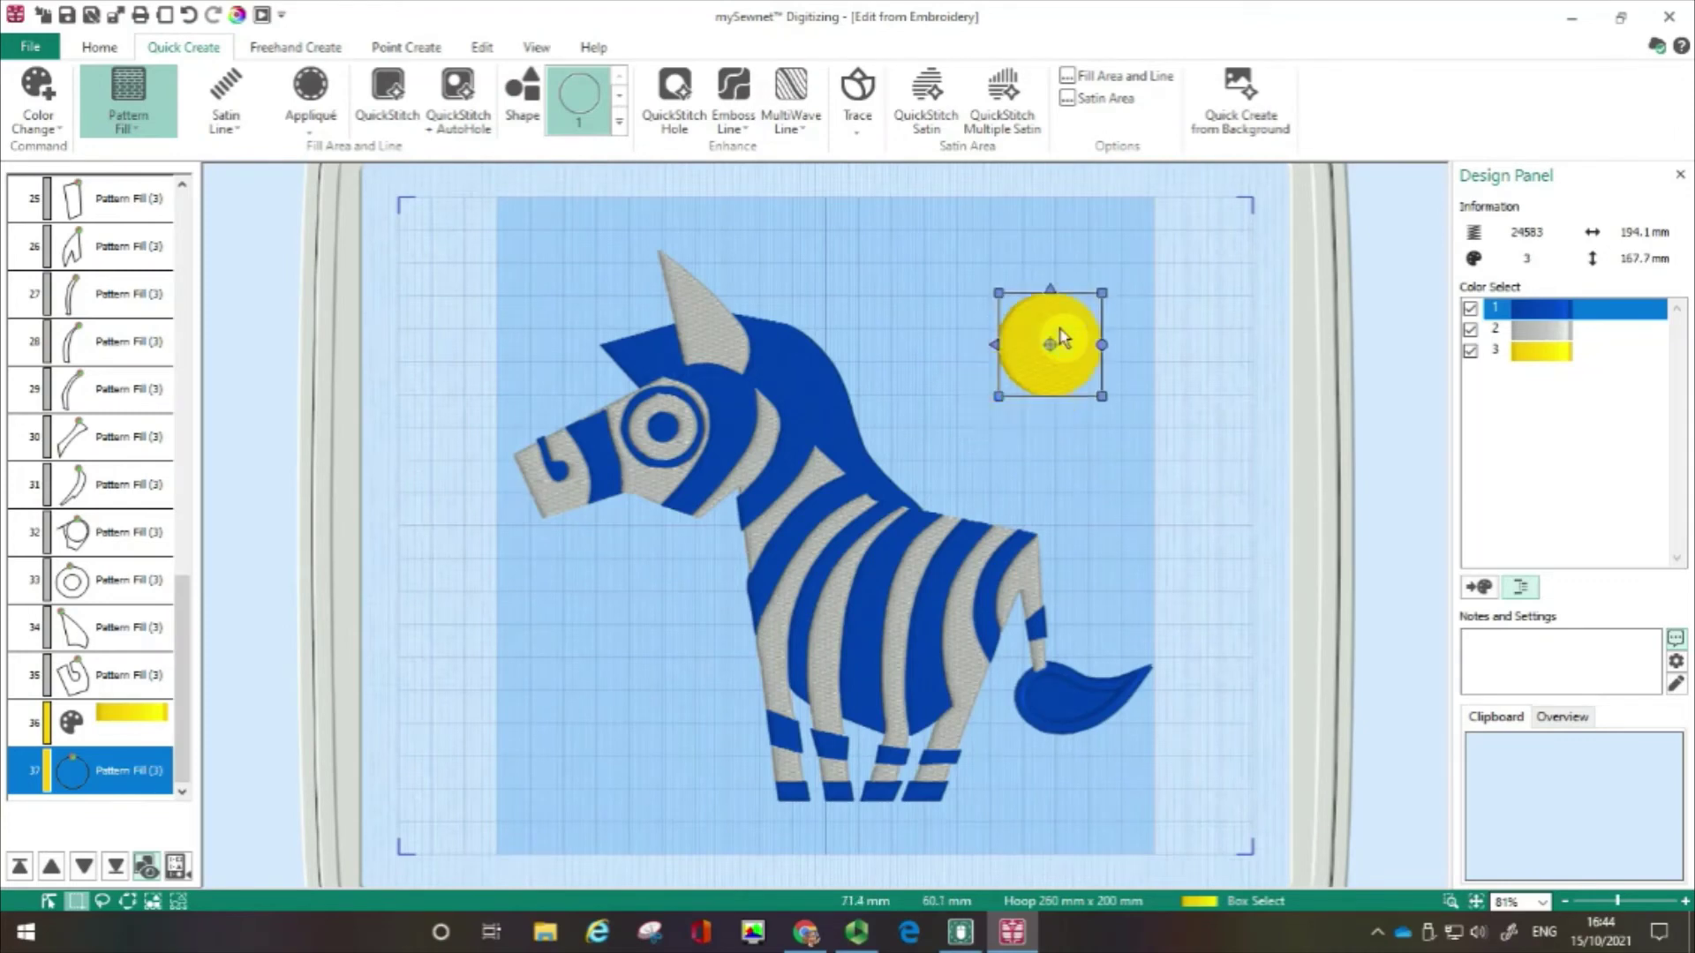
- Add an orange Quick Color thread as the fourth colour
click(34, 92)
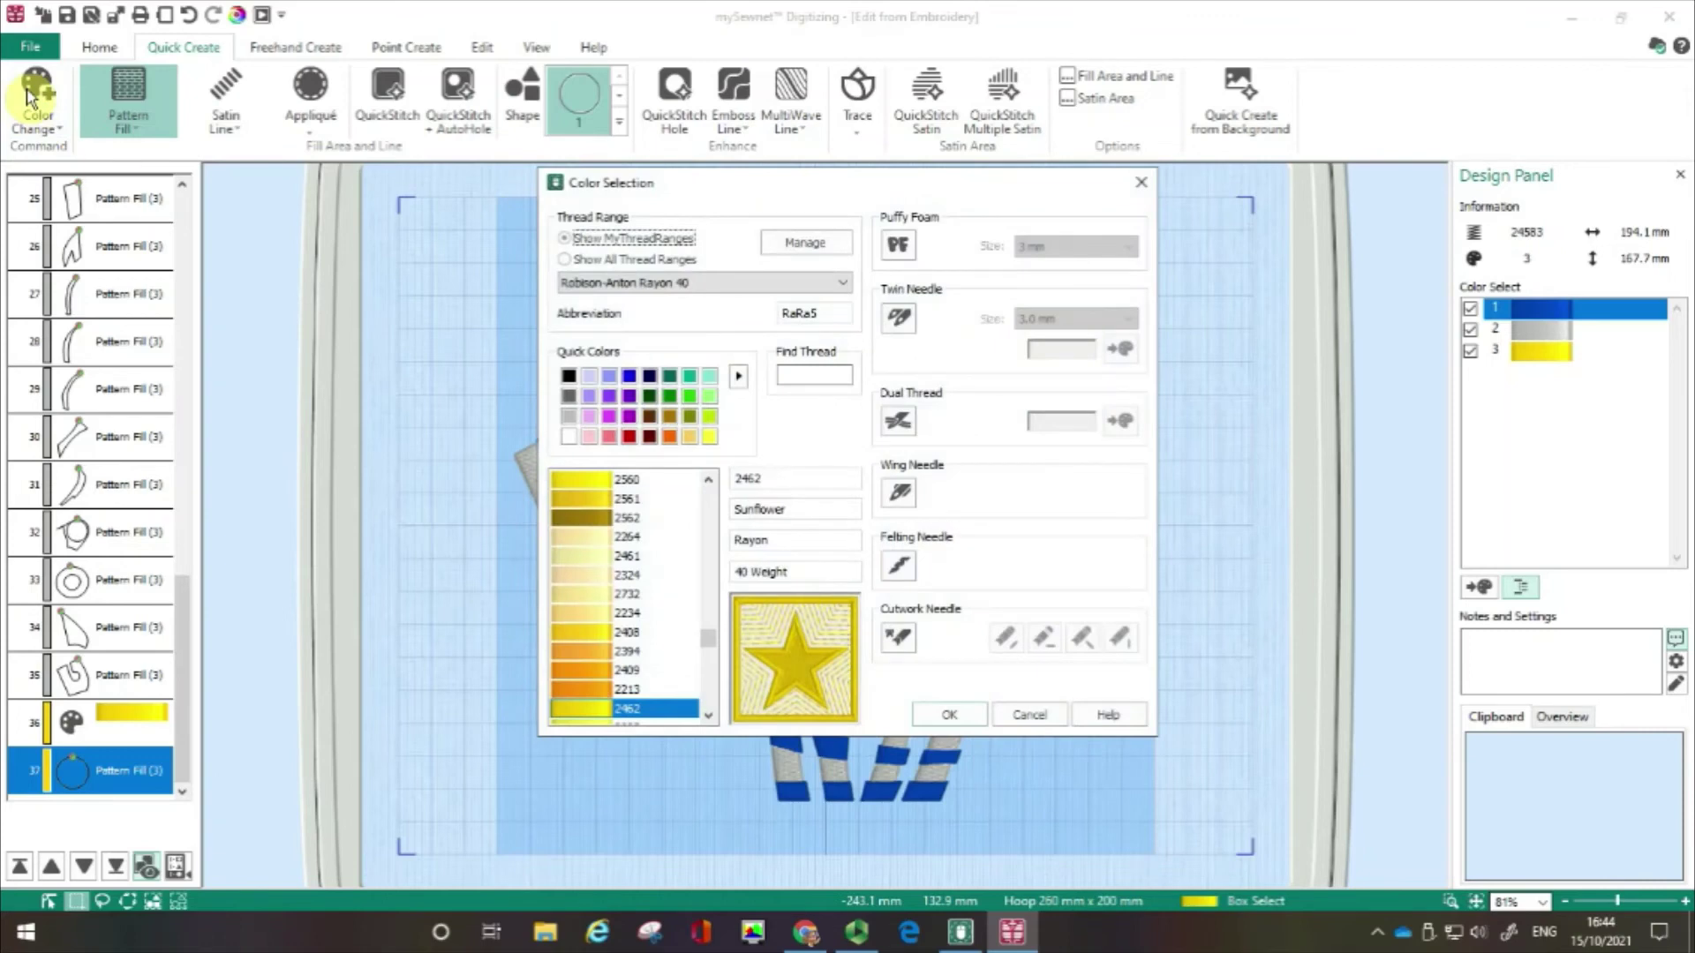
click(669, 436)
click(977, 718)
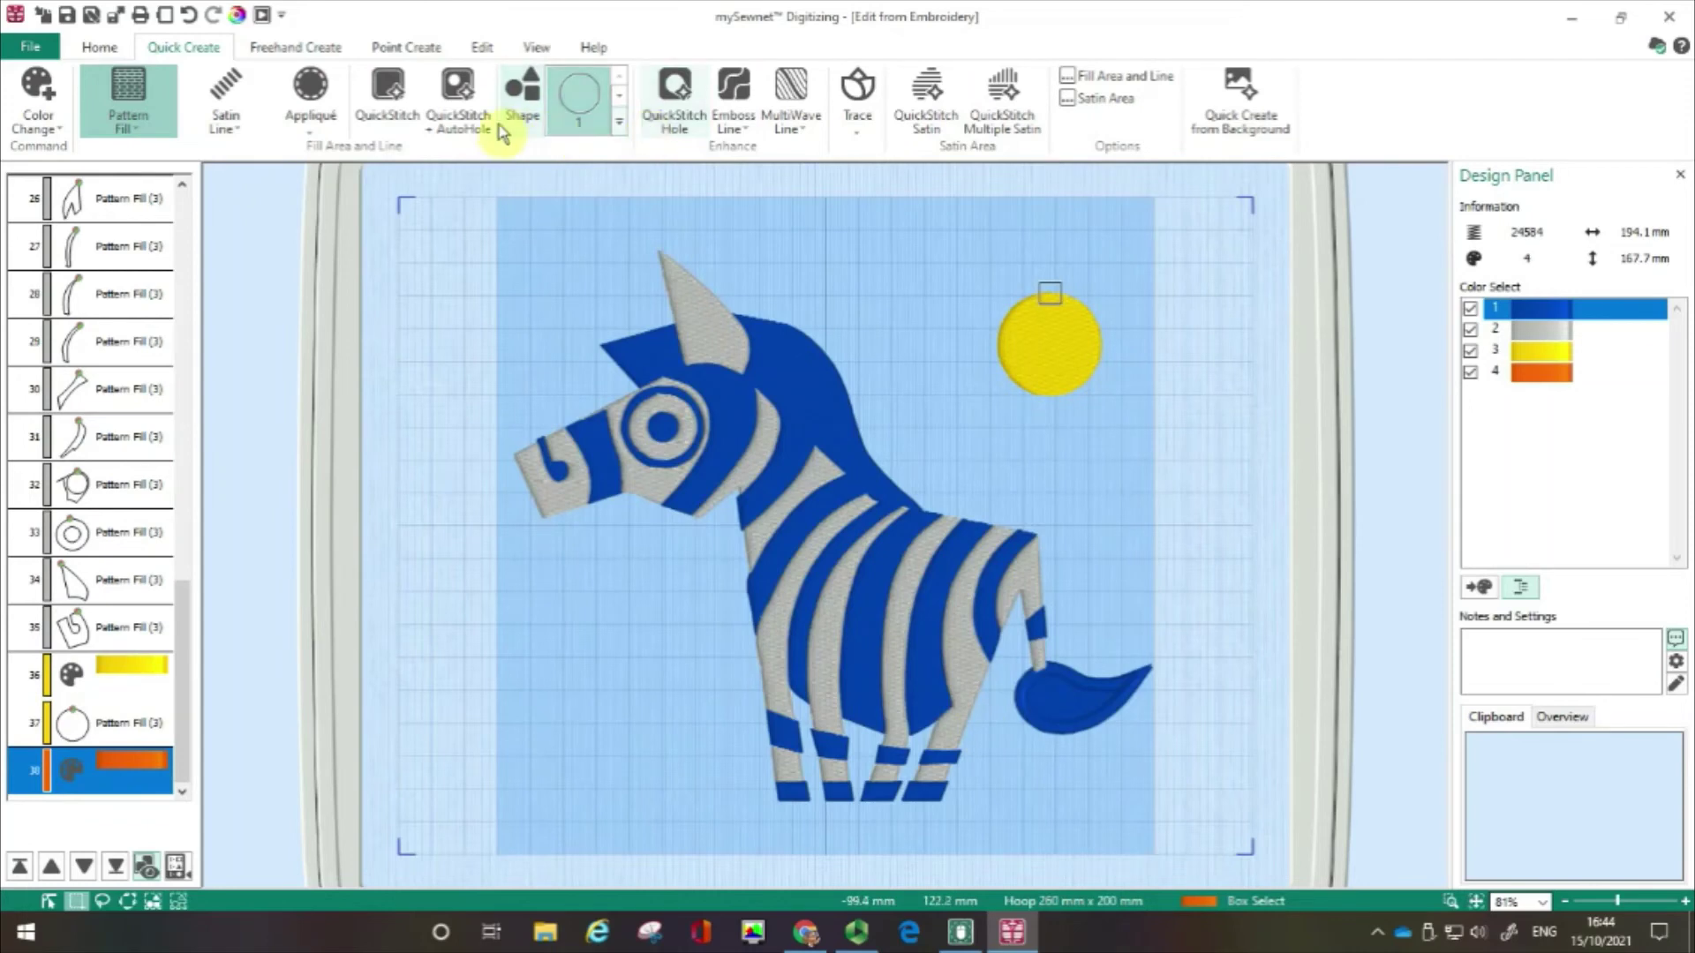
- Choose starburst shape 47 from the Shape gallery
click(618, 129)
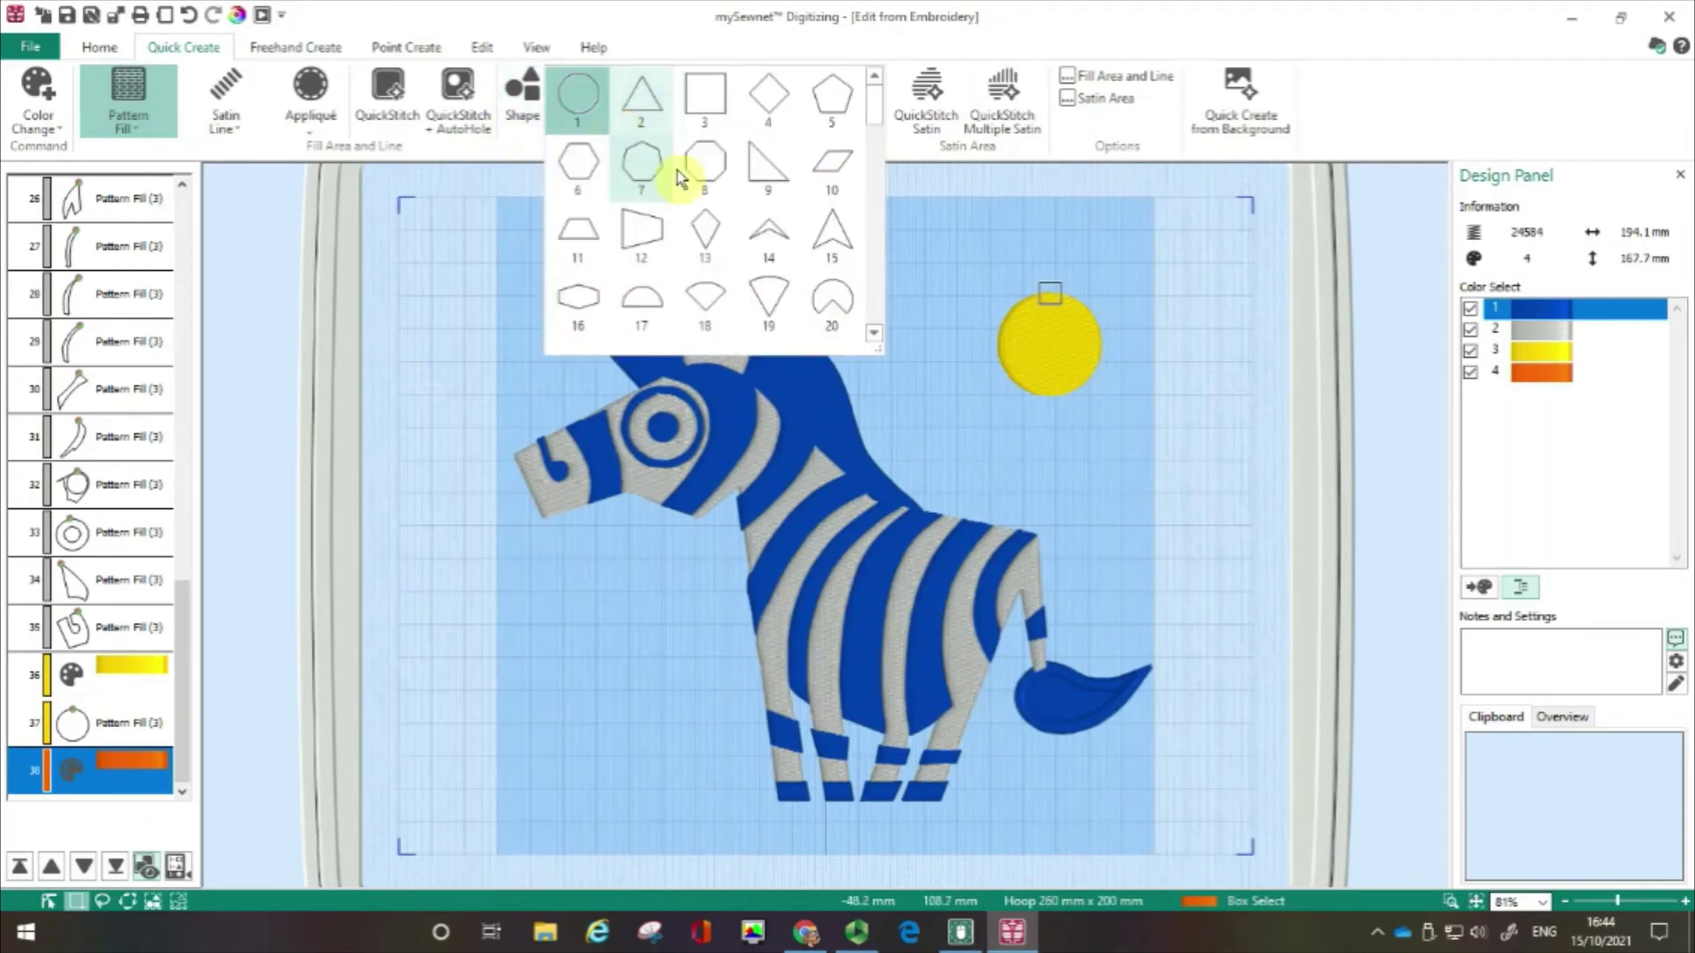
drag(873, 146, 877, 189)
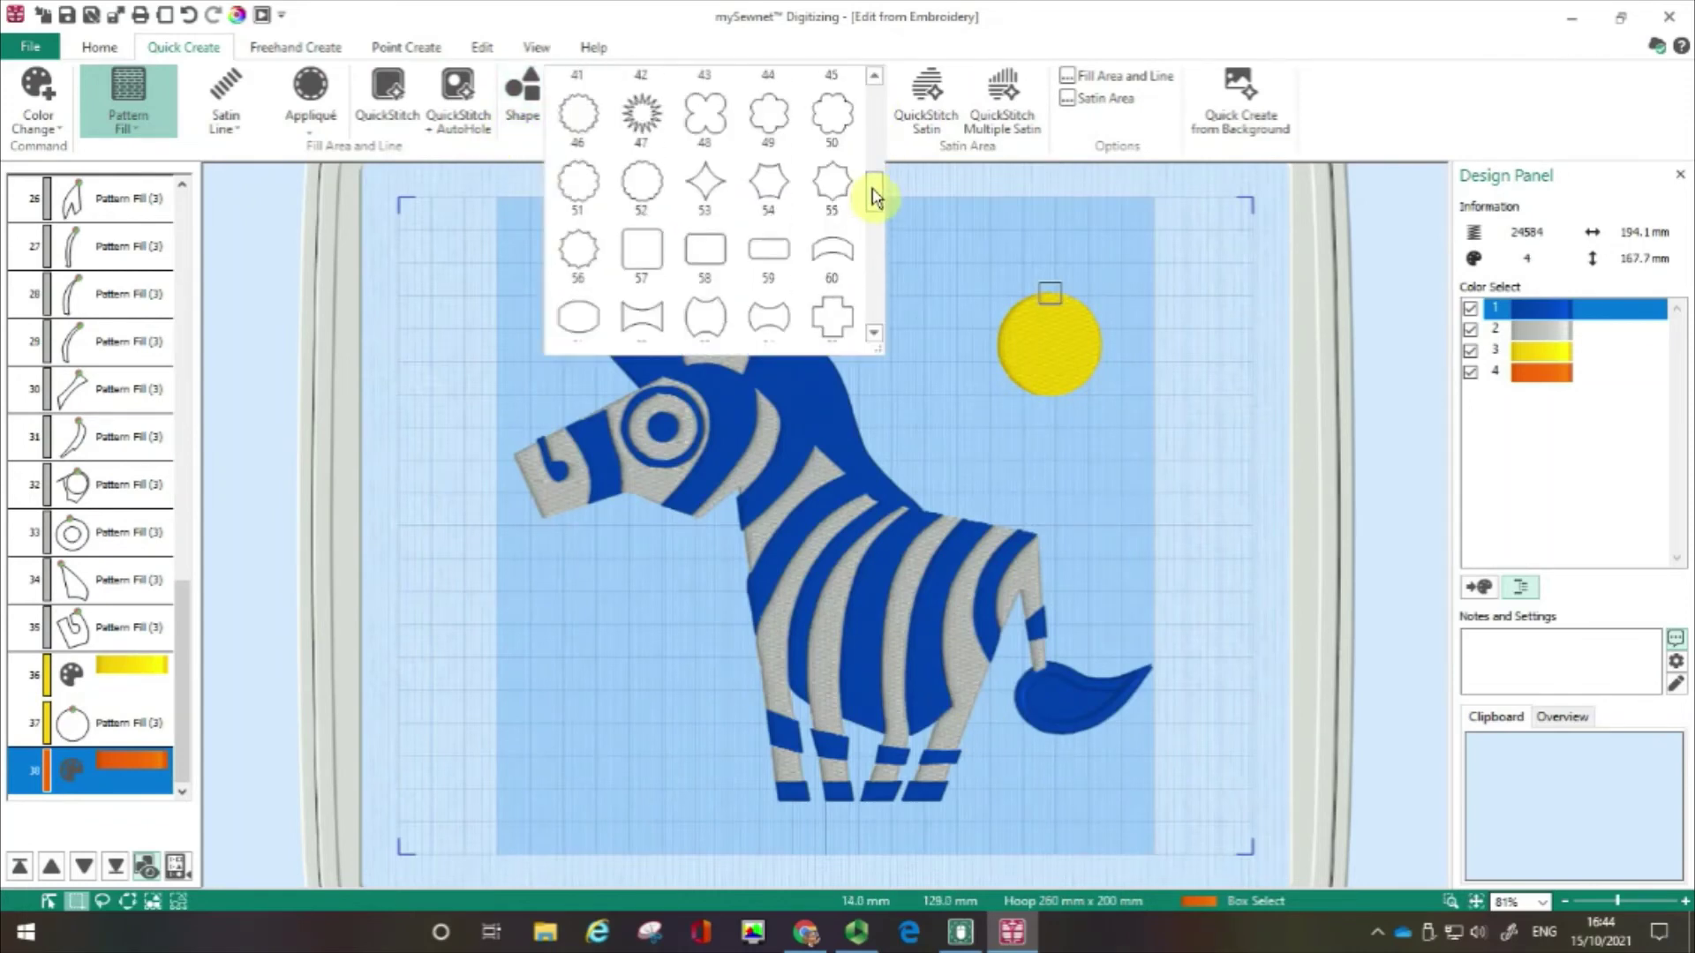
click(636, 159)
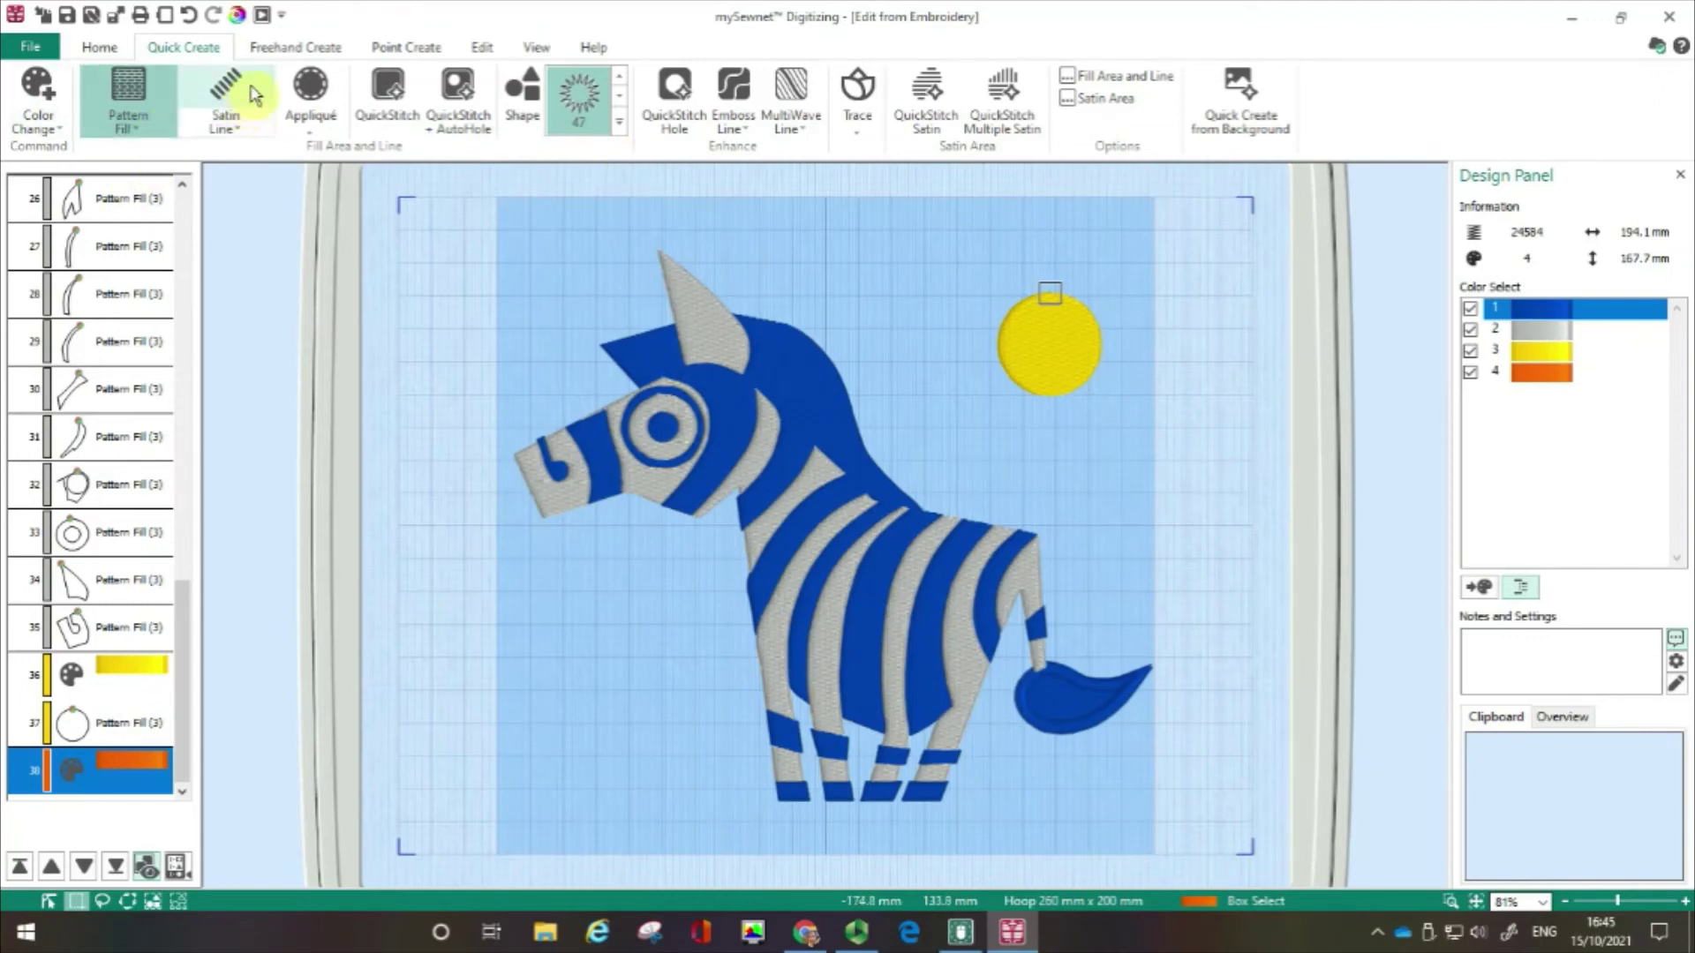
- Insert the starburst as orange satin lines with no fill
click(253, 96)
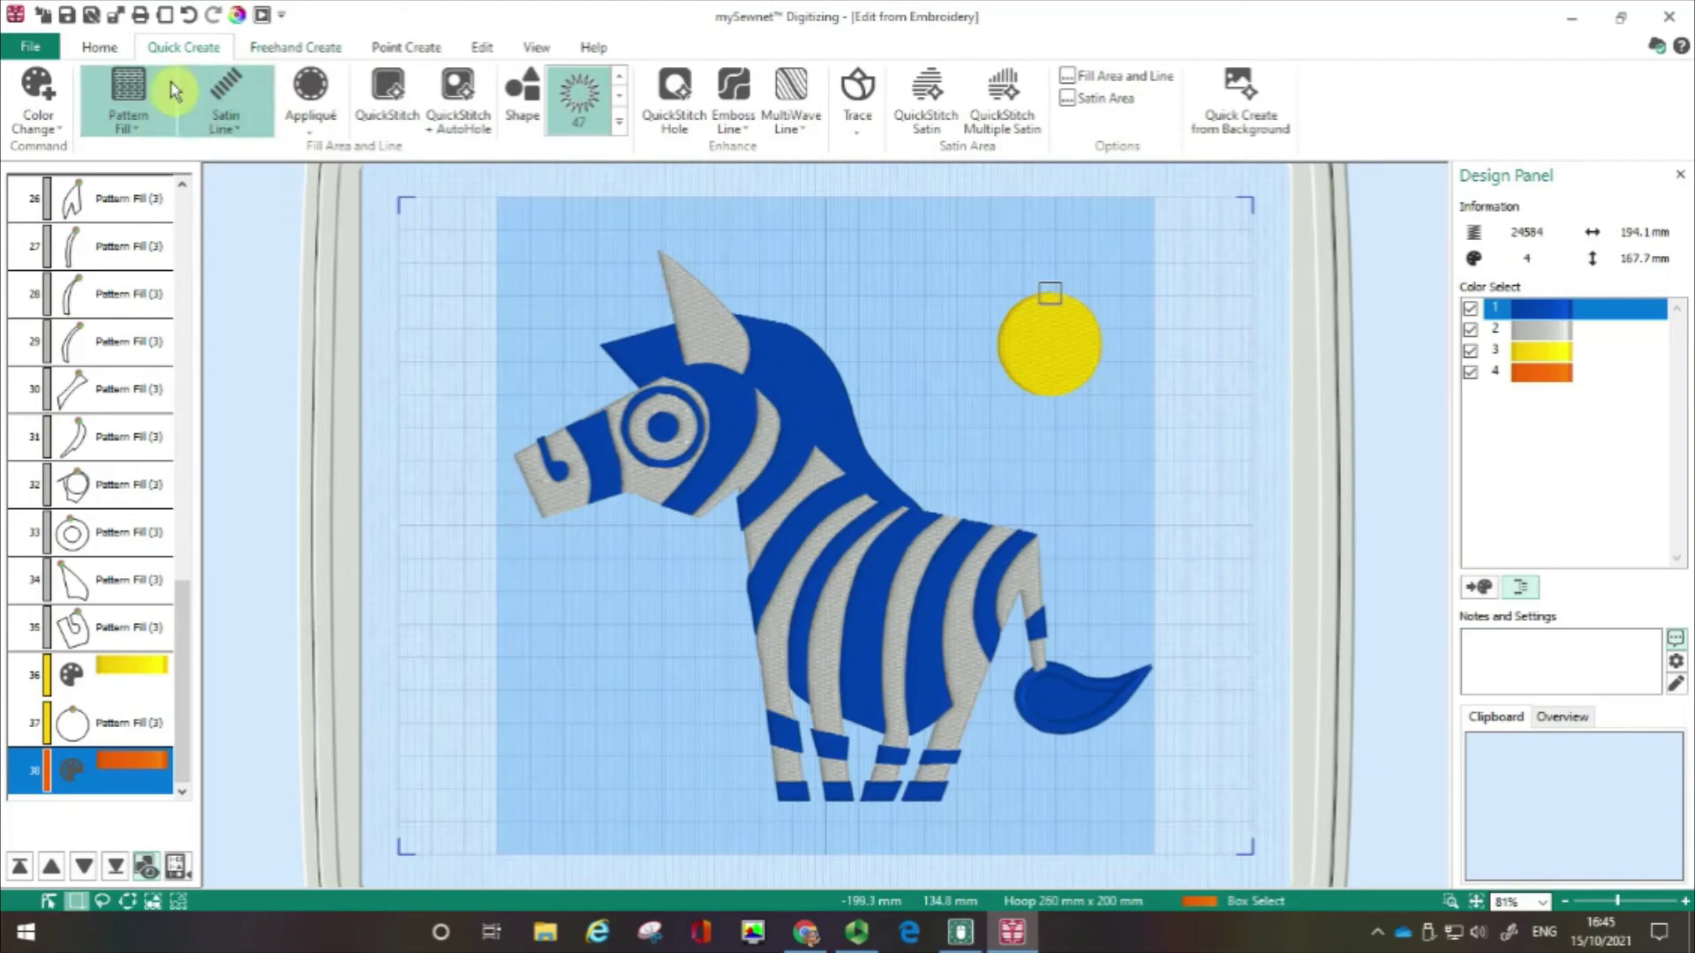
click(152, 137)
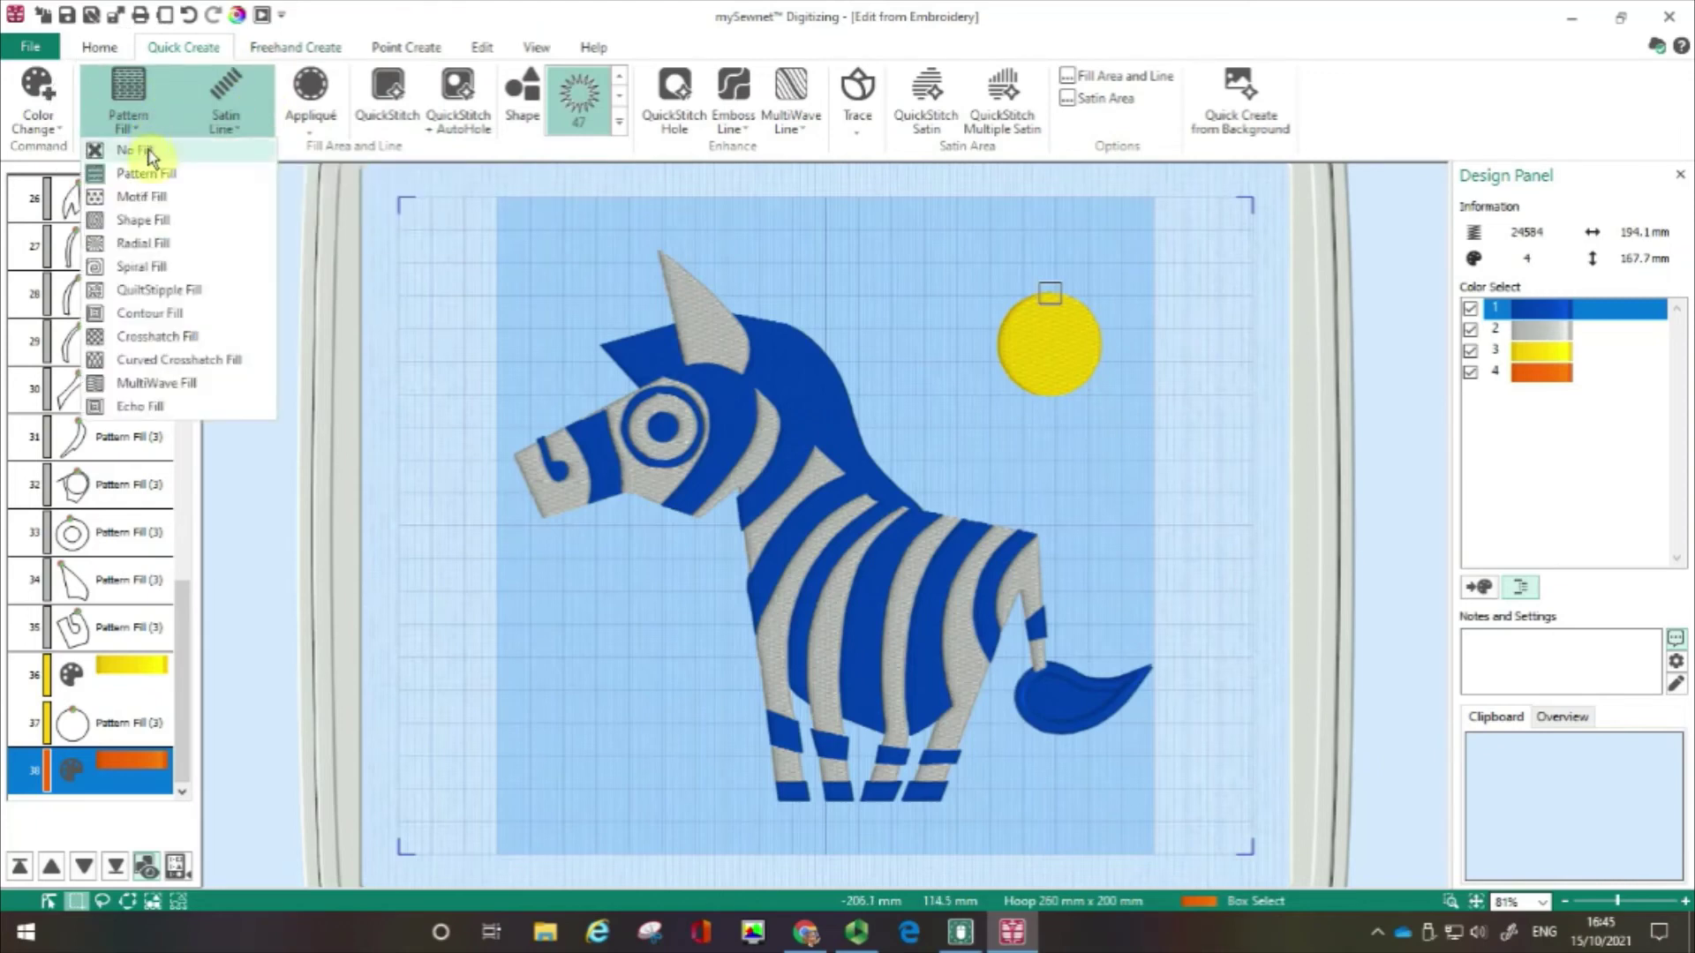
click(141, 152)
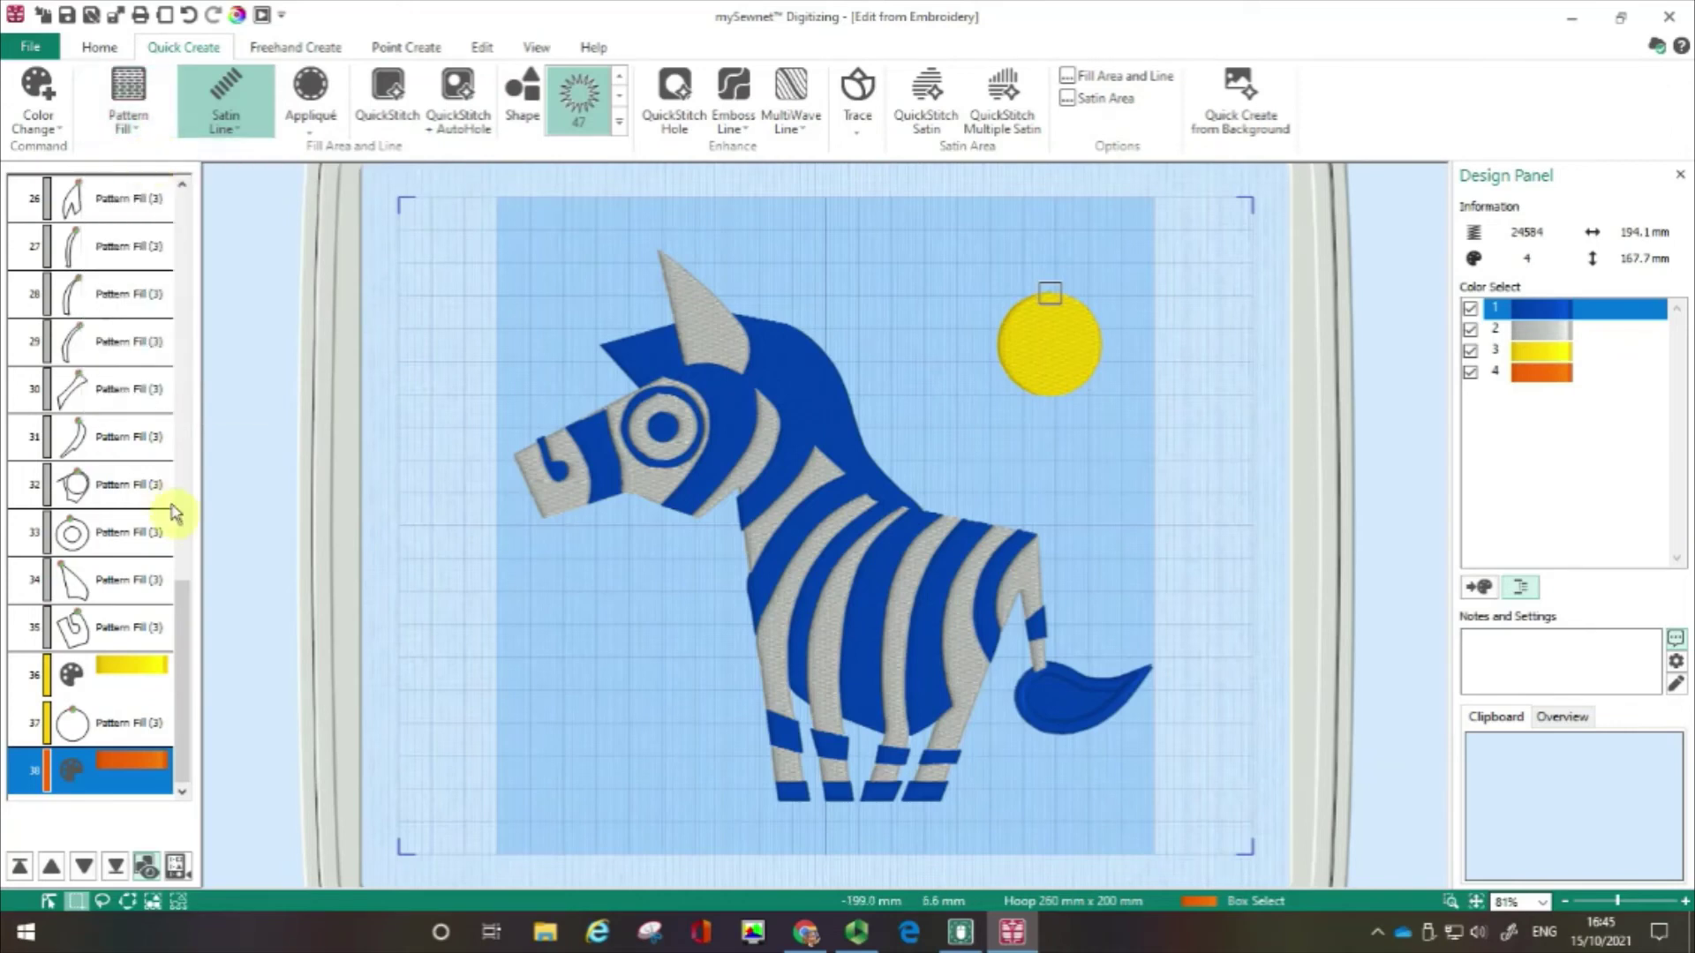
click(516, 97)
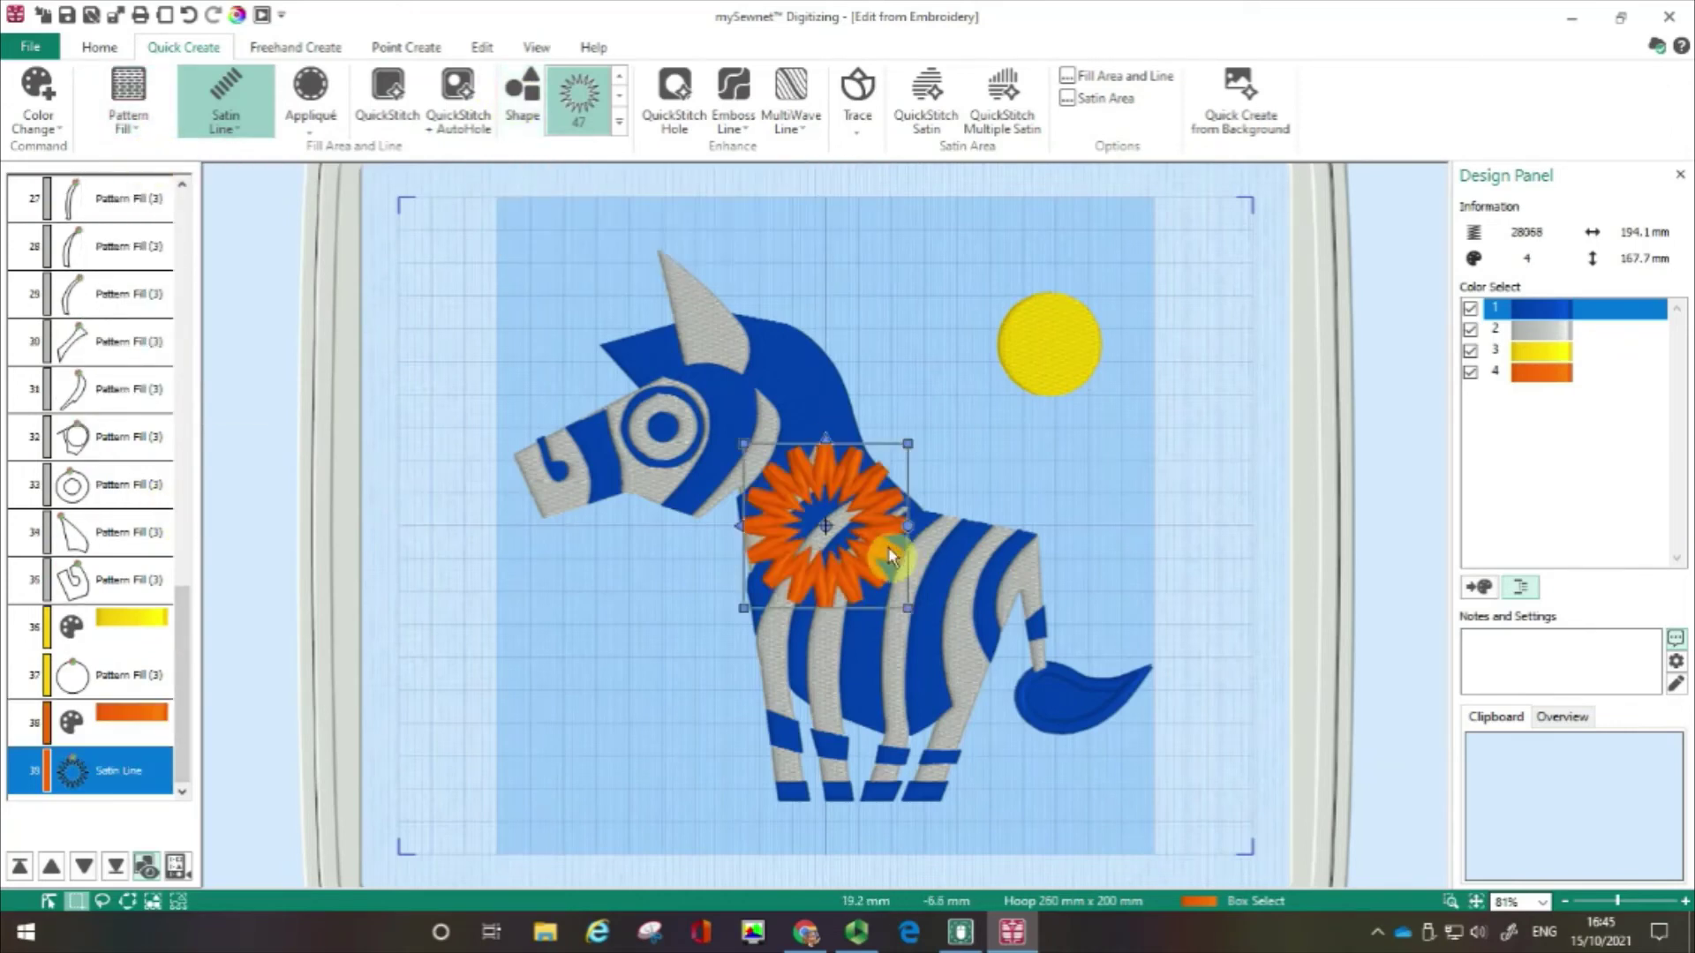
- Centre the orange starburst on the yellow sun, then nudge it up, left and down into place
click(1078, 351)
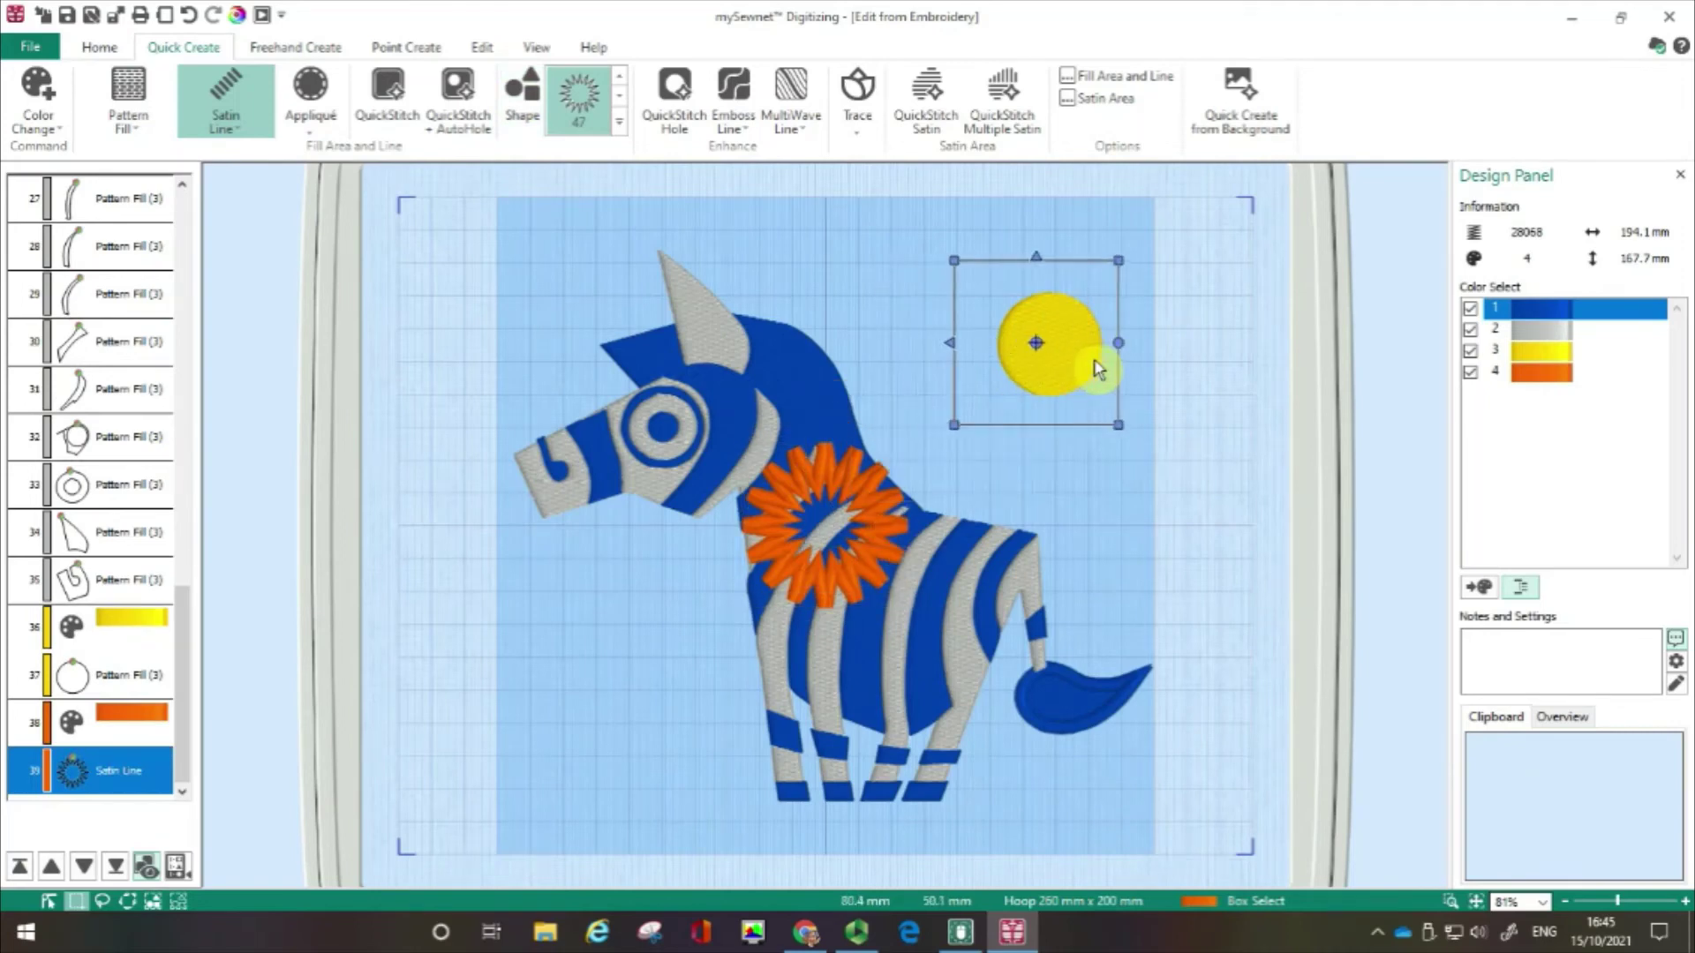
drag(1097, 369, 1172, 471)
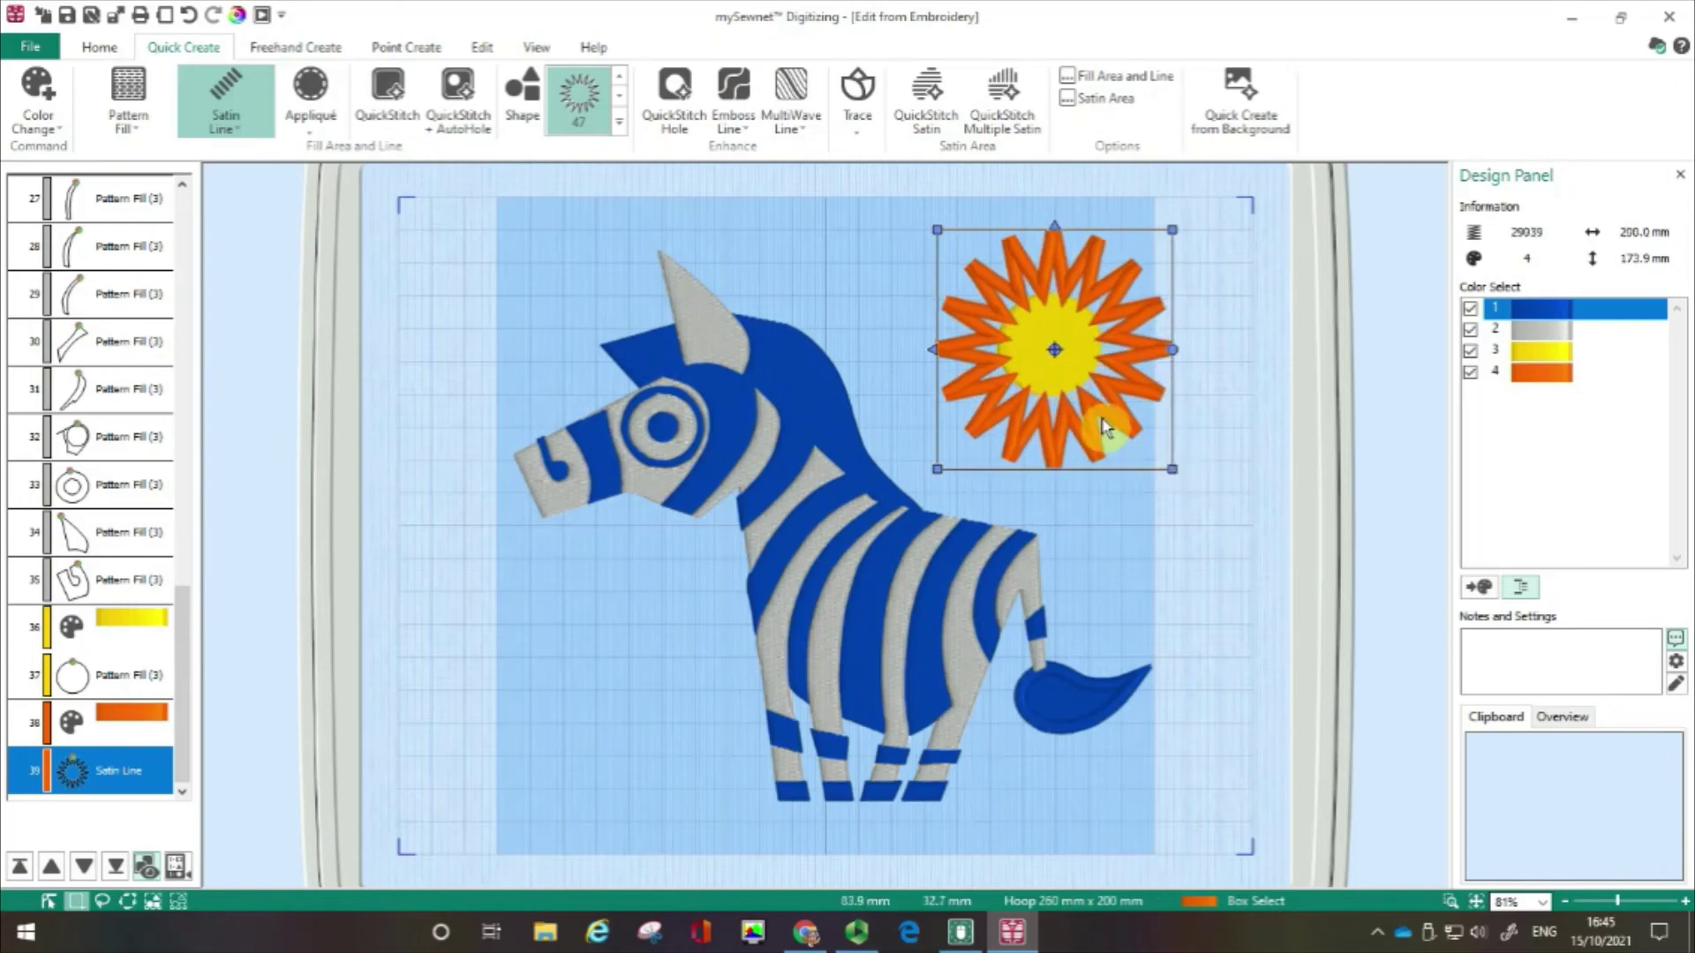
drag(1102, 420, 1100, 404)
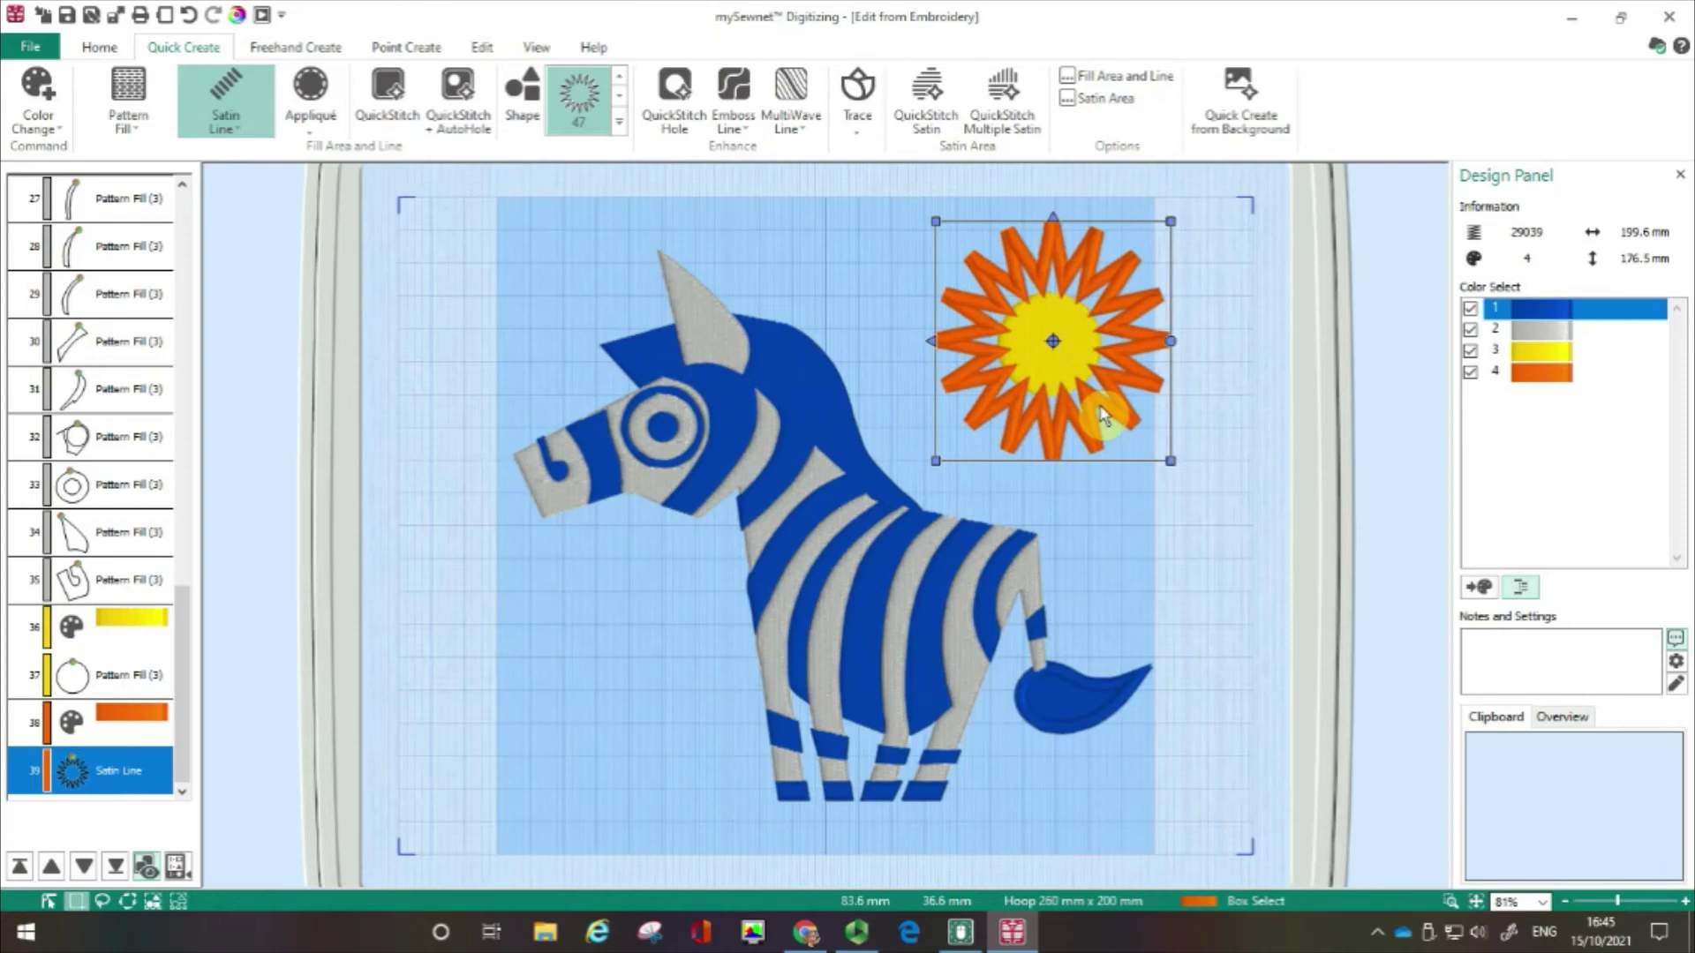
key(Left)
key(Left)
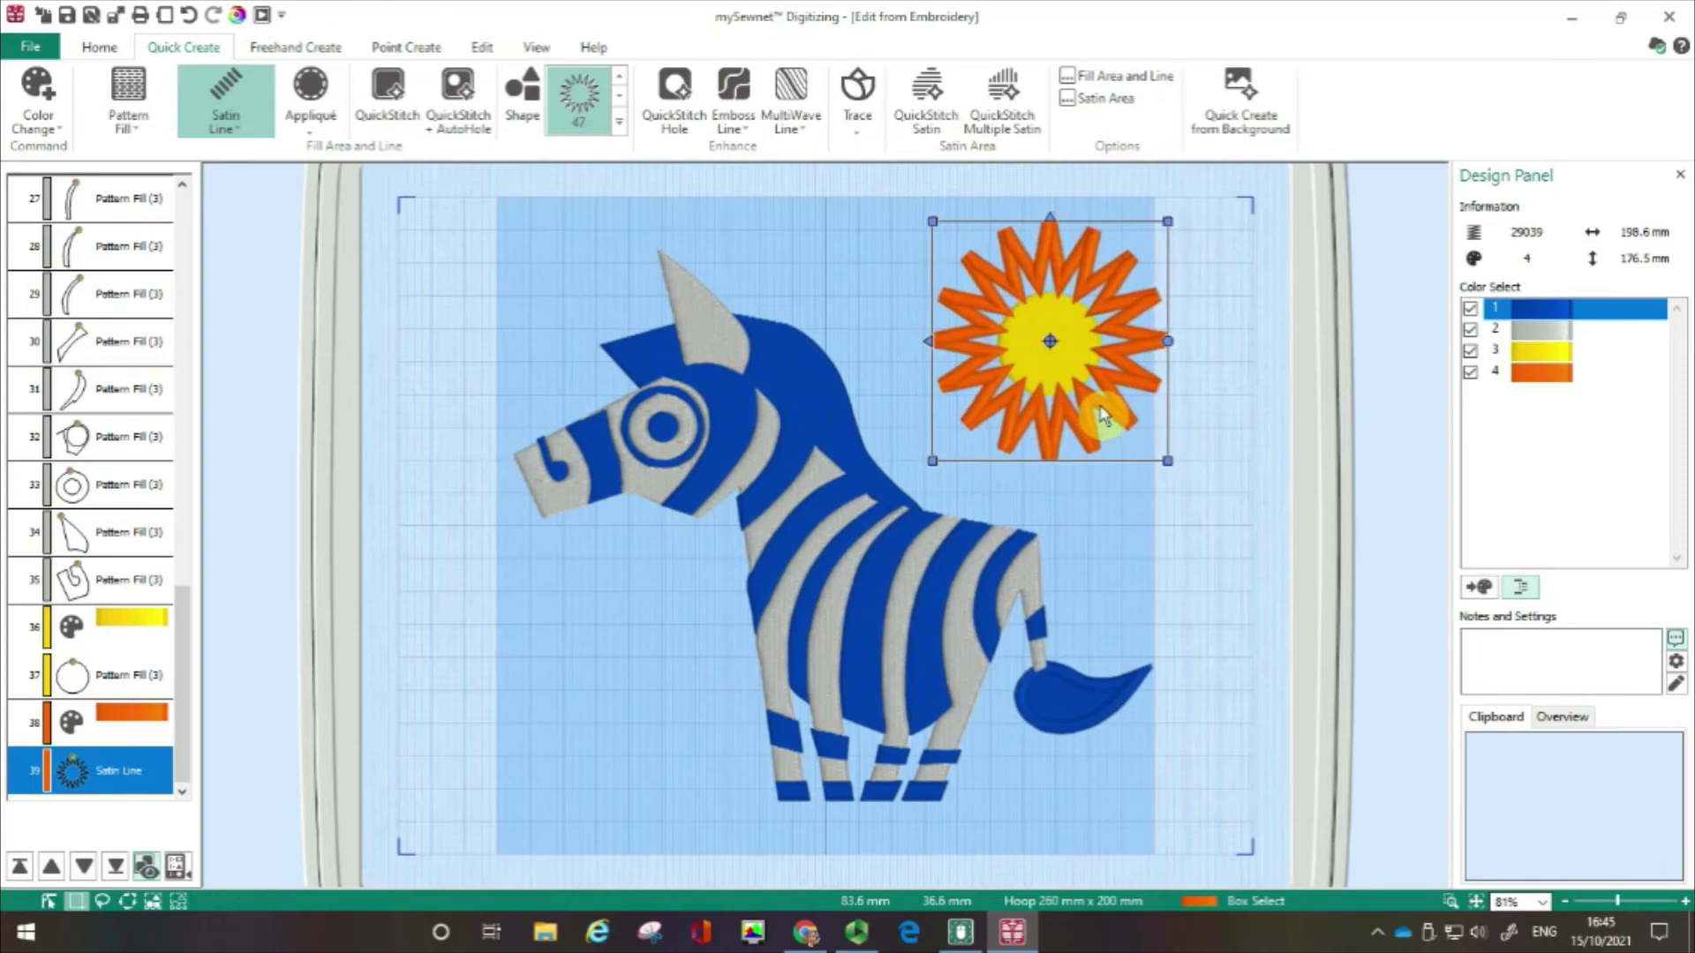
key(Down)
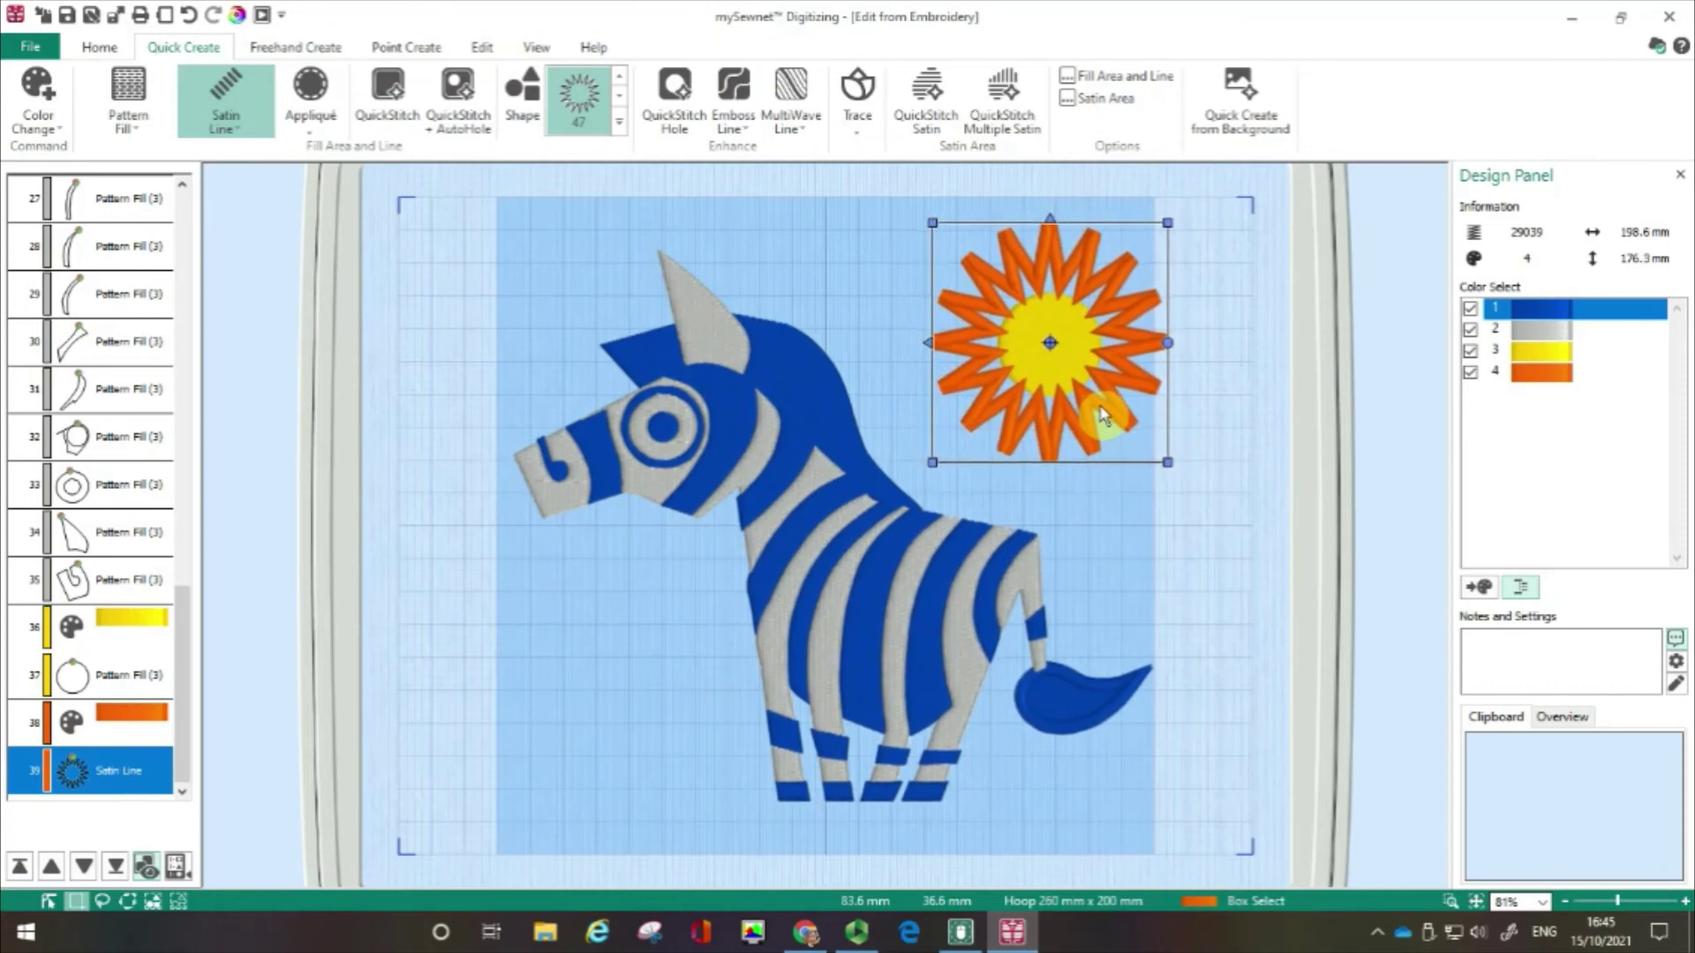
key(Down)
key(Down)
key(Down)
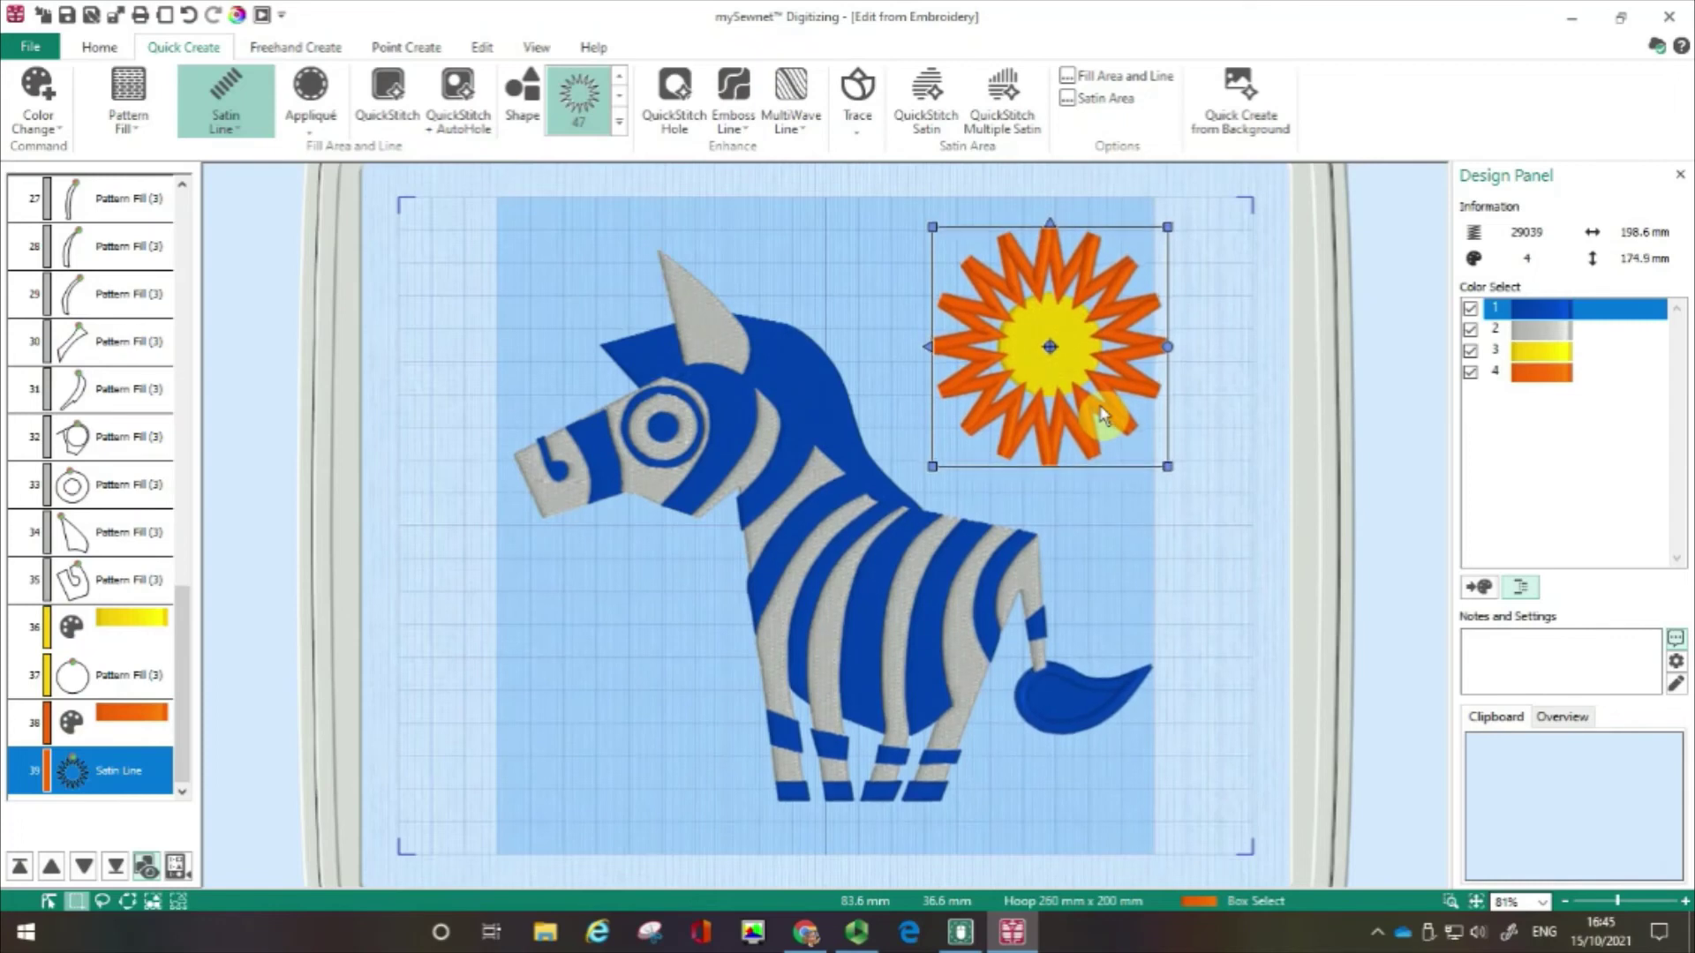
key(Down)
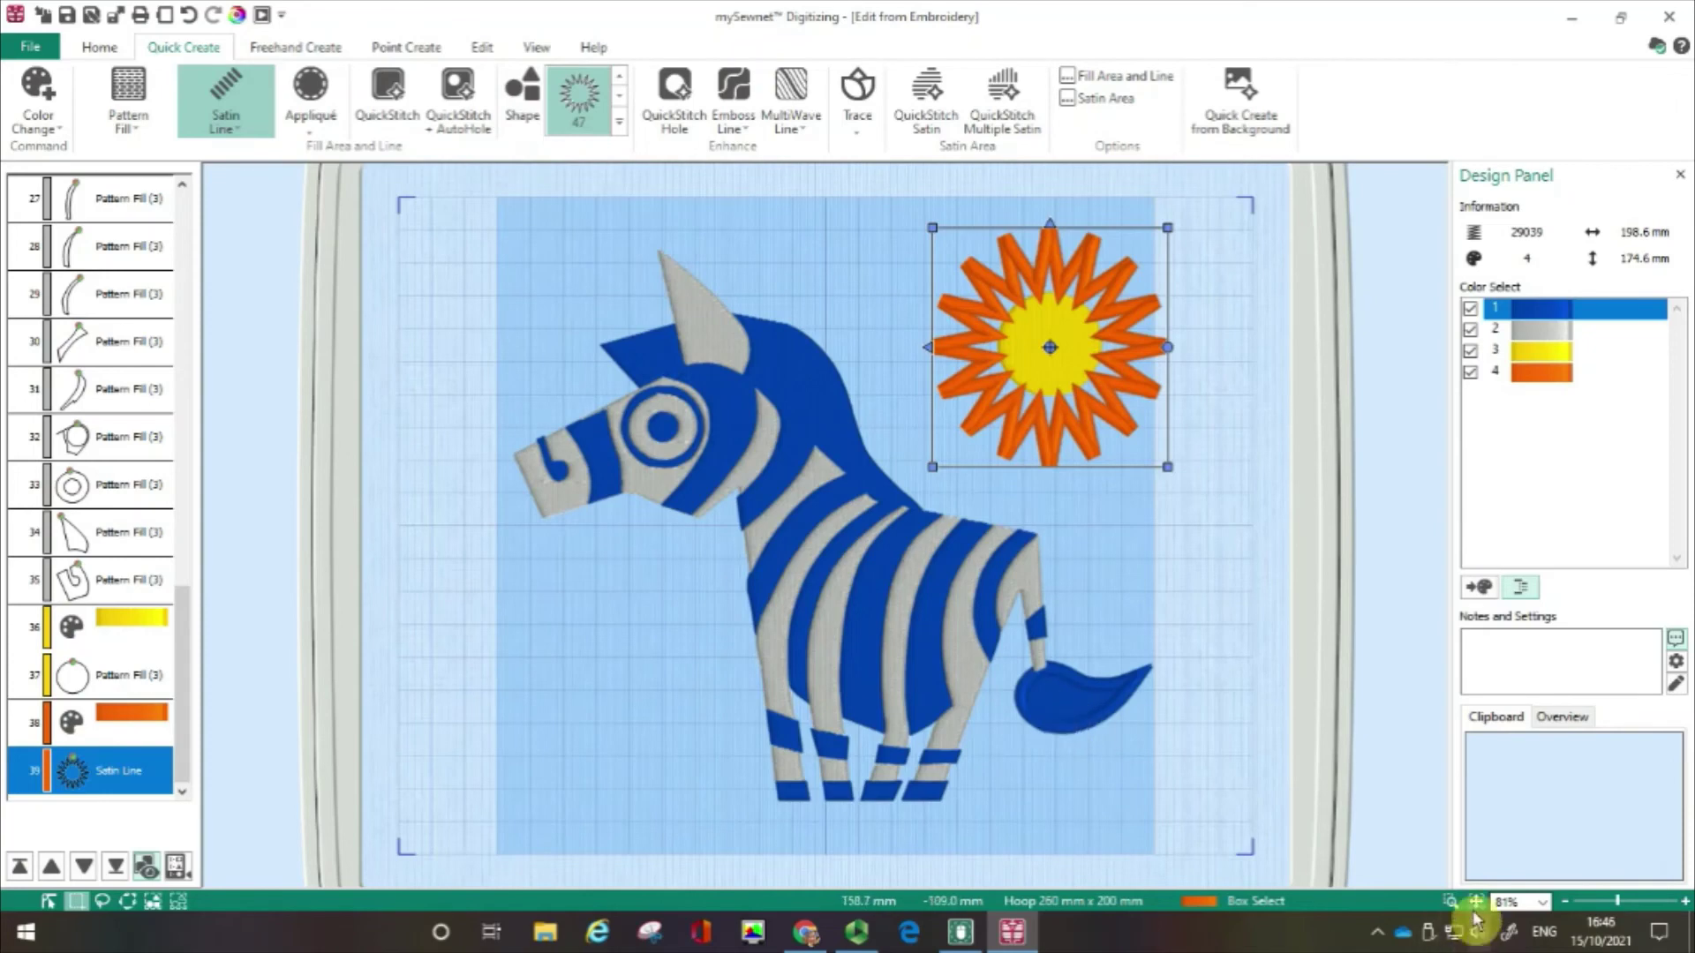
- Zoom in on the zebra's blue tail where the grey leg stripe meets it
click(1451, 901)
drag(976, 654, 1168, 768)
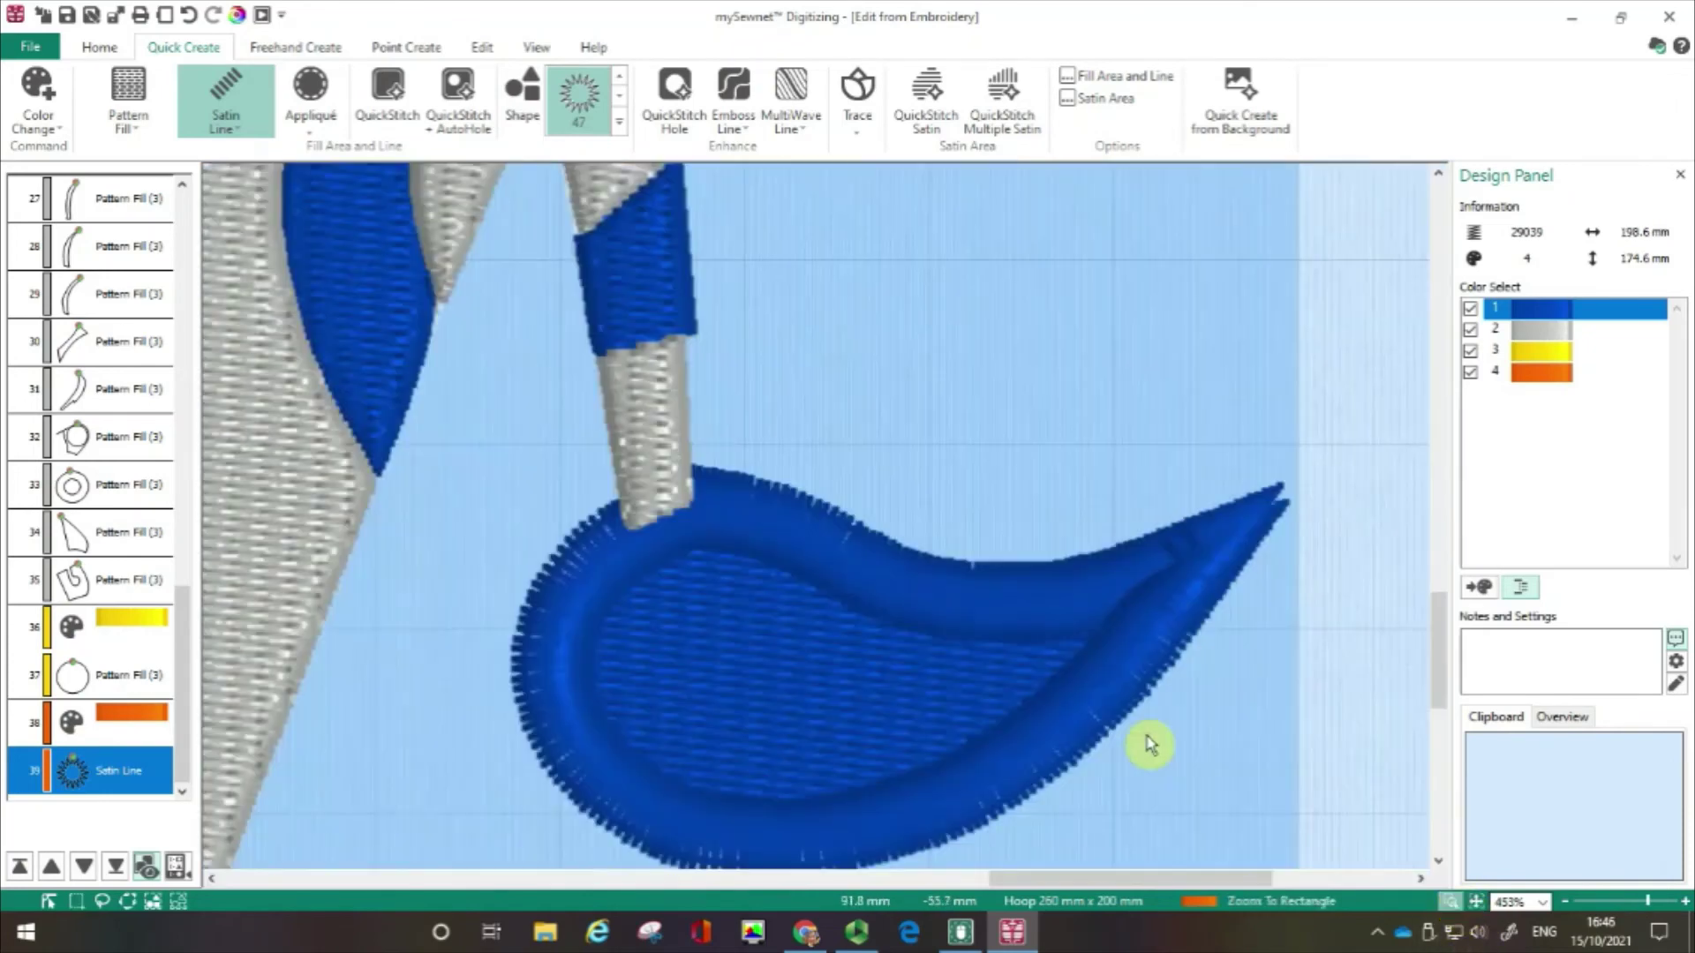
click(654, 503)
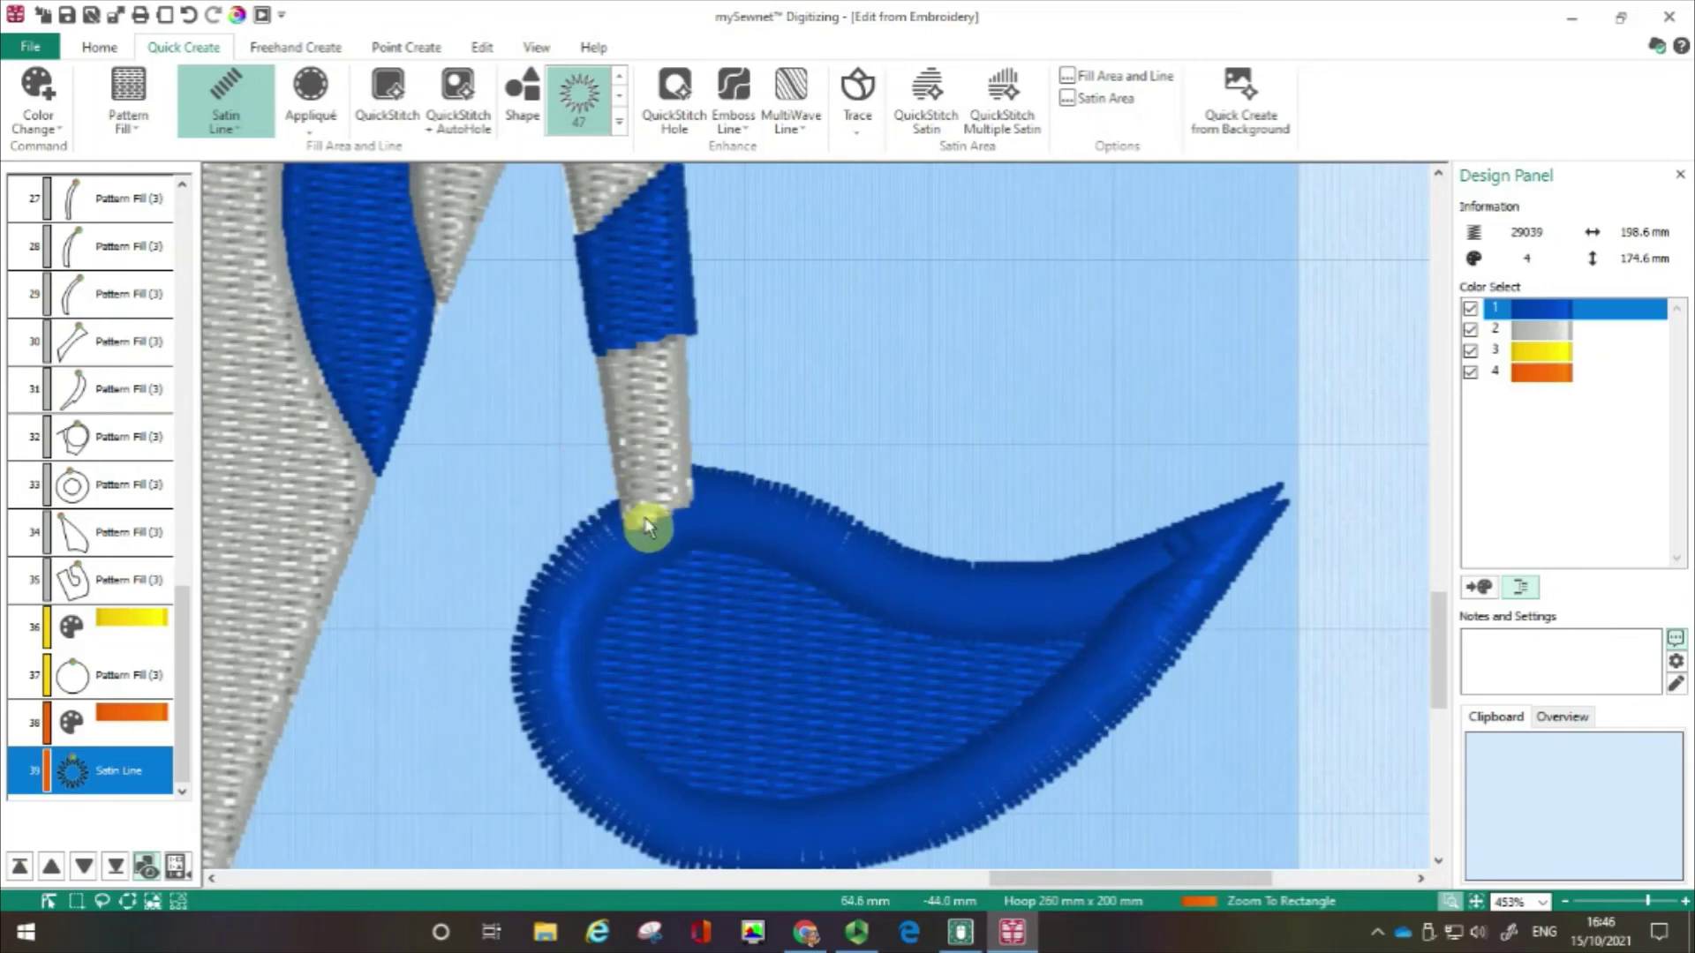
click(654, 516)
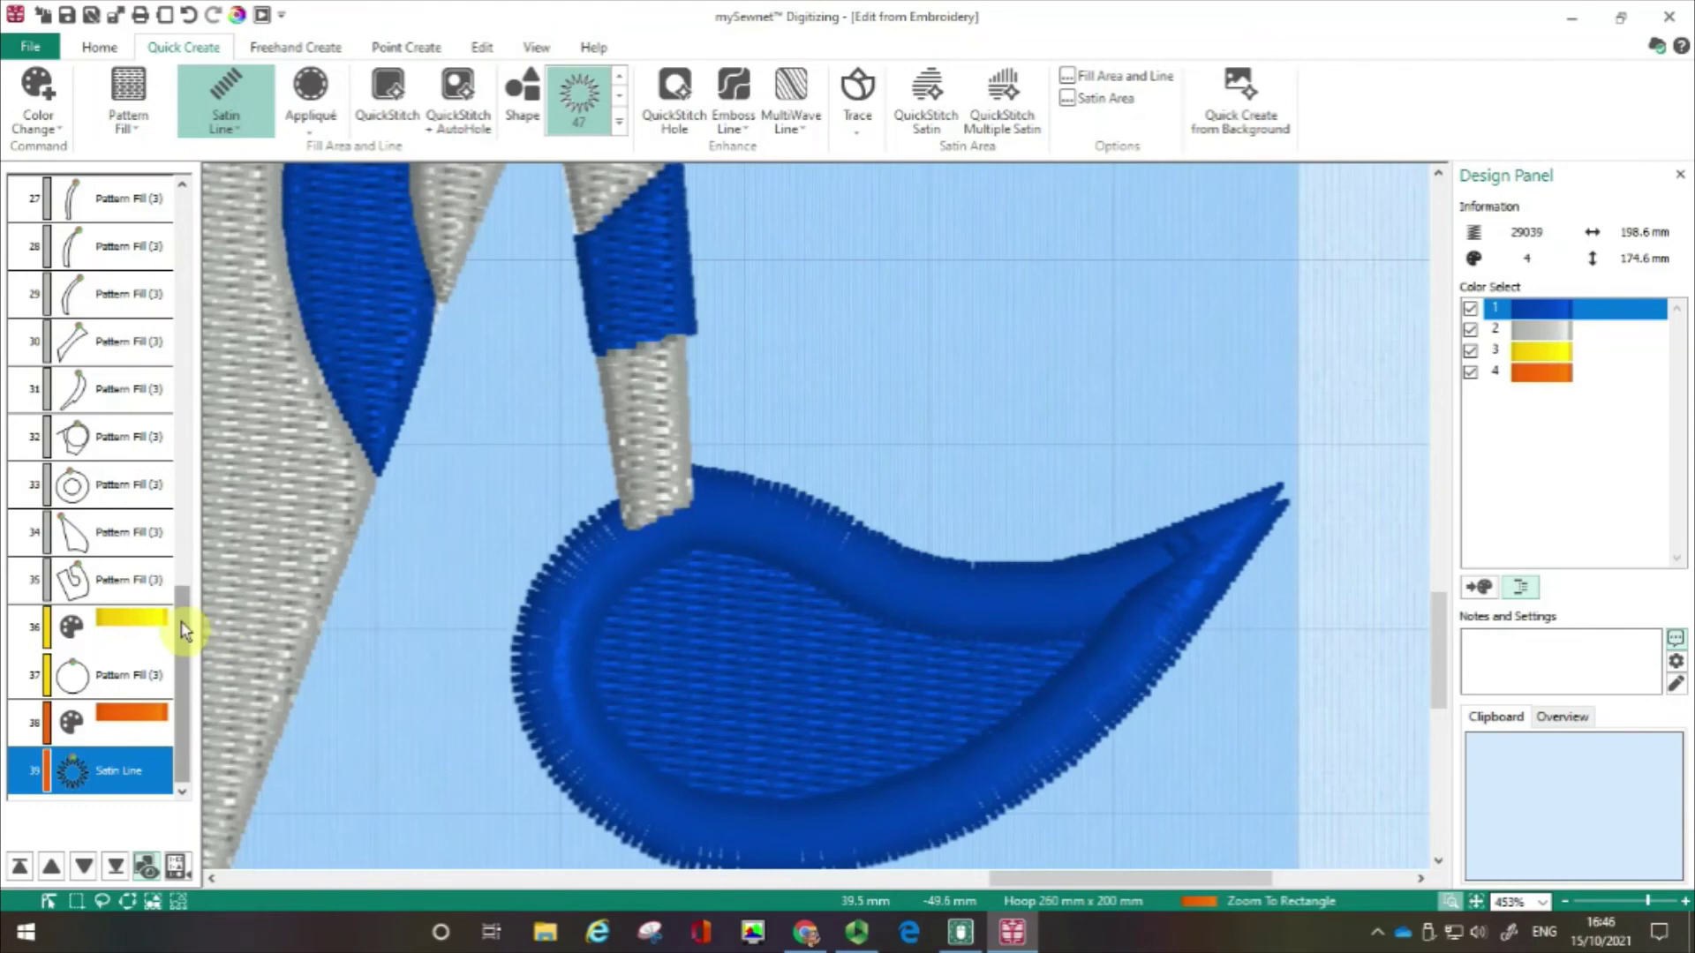
drag(184, 629, 205, 501)
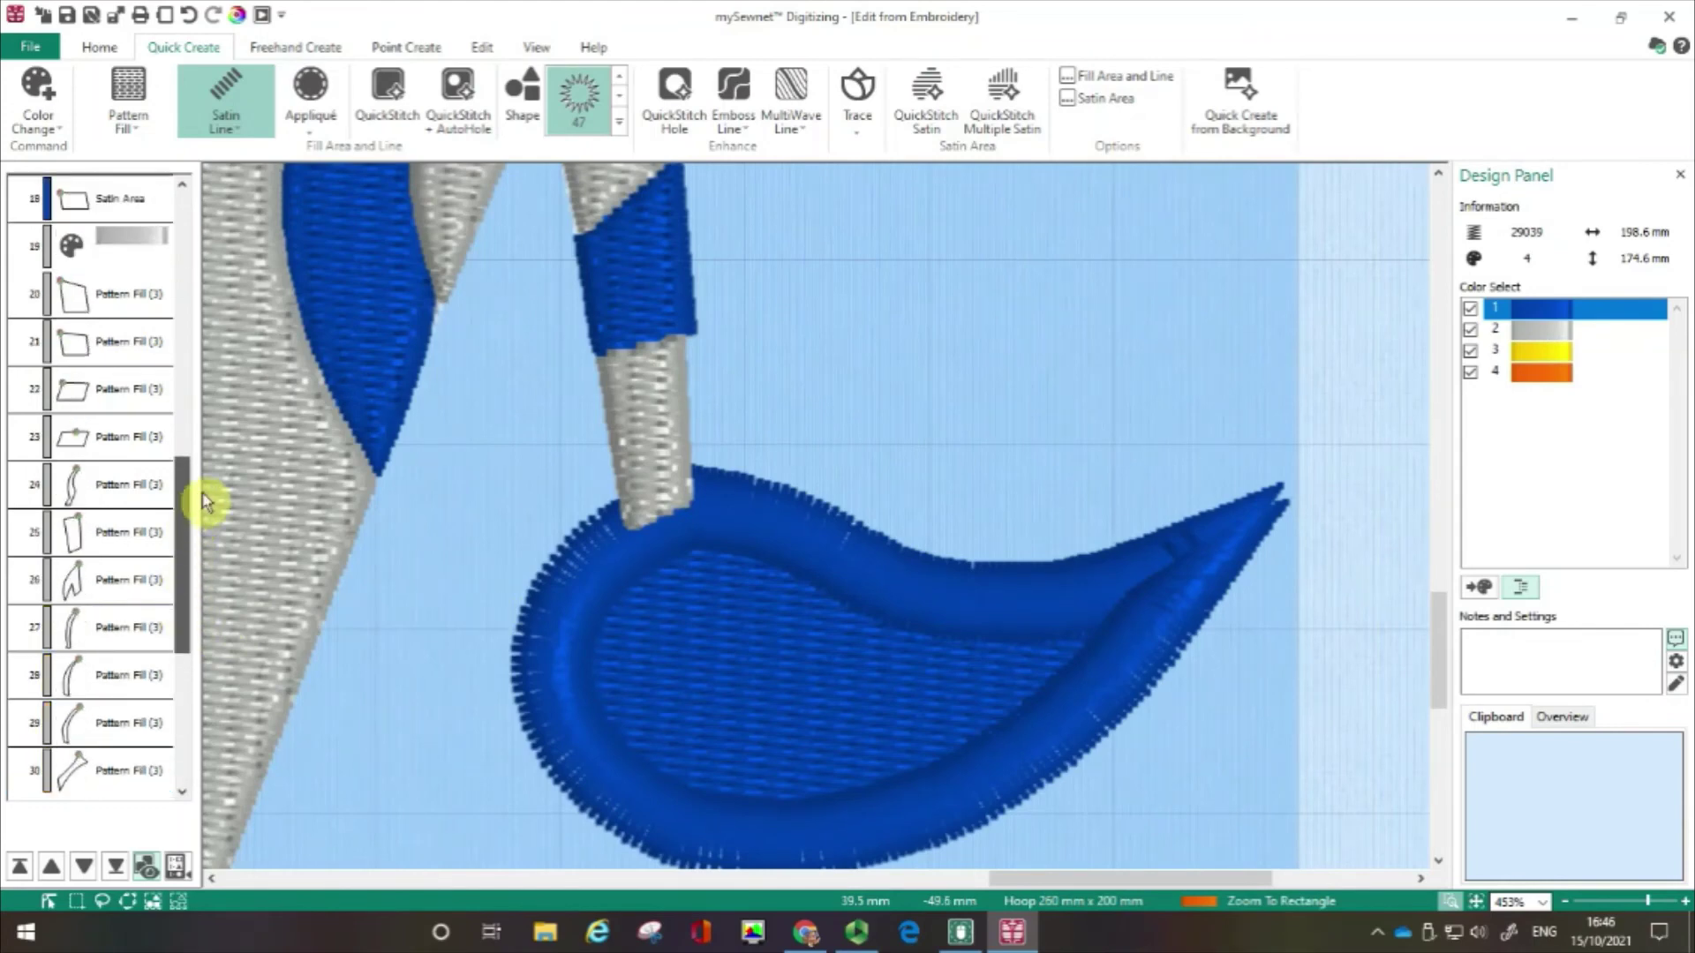
- Select the grey colour change and scroll the object list to rows 24–36
click(119, 268)
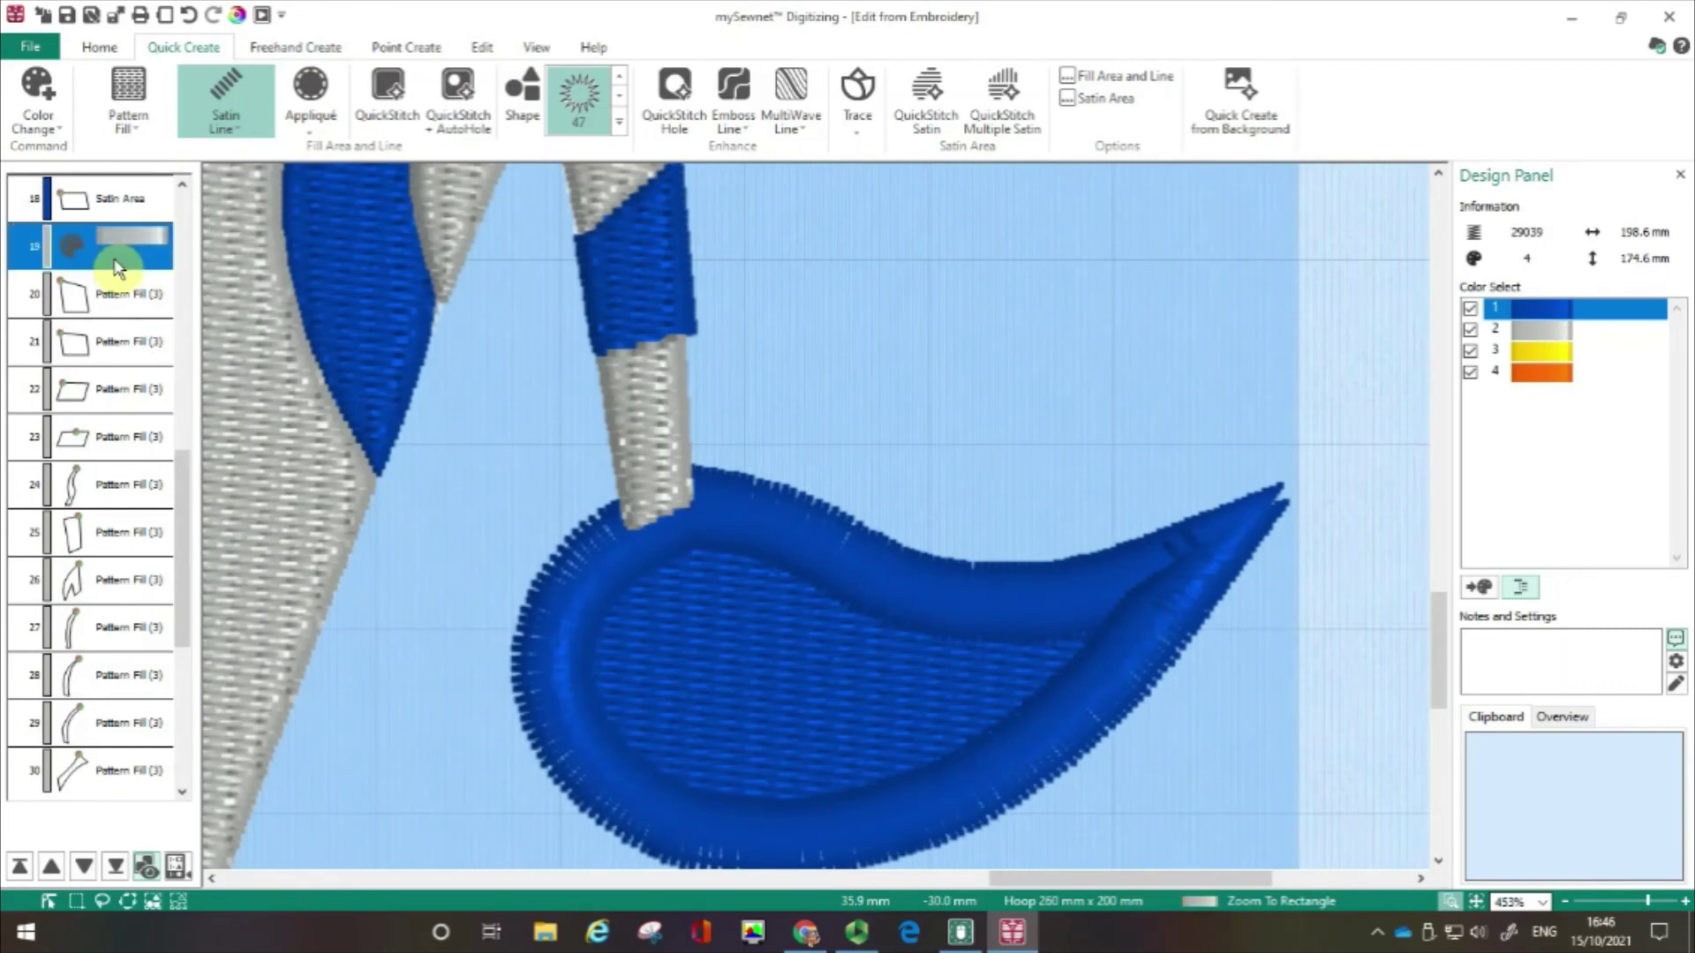
scroll(181, 584, down, 1)
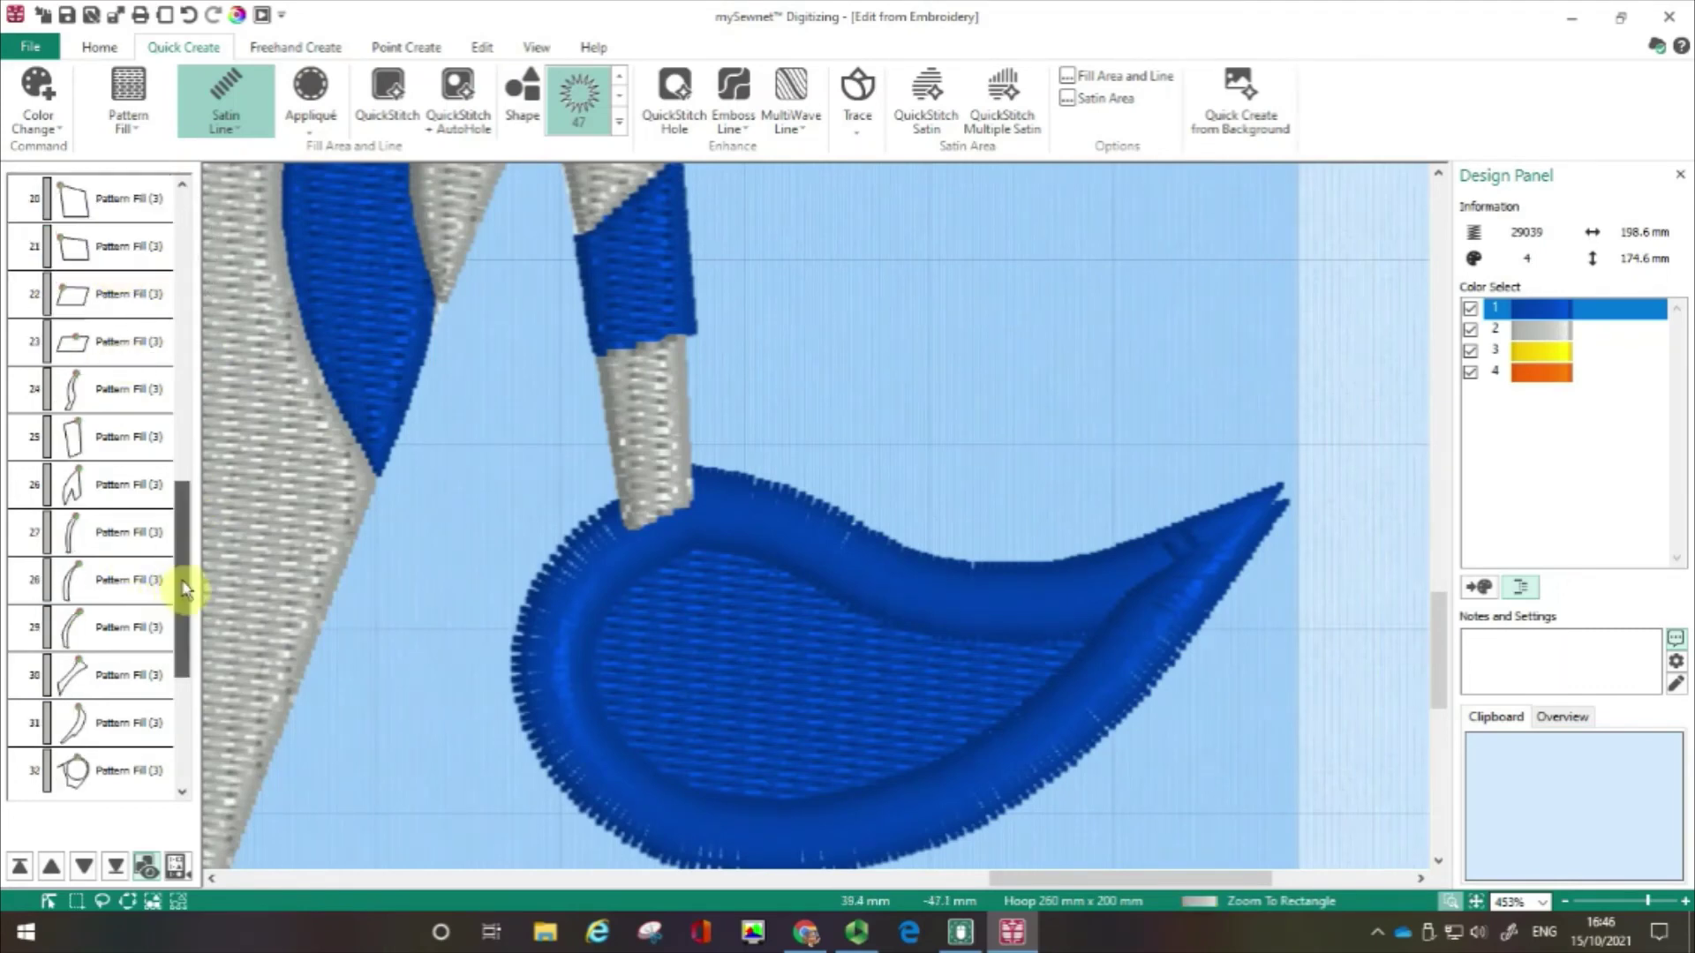
drag(186, 589, 183, 644)
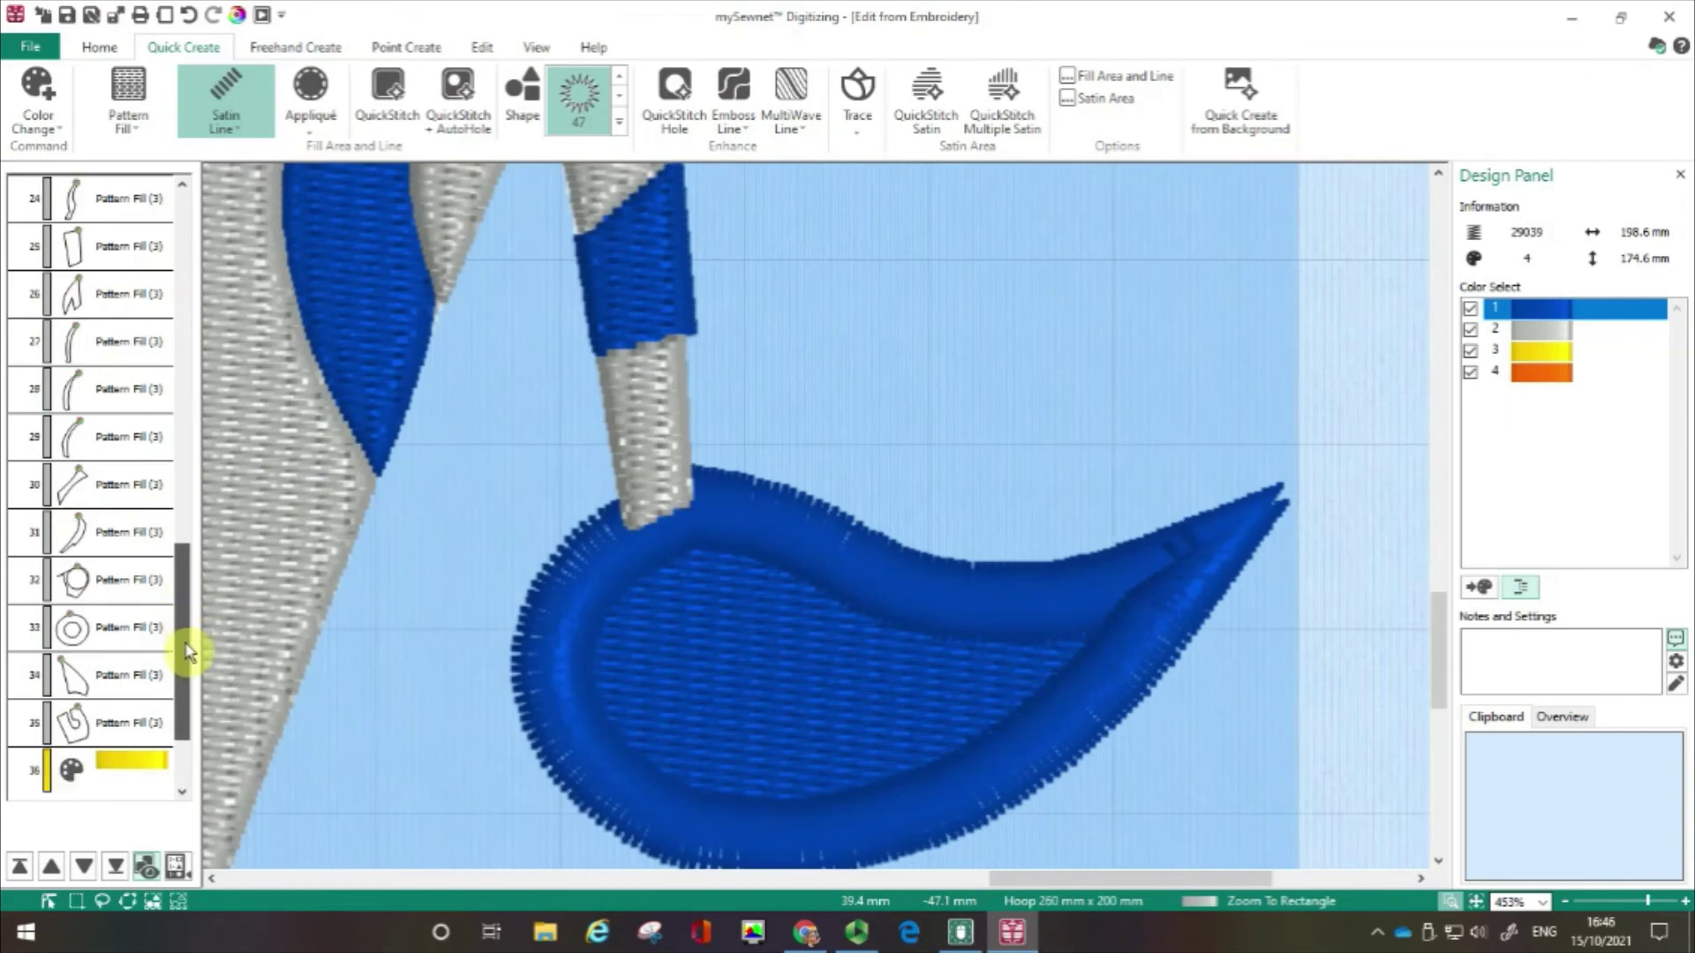
- Move the grey Pattern Fill objects to the back so they stitch before the blue
shift+click(54, 726)
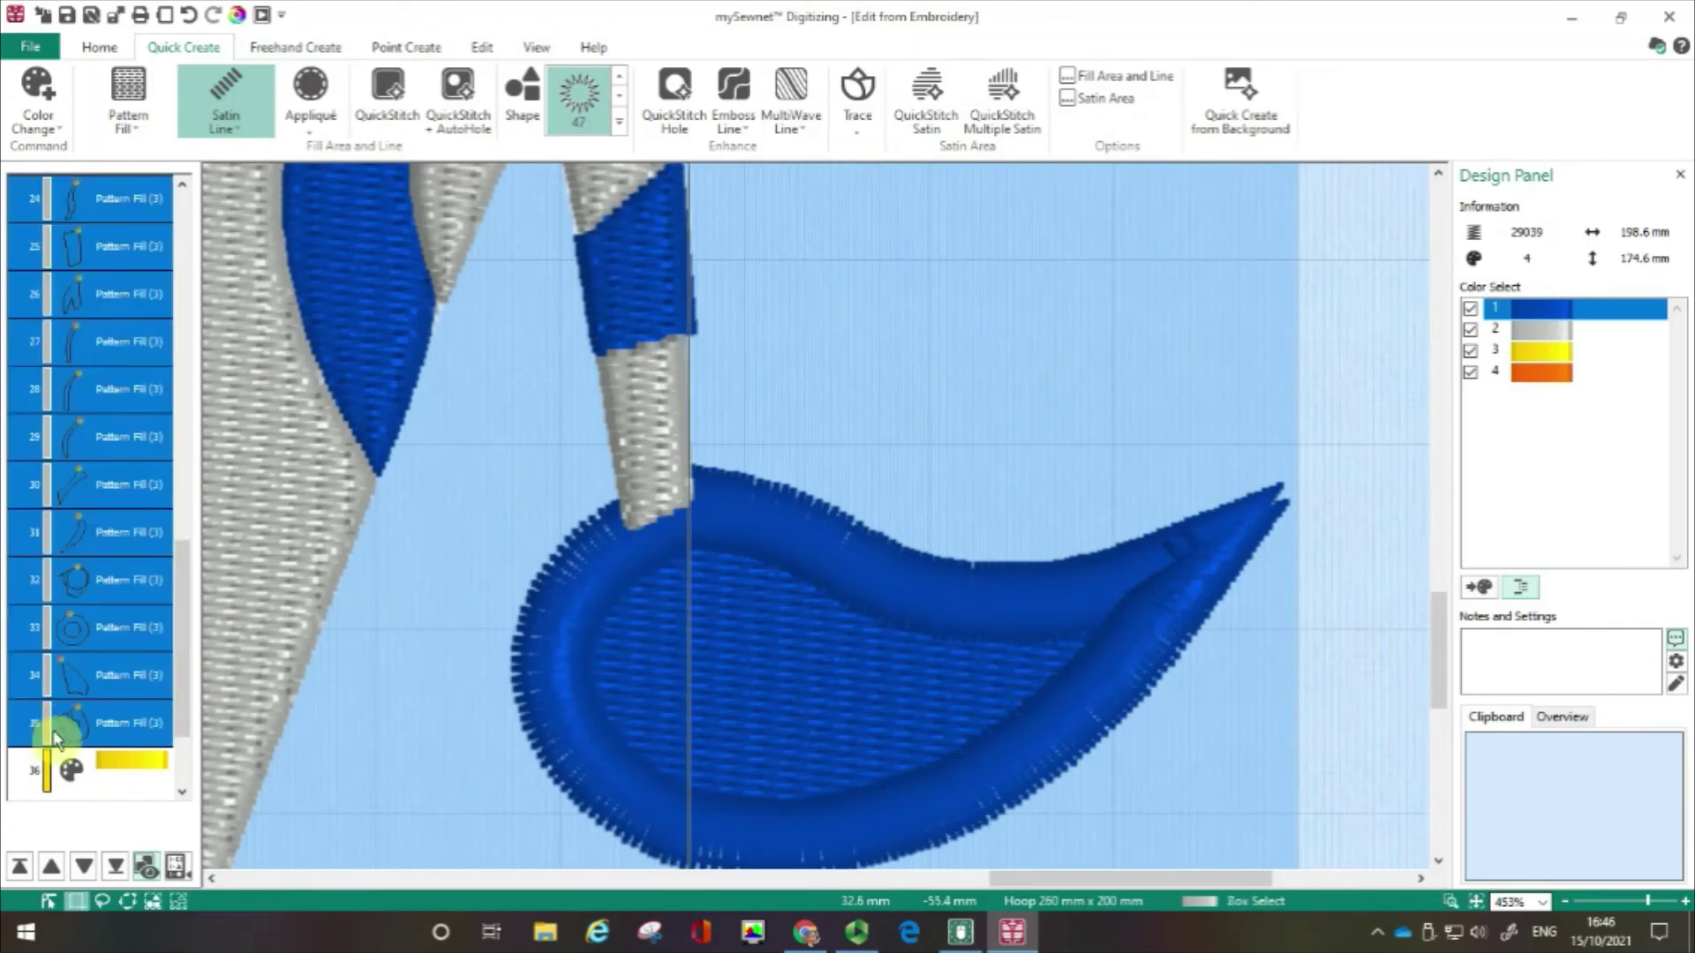
click(20, 867)
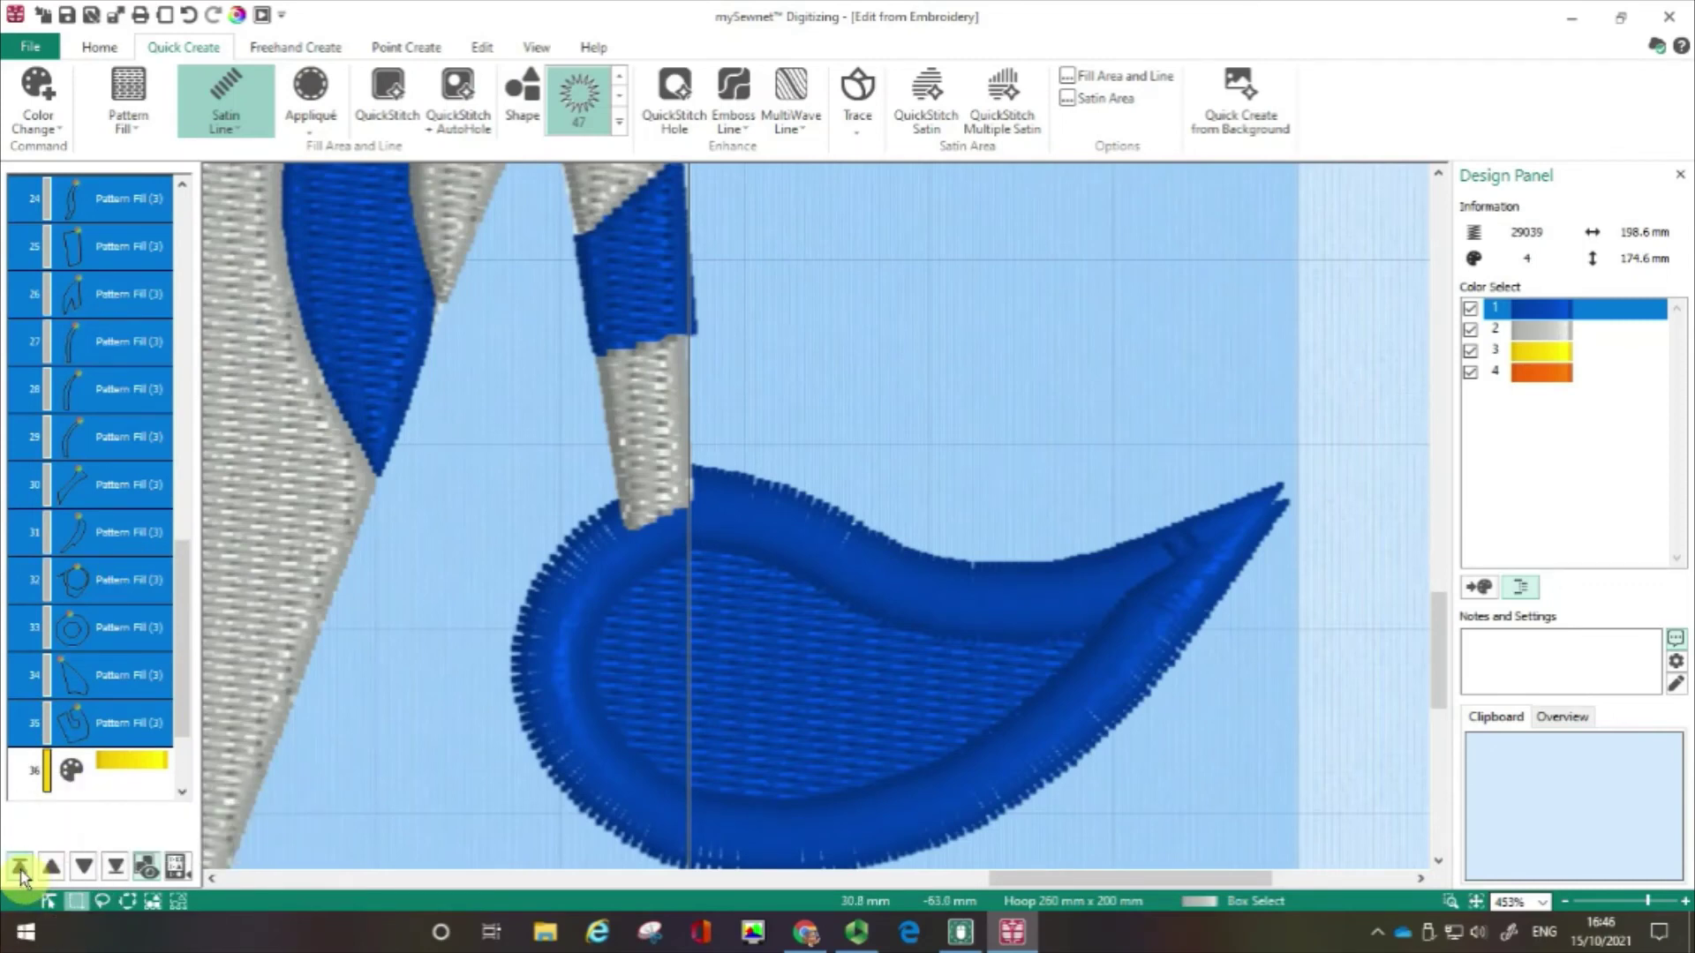
click(20, 868)
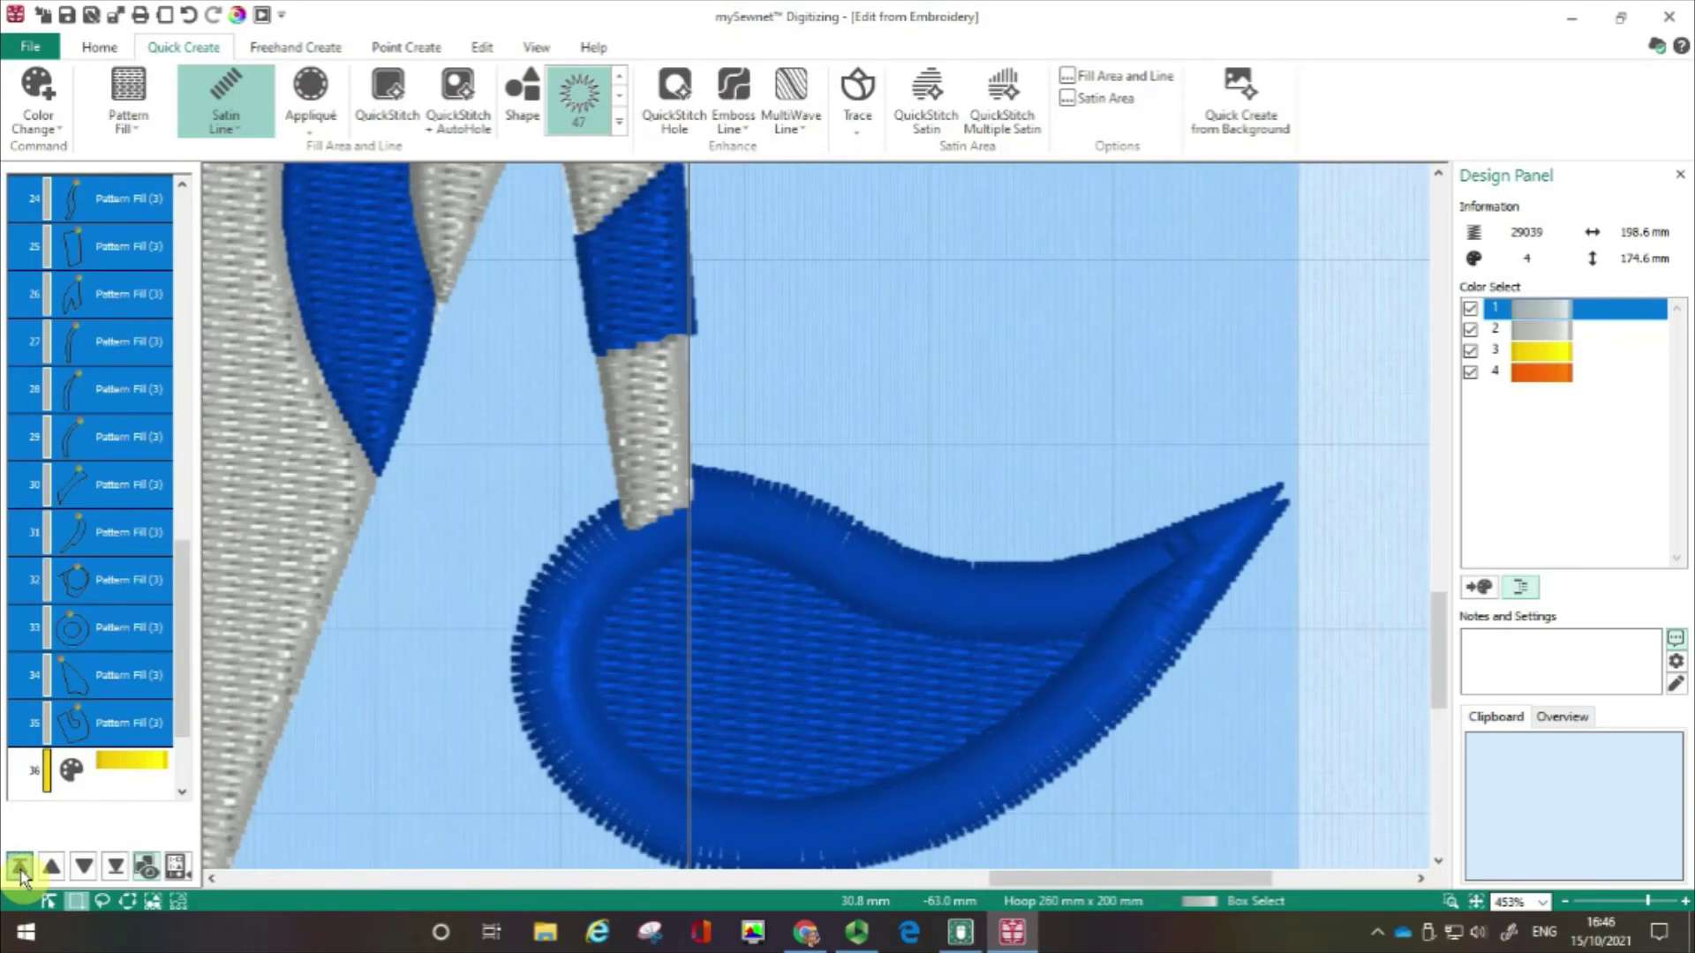
click(652, 444)
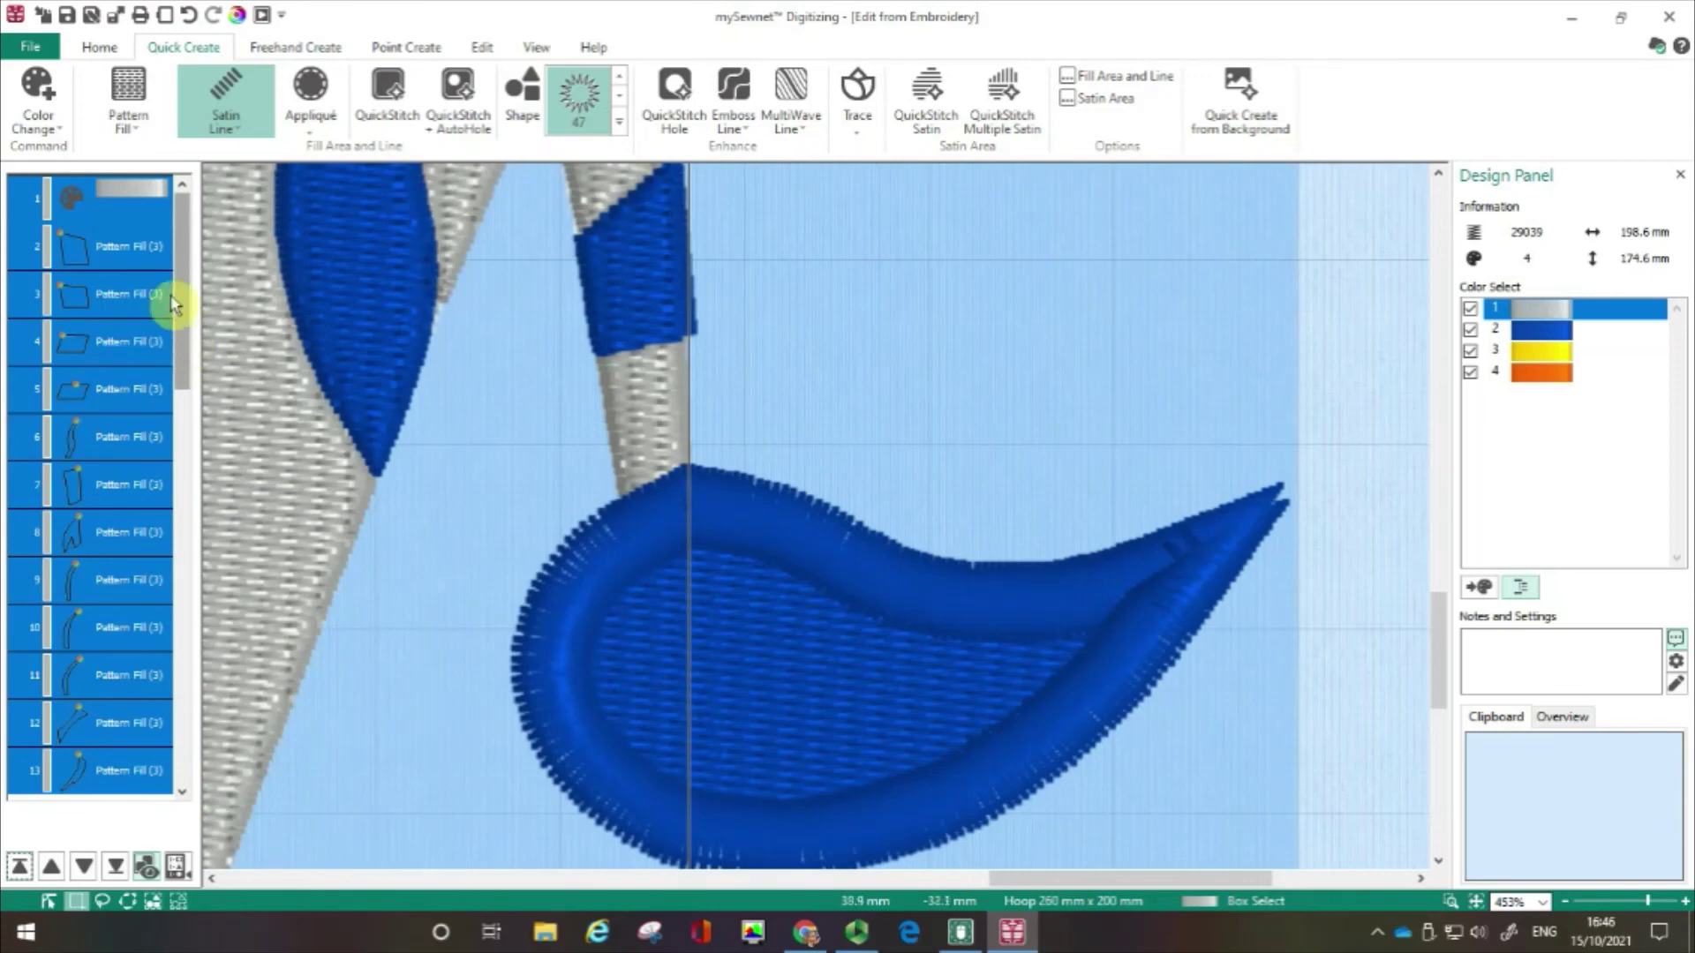
click(121, 240)
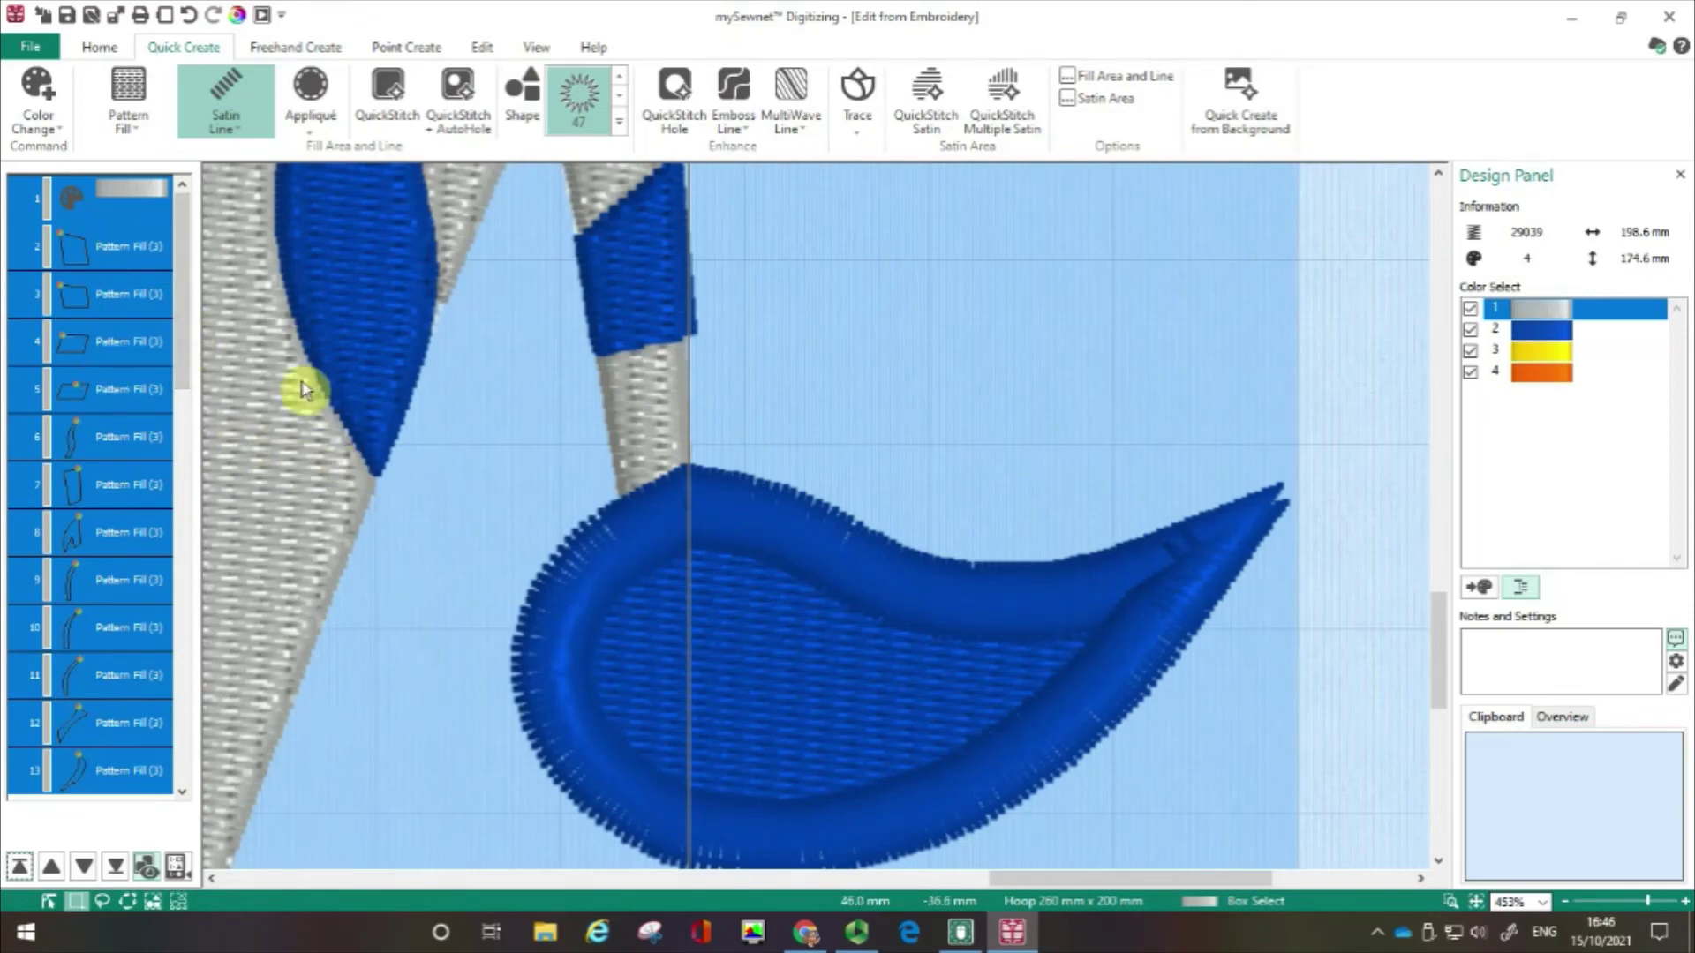
click(1531, 332)
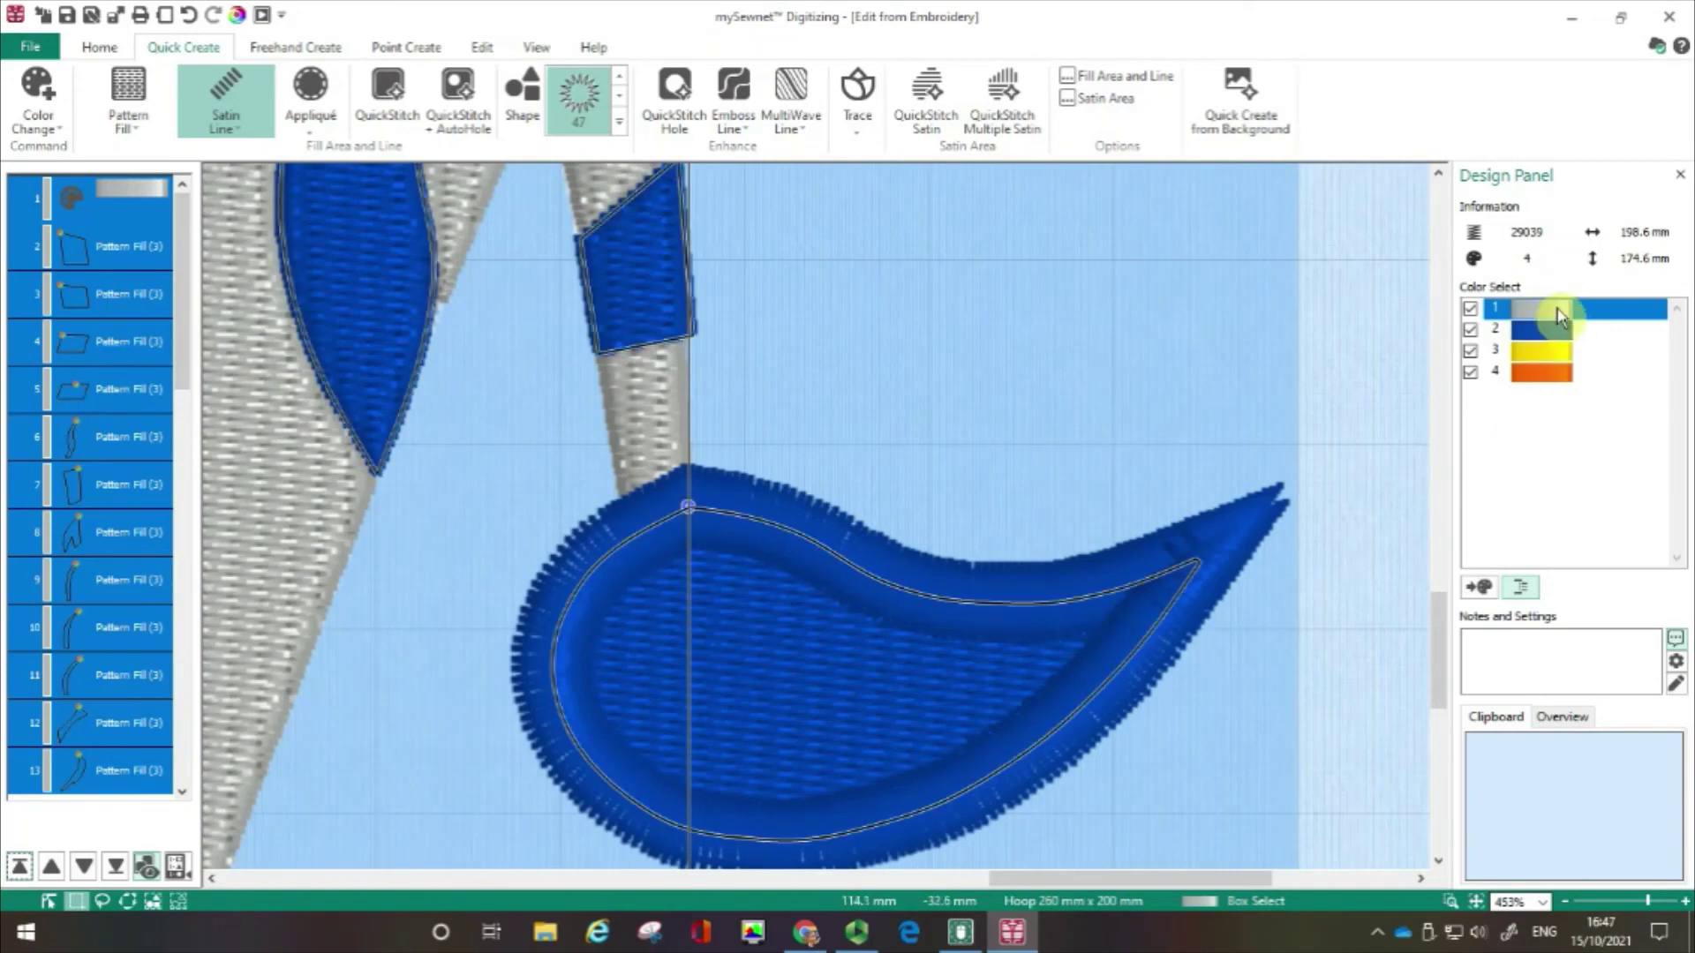
click(1475, 902)
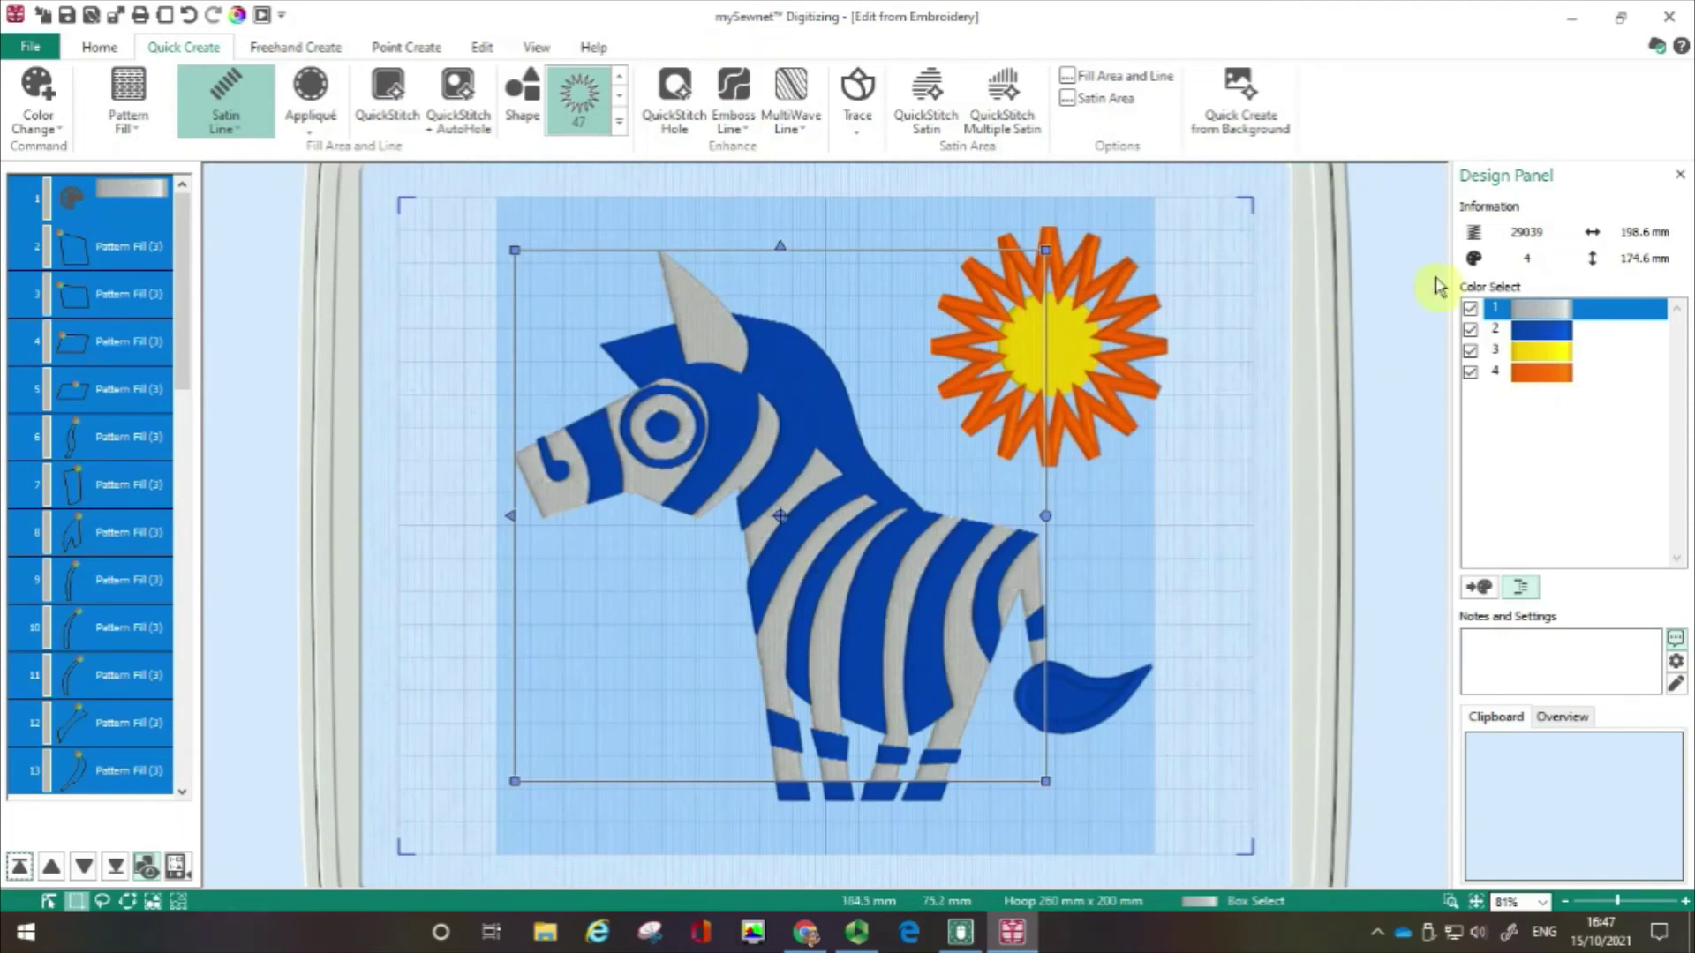
- Change thread colour 1 from grey to white 2343 Eggshell
click(1467, 311)
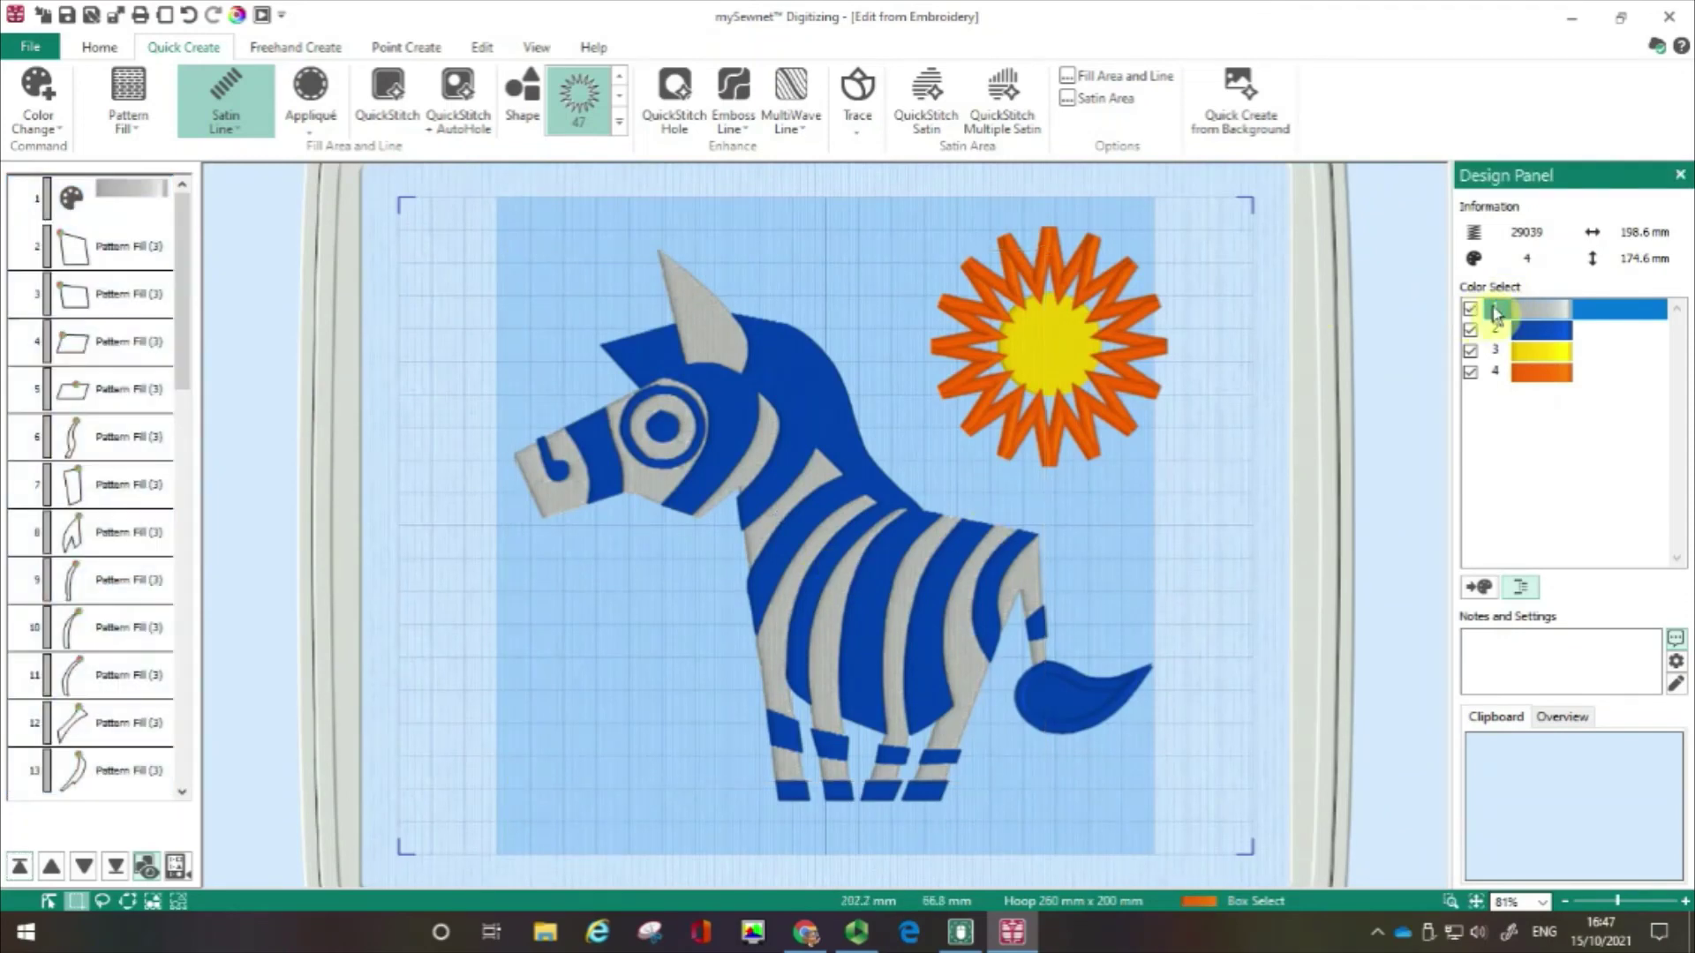
double_click(1520, 311)
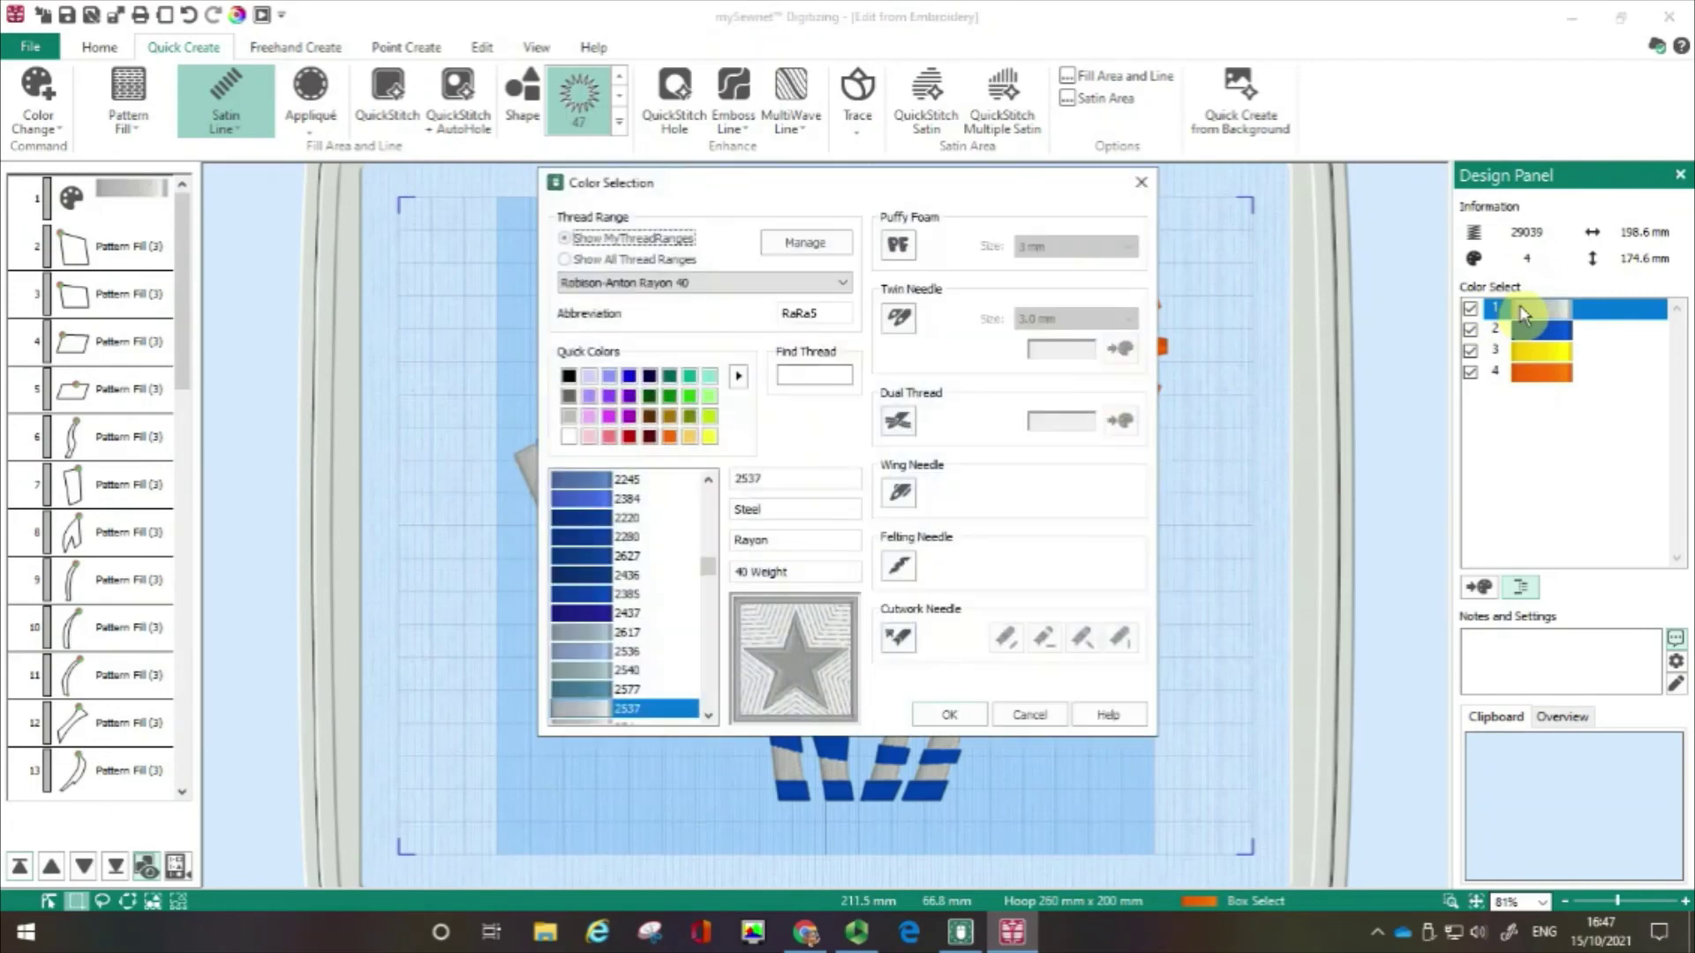
click(570, 437)
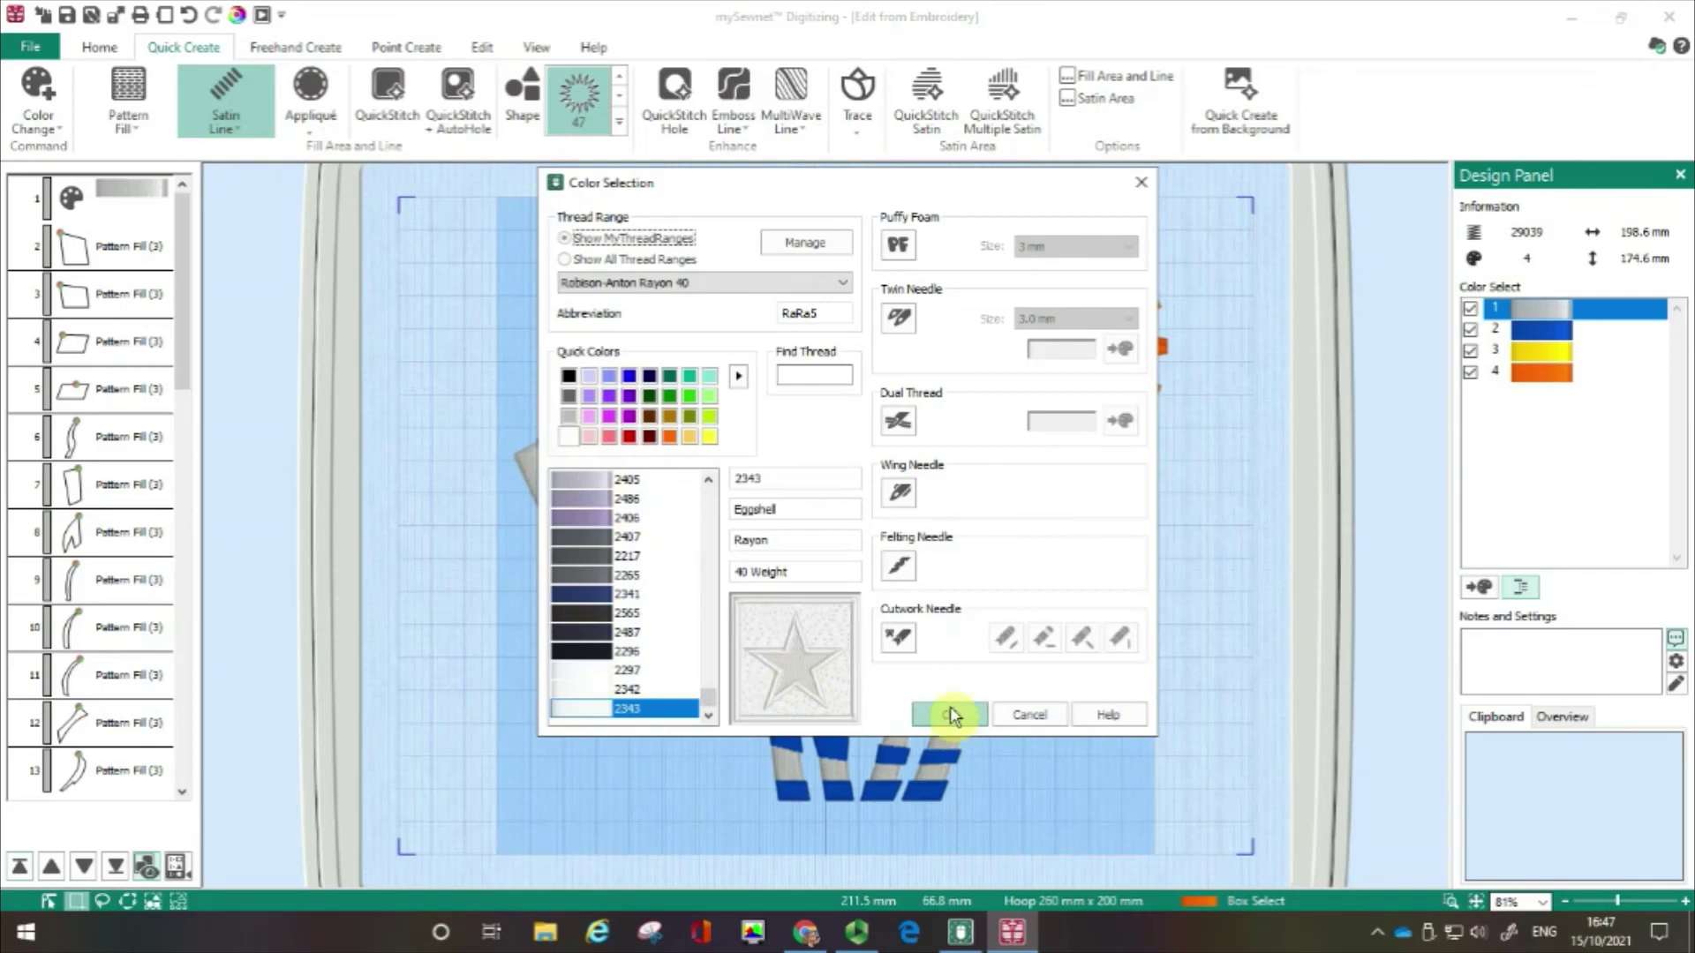
click(949, 712)
- Change thread colour 2 from blue to dark Navy 2215
double_click(1523, 330)
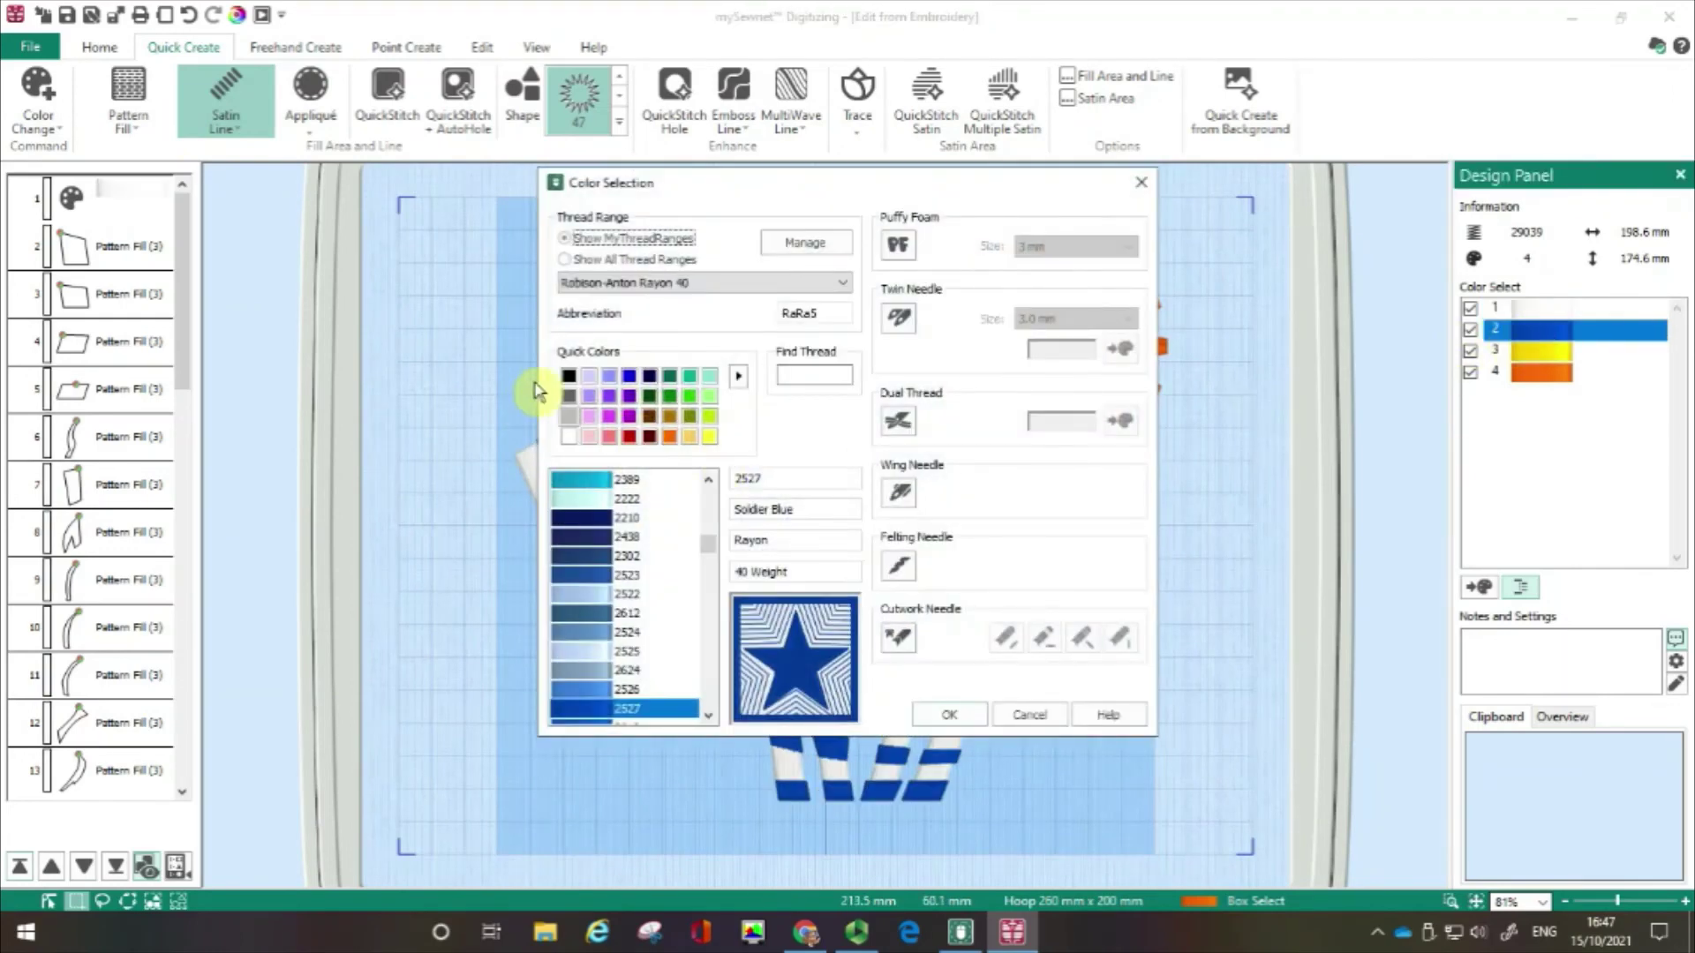
click(570, 379)
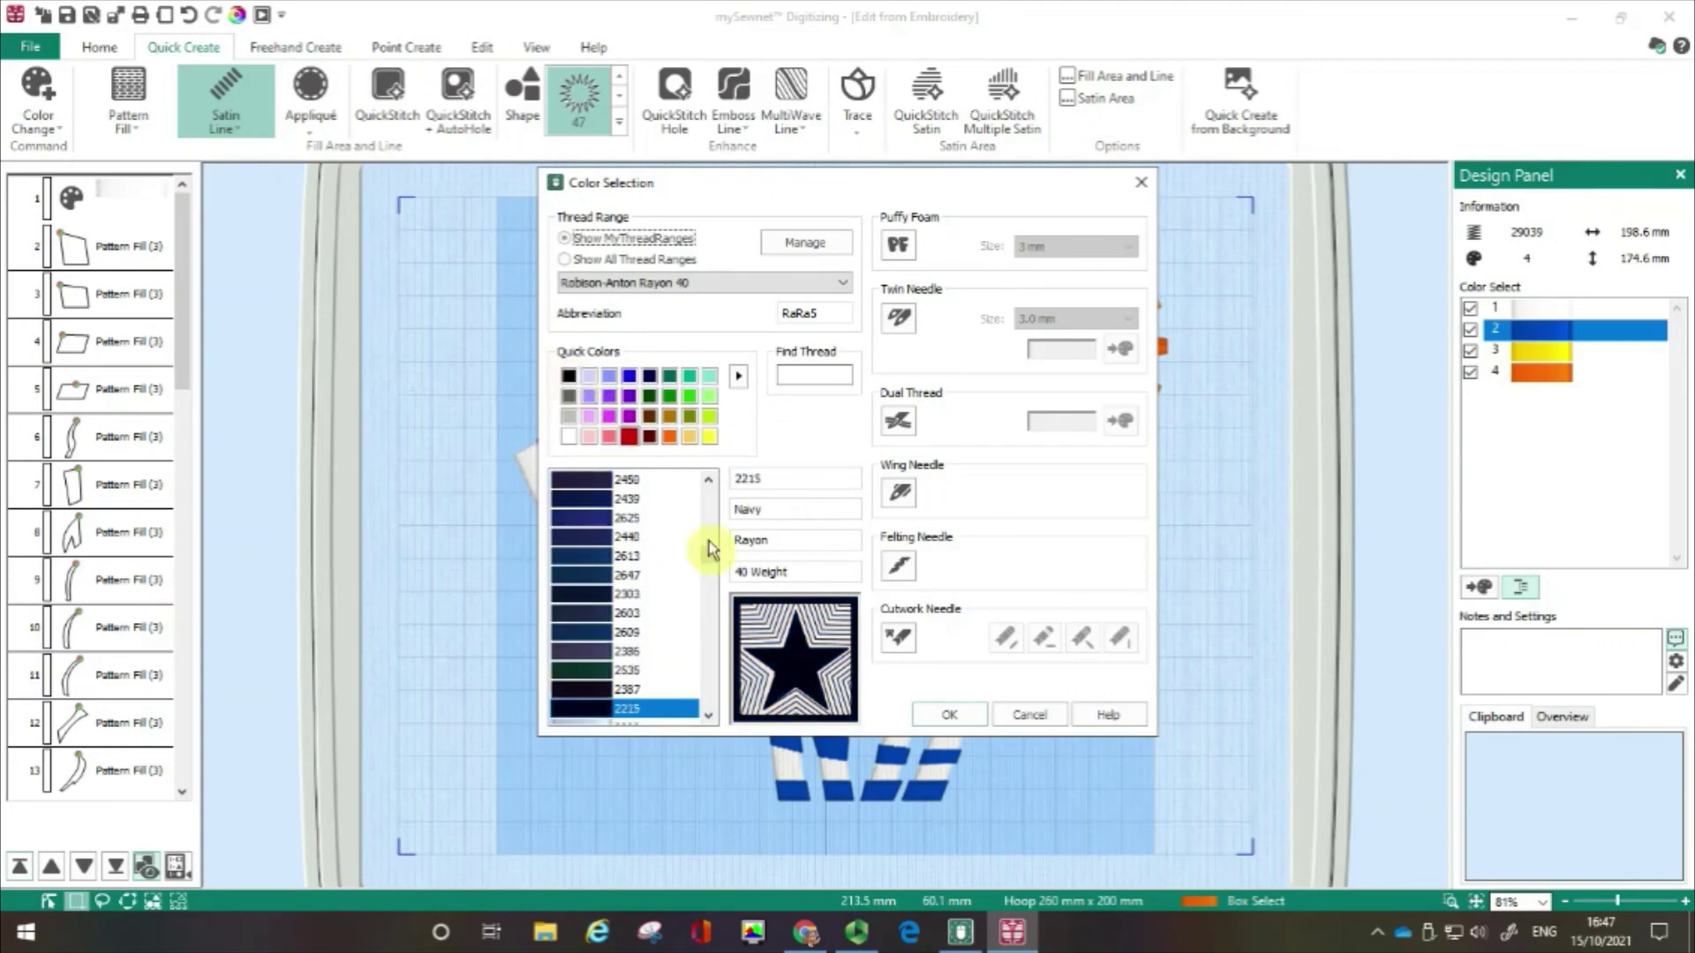
click(961, 722)
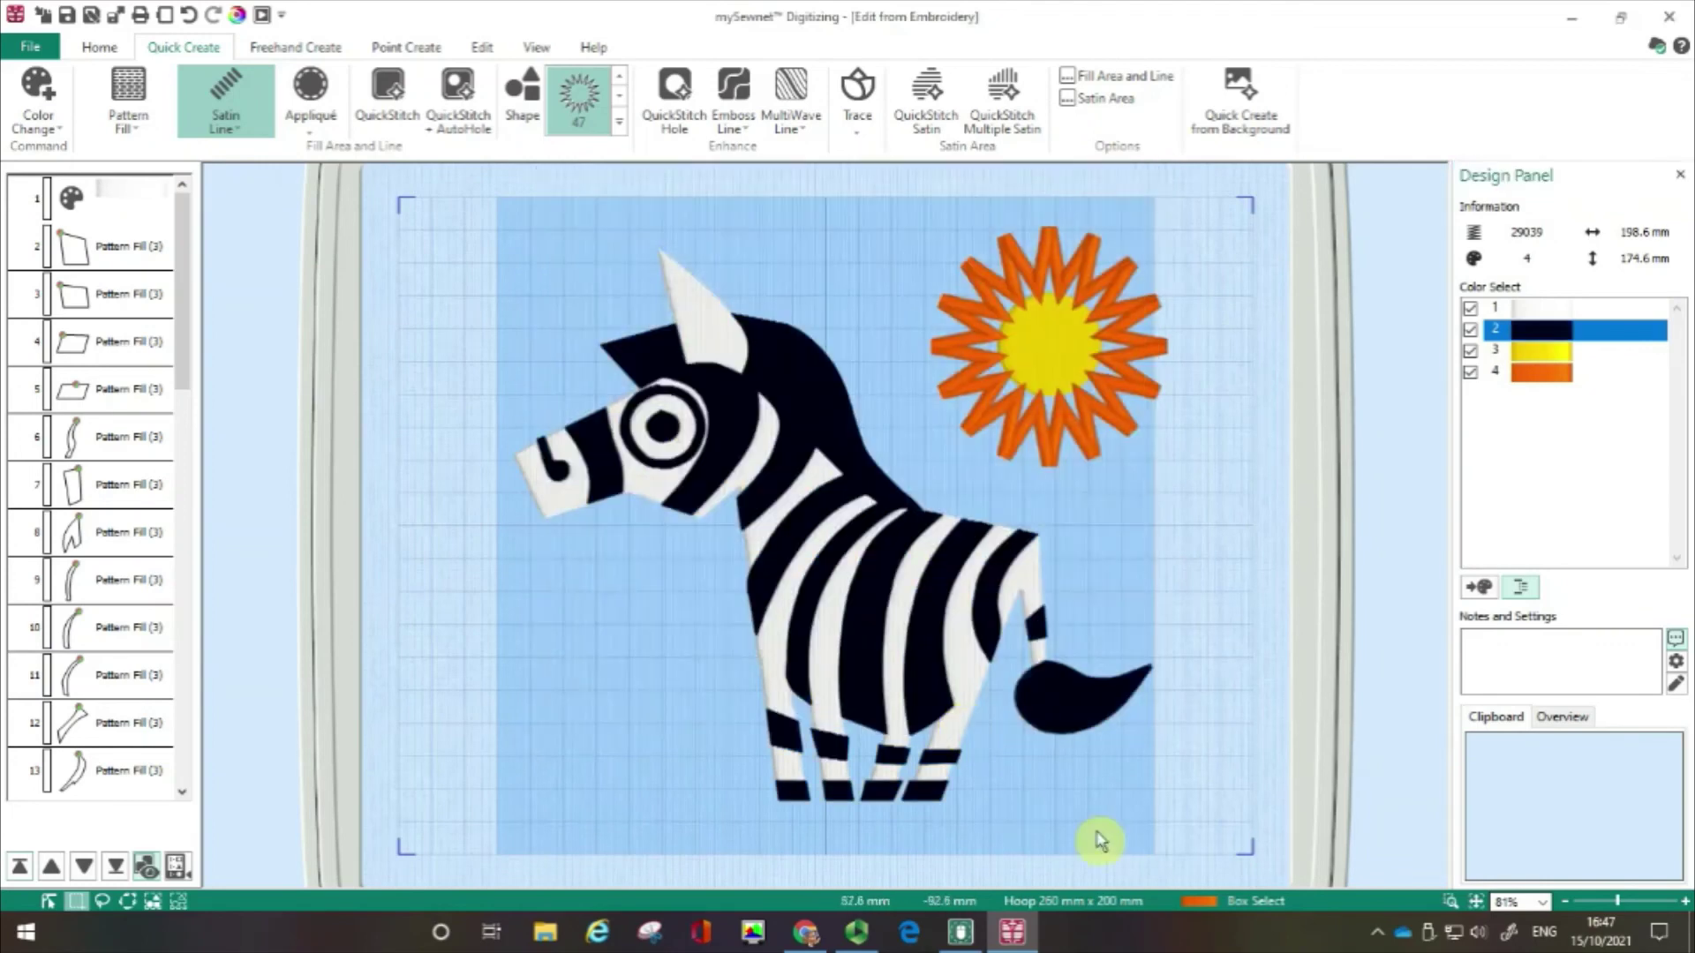